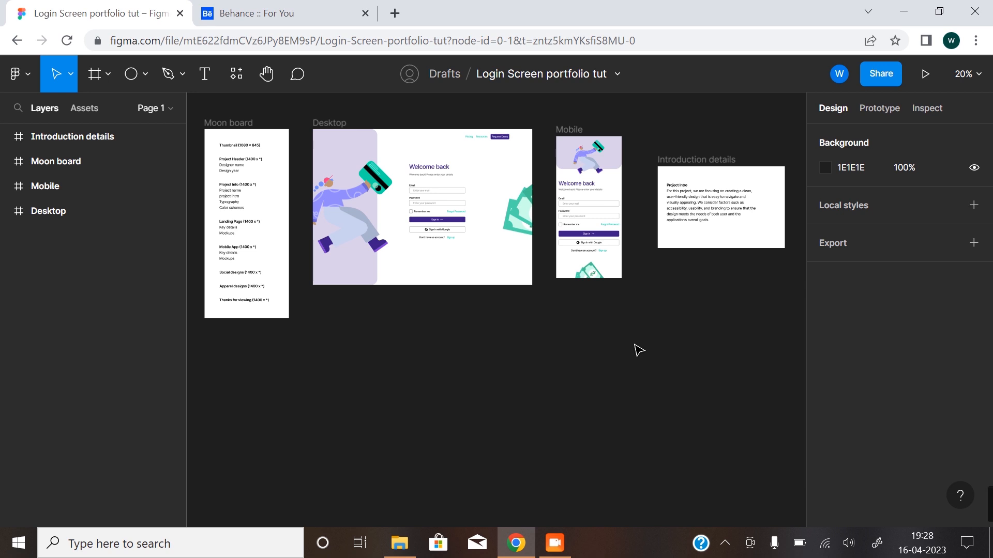
Examine the section list on the Moon board frame and the Desktop and Mobile login screen designs.
key(z)
click(275, 191)
key(space)
drag(257, 219, 390, 271)
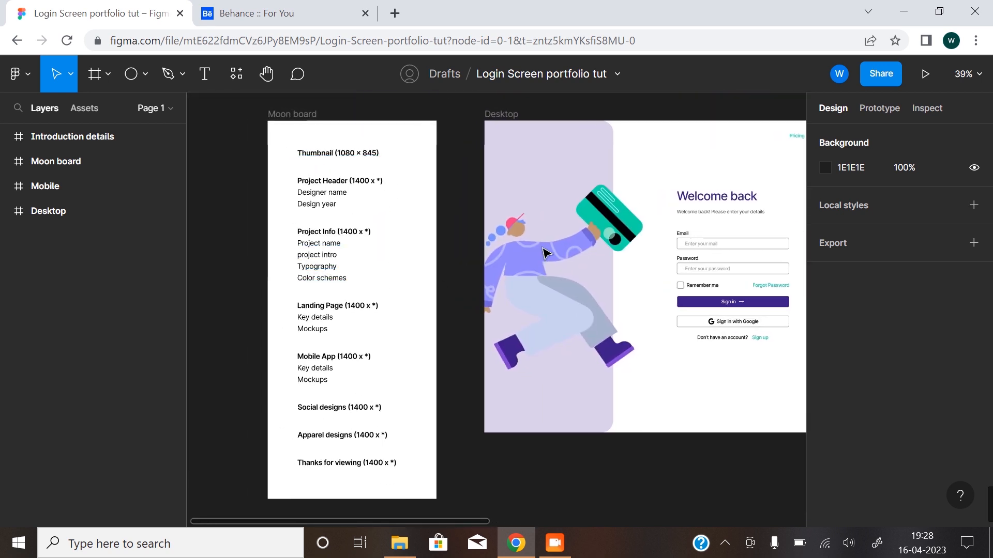
scroll(608, 236, right, 10)
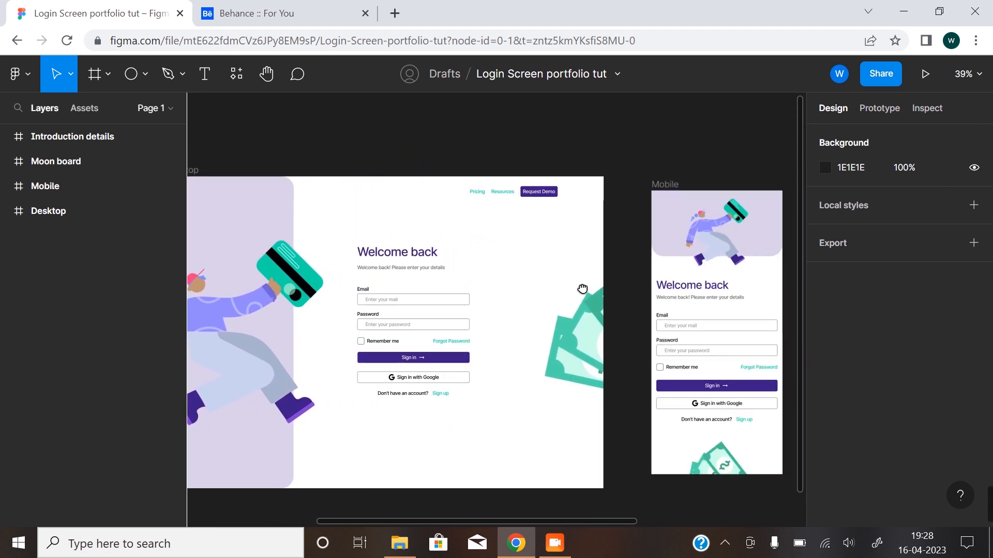
scroll(545, 324, down, 4)
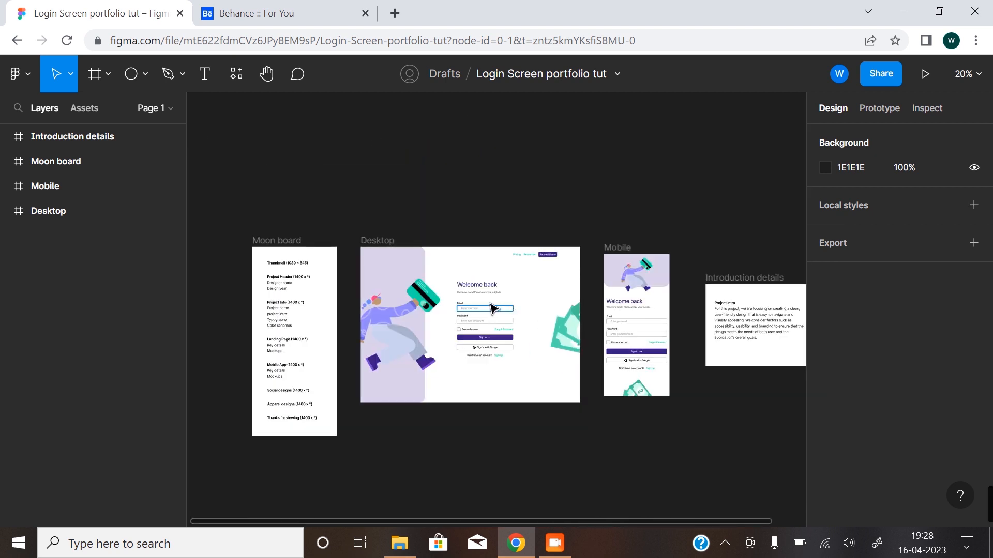
click(376, 242)
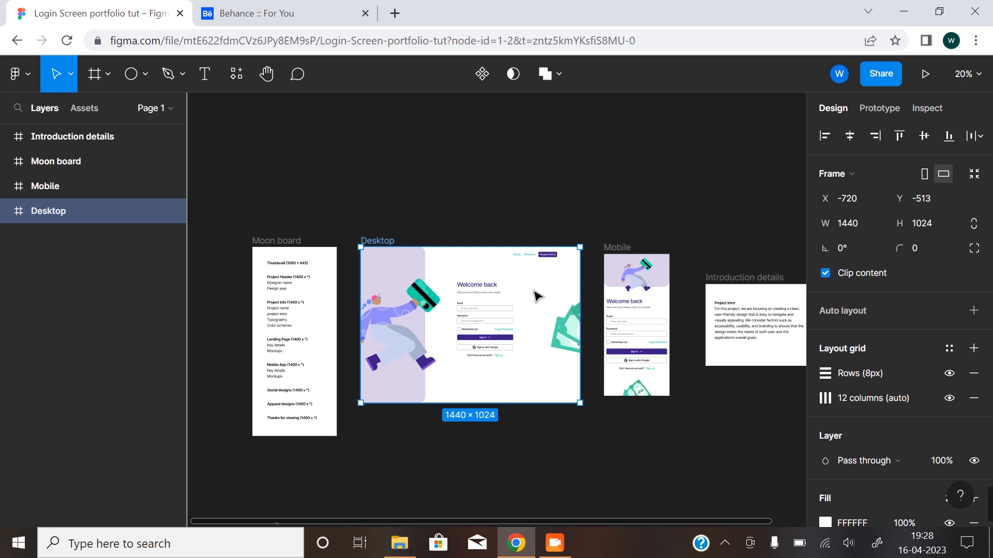
drag(333, 278, 468, 379)
scroll(576, 400, down, 3)
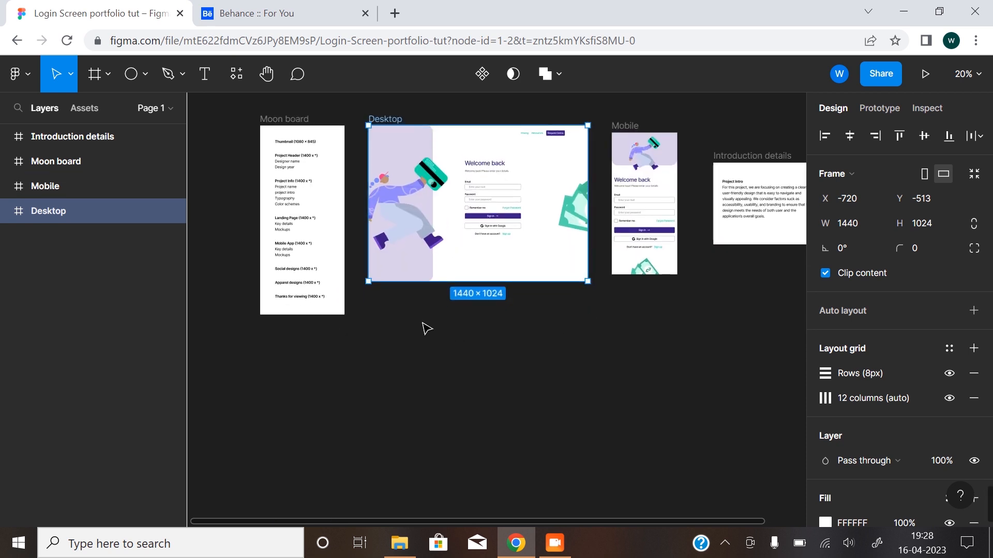
scroll(360, 238, down, 1)
scroll(328, 210, up, 3)
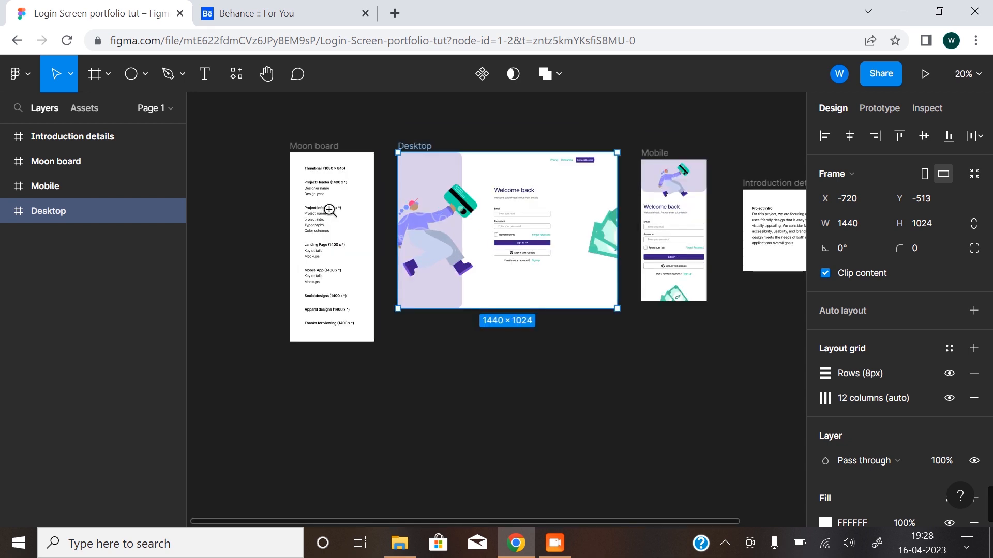
drag(323, 198, 414, 332)
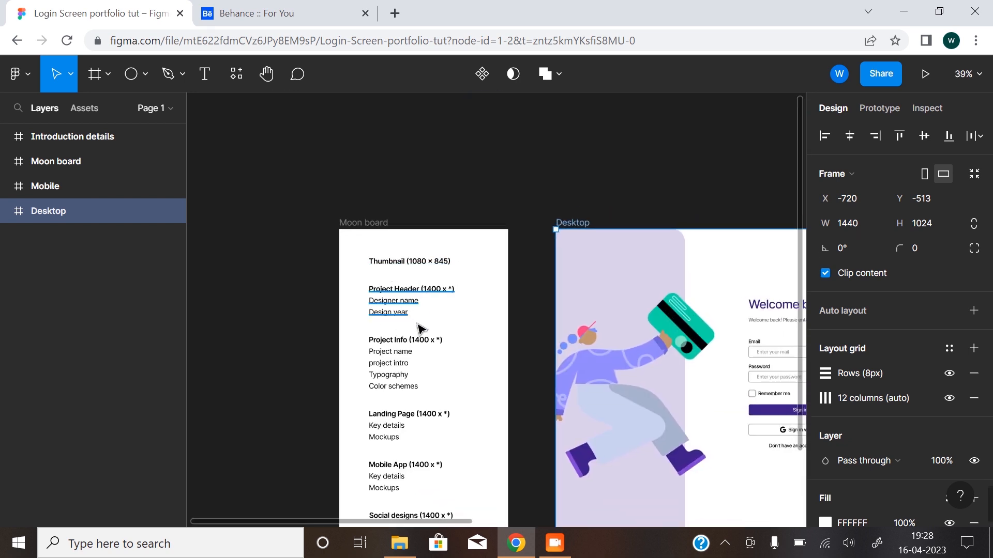
drag(466, 418, 388, 155)
scroll(467, 379, down, 2)
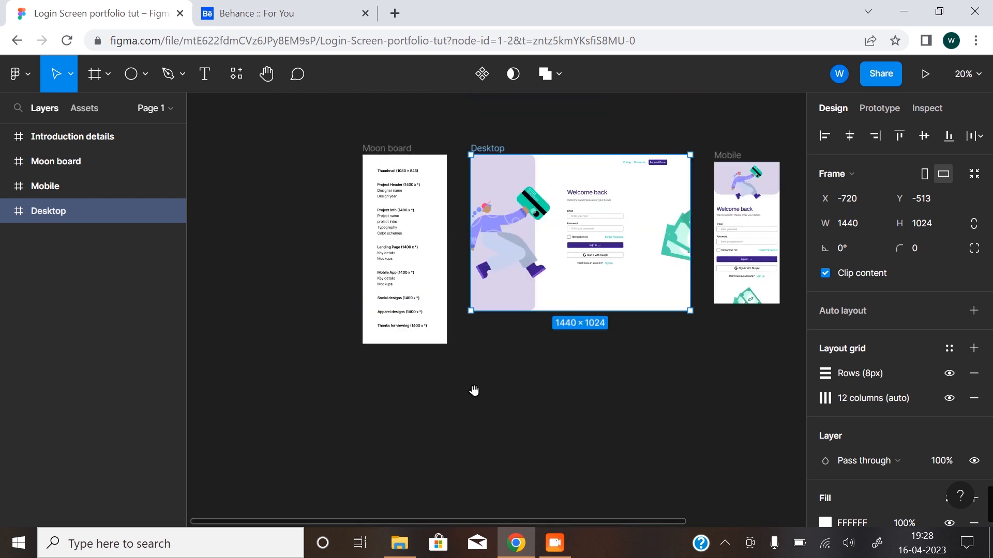
Draw a new frame below the Moon board and set its size to 1080 × 845.
drag(474, 397, 421, 362)
click(93, 75)
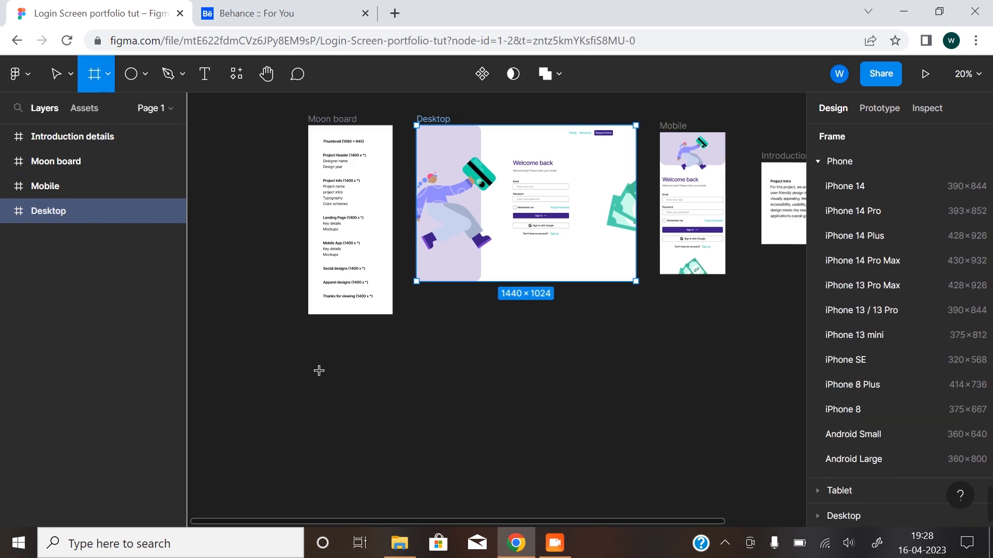
drag(307, 342, 526, 473)
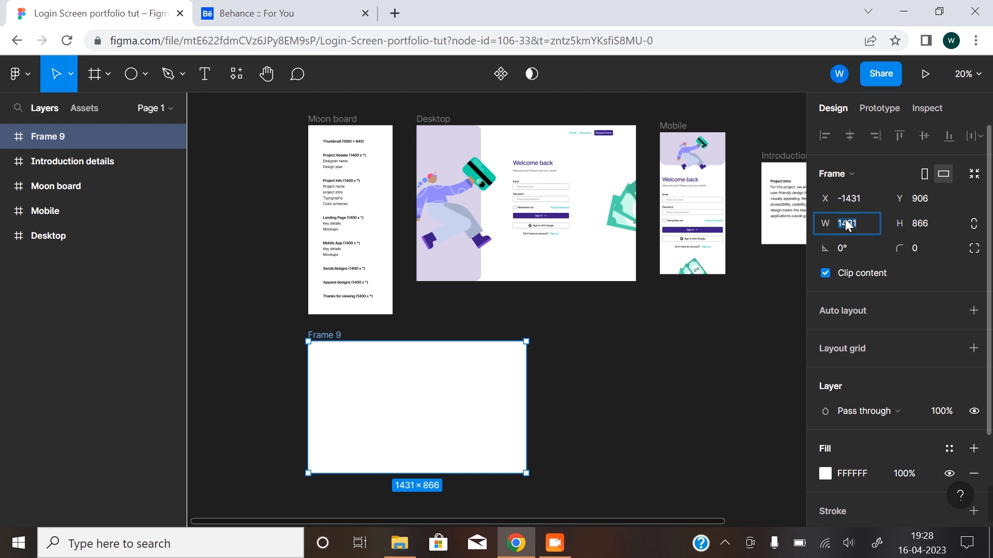
key(Tab)
text(845)
key(Return)
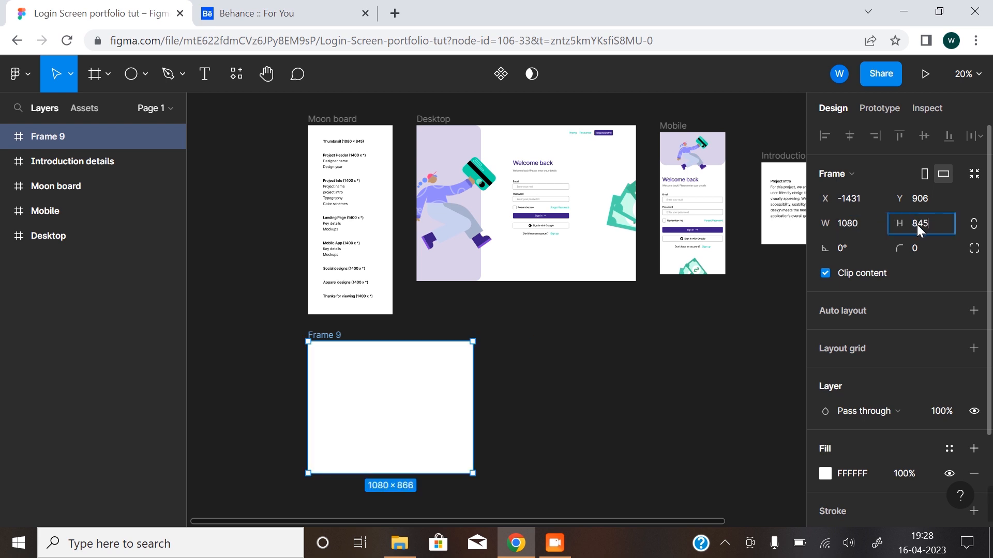
click(295, 317)
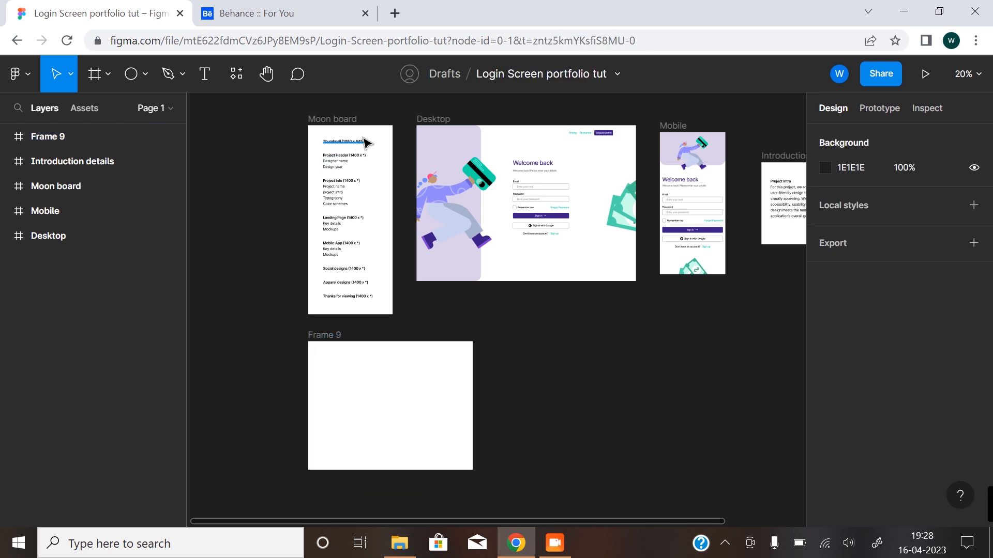
Rename the new 1080 × 845 frame below the Moon board as Thumbnail.
scroll(362, 147, up, 2)
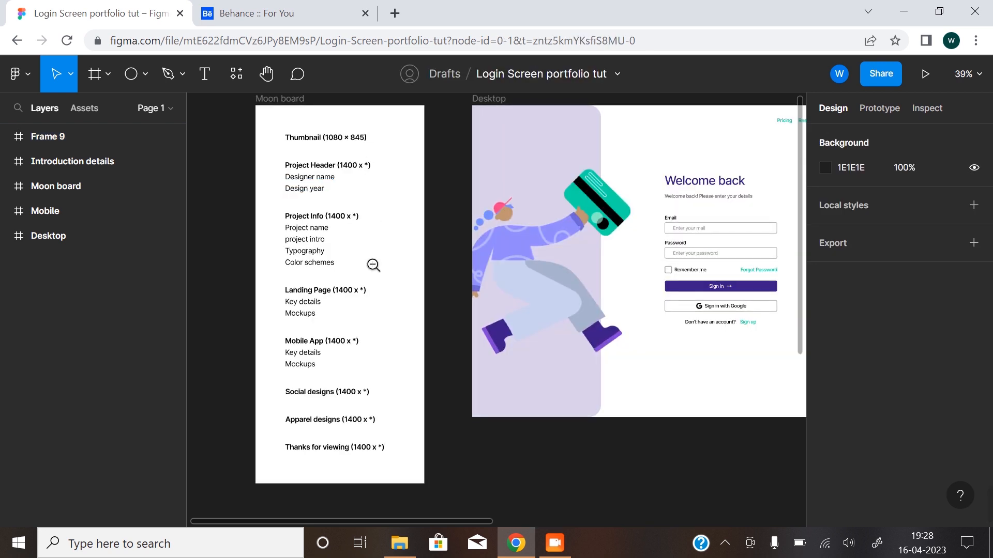
scroll(374, 263, down, 2)
drag(414, 446, 319, 395)
click(264, 357)
double_click(235, 342)
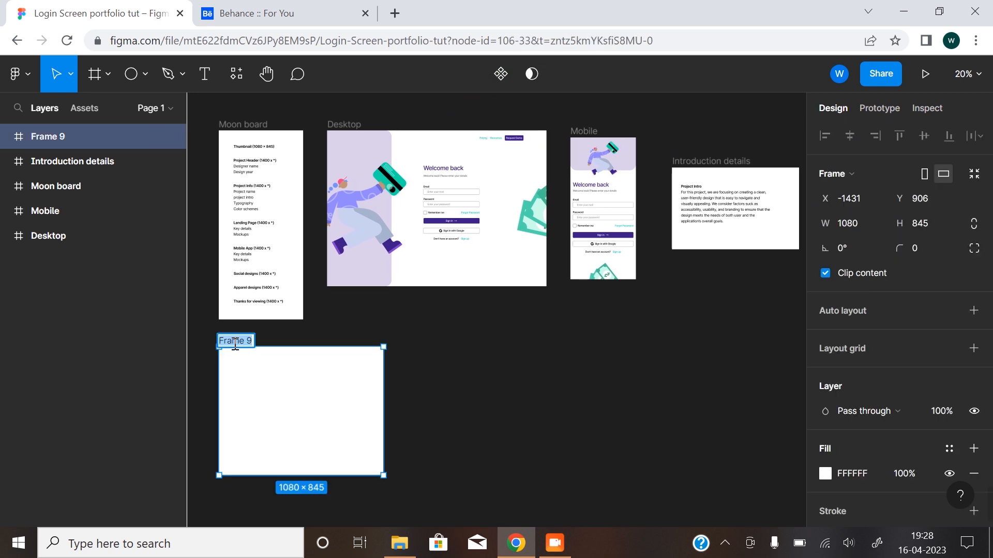
text(Thumbnail)
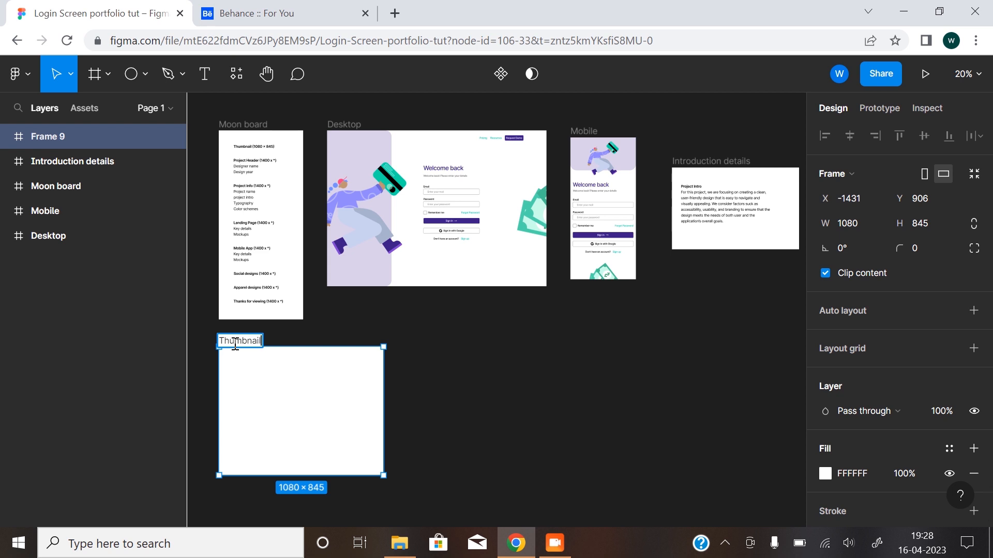
click(454, 385)
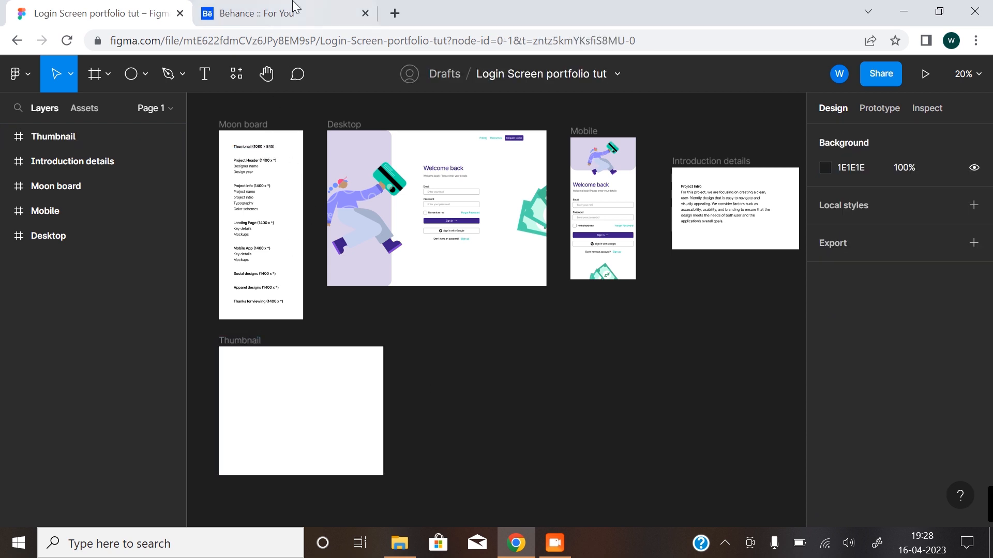
Switch to Behance to view the project cover thumbnails in the recommended feed, and return to the Figma file.
click(288, 7)
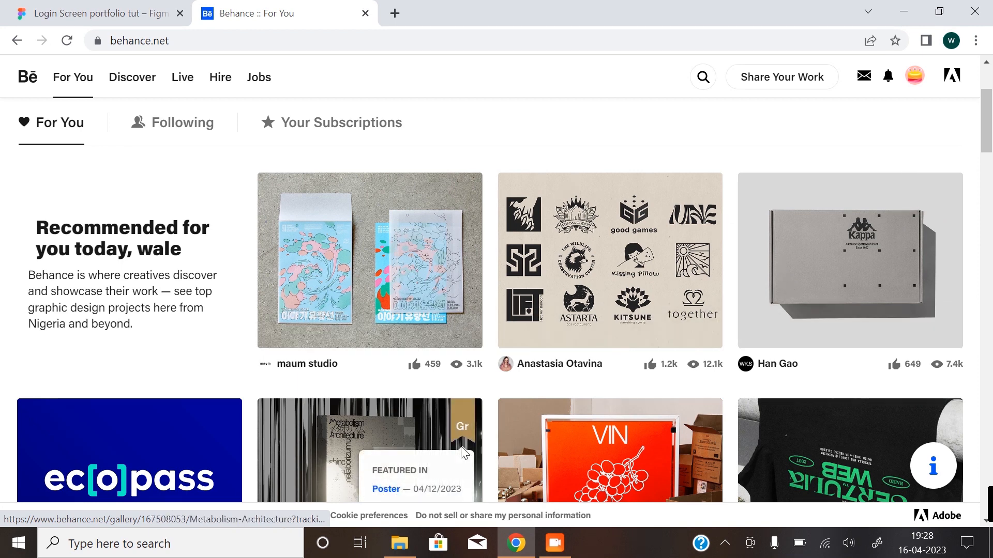
click(130, 13)
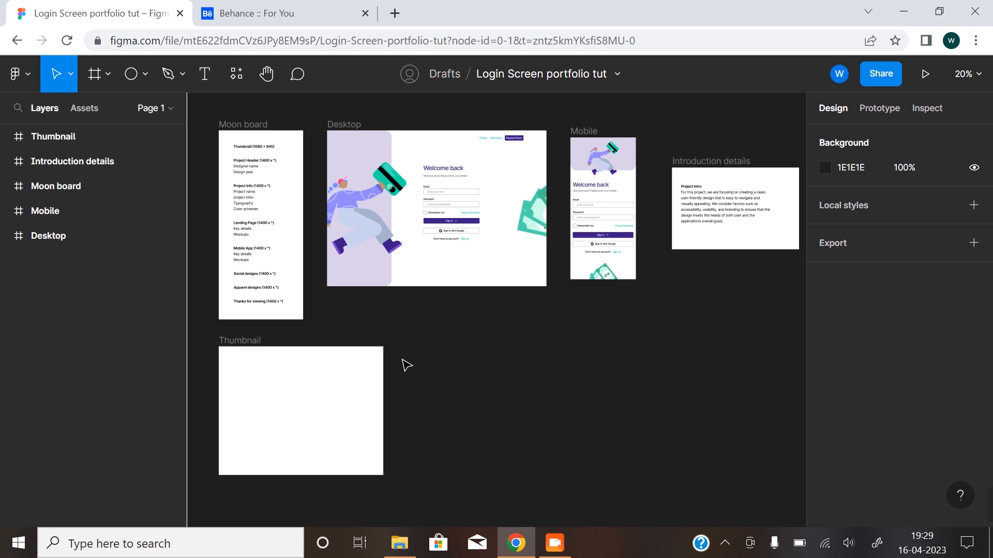
Search the plugins for "mockup" and run the Mockup plugin's Mockup Library.
click(233, 76)
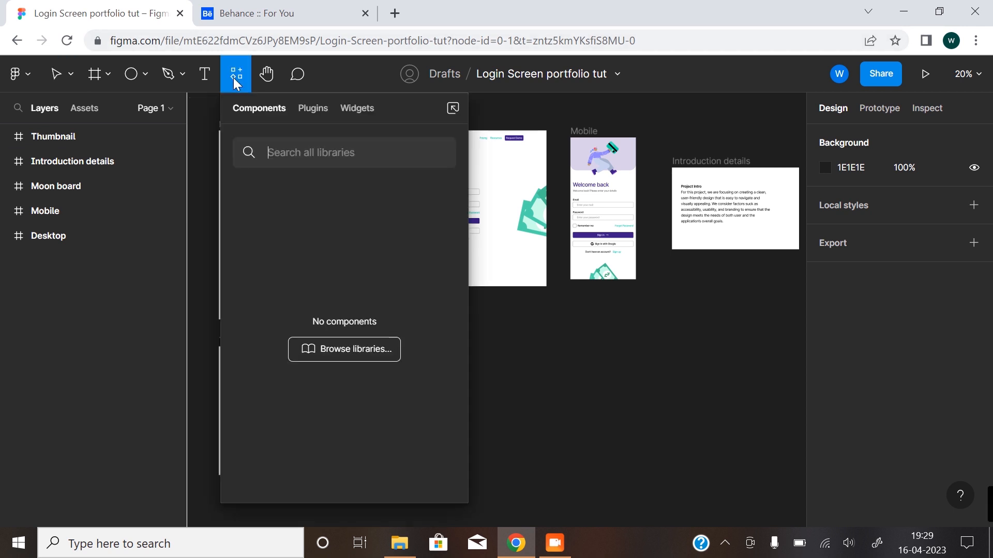
click(315, 110)
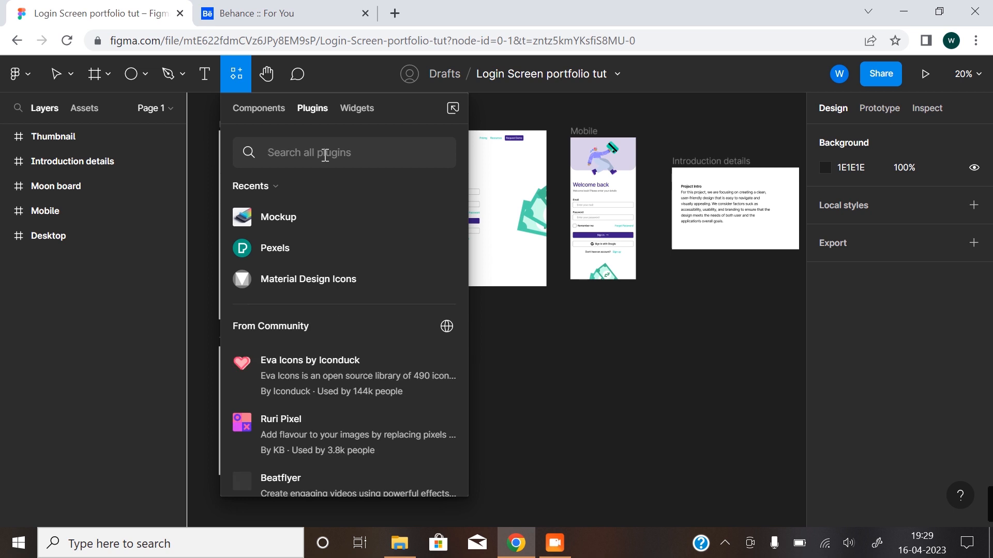
text(mou)
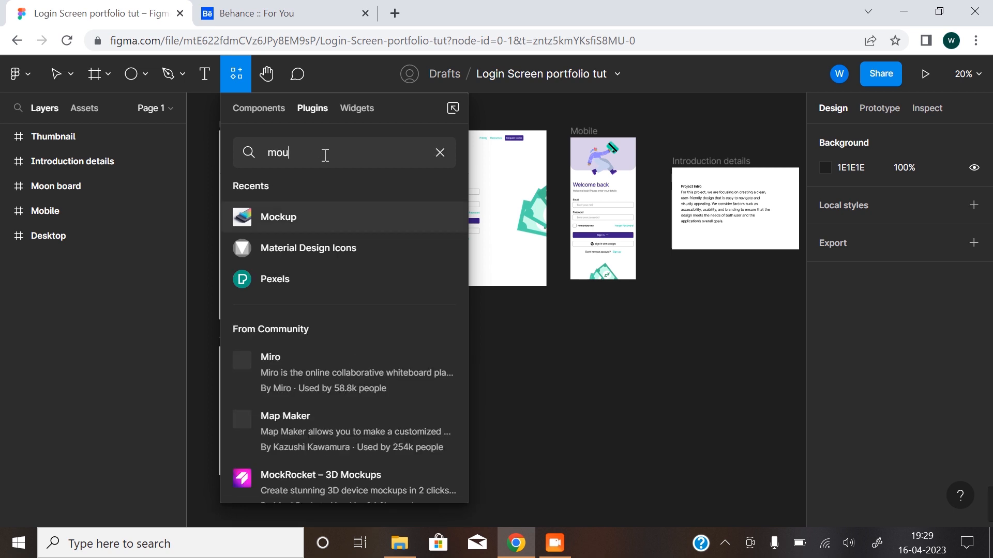
key(BackSpace)
text(ckup)
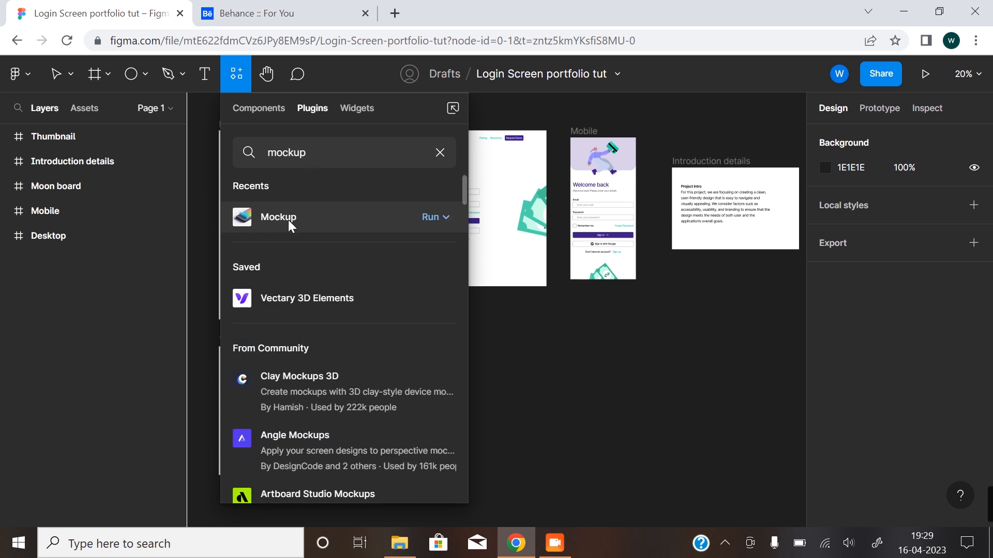
click(288, 220)
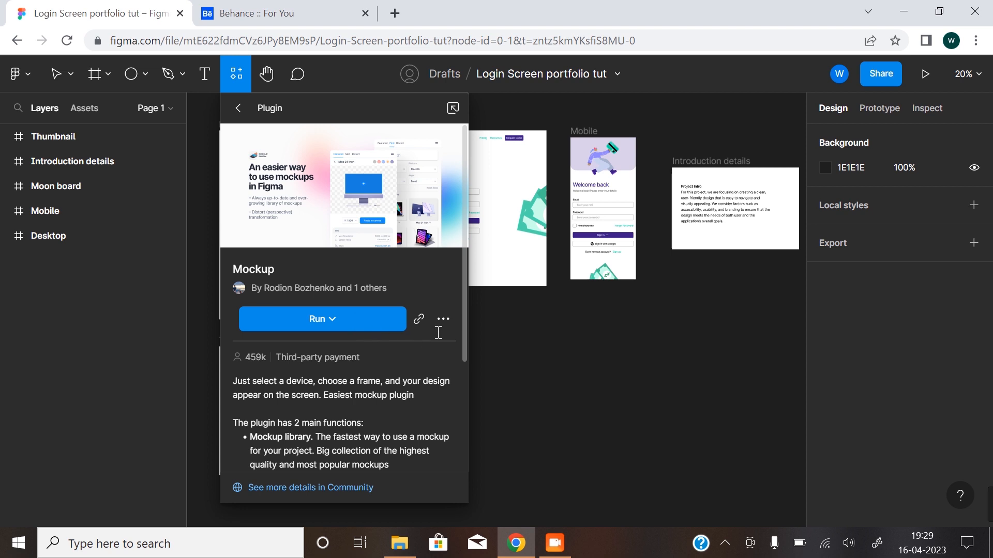
click(340, 322)
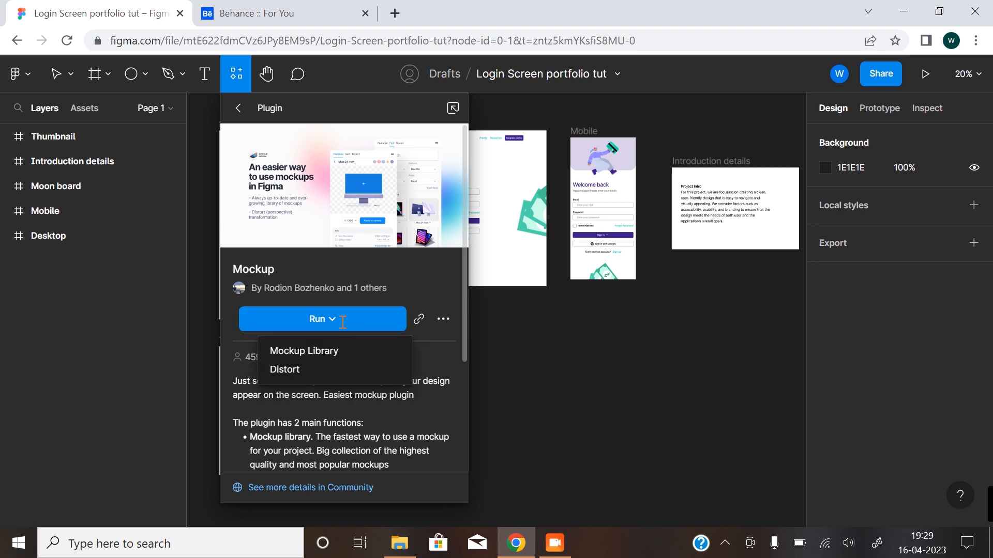
click(293, 349)
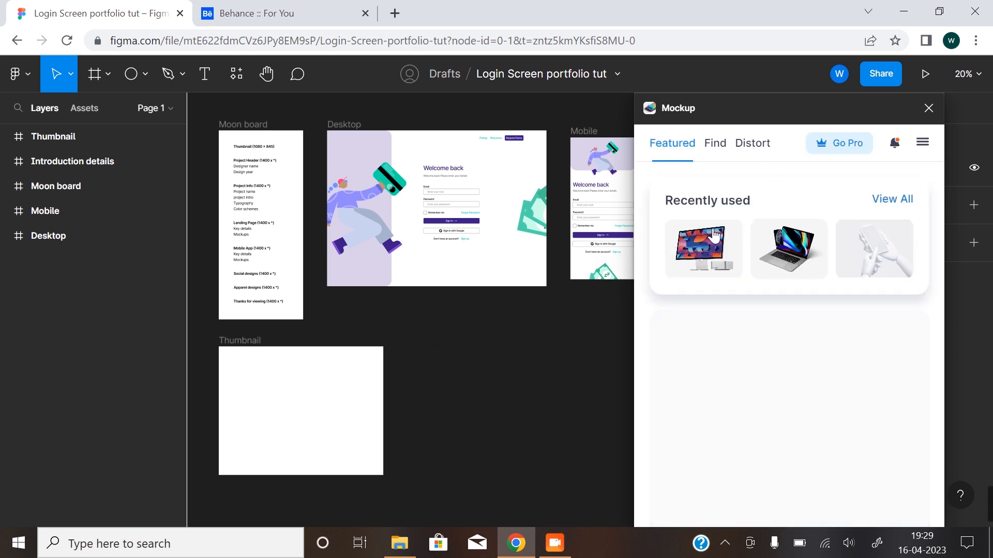
Filter the mockup library to free items only and open the MacBook Pro 16 mockup with laptop and phone.
click(716, 145)
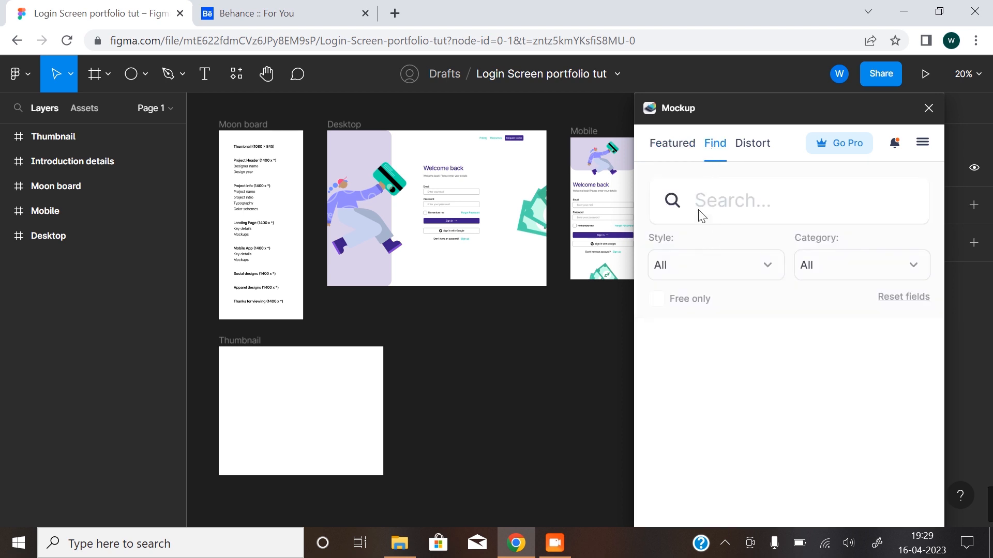
click(657, 299)
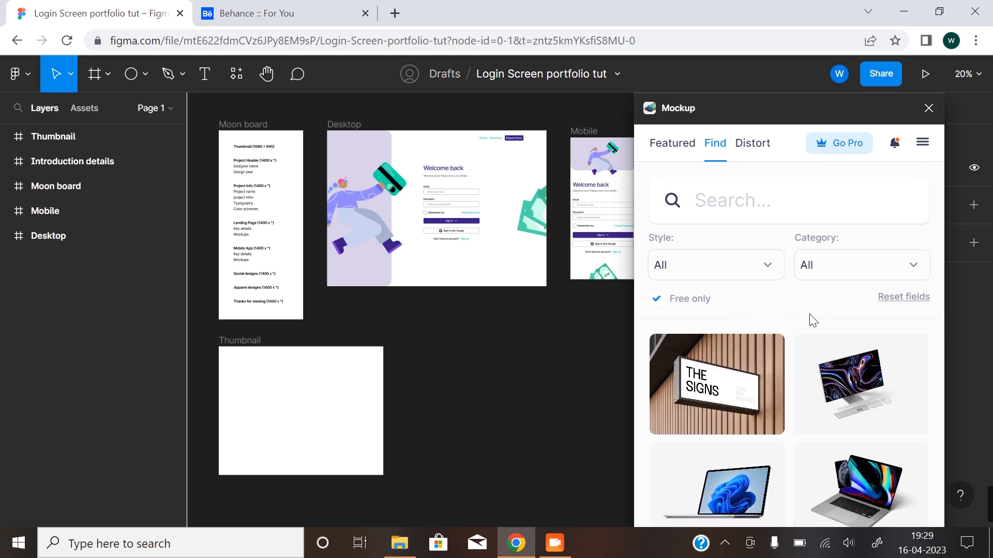
scroll(804, 326, down, 2)
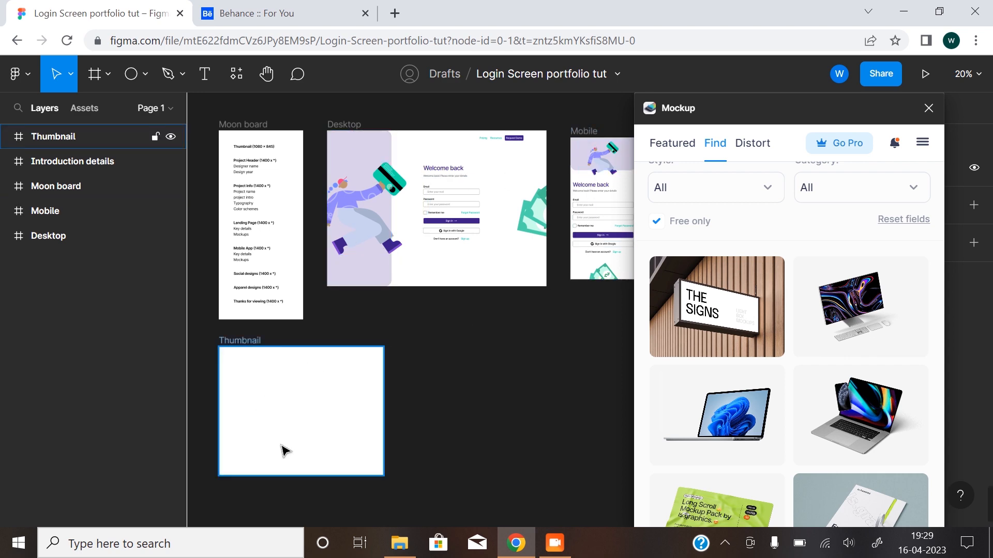
scroll(890, 362, down, 3)
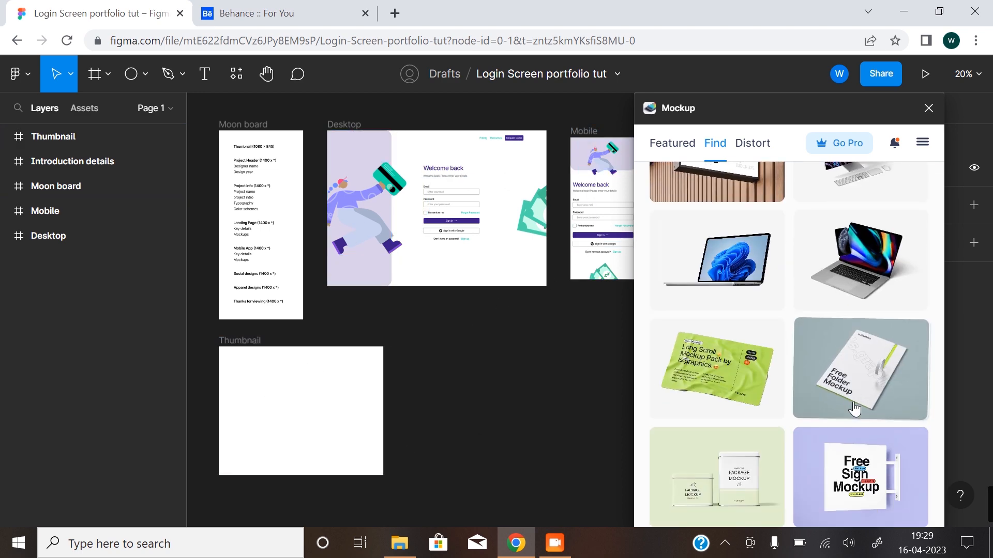
scroll(864, 356, up, 2)
click(874, 333)
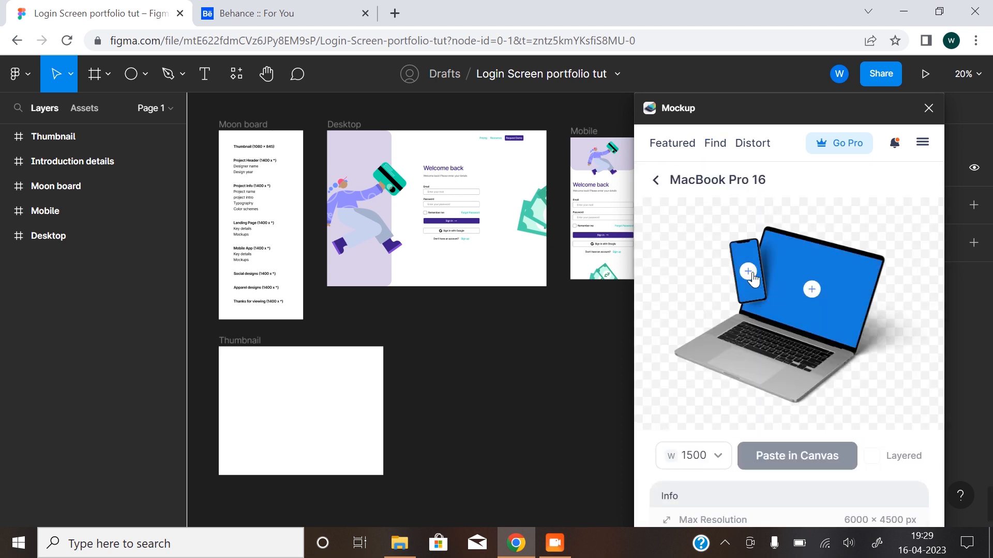
Place the Mobile login frame on the mockup's phone screen and accept the crop.
click(747, 271)
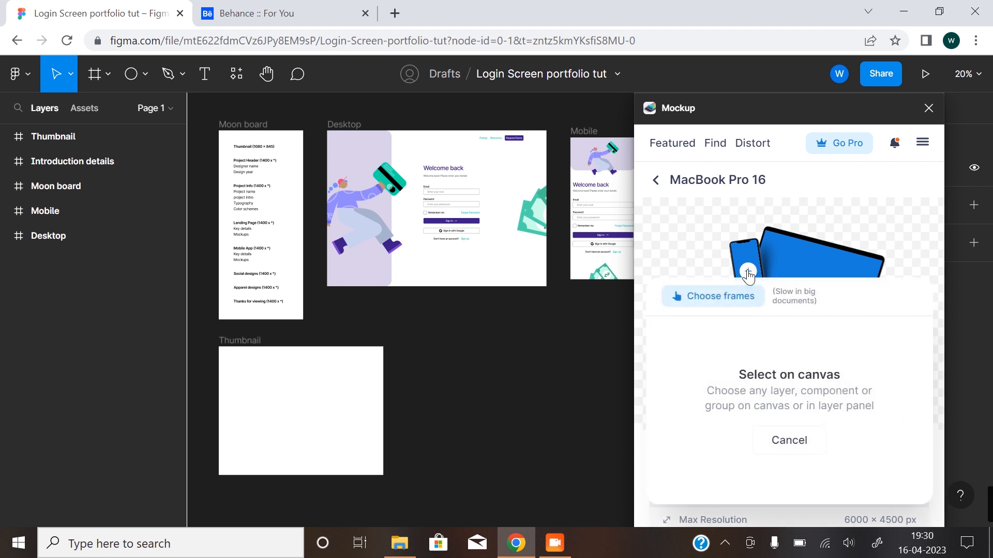
click(729, 305)
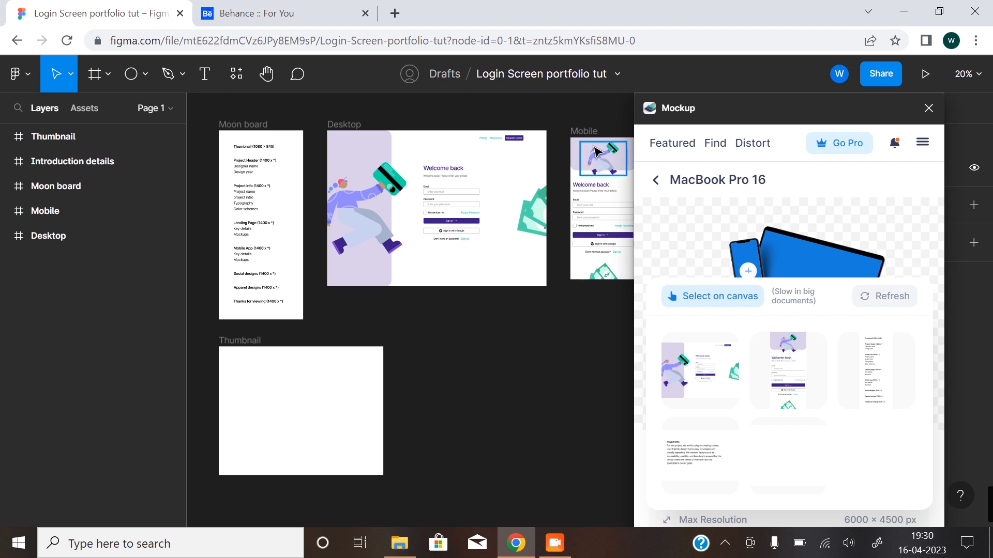
click(791, 363)
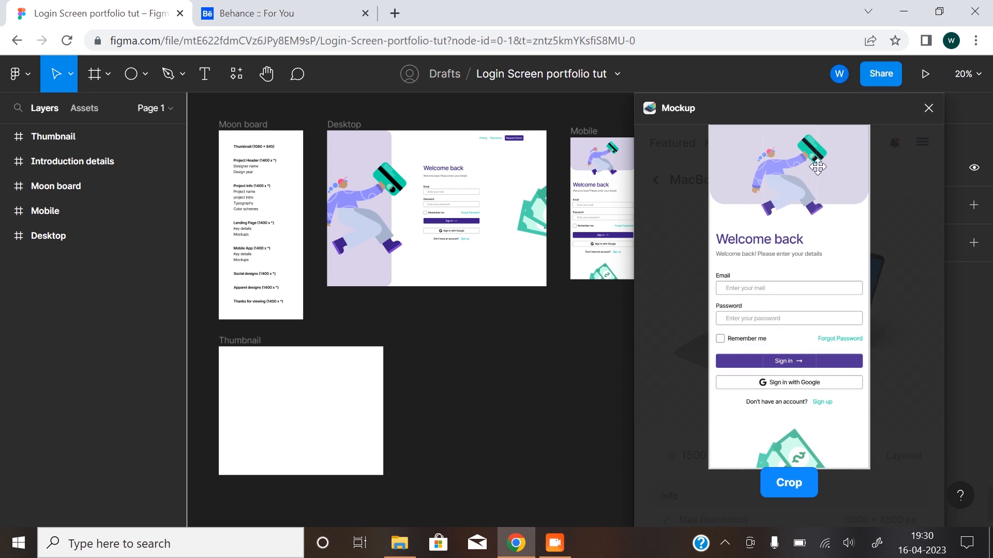
click(805, 492)
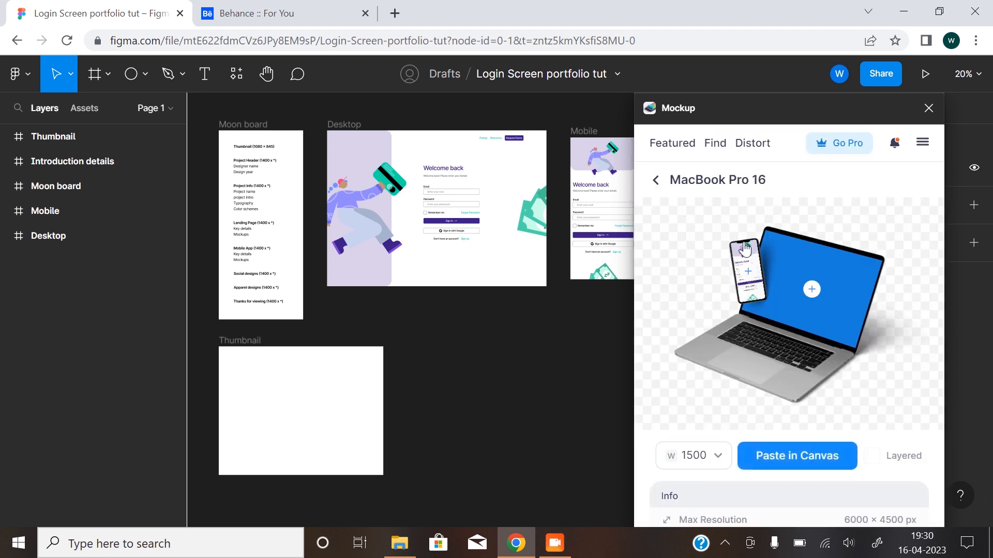
Place the Desktop login frame on the mockup's laptop screen, accept the crop, and paste the 1500-wide mockup onto the canvas.
click(812, 291)
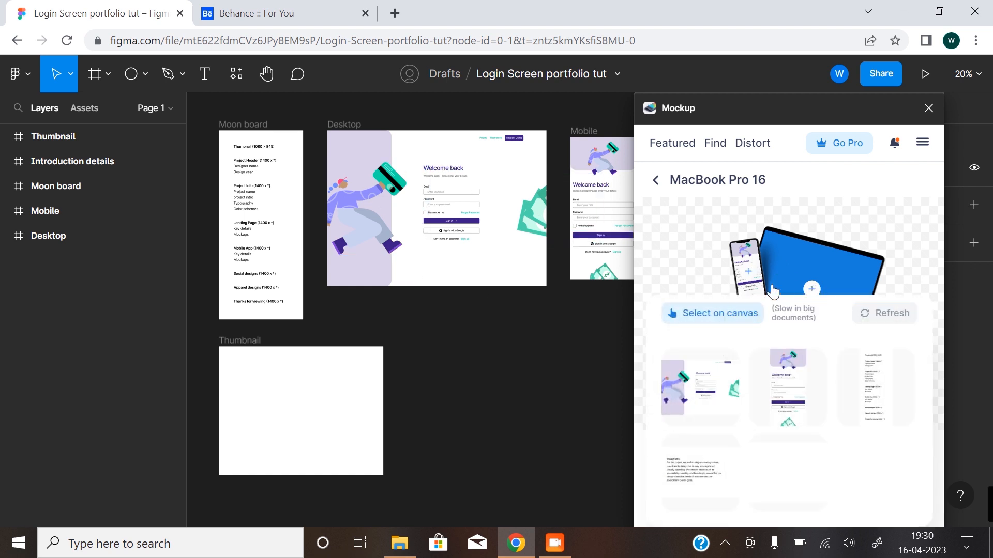
click(702, 384)
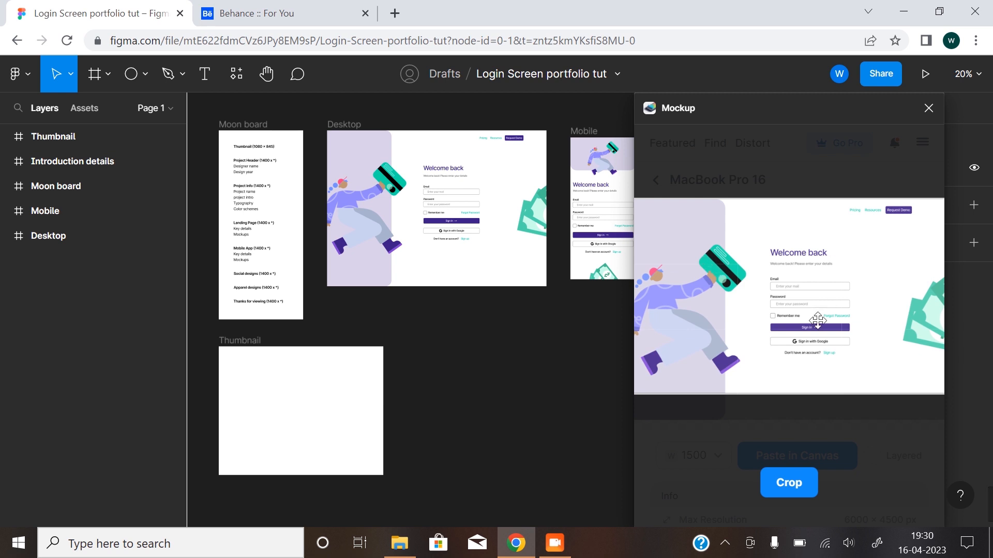
click(793, 486)
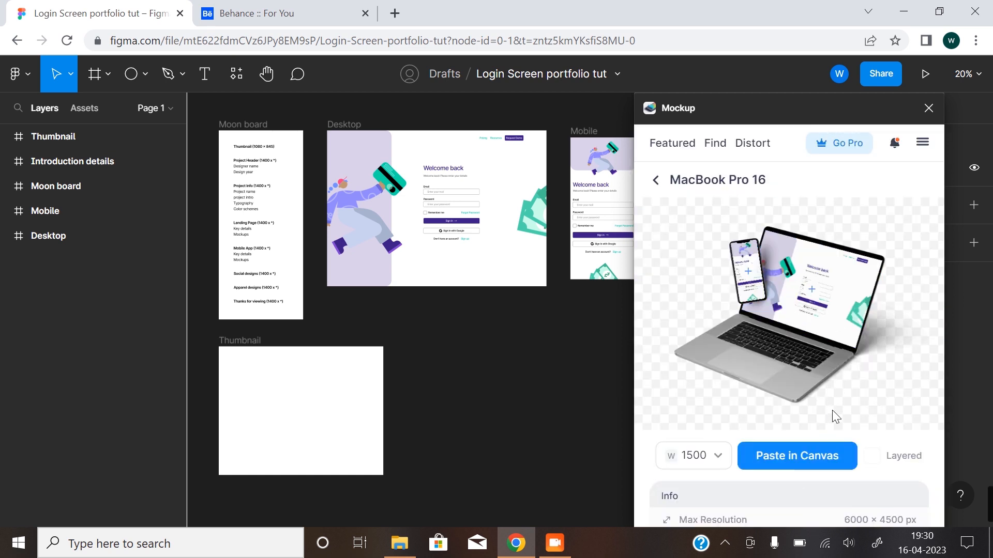
click(810, 464)
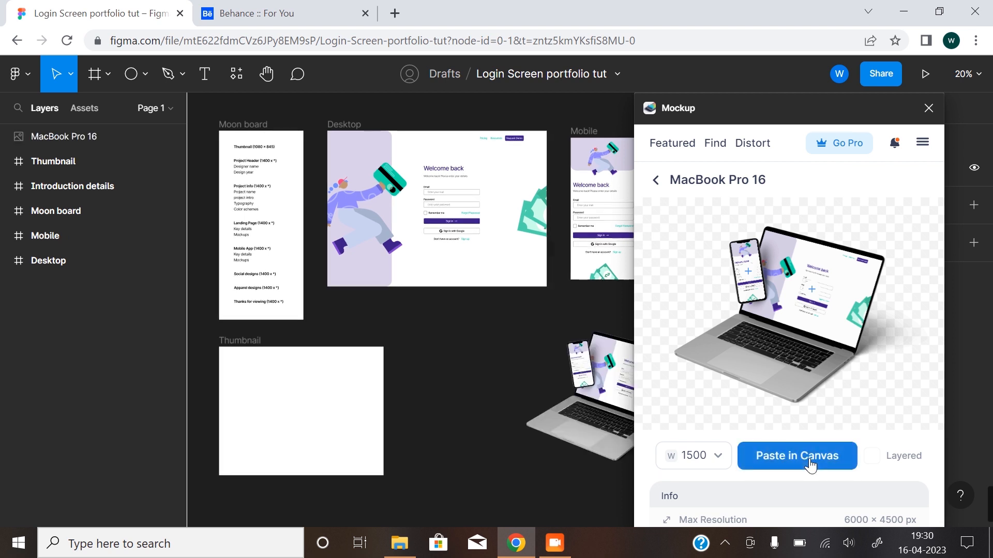
Move the mockup image into the Thumbnail frame, enlarge it to 1689 × 1267 and position it at X -350, Y 0.
drag(612, 380, 305, 416)
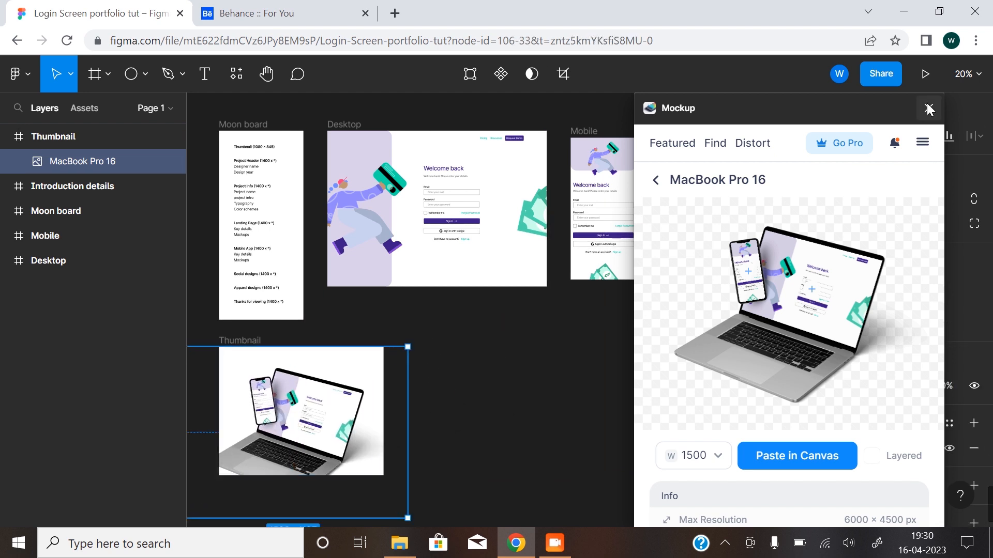
drag(382, 398, 567, 354)
scroll(520, 380, up, 5)
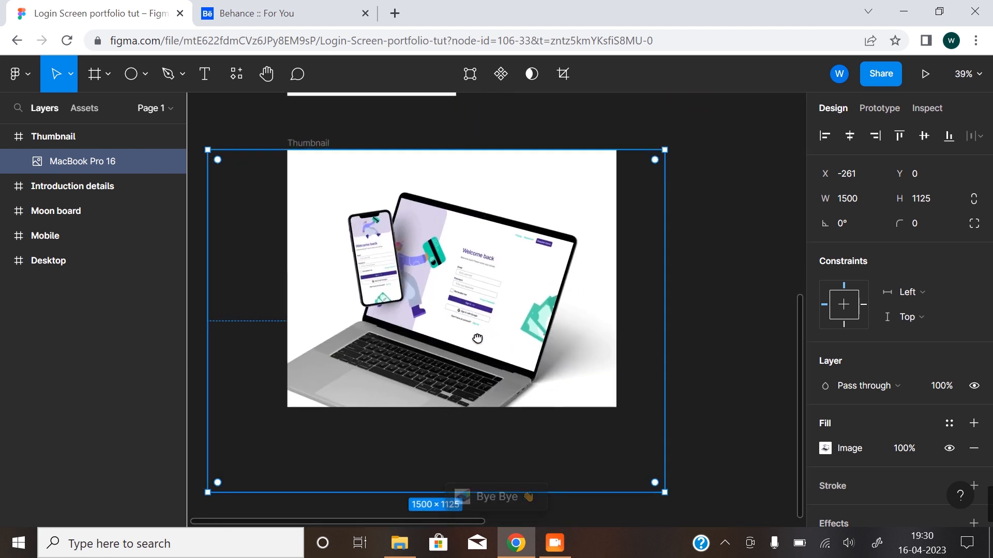
drag(664, 150, 722, 107)
drag(476, 317, 471, 300)
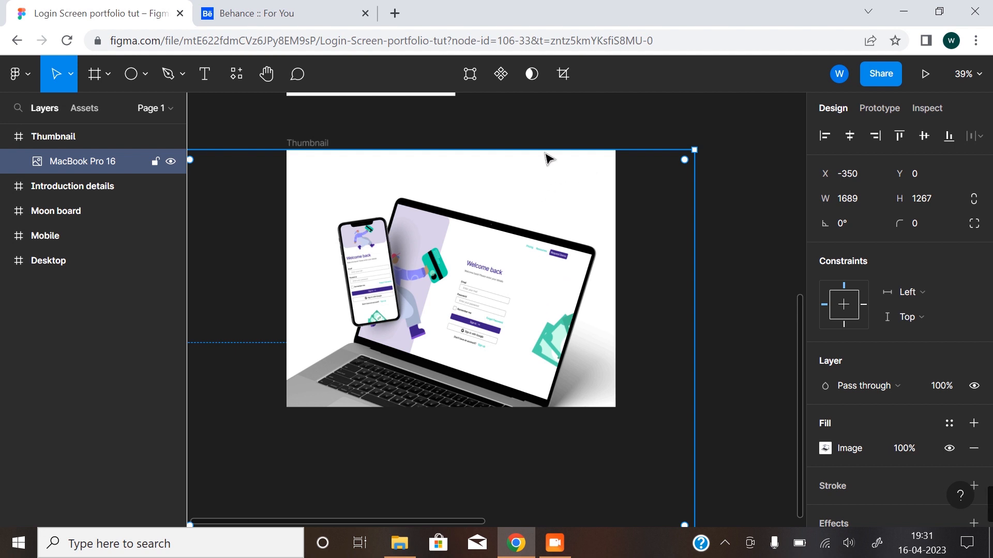
Draw a 1080 × 845 rectangle covering the Thumbnail frame and place it behind the MacBook Pro 16 mockup image.
click(141, 73)
click(144, 115)
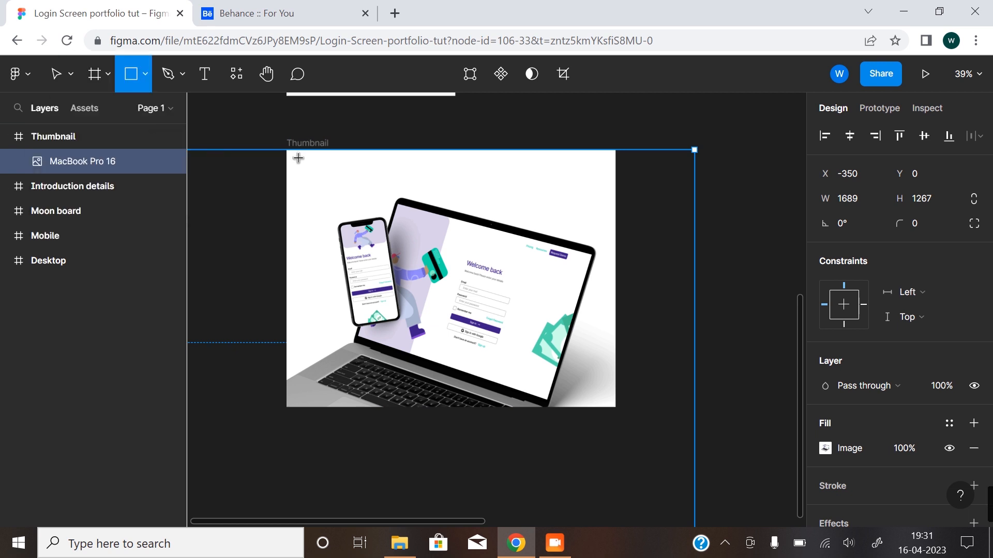
drag(286, 150, 619, 406)
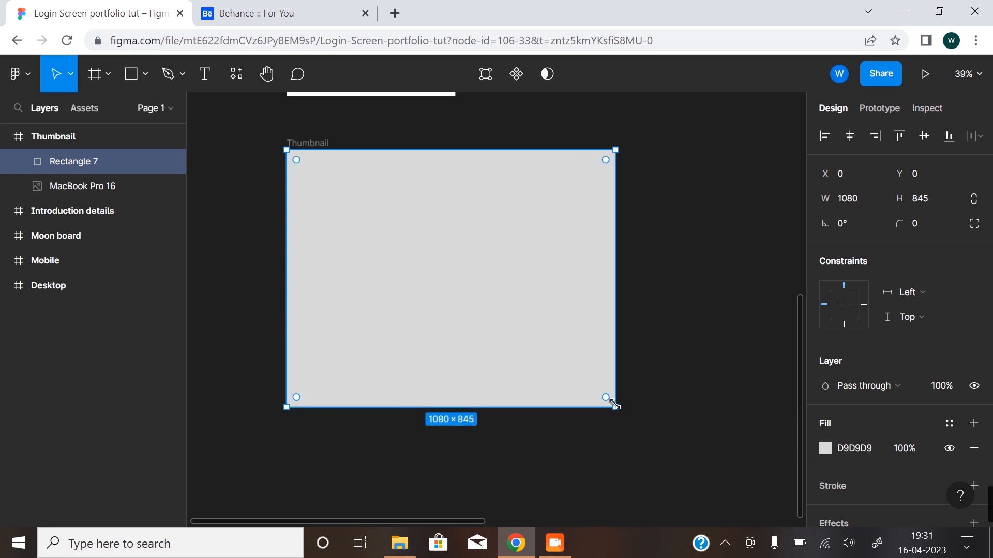
drag(68, 161, 68, 194)
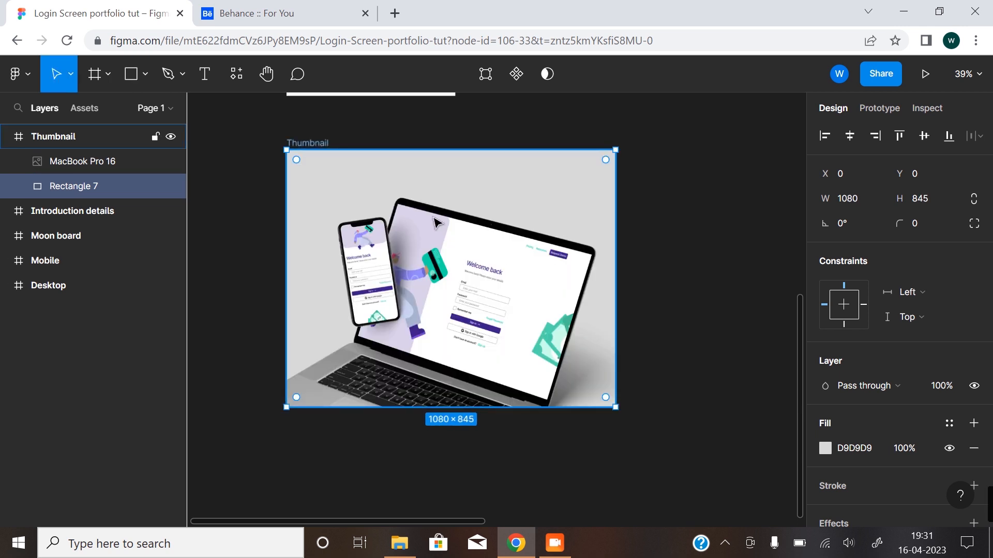
click(678, 235)
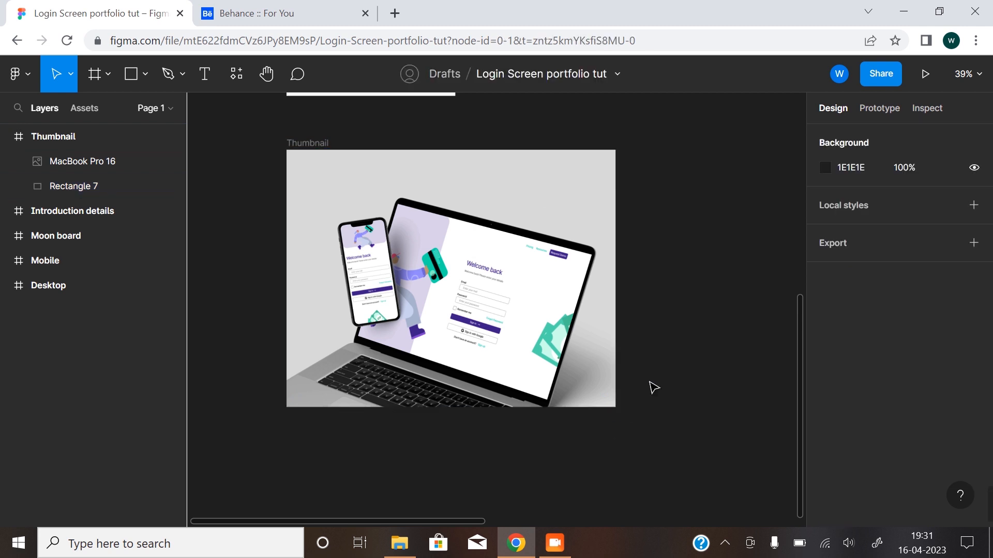
Inspect the phone and laptop mockup in the Thumbnail frame up close and at overview size.
click(312, 250)
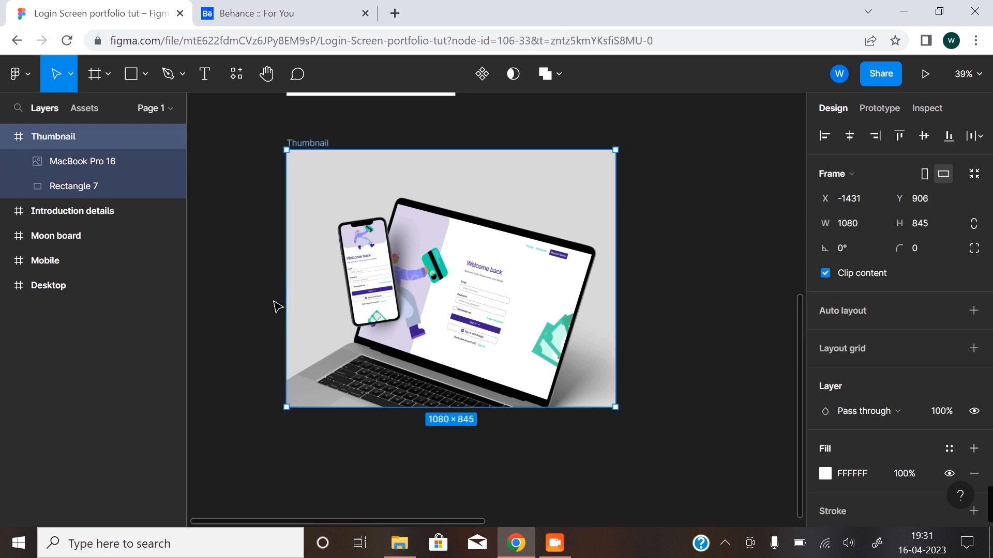
key(z)
click(275, 264)
click(318, 266)
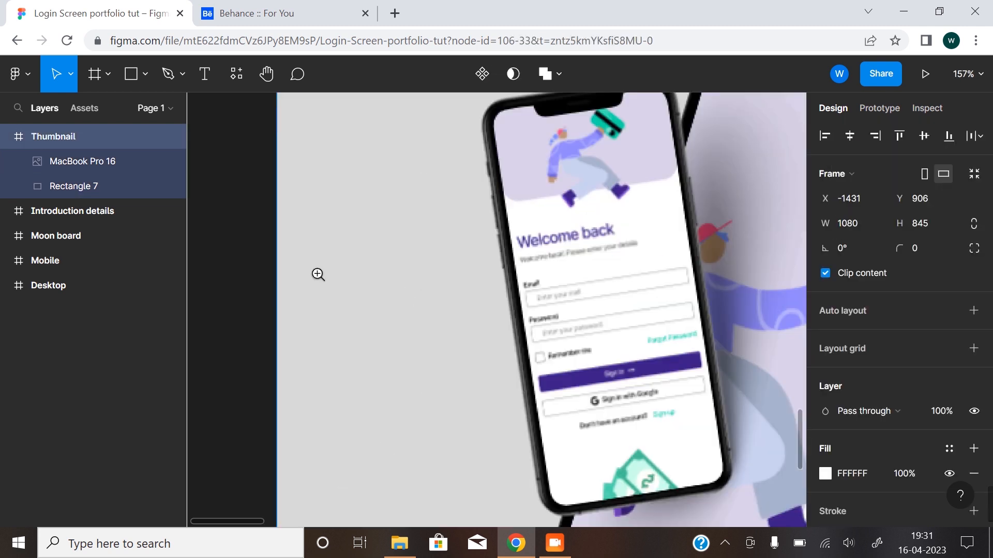
alt+double_click(356, 336)
drag(503, 330, 358, 369)
key(z)
alt+click(417, 326)
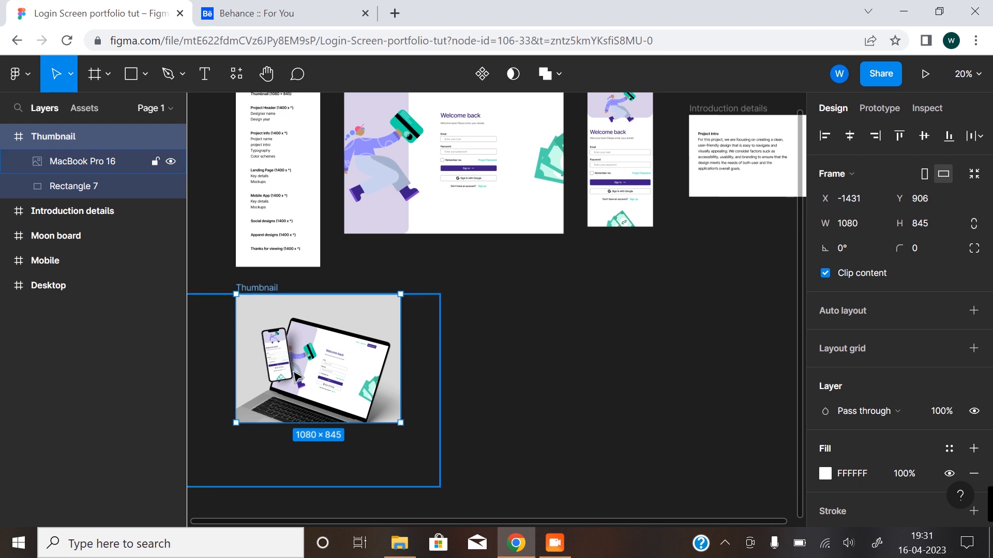
Switch to Behance to compare the thumbnail with the recommended project covers, and return to the Figma file.
click(315, 14)
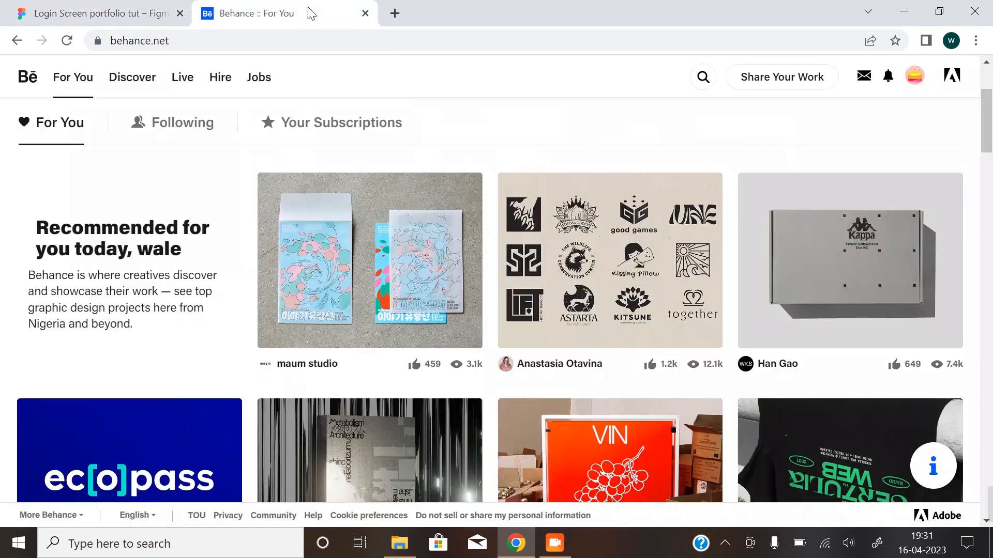
click(77, 14)
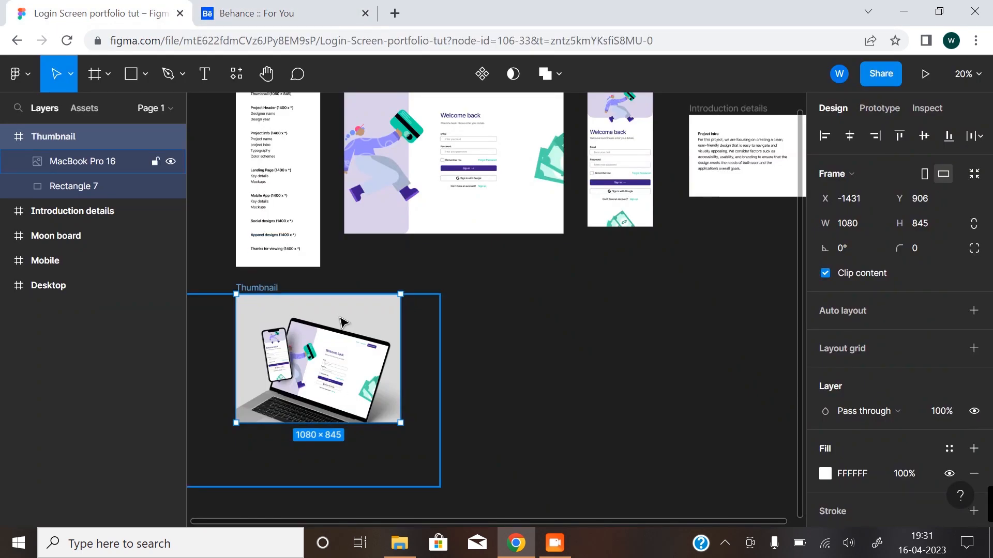
click(258, 14)
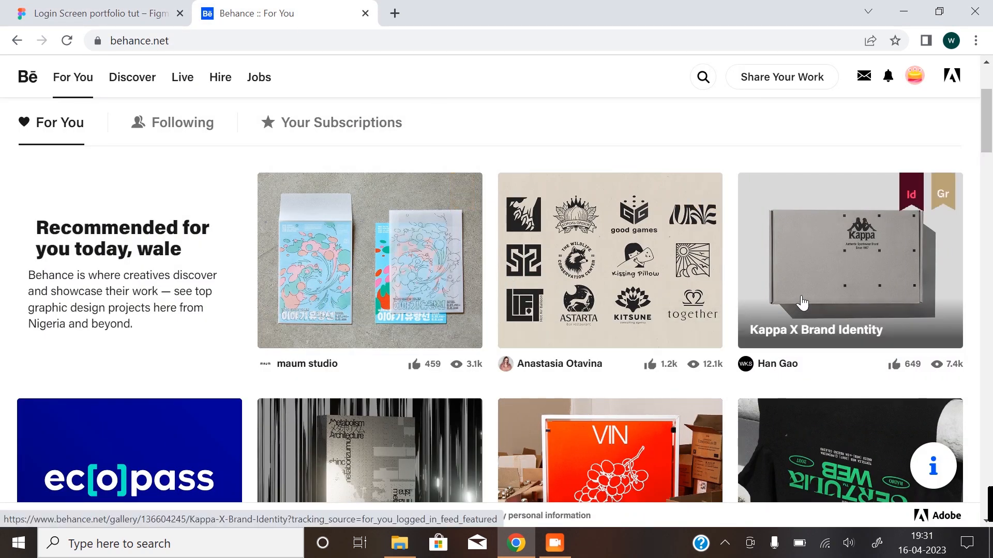
click(194, 5)
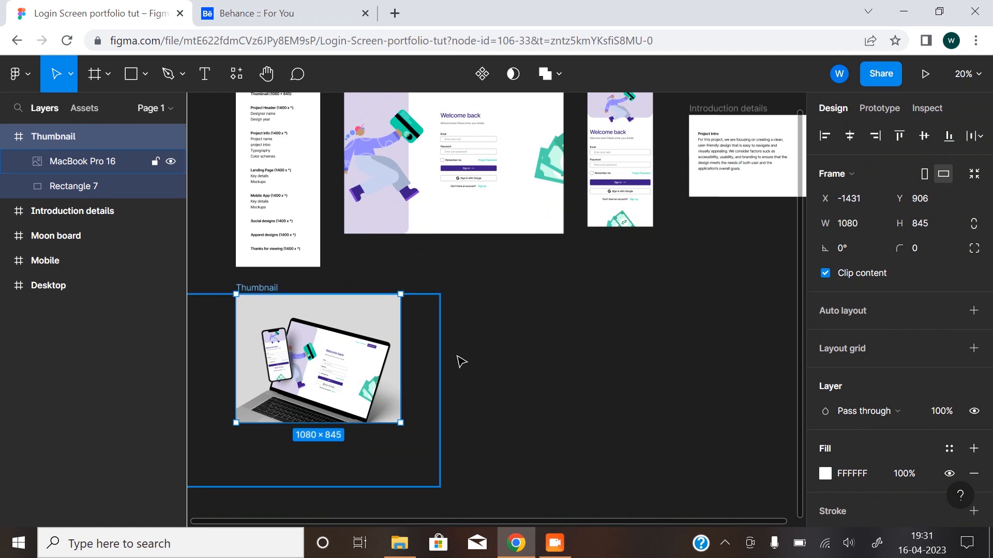
Review the Moon board's list of presentation sections, their contents and frame sizes.
drag(486, 357, 477, 383)
drag(409, 311, 465, 378)
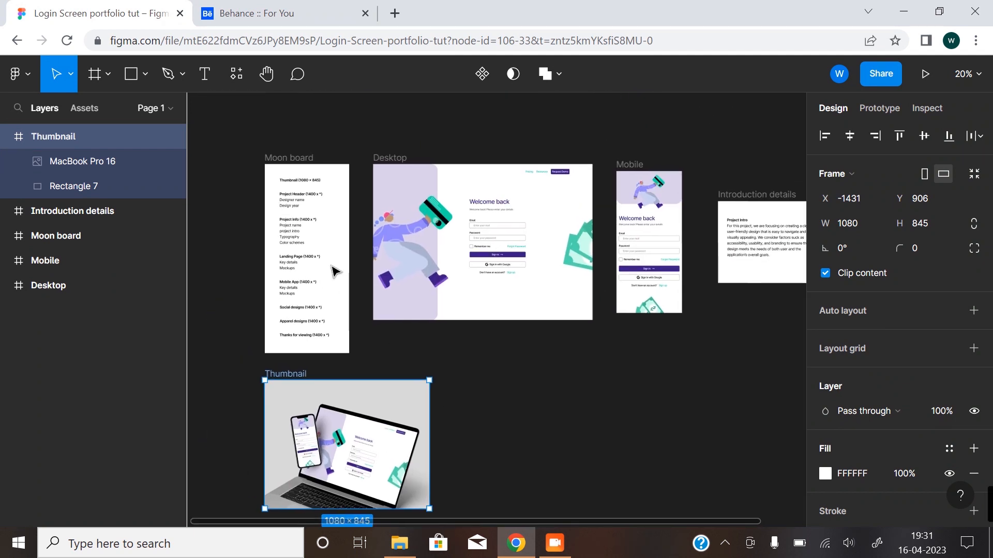
click(309, 208)
drag(294, 198, 327, 227)
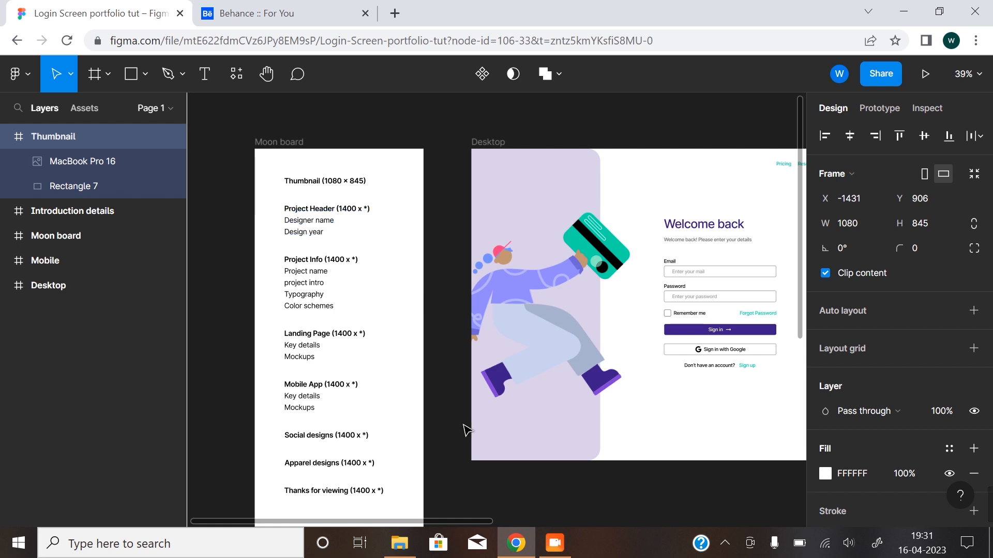
scroll(467, 430, down, 3)
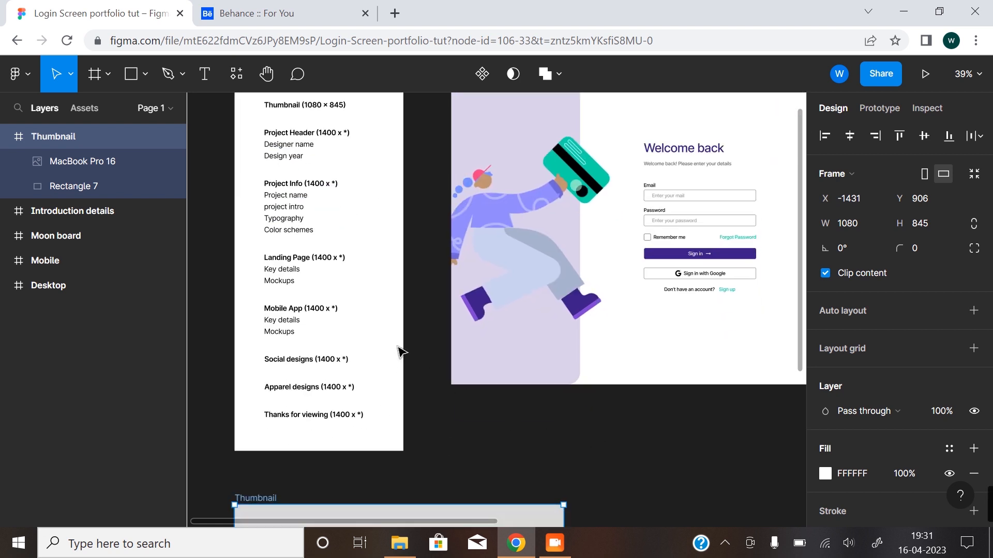
scroll(543, 479, down, 3)
drag(592, 499, 424, 278)
Draw a new frame to the right of the Thumbnail frame and set its width to 1400.
click(95, 79)
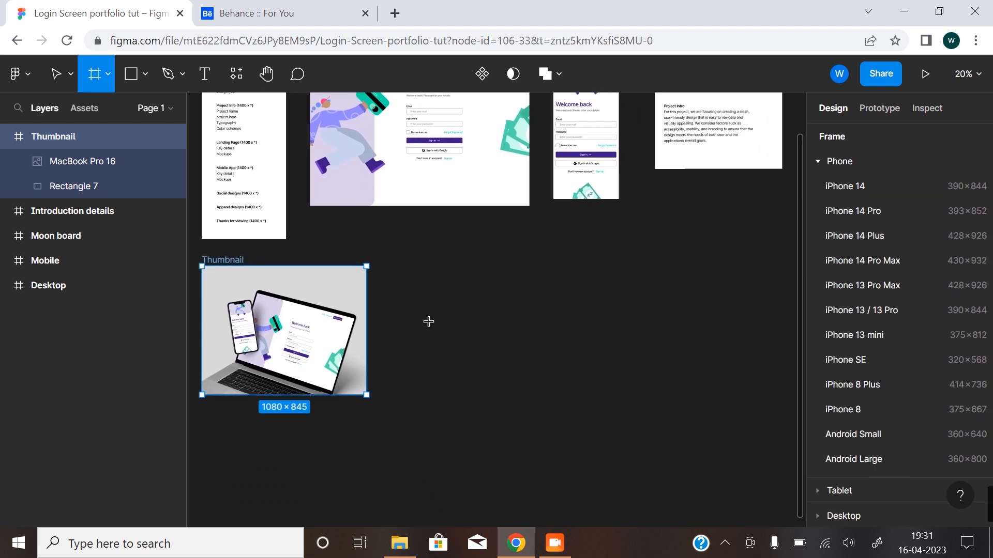
drag(391, 267, 694, 450)
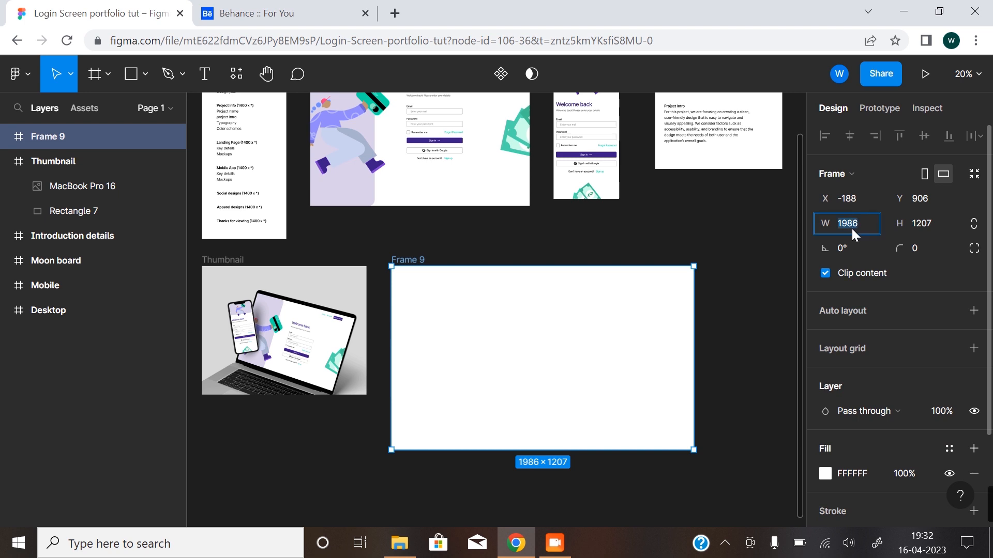
key(Return)
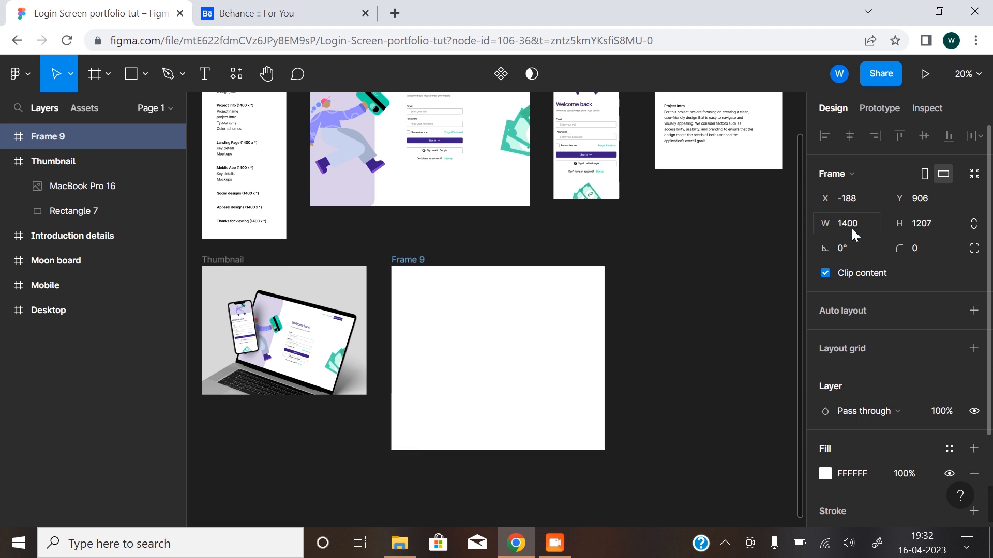
click(633, 345)
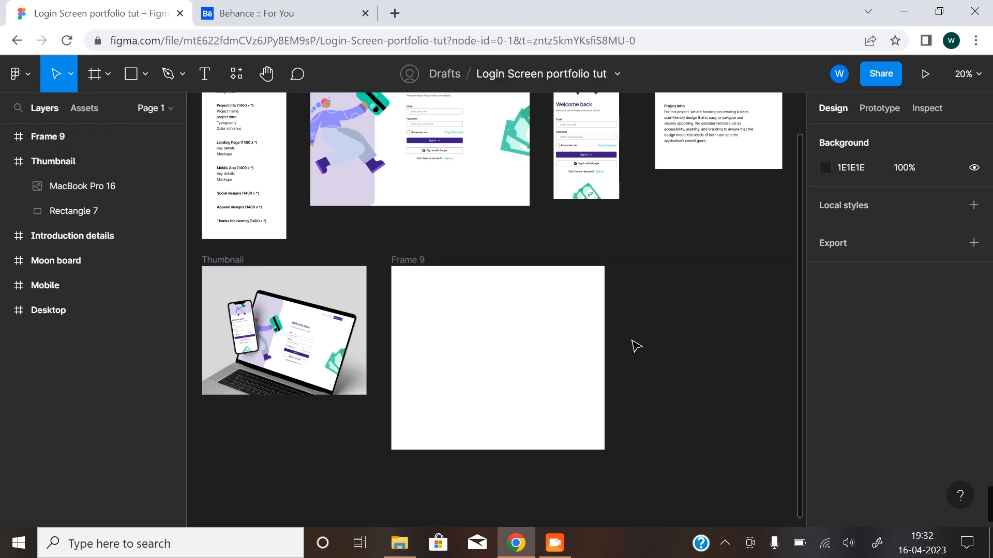
Shorten the new 1400-wide frame to roughly half its height by raising its bottom edge.
click(505, 448)
drag(477, 455, 472, 359)
click(600, 390)
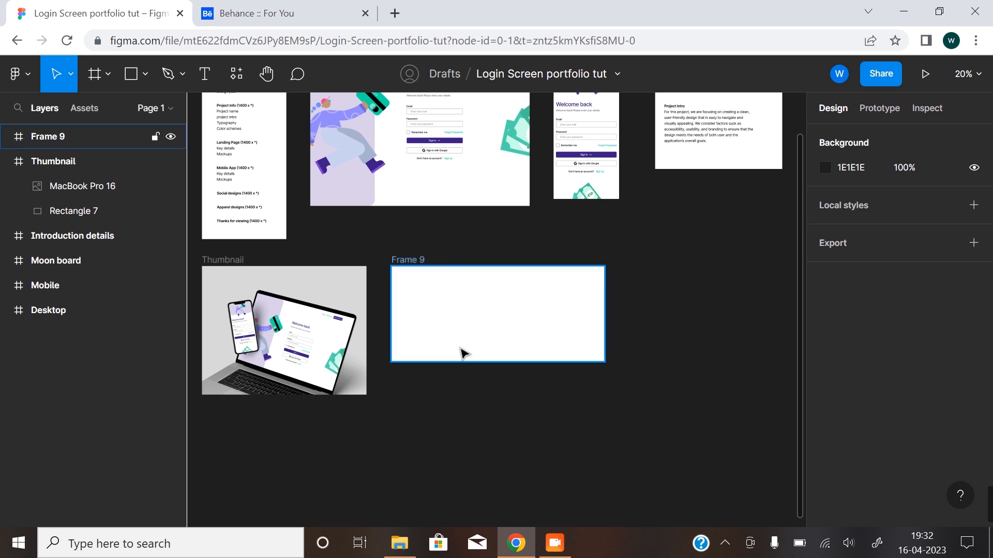
Examine the Project Header items on the Moon board and return to the new empty frame.
drag(358, 274, 480, 329)
click(367, 157)
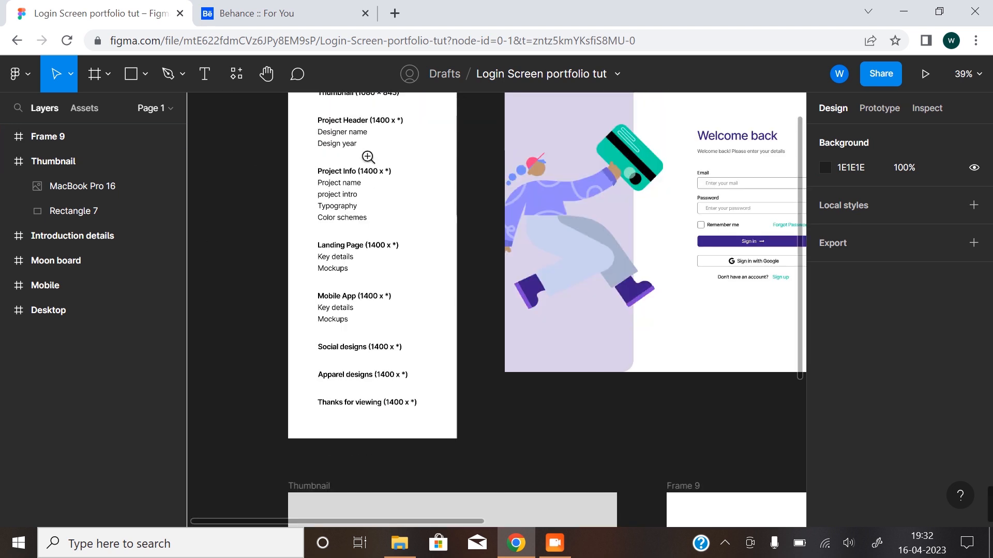
click(368, 146)
drag(366, 163, 427, 262)
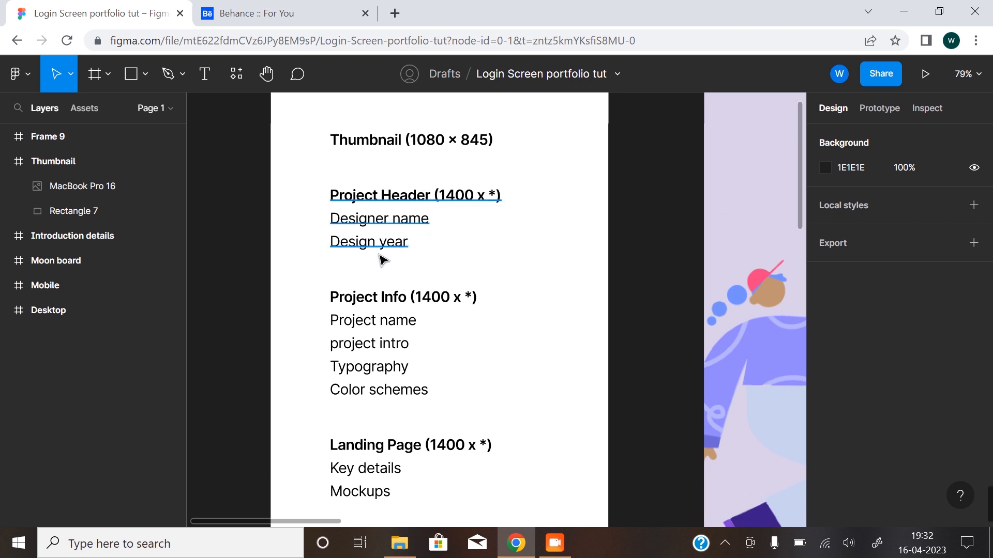
alt+click(432, 284)
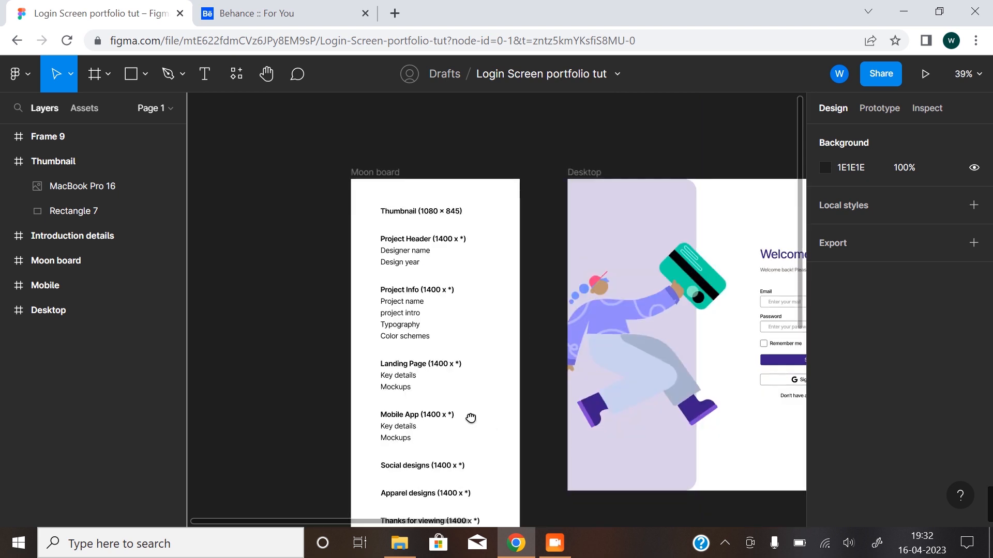
drag(471, 419, 316, 284)
drag(545, 441, 403, 337)
drag(562, 375, 443, 336)
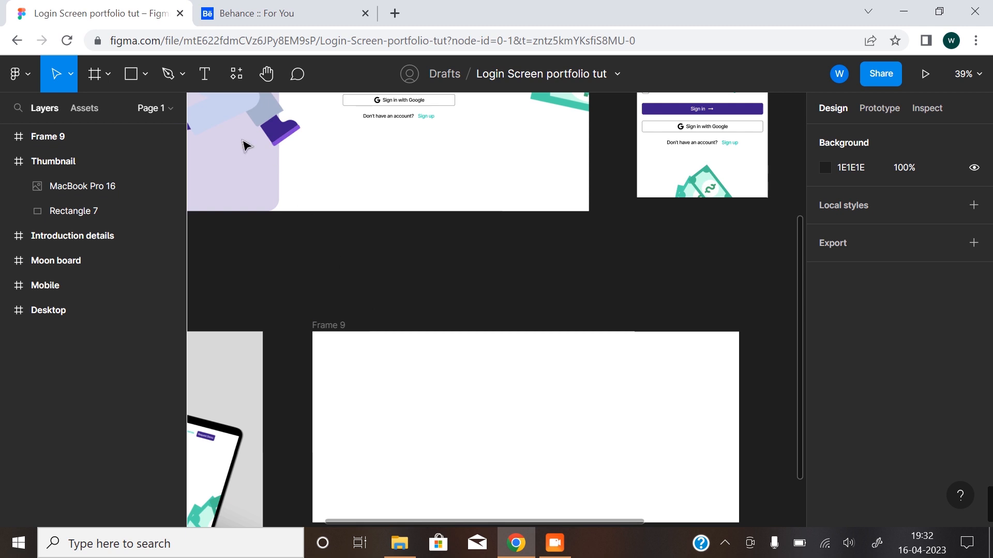
Add a text layer with the designer's full name in the upper-left area of the new frame.
click(206, 74)
click(380, 366)
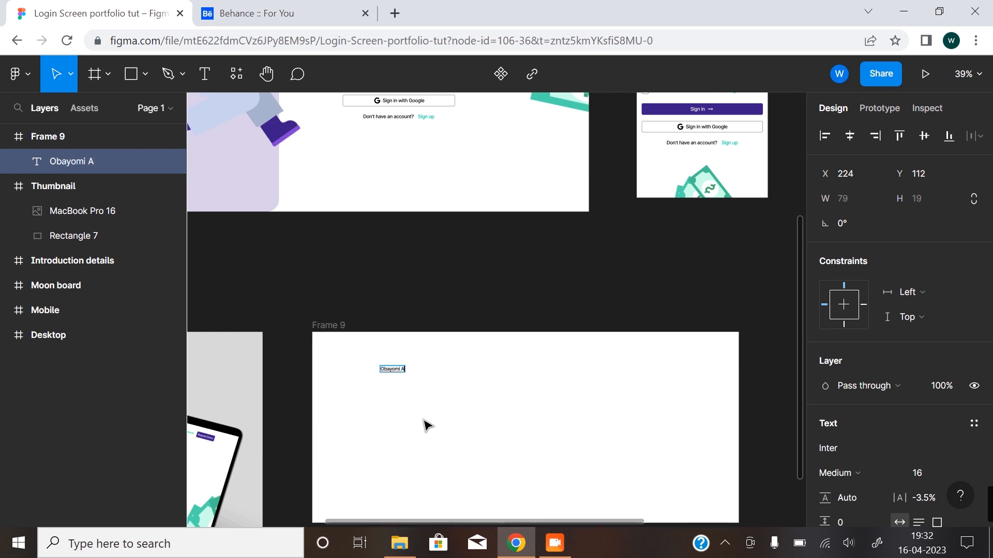
key(ctrl+a)
key(Escape)
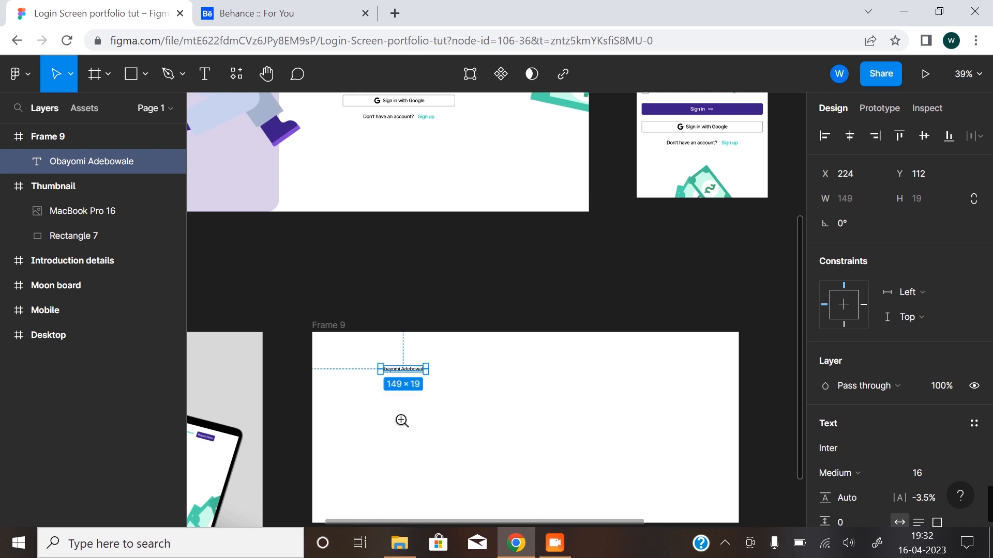
Set the designer name text's font size to 24.
click(402, 421)
drag(445, 421, 421, 335)
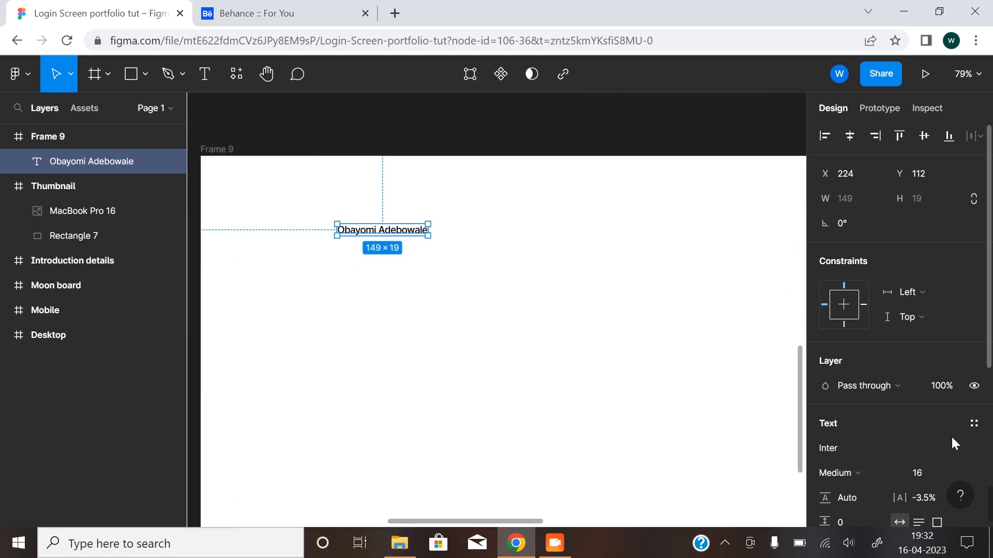
scroll(938, 458, down, 3)
click(960, 398)
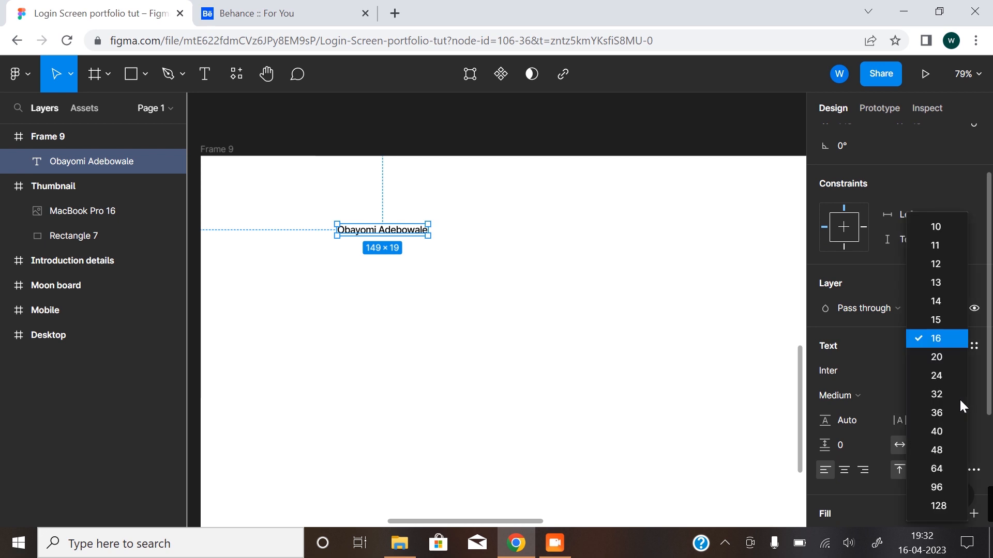
click(945, 377)
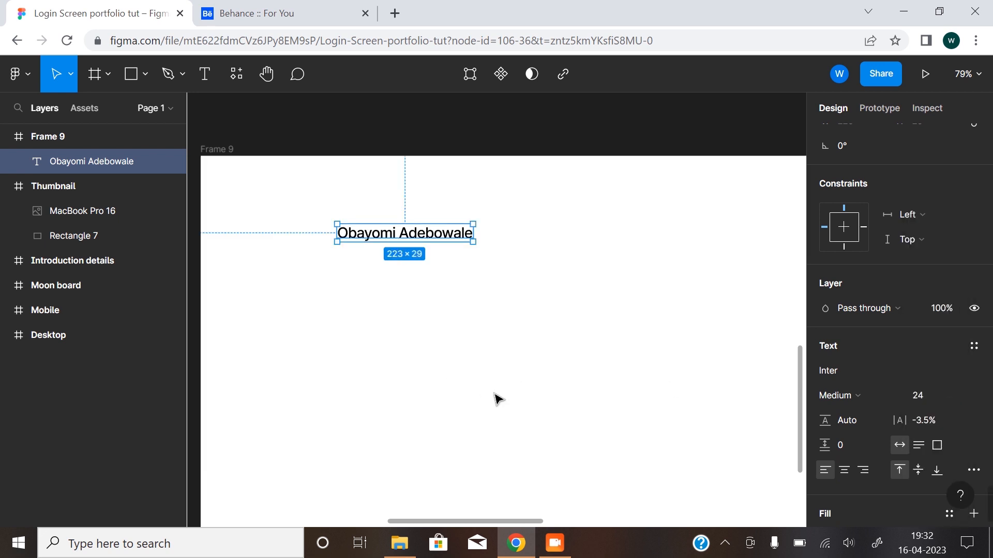
Duplicate the designer name text directly below itself and change the copy to "Product Designer".
drag(420, 234, 421, 259)
double_click(417, 257)
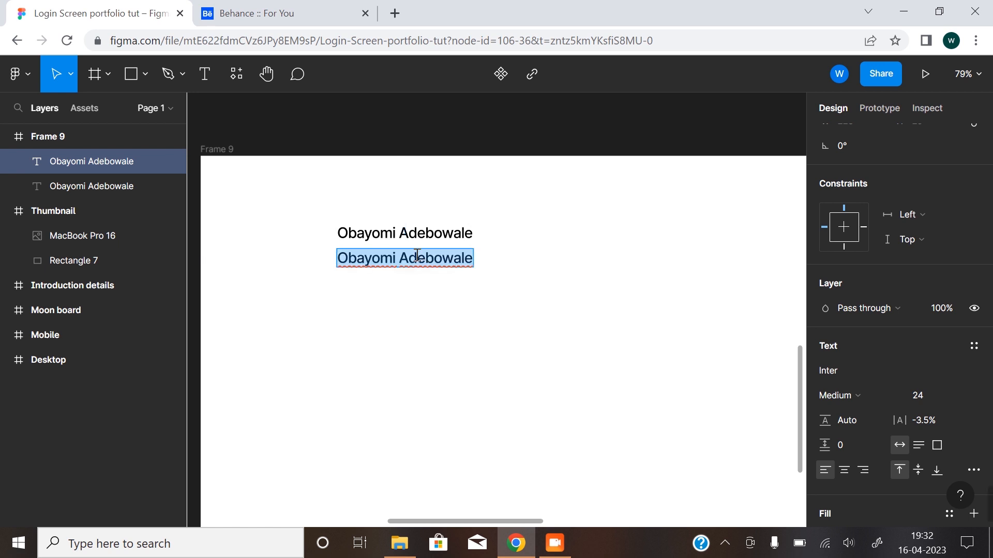
text(Designer)
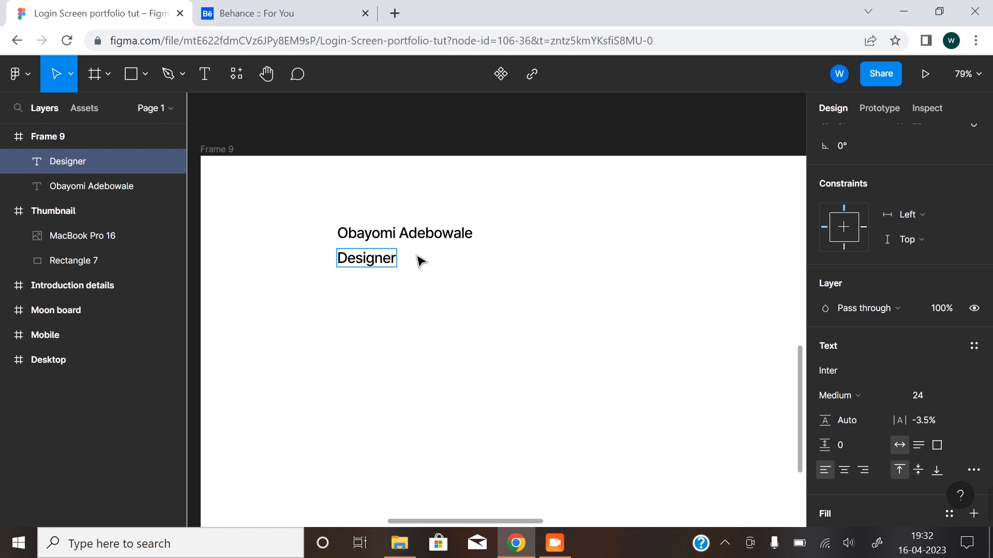
text(Ui)
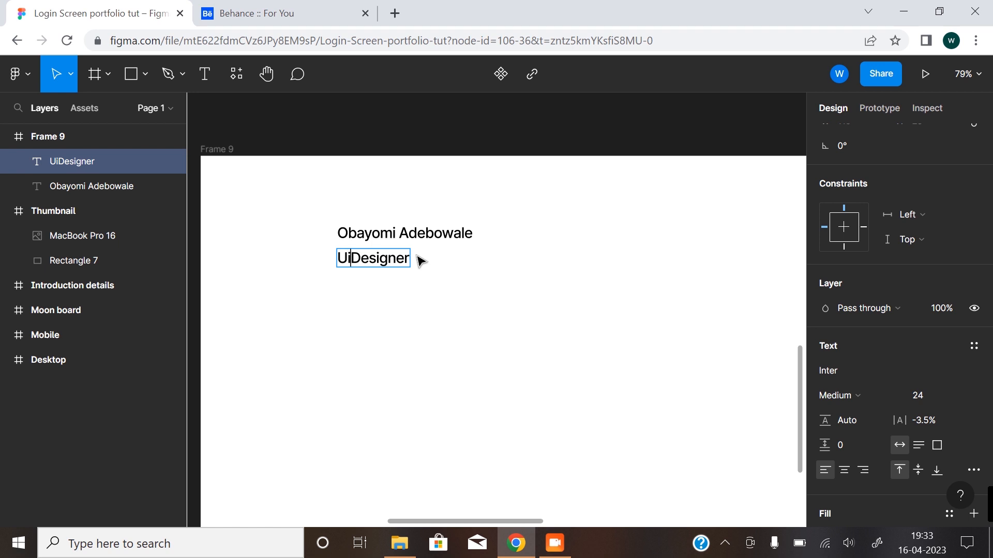
key(BackSpace)
key(BackSpace)
text(Product)
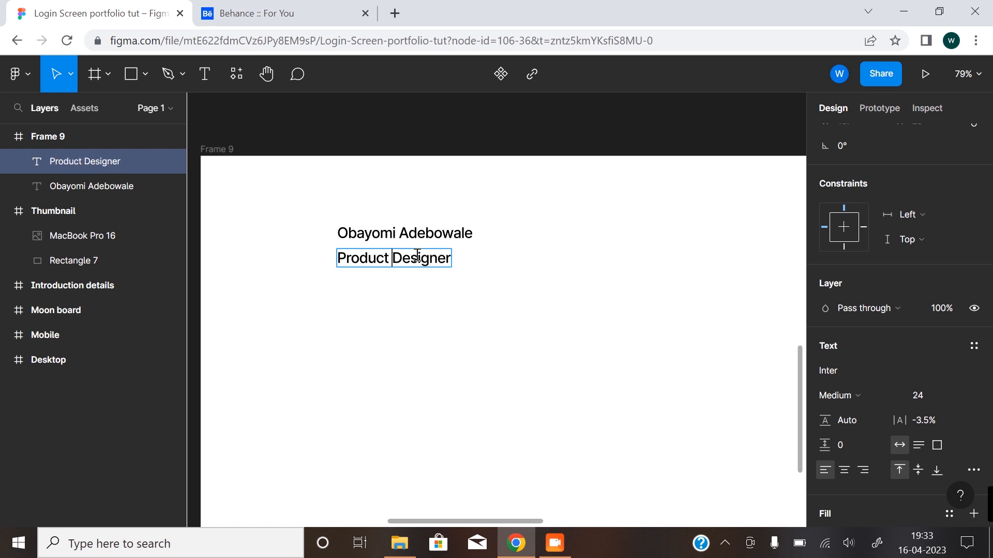
key(Escape)
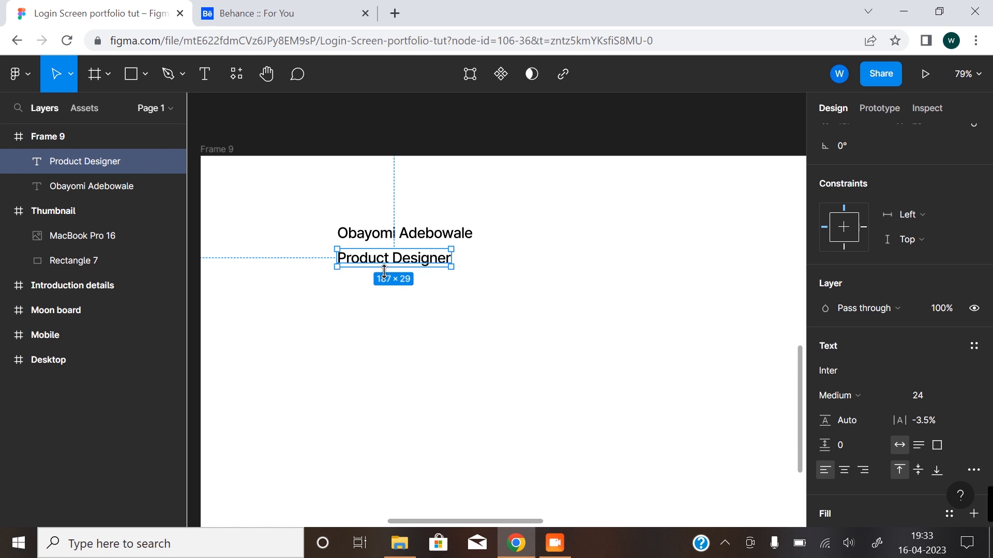
Set the "Product Designer" text to font size 20 and give it the grey 696969 document colour.
click(960, 396)
click(939, 355)
scroll(860, 393, down, 3)
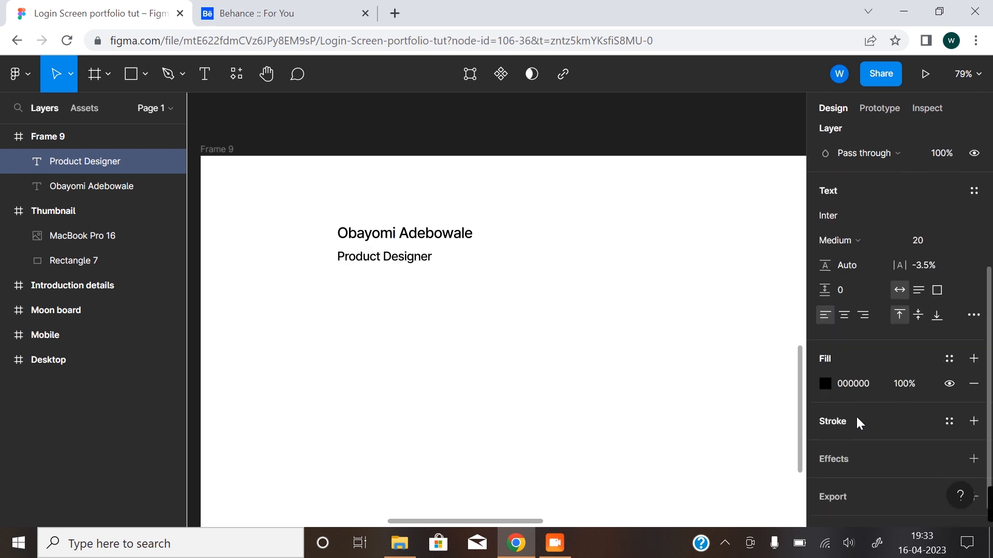
click(824, 385)
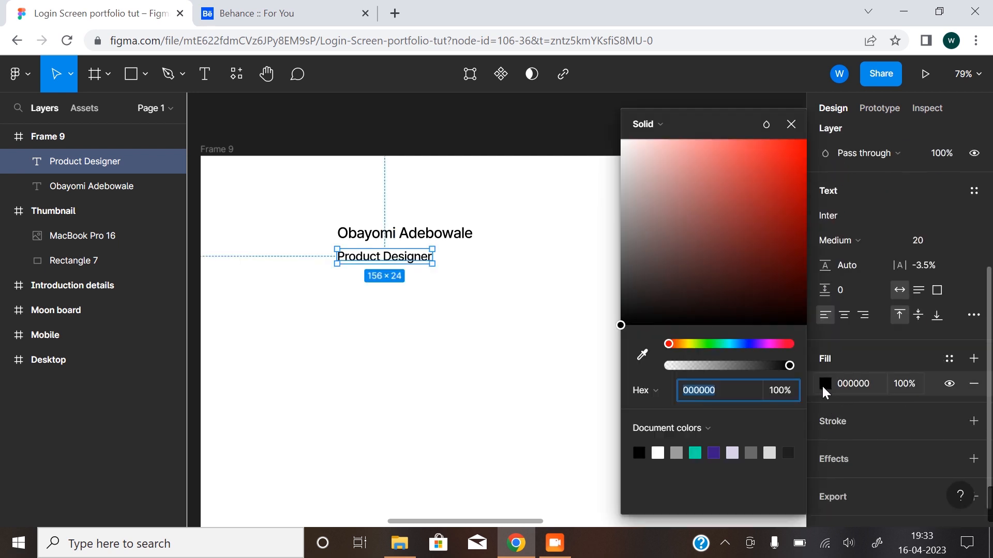
click(750, 454)
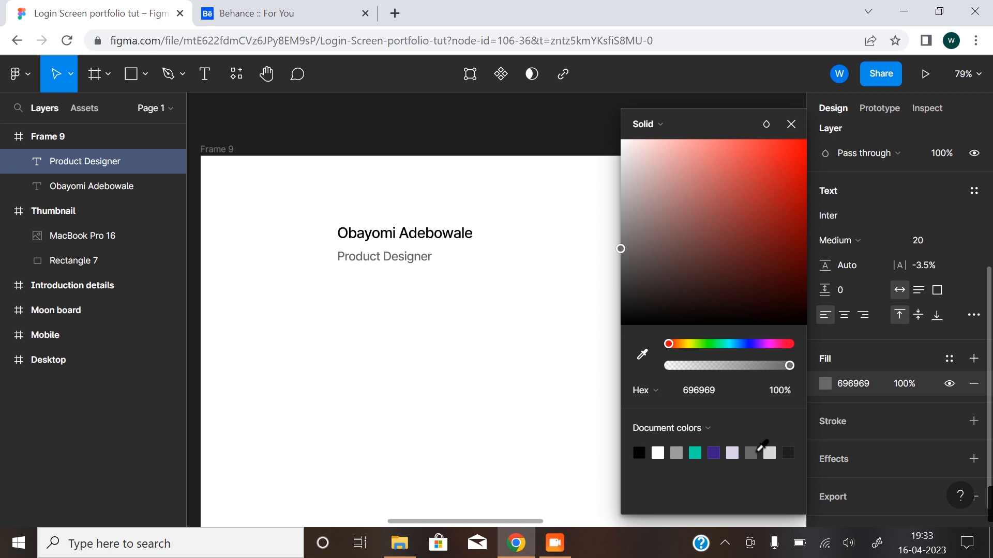
click(408, 331)
Group the designer name and "Product Designer" texts in a vertical auto layout with a spacing of 4.
click(404, 257)
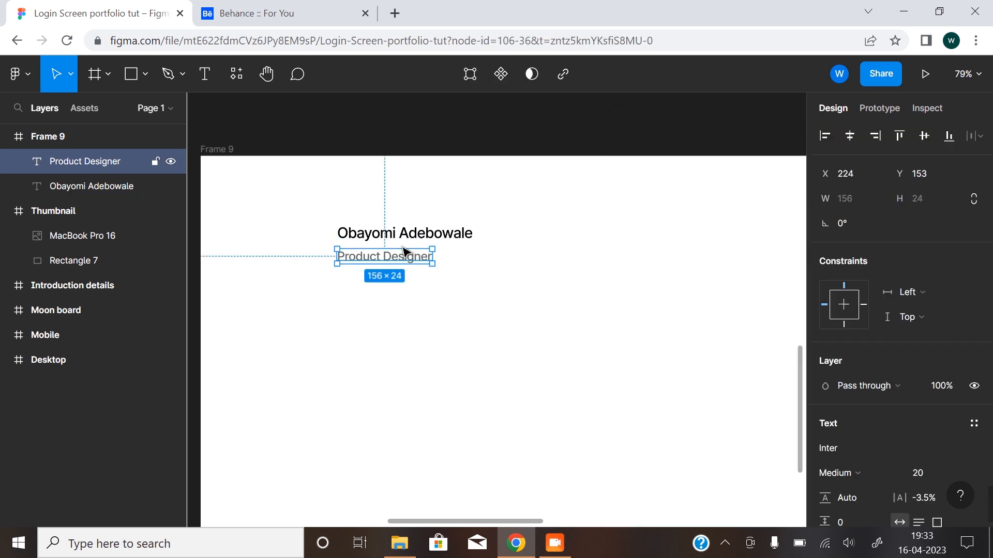
shift+click(412, 240)
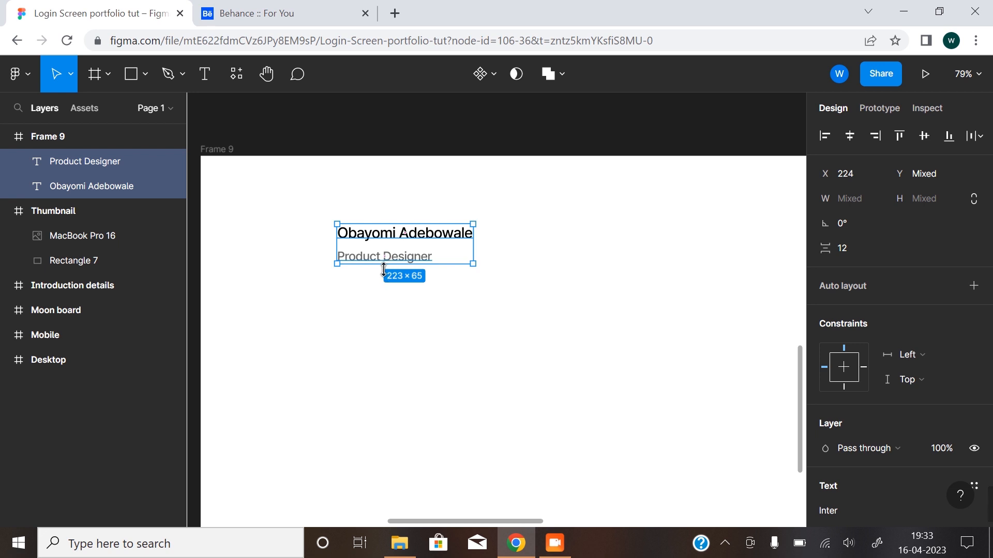
key(shift+a)
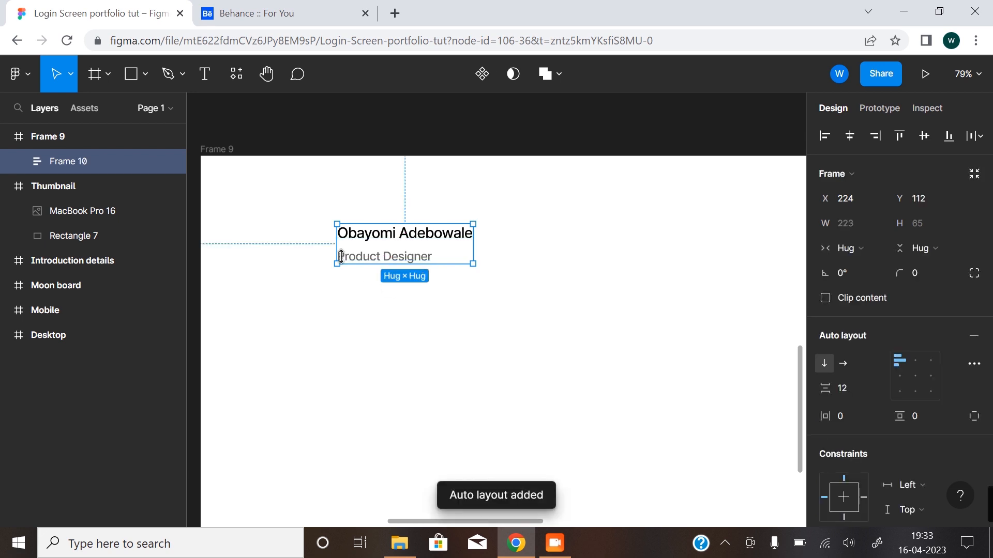
drag(832, 388, 844, 416)
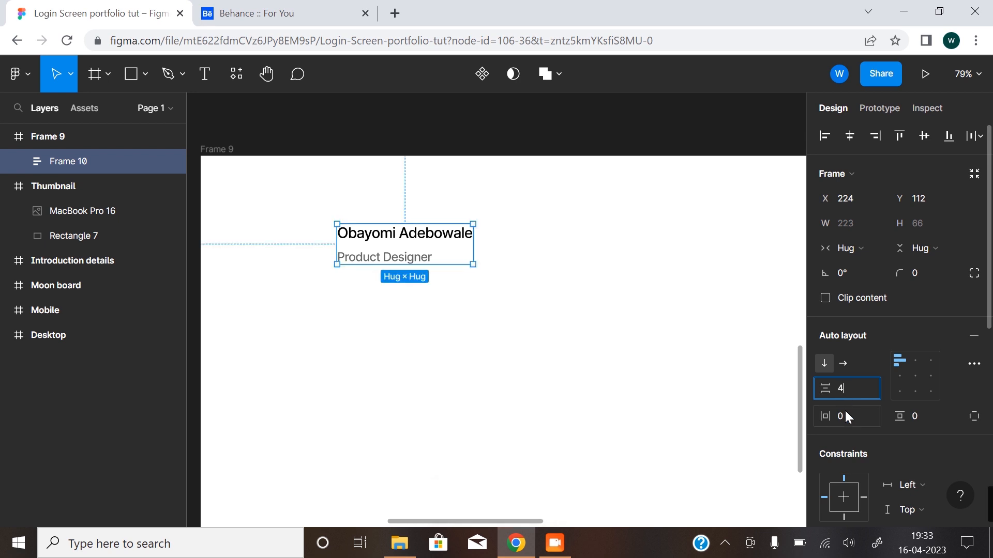
text(4)
key(Return)
click(551, 404)
Move the name-and-role block to the header frame's upper-left at X 69, Y 56, and place a copy at X 1016, Y 56.
scroll(537, 374, down, 3)
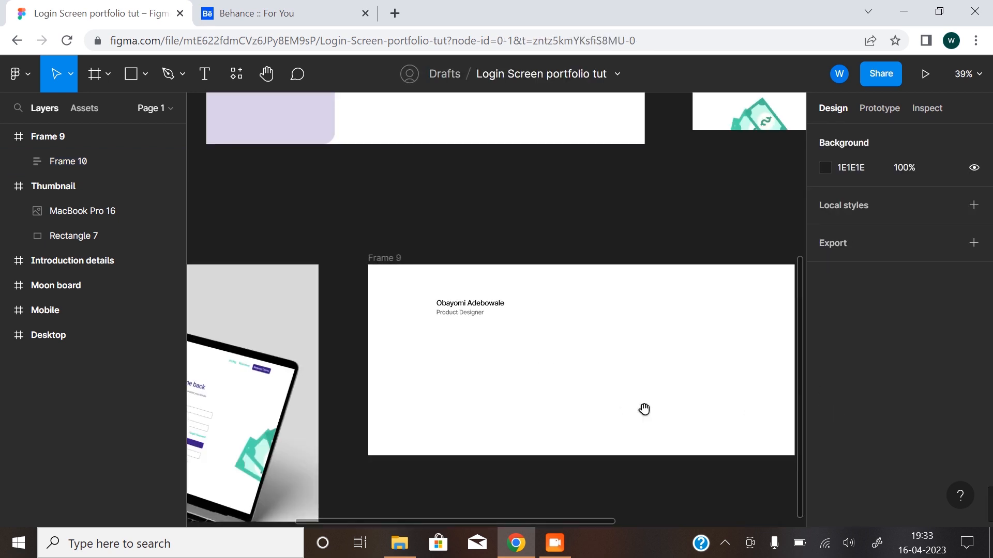
drag(644, 409, 527, 396)
click(381, 290)
drag(315, 287, 587, 282)
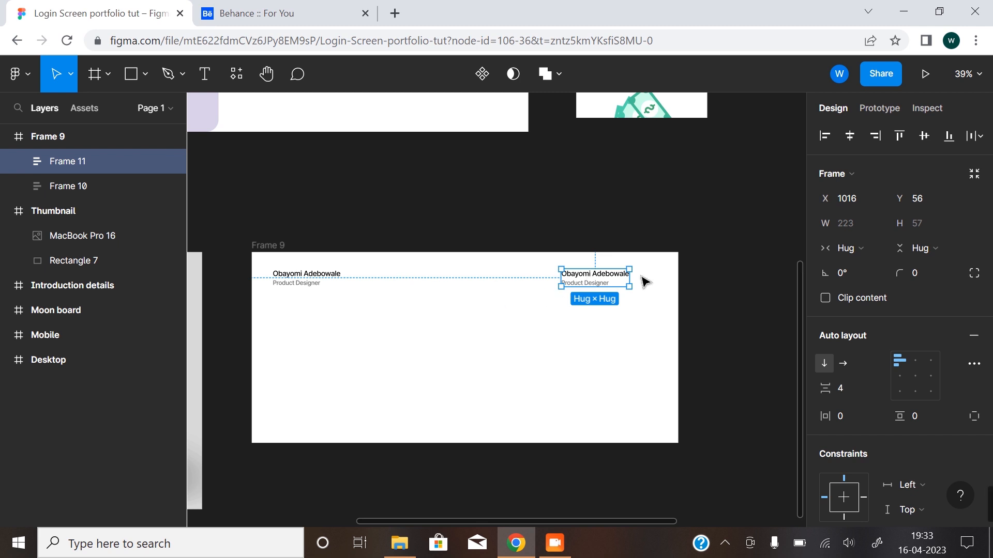
Replace the designer name in the copied block with "April, 2023".
click(596, 281)
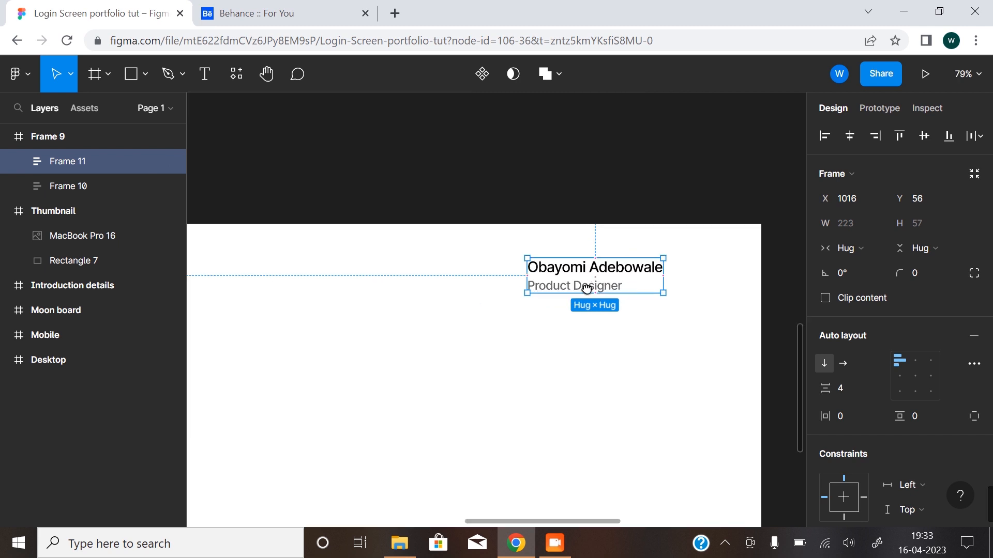
drag(604, 281, 574, 305)
double_click(563, 295)
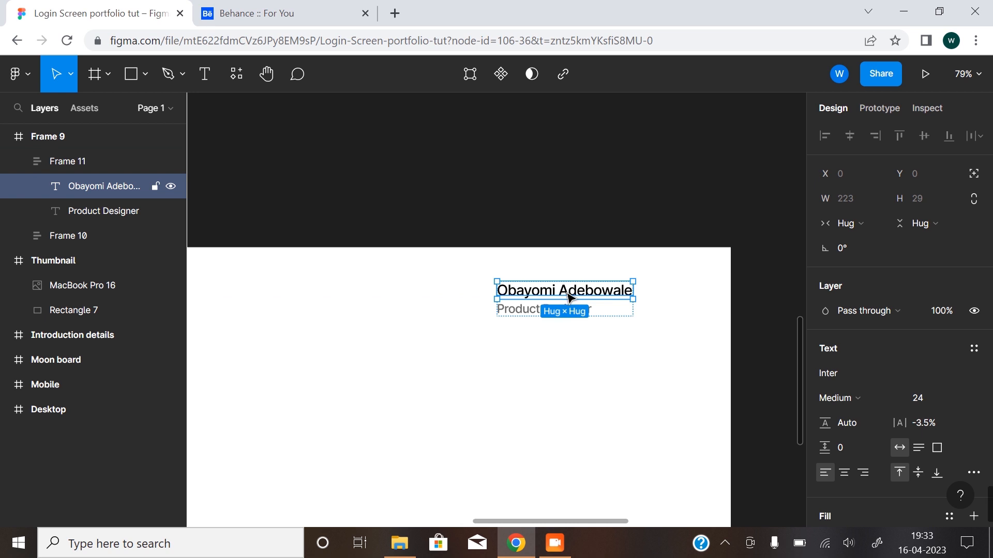
double_click(569, 295)
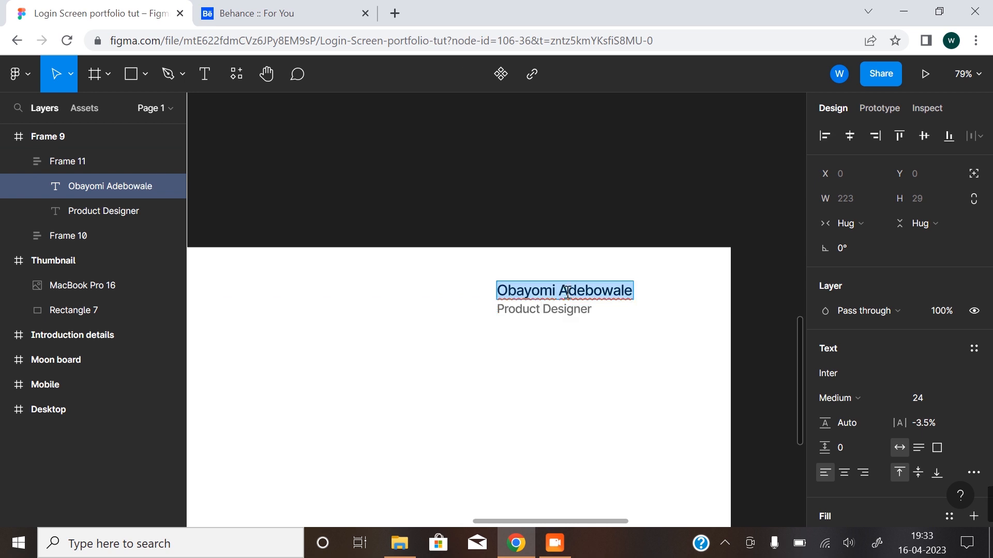
text(2023)
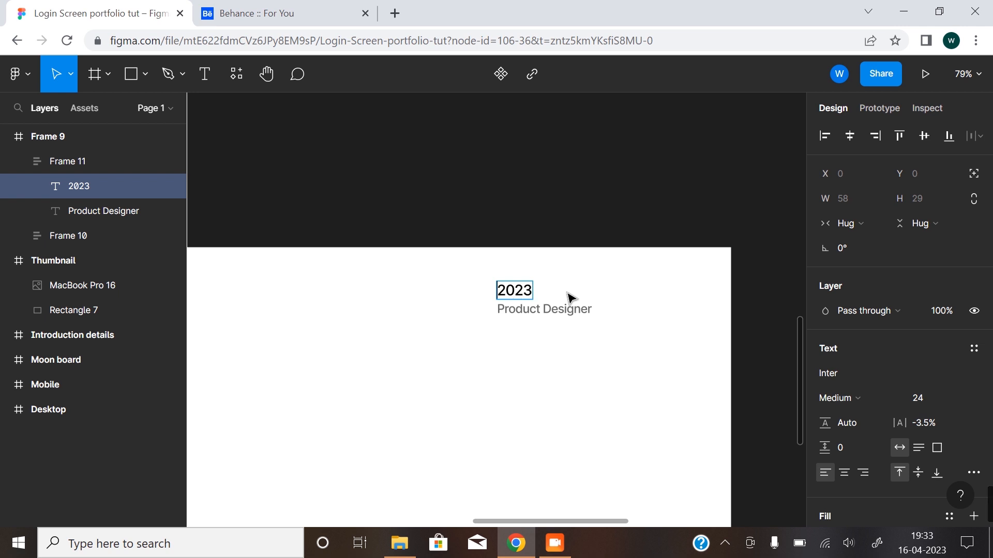
text(Apri)
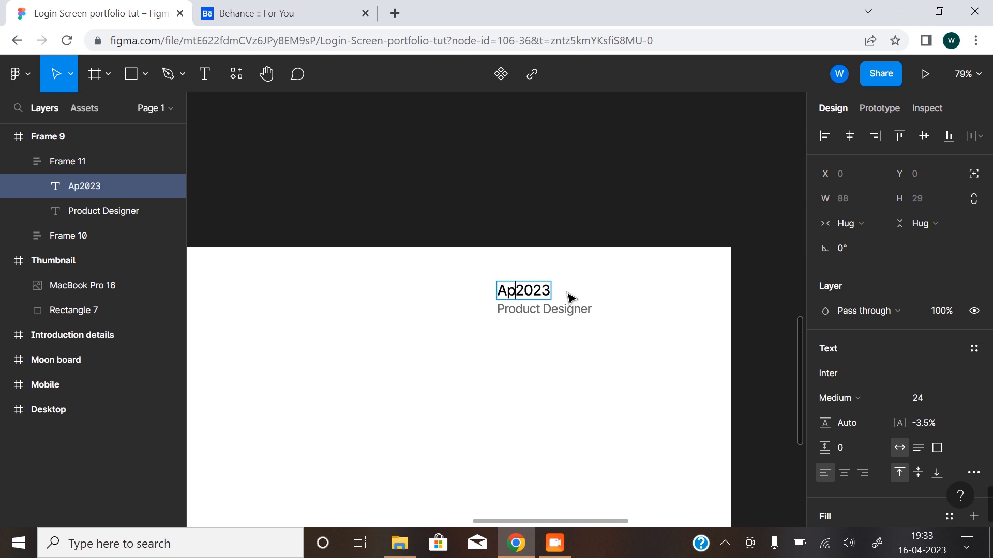
key(BackSpace)
text(il,)
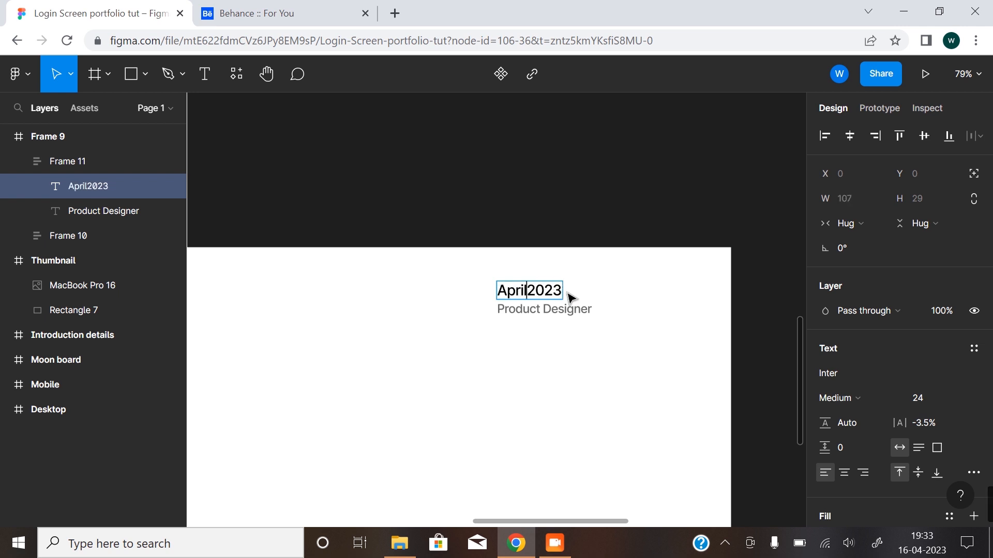
Replace "Product Designer" under the date with "Year".
click(579, 306)
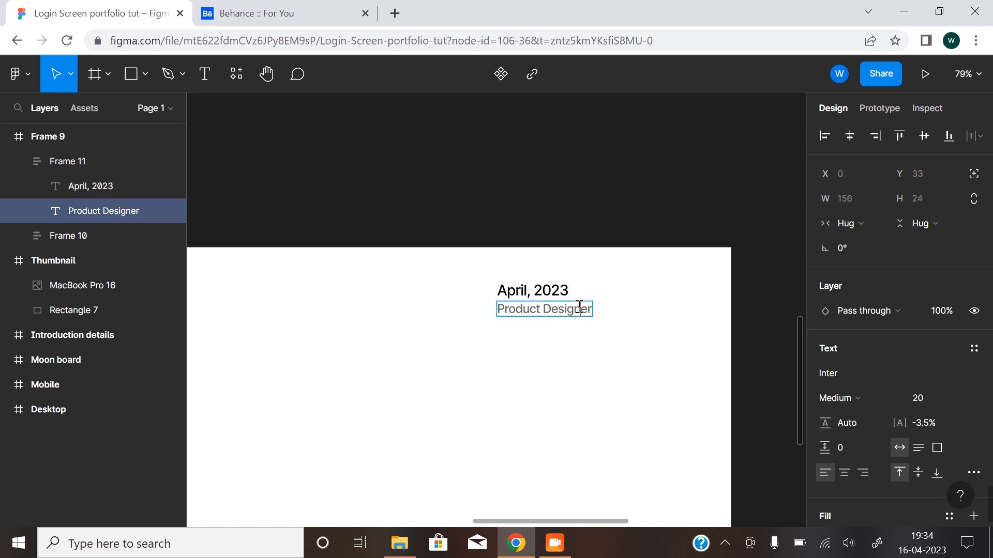
double_click(579, 307)
text(year)
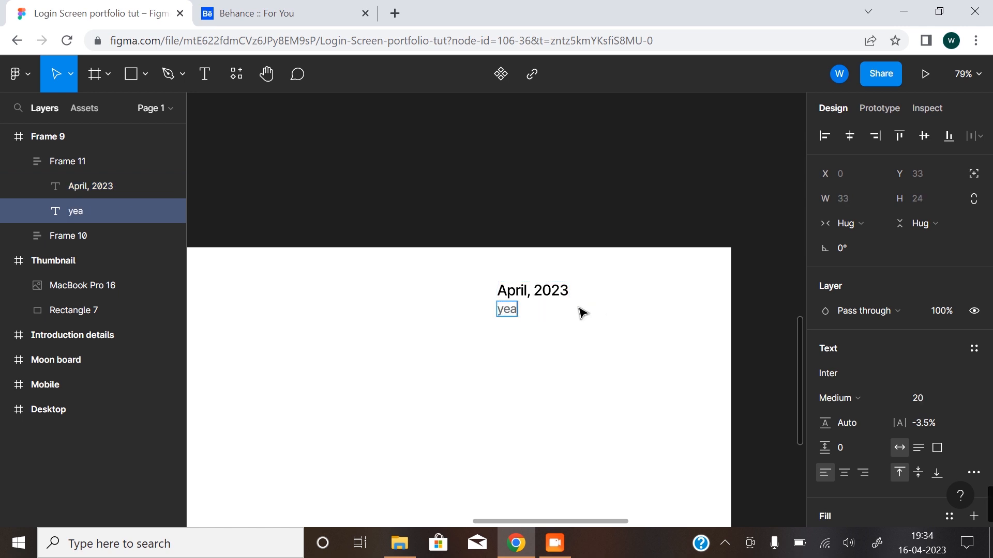
key(BackSpace)
key(BackSpace)
key(BackSpace)
key(BackSpace)
text(Year)
key(Escape)
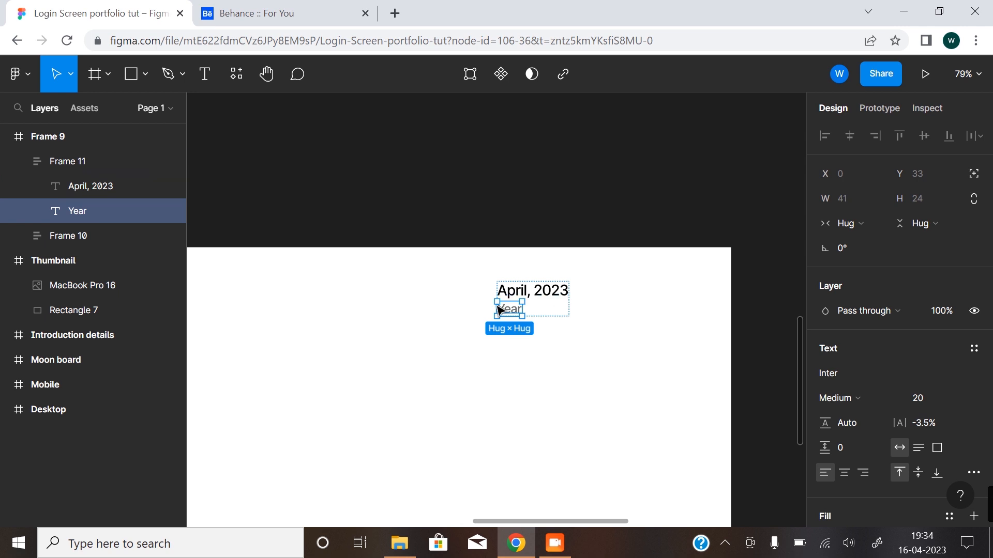
Align the contents of the date block's auto layout to the top right.
key(Escape)
click(549, 313)
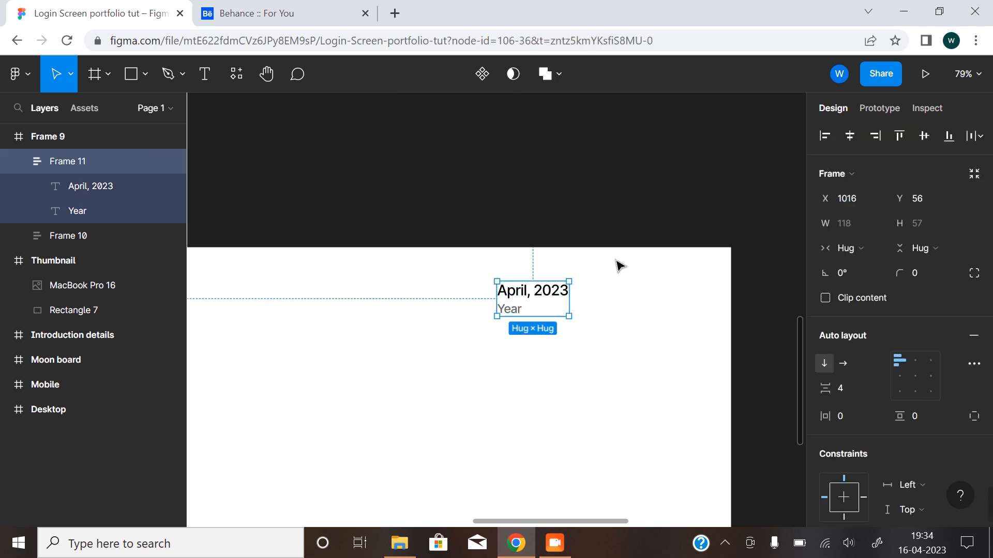
click(932, 365)
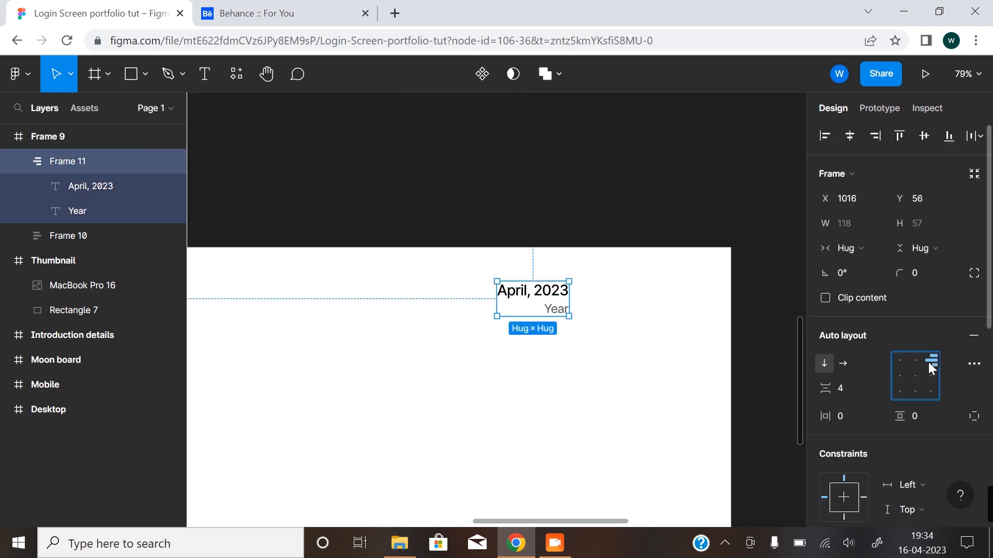
click(408, 436)
Combine the designer block and the date block into one horizontal auto layout row.
scroll(408, 428, down, 2)
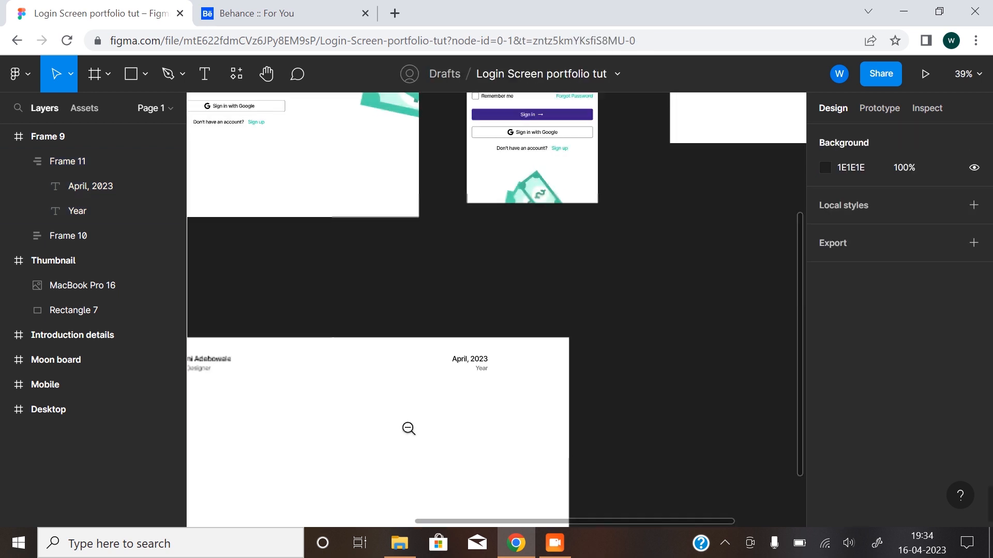
drag(386, 436, 464, 379)
scroll(438, 375, up, 1)
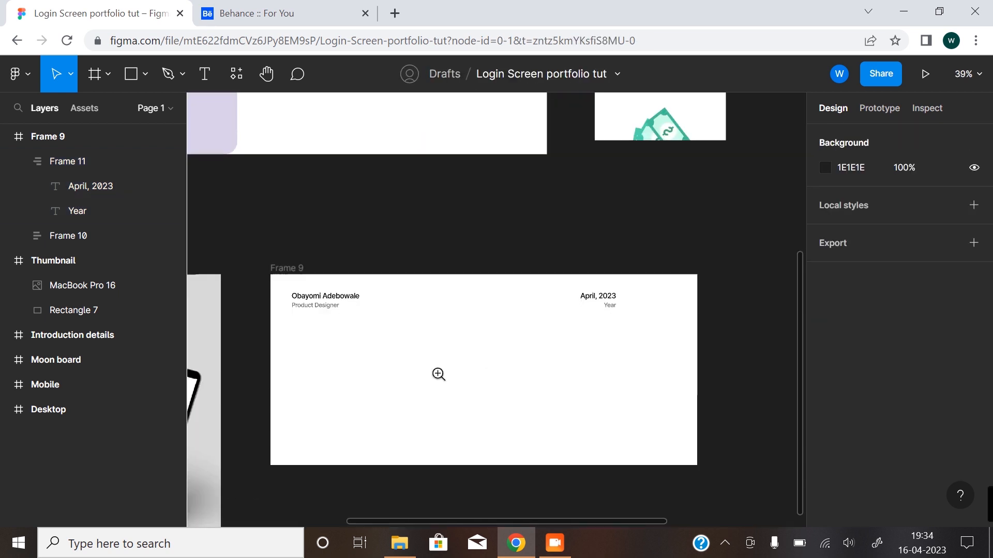
click(351, 305)
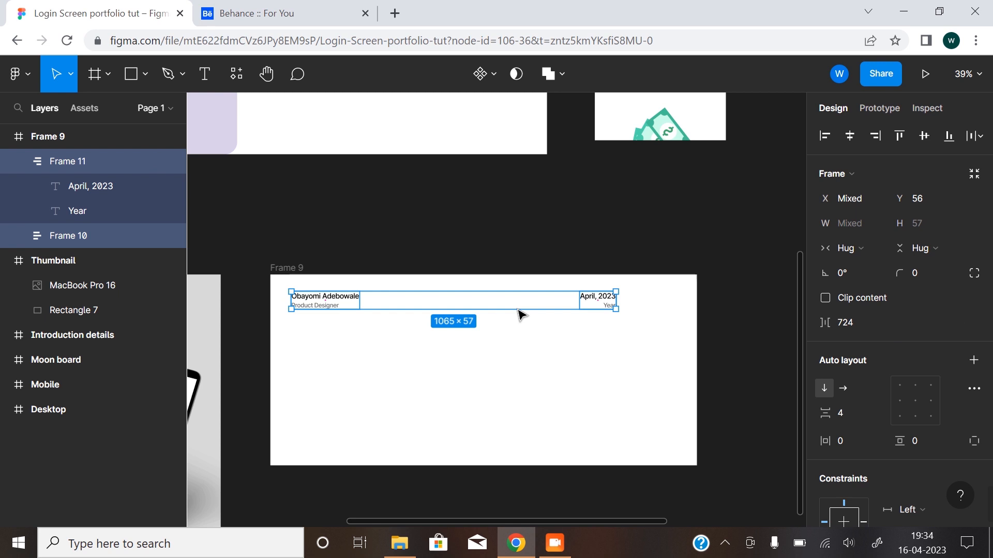
key(shift+a)
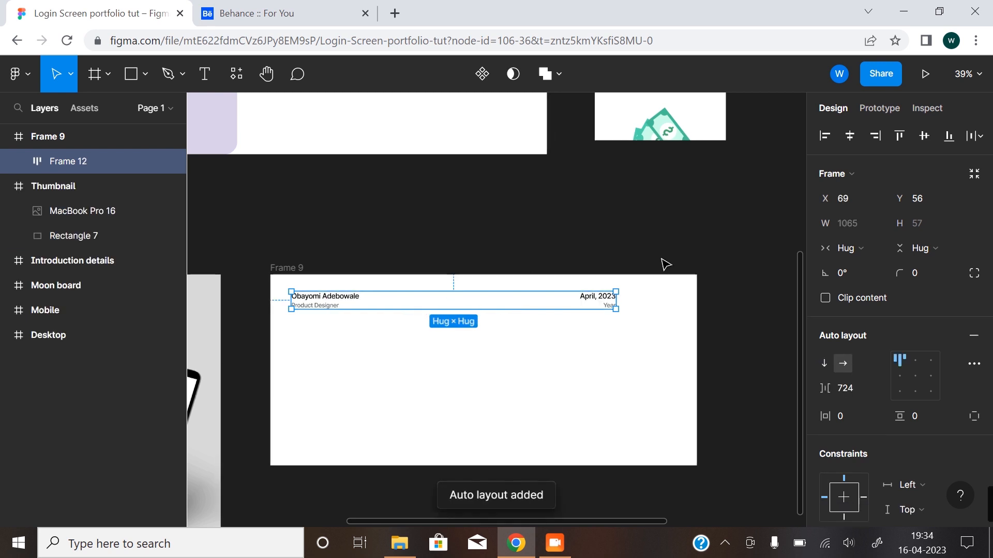
Set the header row's item spacing to 822 and centre the row horizontally in the frame.
click(850, 136)
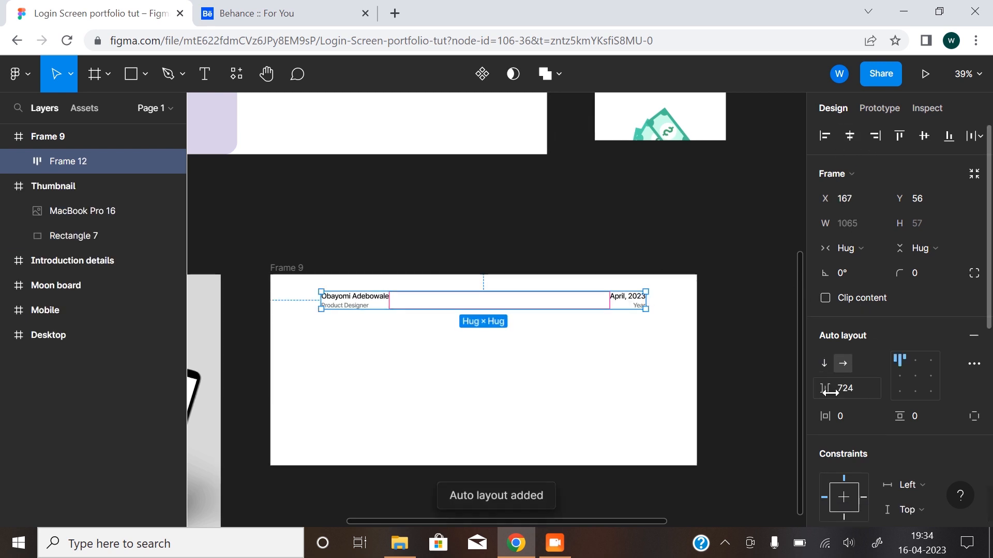
drag(826, 389, 915, 378)
click(850, 135)
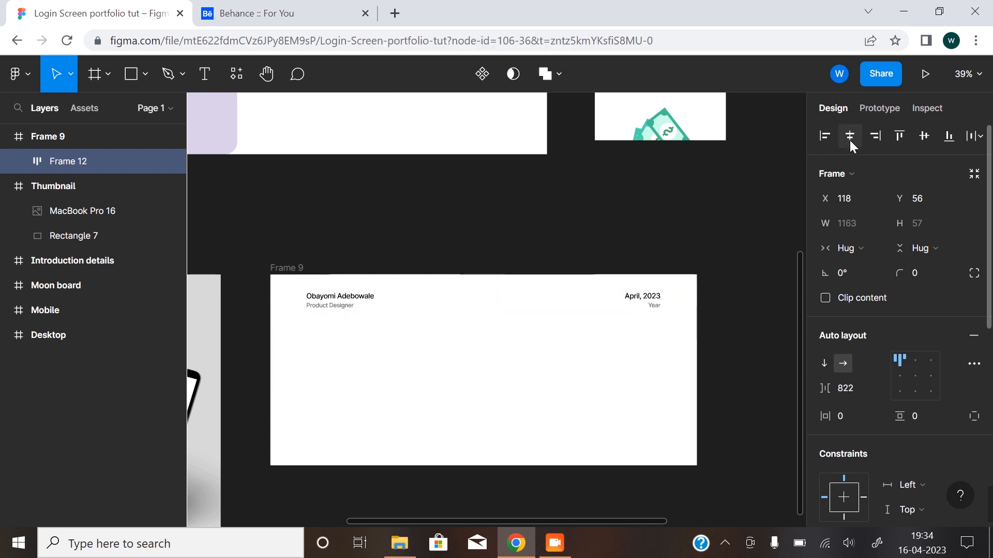
click(527, 381)
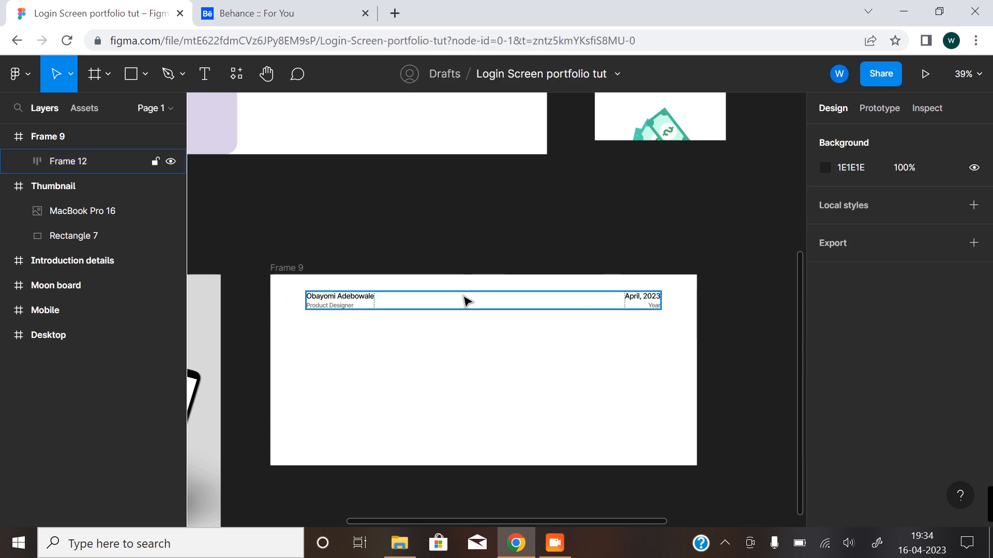
Open the Mockup plugin's library and choose the angled Mac Studio monitor mockup.
ctrl+alt+click(469, 381)
drag(438, 359, 418, 375)
ctrl+alt+click(385, 346)
right_click(327, 453)
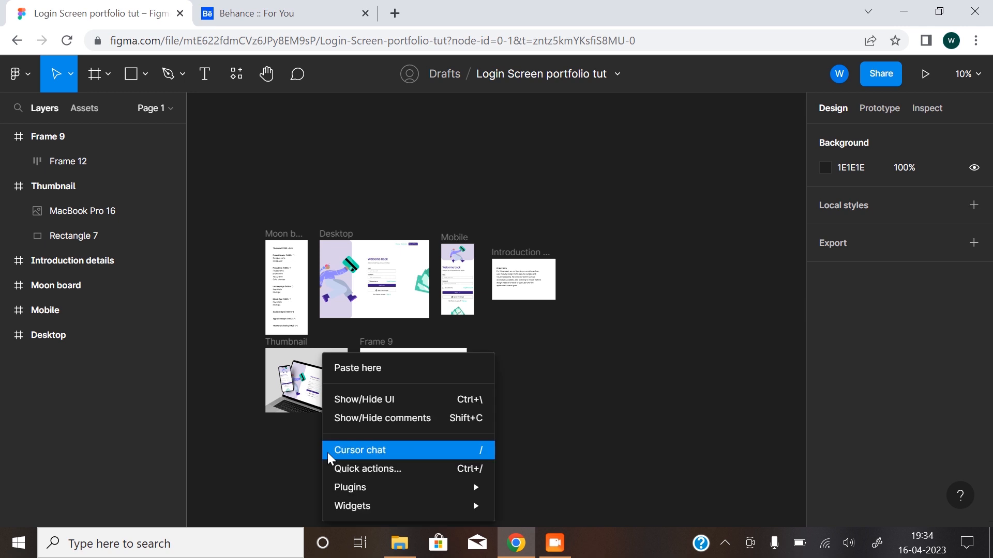
mouse_move(404, 491)
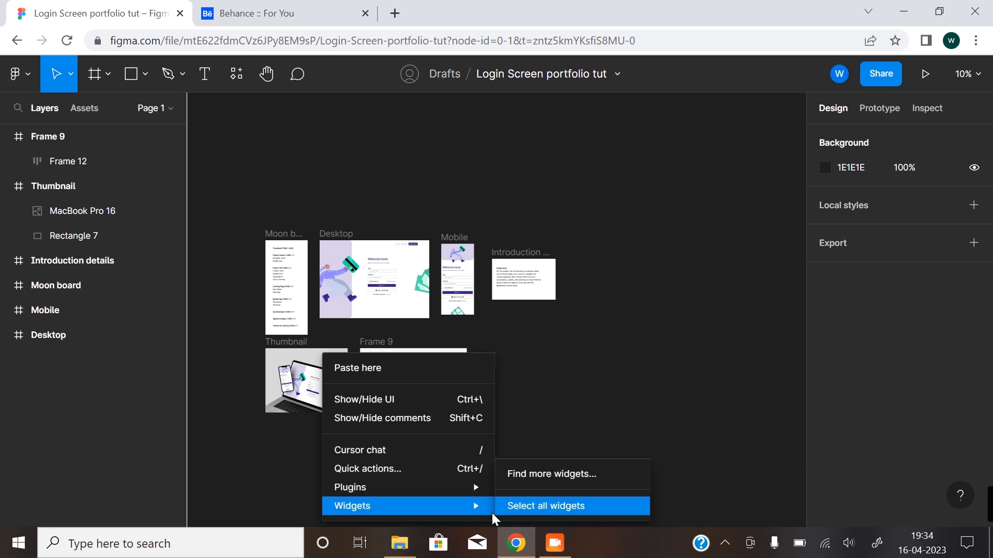
mouse_move(550, 365)
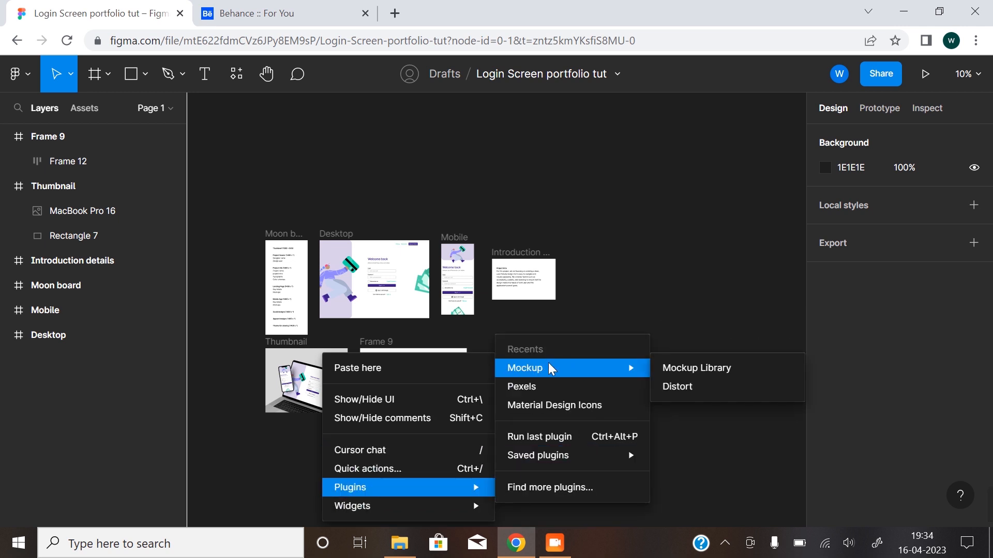
click(725, 369)
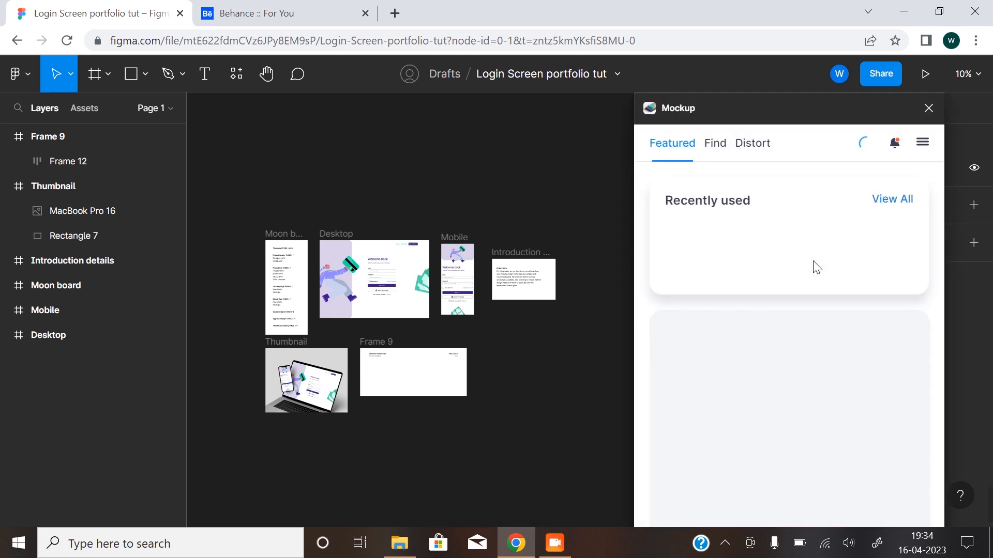
click(715, 144)
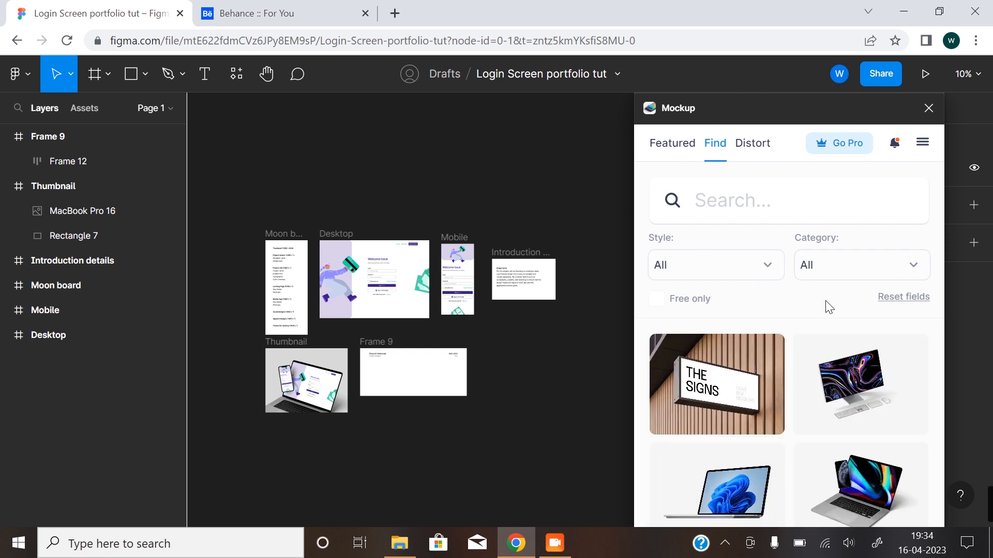
scroll(796, 352, down, 9)
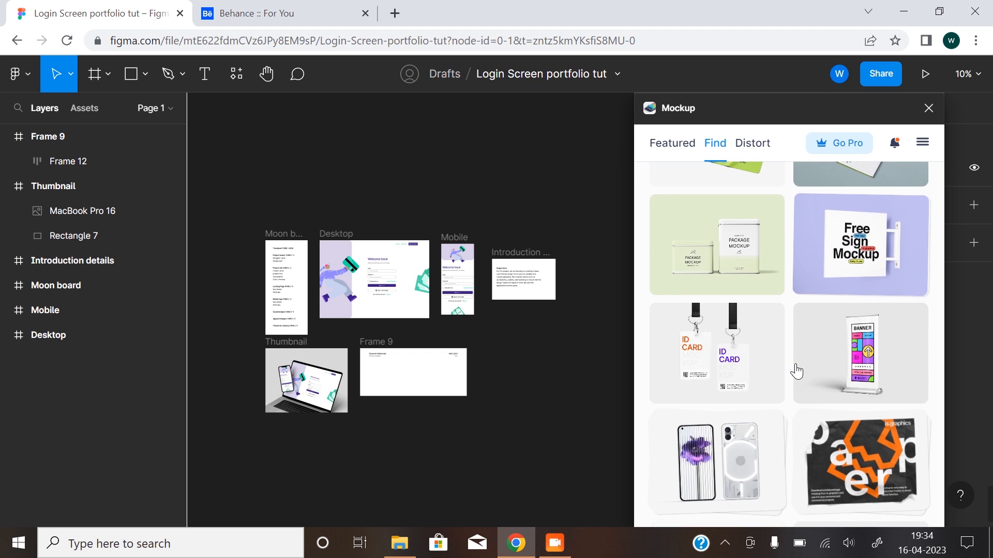
scroll(796, 371, down, 8)
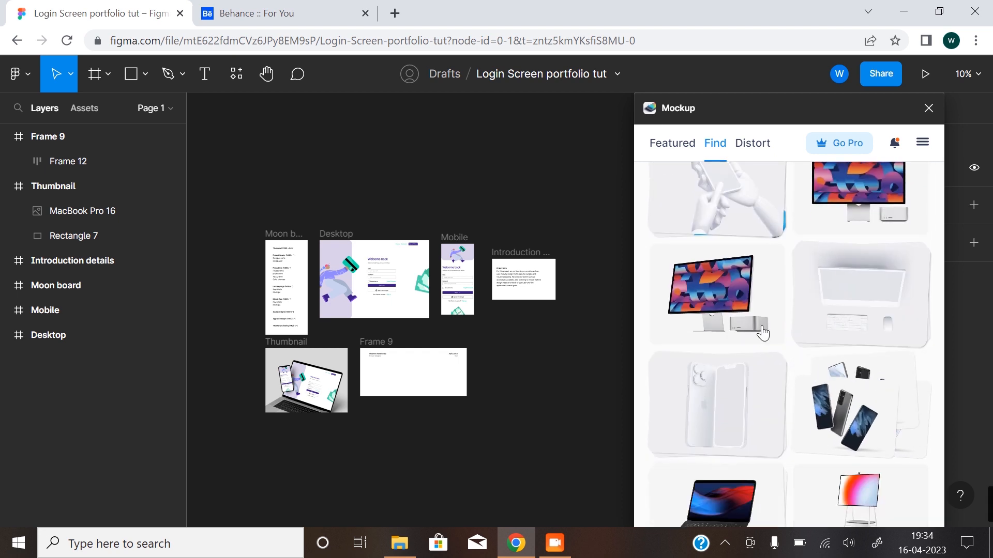
click(720, 302)
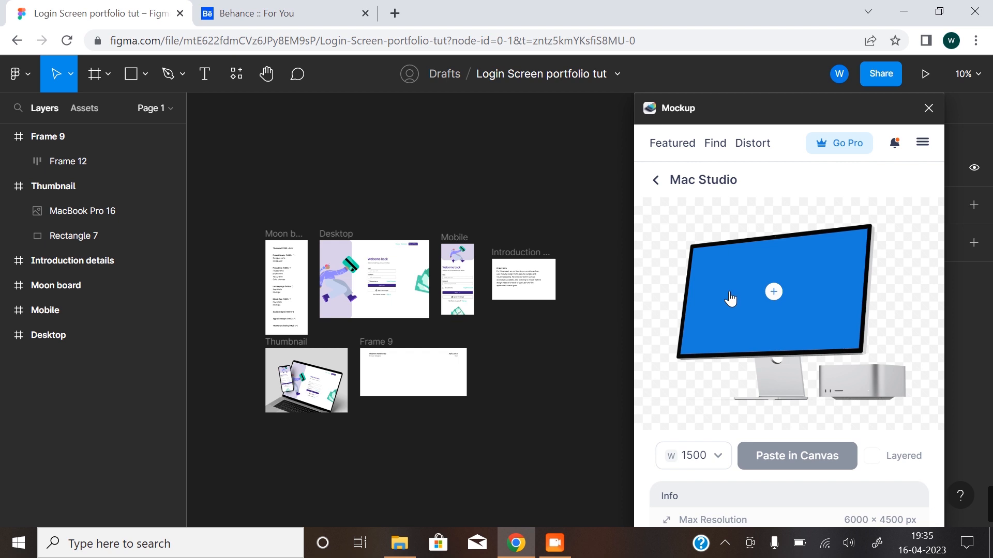
Fill the Mac Studio screen with the Desktop login design, crop it to fit, and paste the mockup onto the canvas at width 1500.
click(773, 296)
click(711, 324)
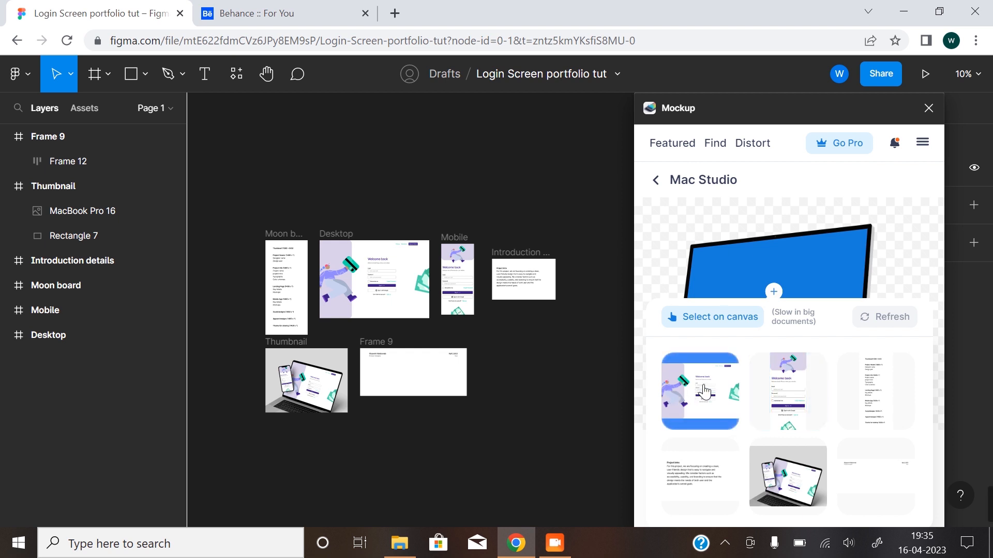
click(704, 392)
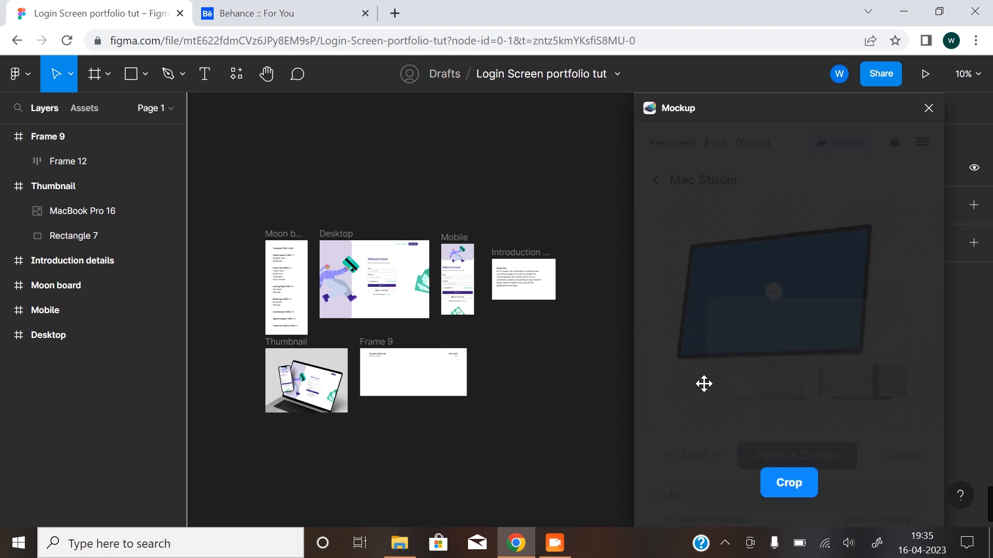
drag(774, 259, 775, 287)
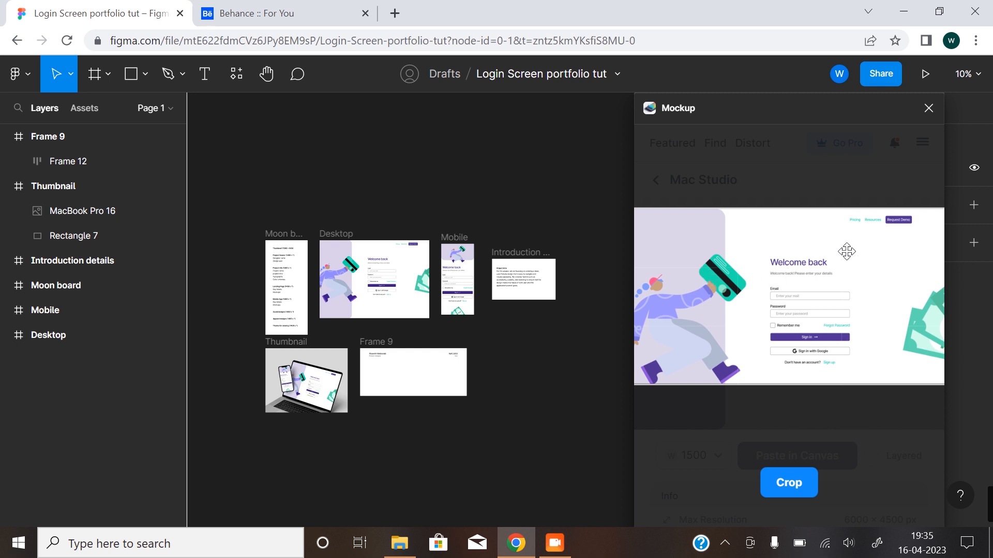
click(796, 490)
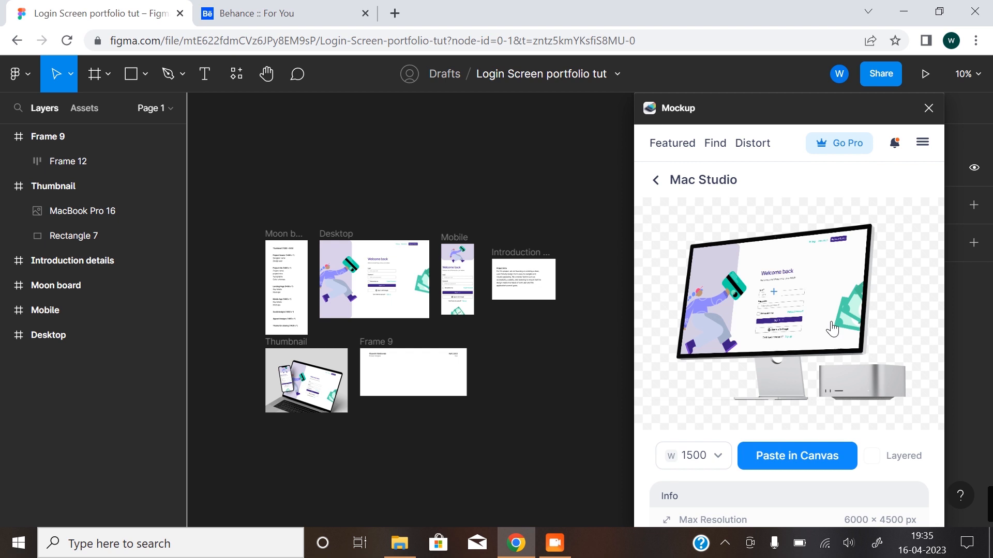
click(810, 460)
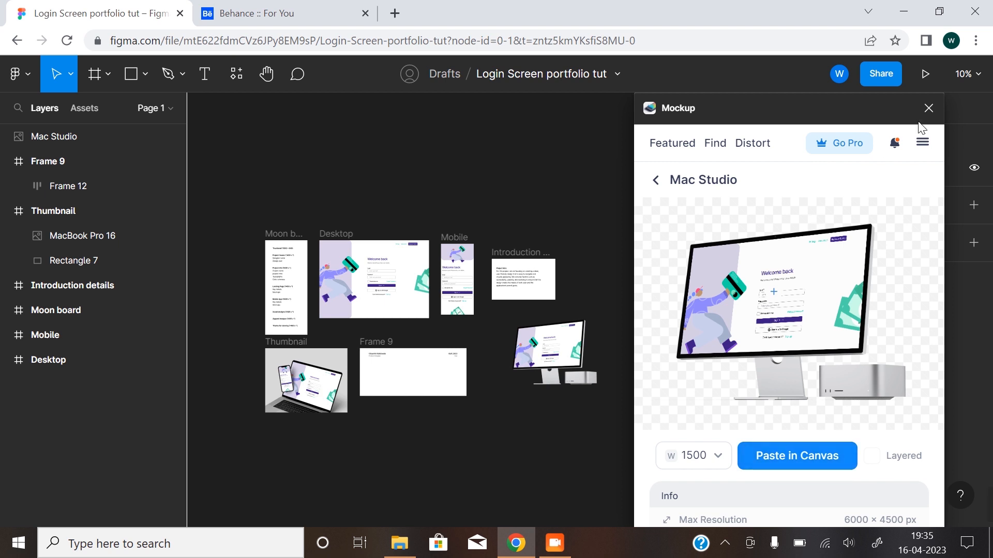
Move the Mac Studio mockup into Frame 9, scale it to about 1033 × 775 and centre it horizontally below the header text.
click(554, 388)
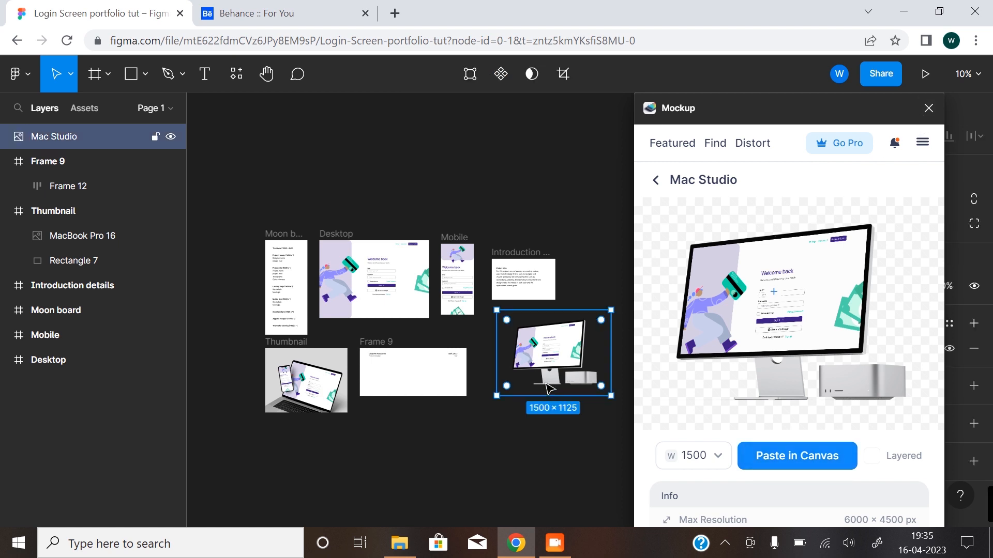
scroll(543, 311, up, 5)
drag(590, 342, 313, 364)
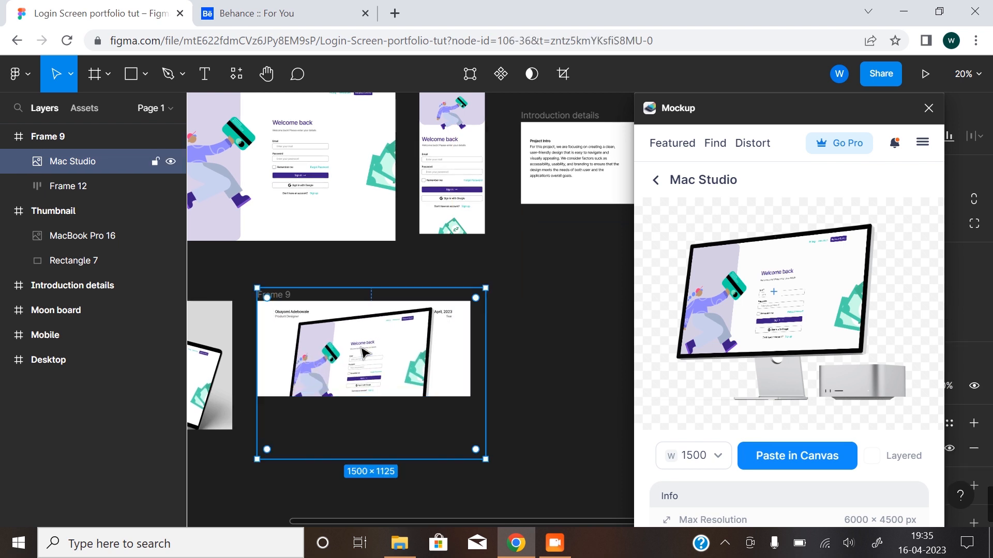
click(929, 109)
drag(487, 288, 384, 342)
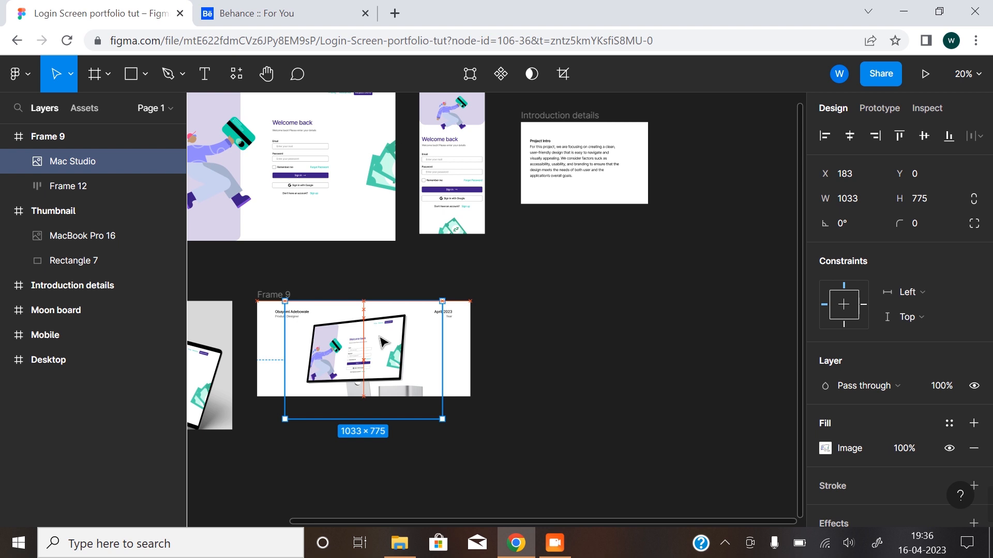
click(594, 371)
Rename Frame 9 as "Project Header".
drag(386, 382, 451, 375)
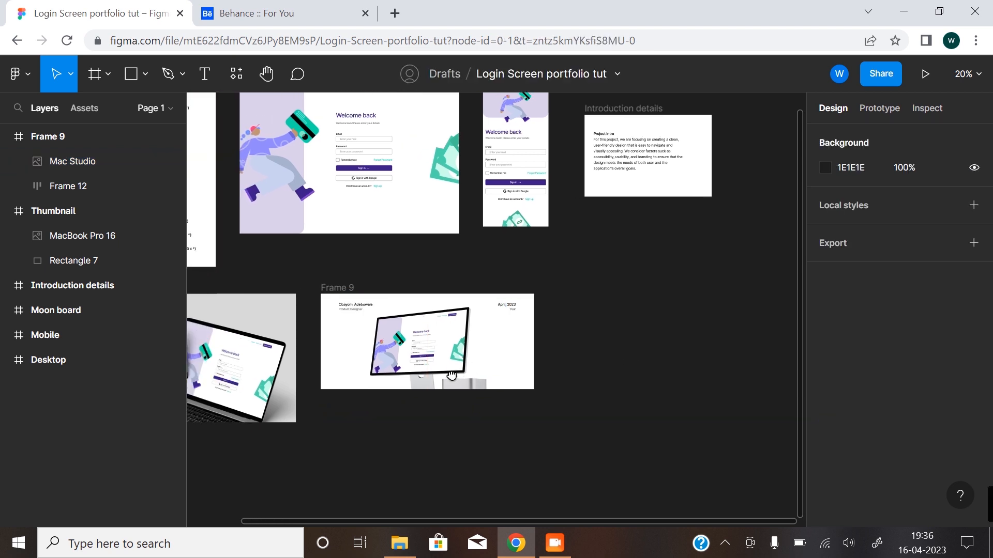
scroll(444, 373, down, 3)
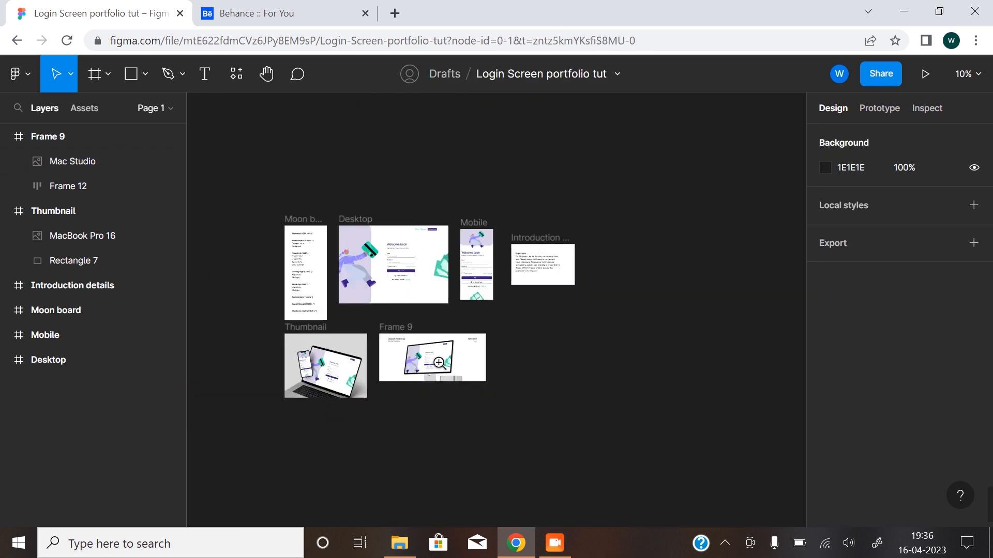
drag(439, 363, 421, 379)
scroll(373, 358, up, 5)
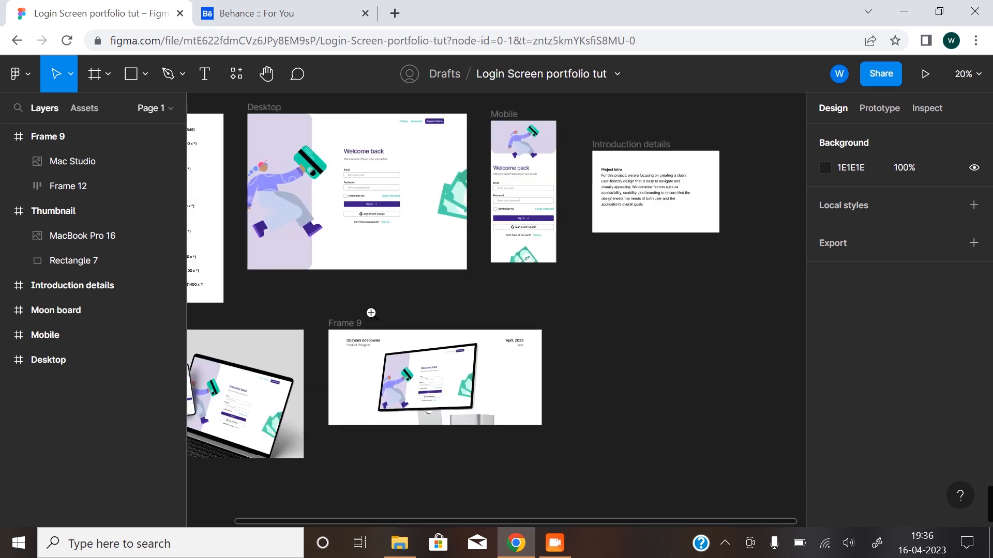
drag(375, 360, 381, 280)
double_click(313, 258)
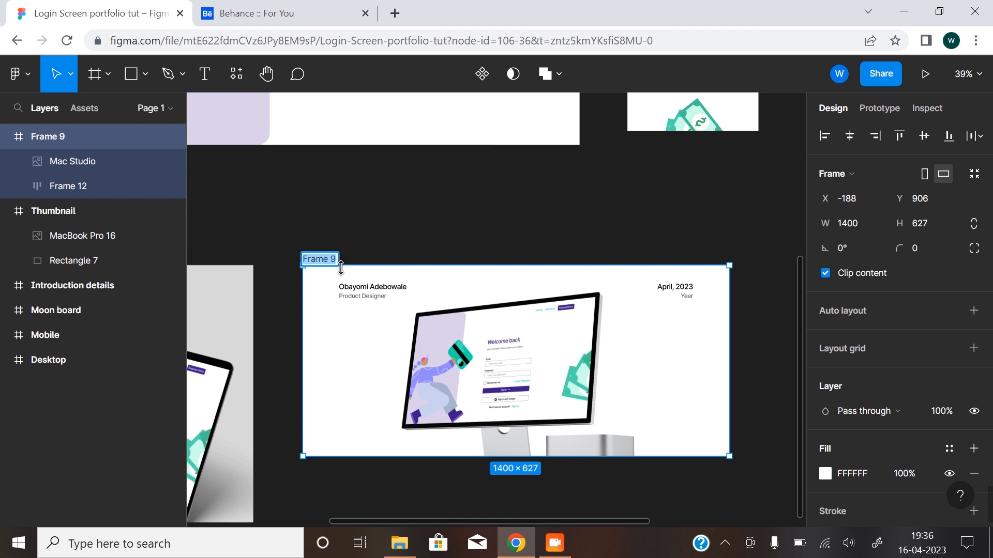
text(Project)
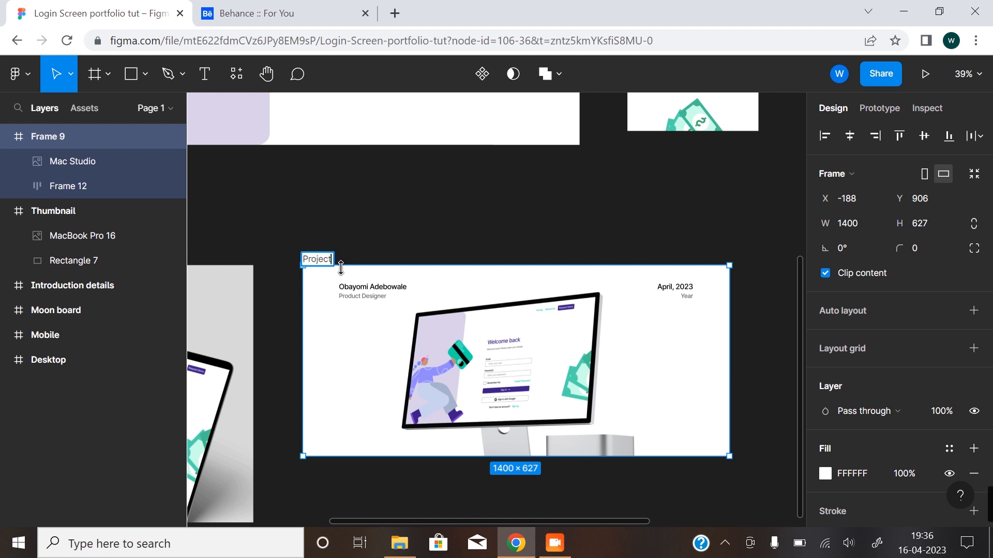
text( Heade)
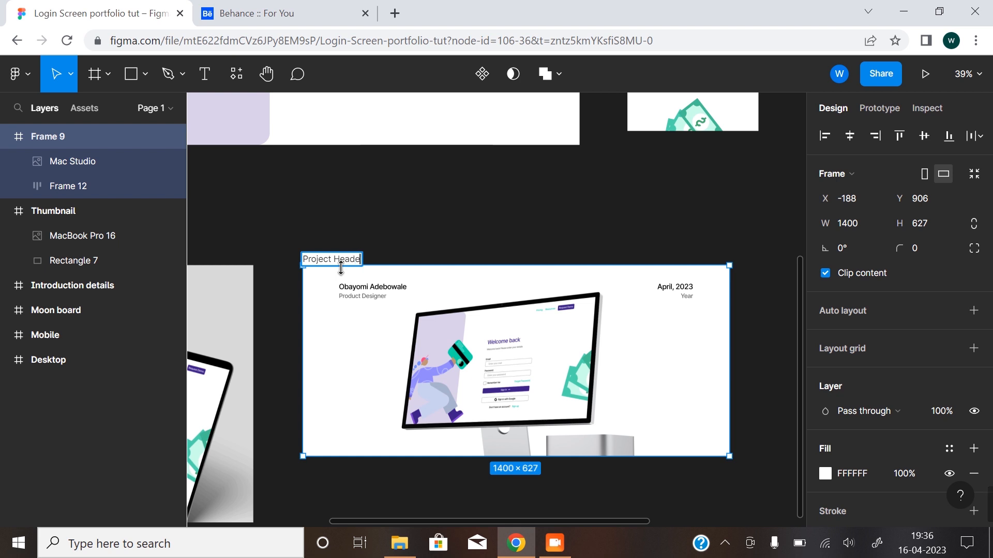
text(r)
key(Return)
click(436, 262)
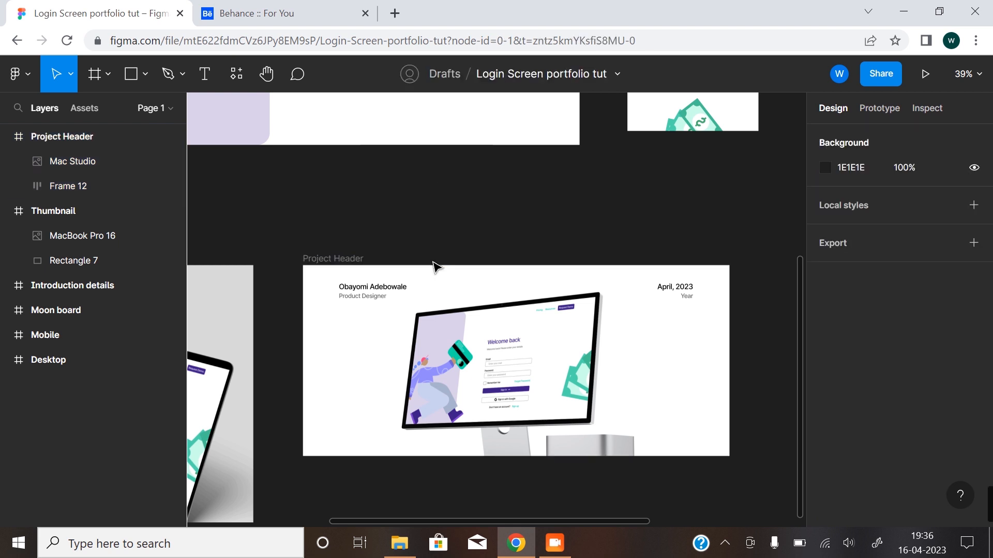
Duplicate the Project Header frame and place the copy directly below the original at Y 1721.
alt+click(437, 283)
scroll(437, 283, down, 3)
click(354, 176)
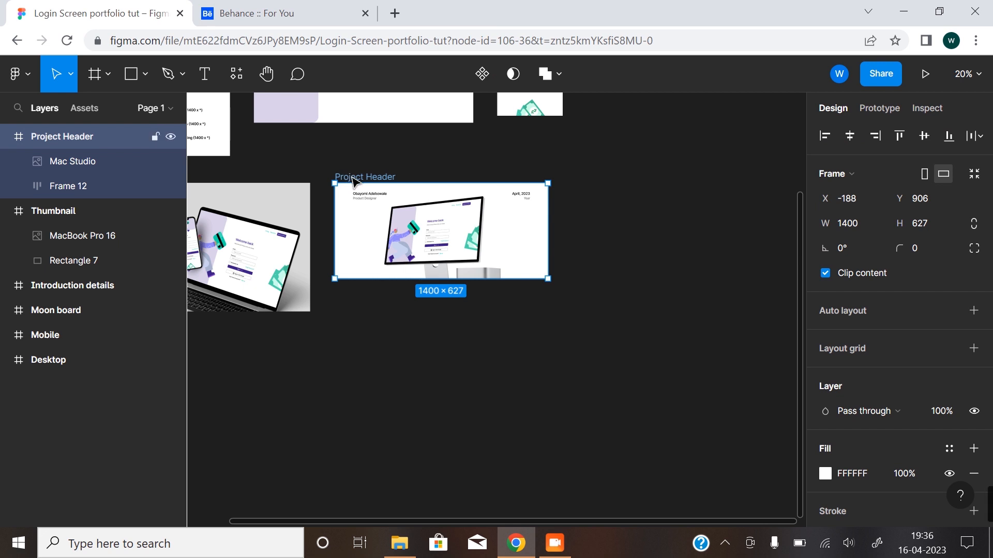
drag(354, 178, 357, 305)
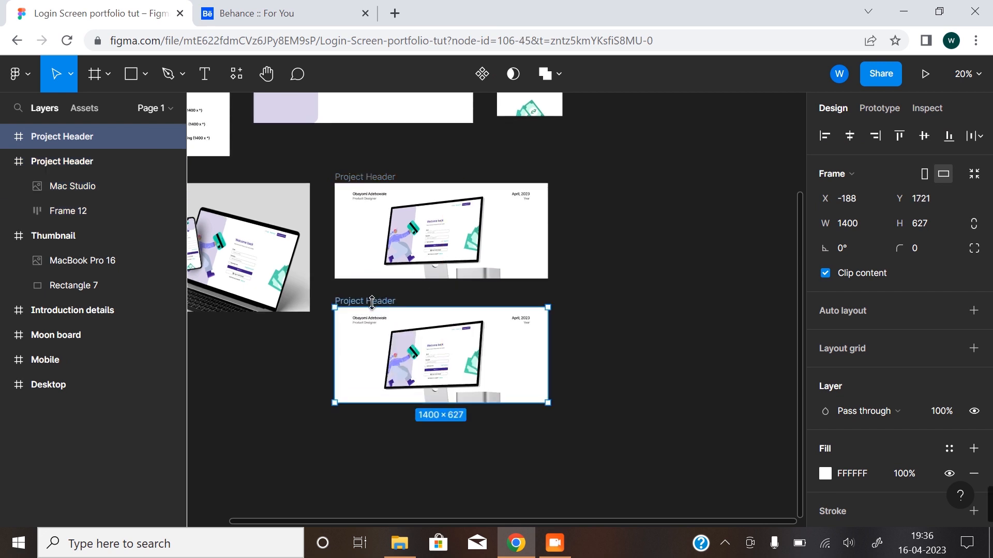
Rename the duplicated header frame as "Project intro".
key(z)
click(380, 339)
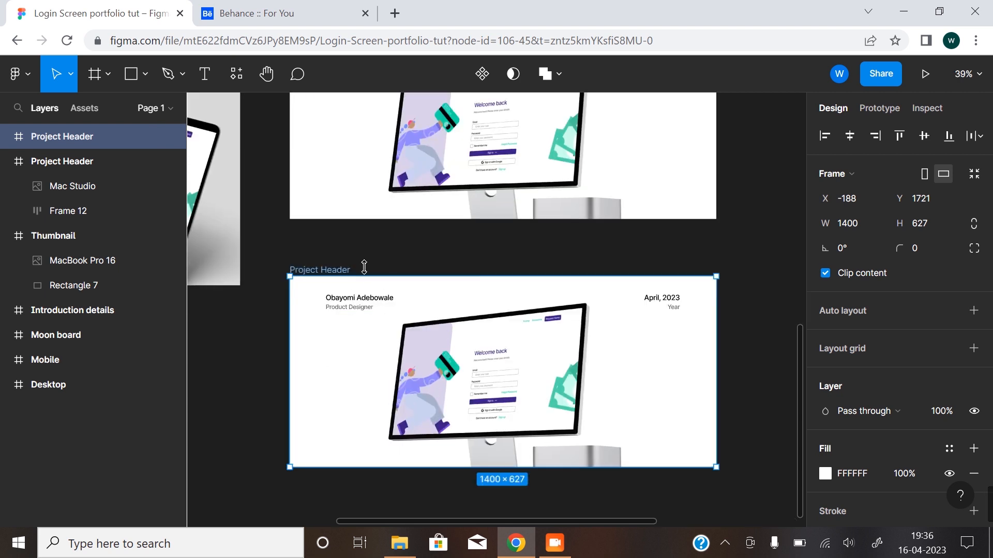
double_click(334, 270)
key(BackSpace)
key(BackSpace)
key(BackSpace)
key(BackSpace)
key(BackSpace)
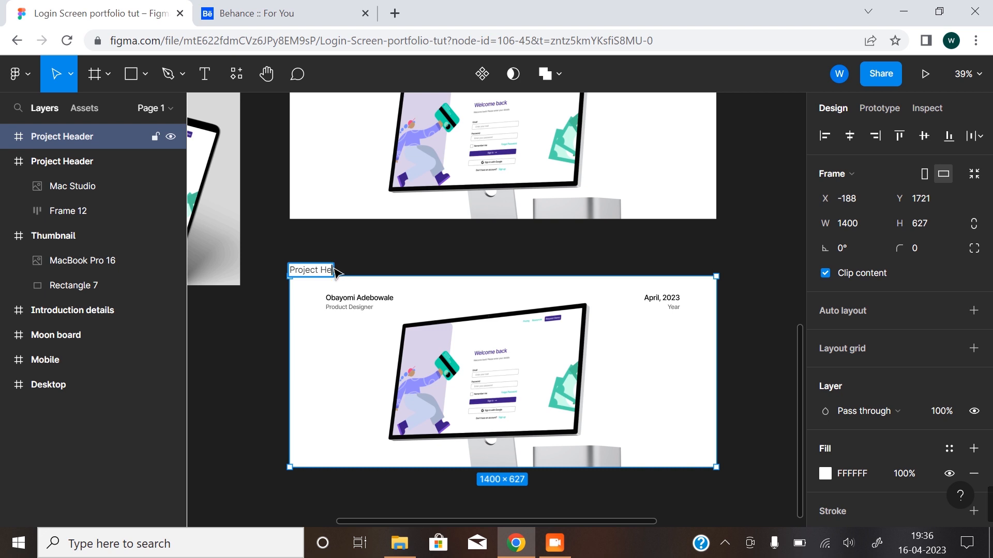
text(introtro)
key(Return)
key(Escape)
Examine the Project Info section of the Moon board outline for the content the intro frame needs.
key(z)
alt+click(392, 357)
alt+click(387, 354)
drag(374, 352, 583, 392)
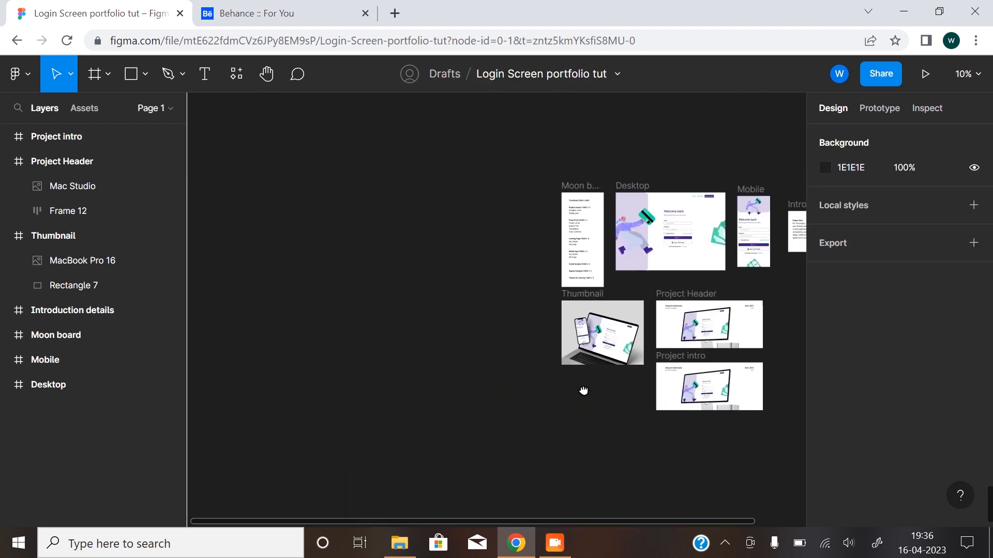
scroll(460, 306, right, 2)
key(z)
click(498, 227)
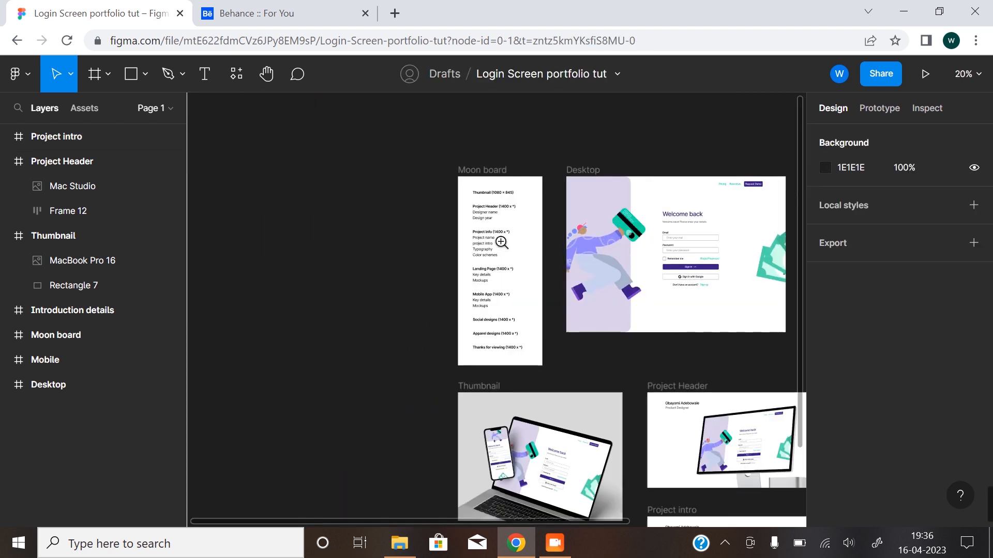
click(502, 242)
scroll(421, 254, right, 1)
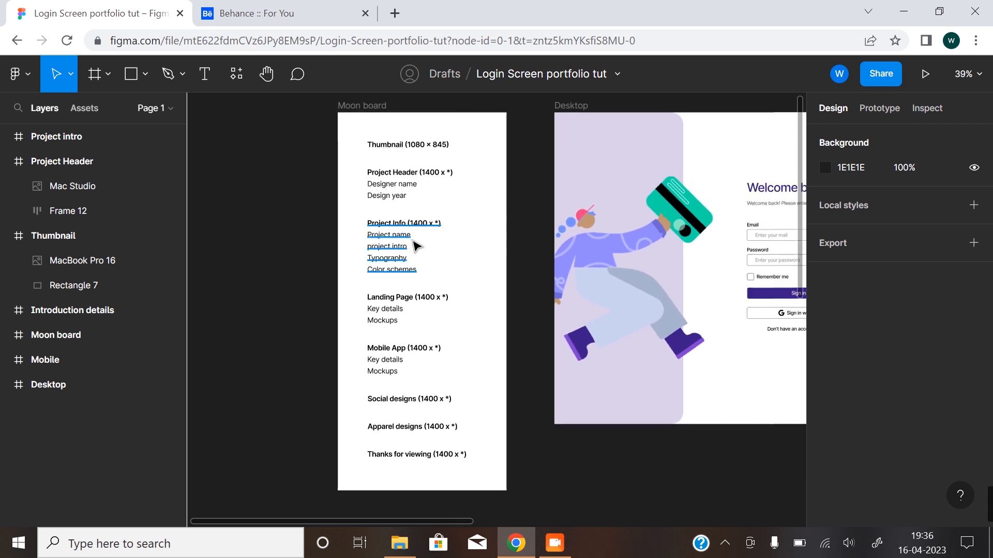
scroll(455, 421, down, 1)
scroll(455, 421, right, 1)
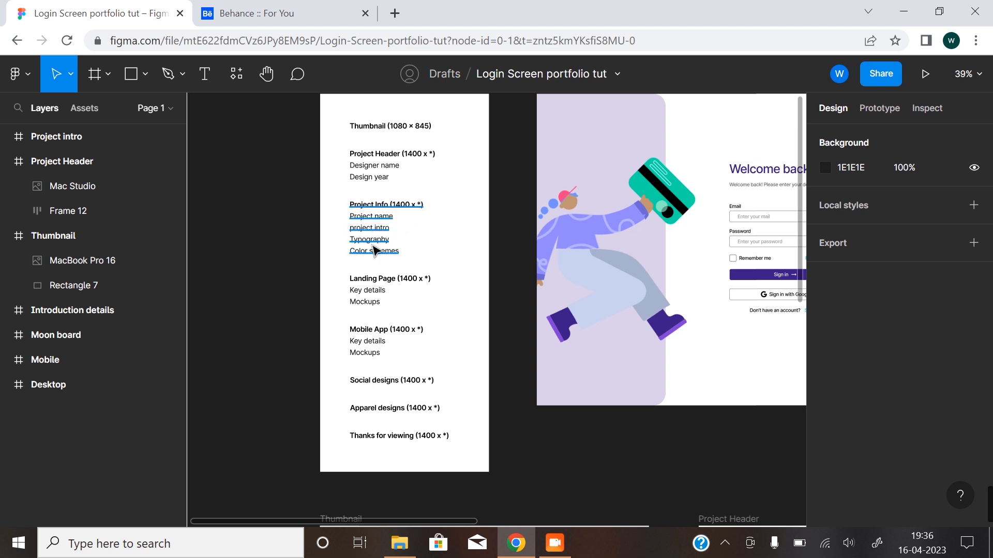
Delete the Mac Studio mockup and the designer and date row from the Project intro frame, then select the emptied frame.
scroll(452, 361, down, 3)
drag(588, 436, 349, 262)
drag(444, 430, 443, 385)
click(422, 416)
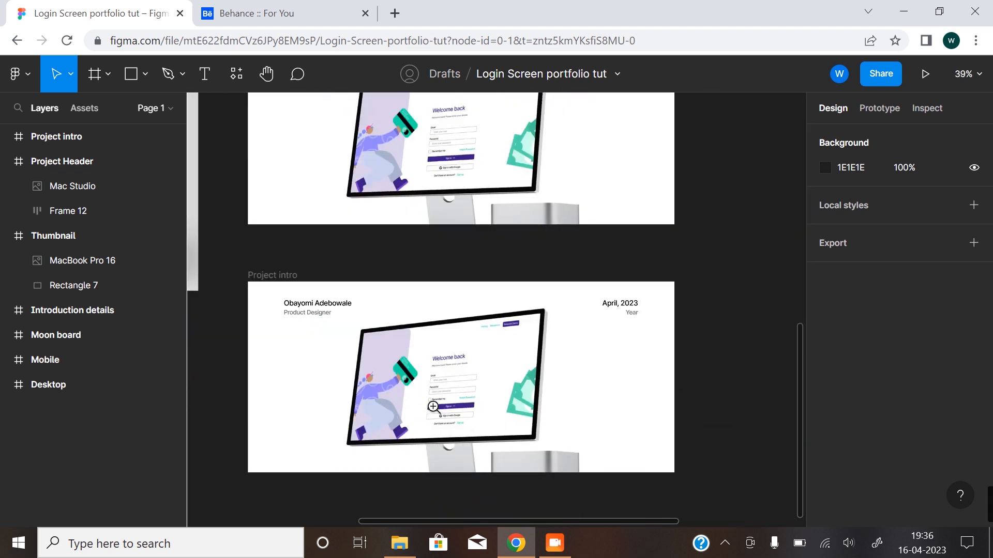
click(454, 426)
key(Delete)
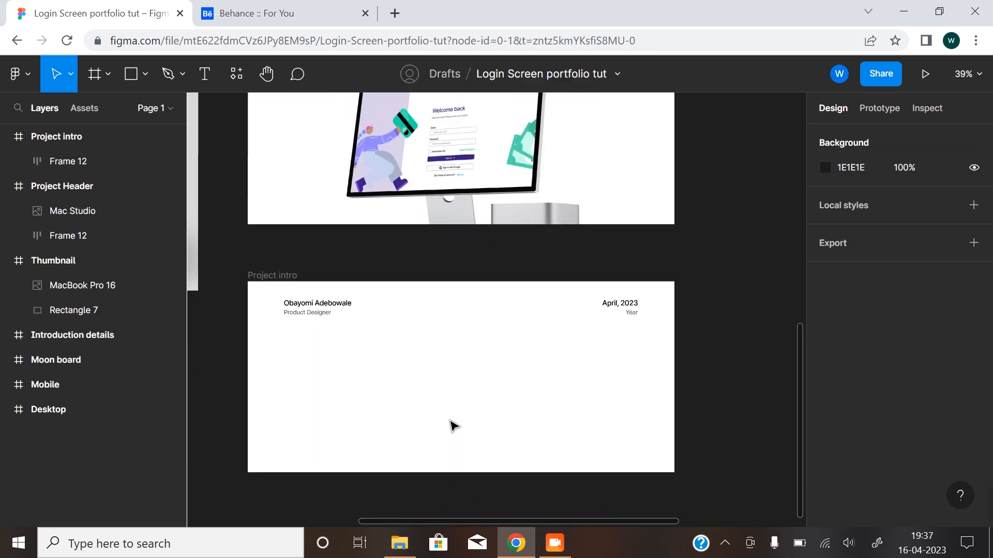
click(614, 313)
key(Delete)
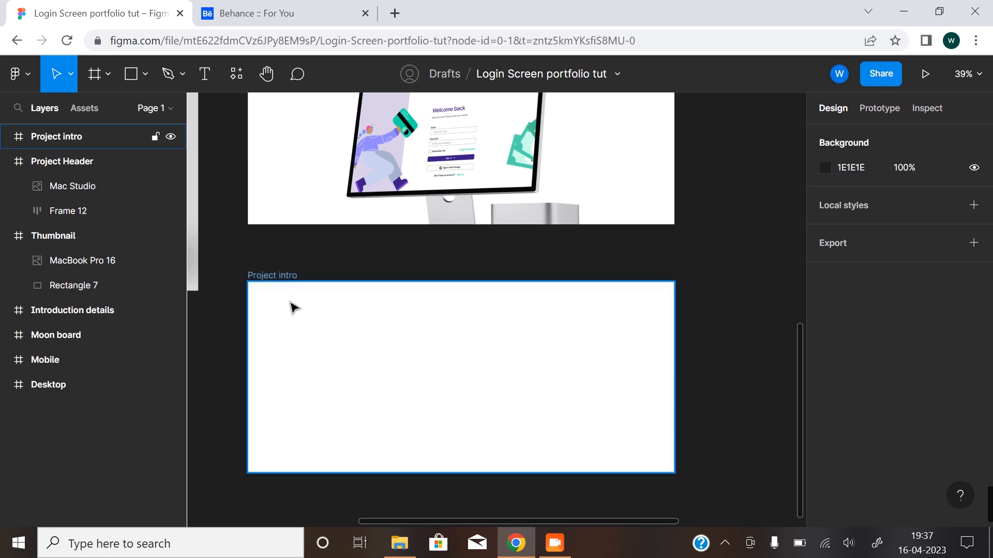
click(288, 321)
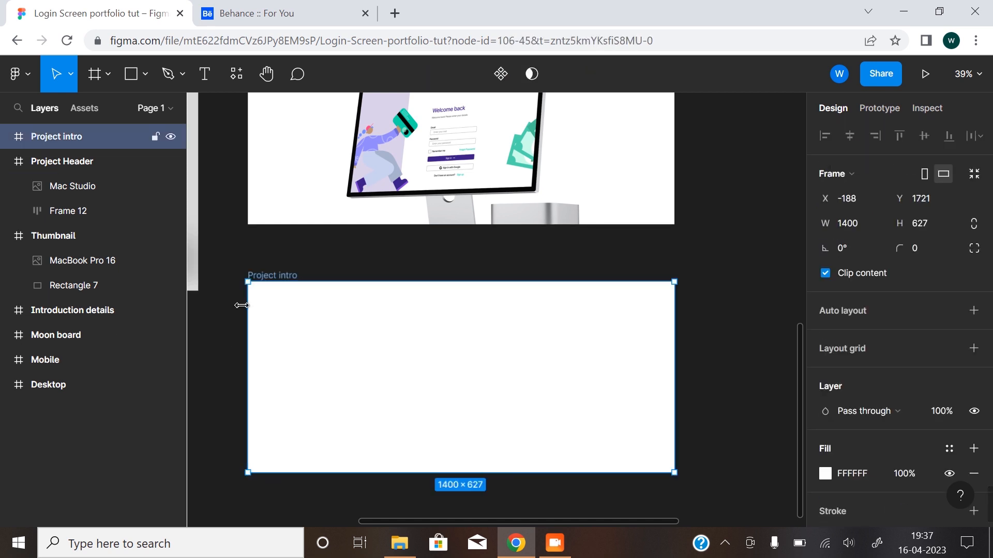
Add the text "Project name" near the upper-left corner of the Project intro frame, at about X 168, Y 79.
click(203, 83)
click(299, 306)
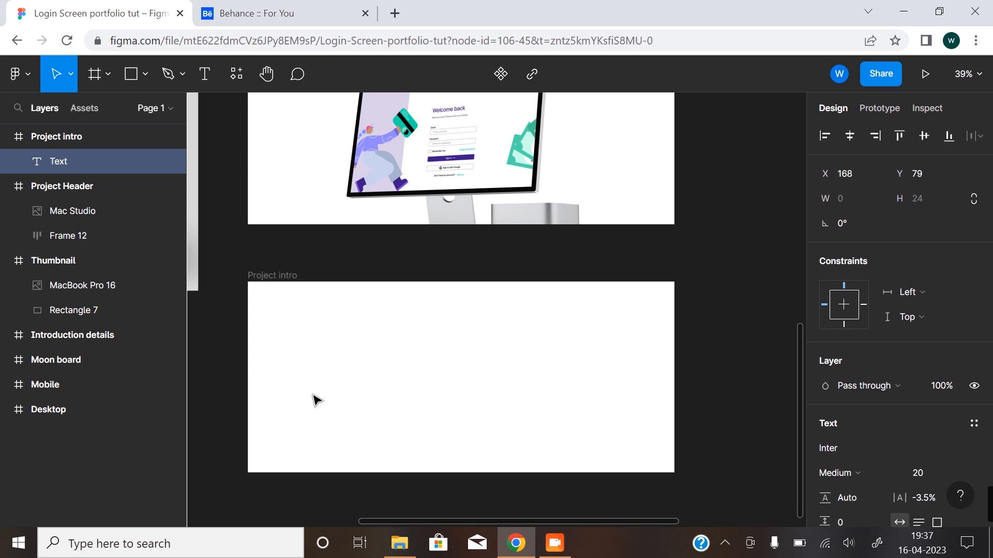
text(Project name)
key(Escape)
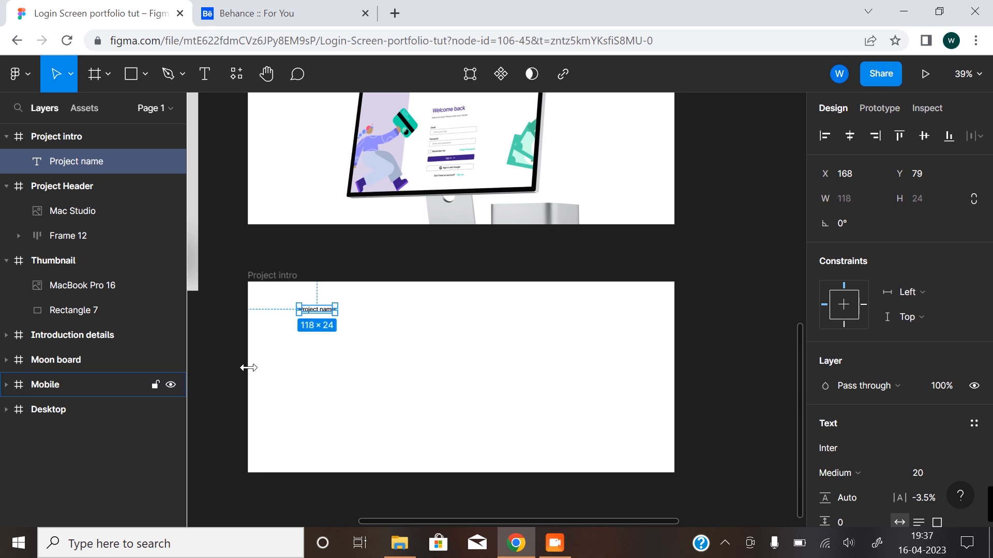
Duplicate the "Project name" text directly below itself at Y 113 and change the copy to "Login Page Ui".
ctrl+click(282, 335)
drag(343, 331, 309, 278)
drag(321, 238, 324, 253)
double_click(318, 254)
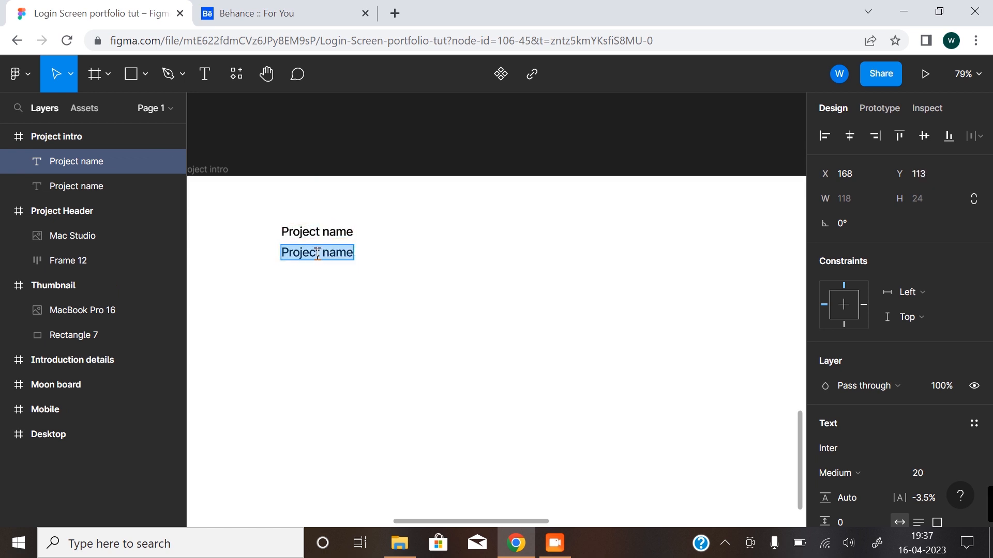
text(Landing Pa)
key(BackSpace)
key(BackSpace)
key(BackSpace)
key(BackSpace)
key(BackSpace)
key(BackSpace)
key(BackSpace)
key(BackSpace)
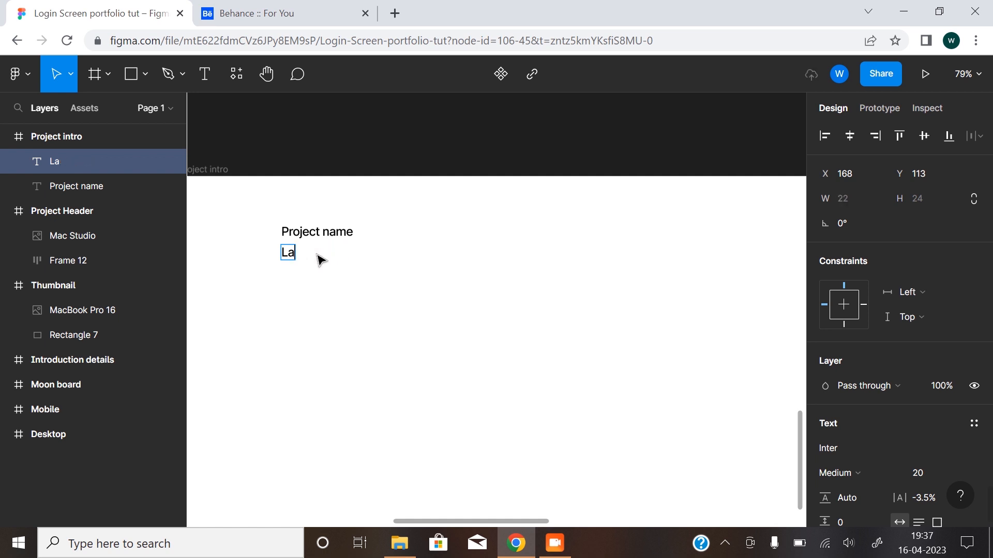
text(ogin P)
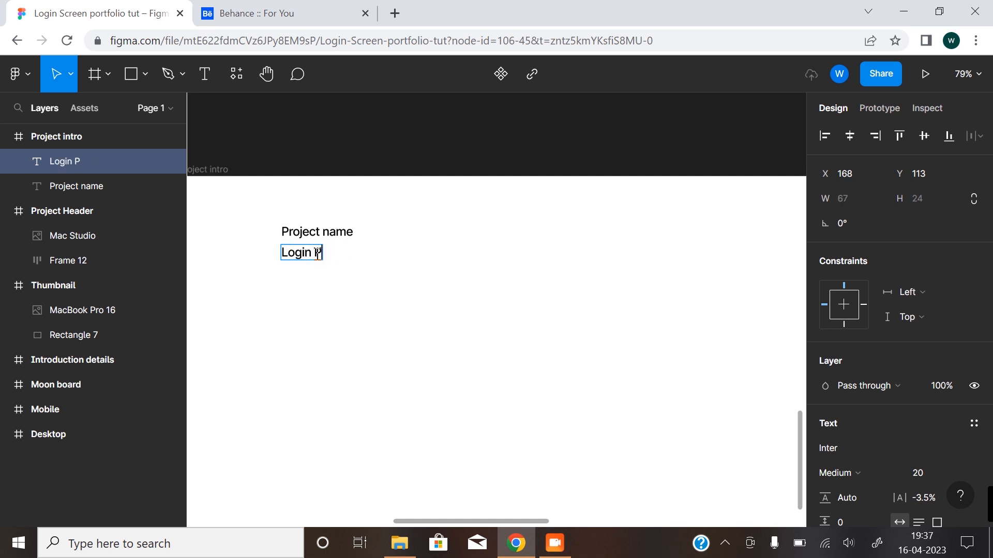
text(age Ui)
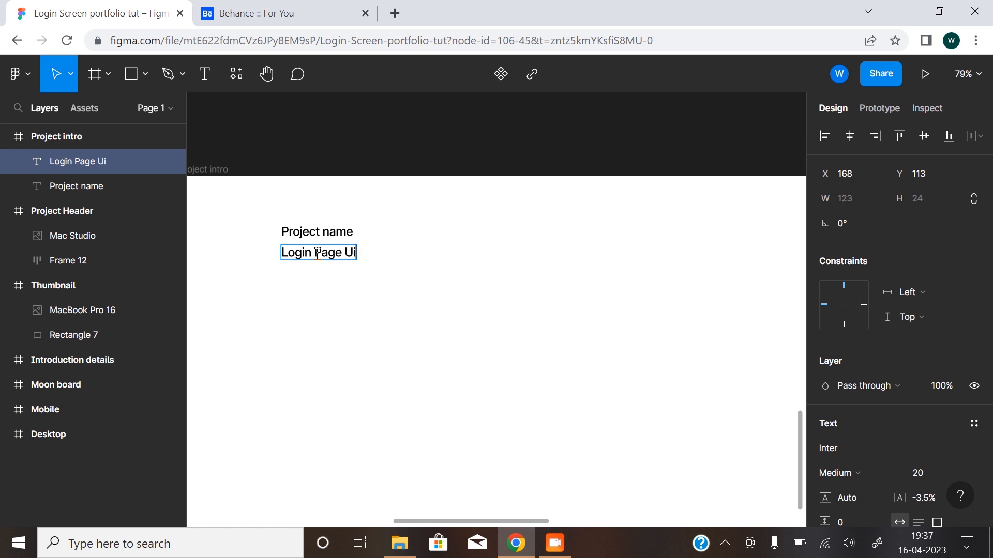
key(Escape)
Set the font size of the "Login Page Ui" text to 24.
click(307, 237)
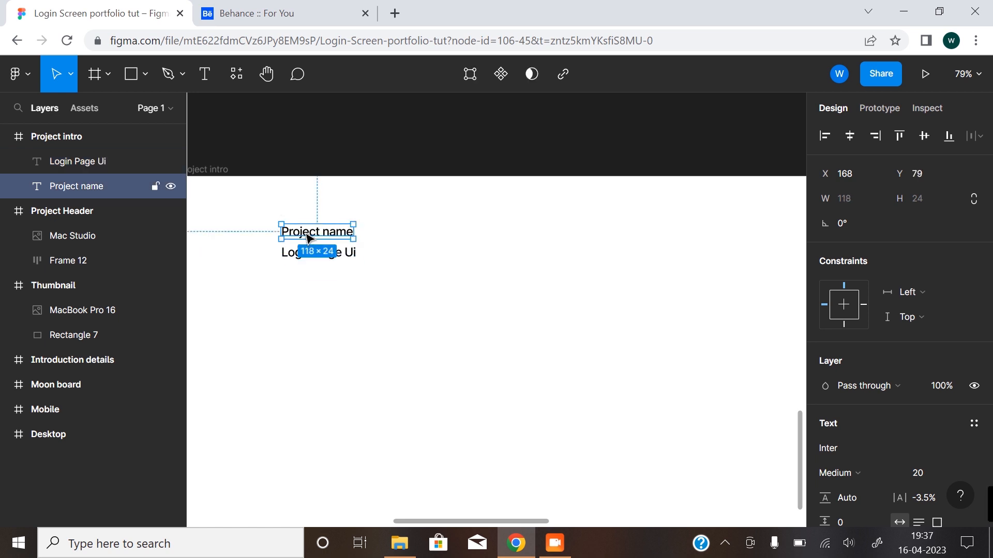
scroll(900, 417, down, 5)
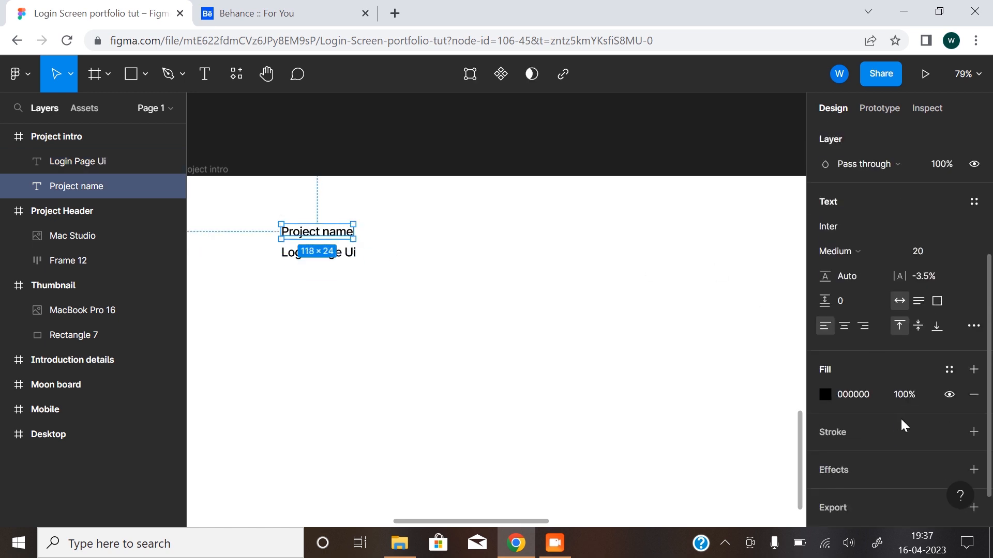
click(352, 257)
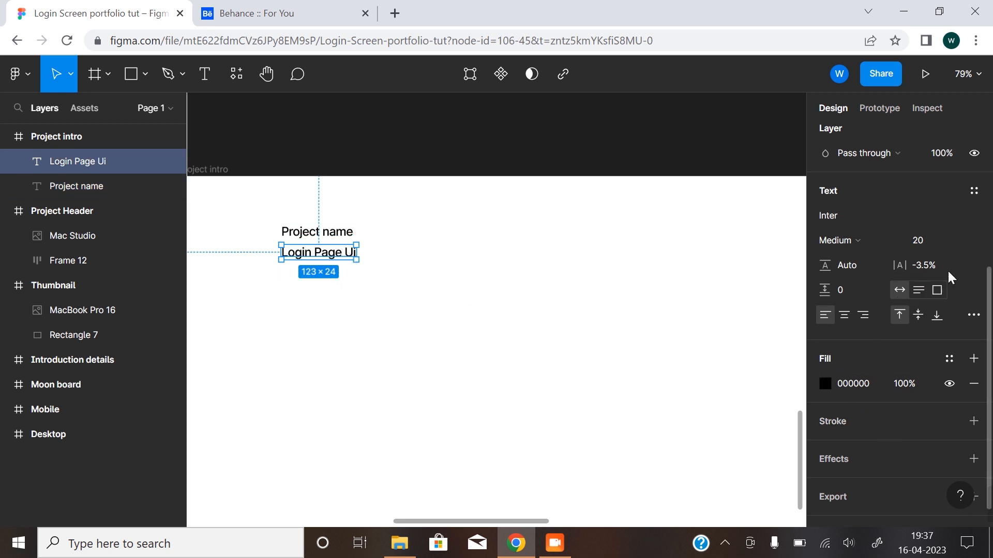
click(956, 240)
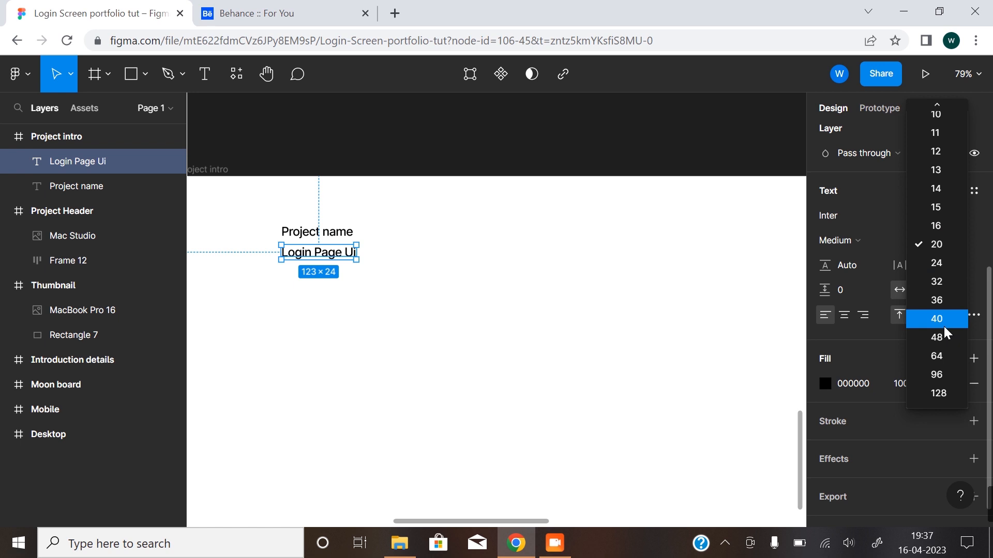
click(946, 266)
Change the fill of the "Project name" label to the dark grey from the document colors.
click(319, 232)
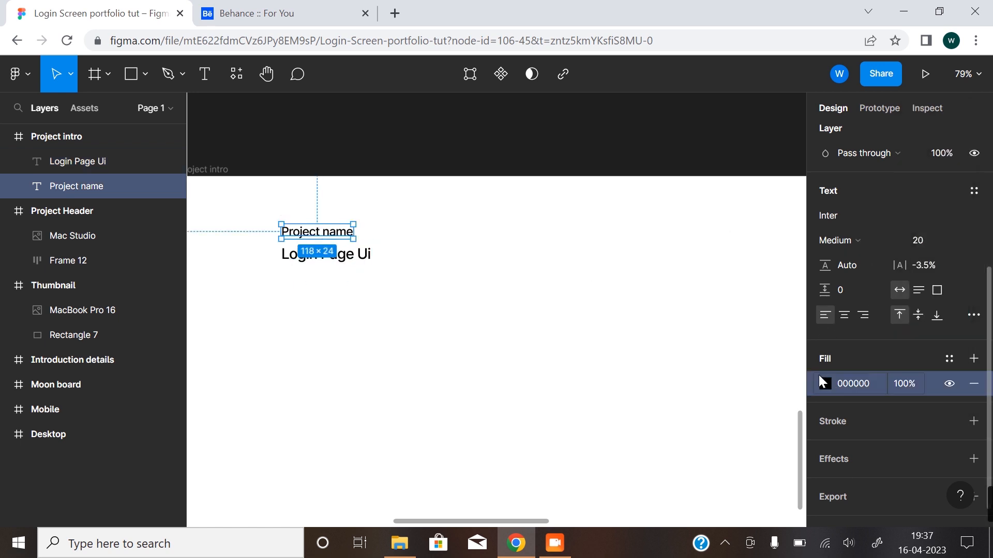
click(825, 383)
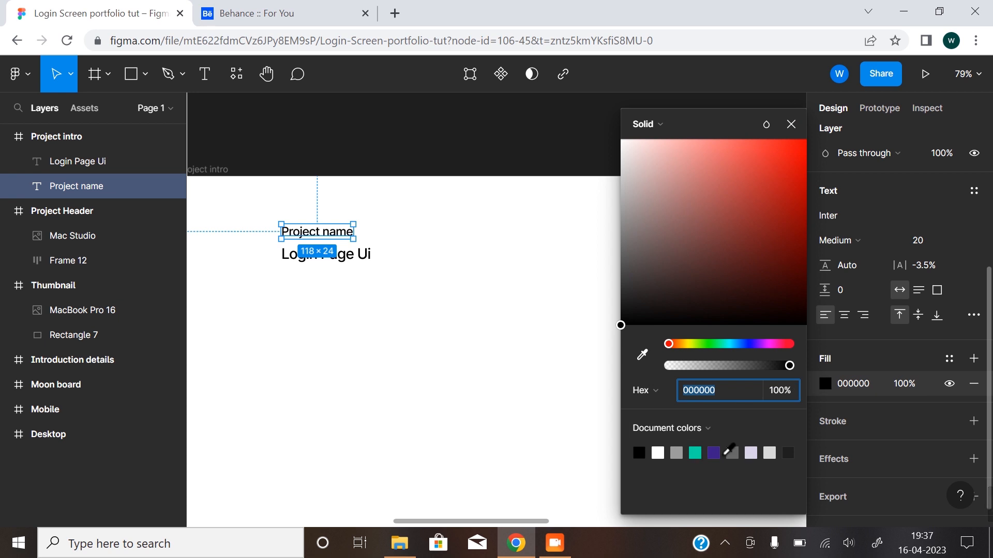
click(732, 453)
click(381, 401)
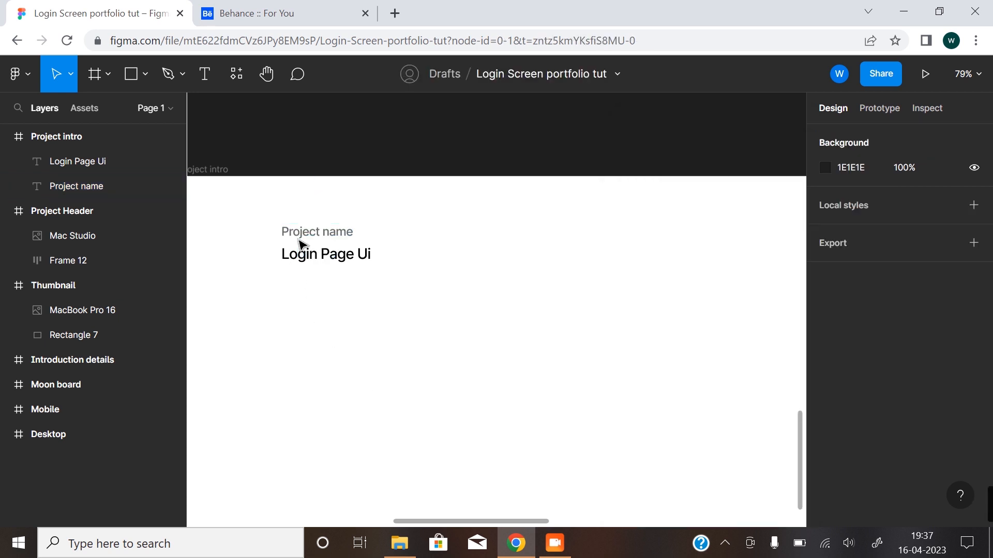
click(305, 235)
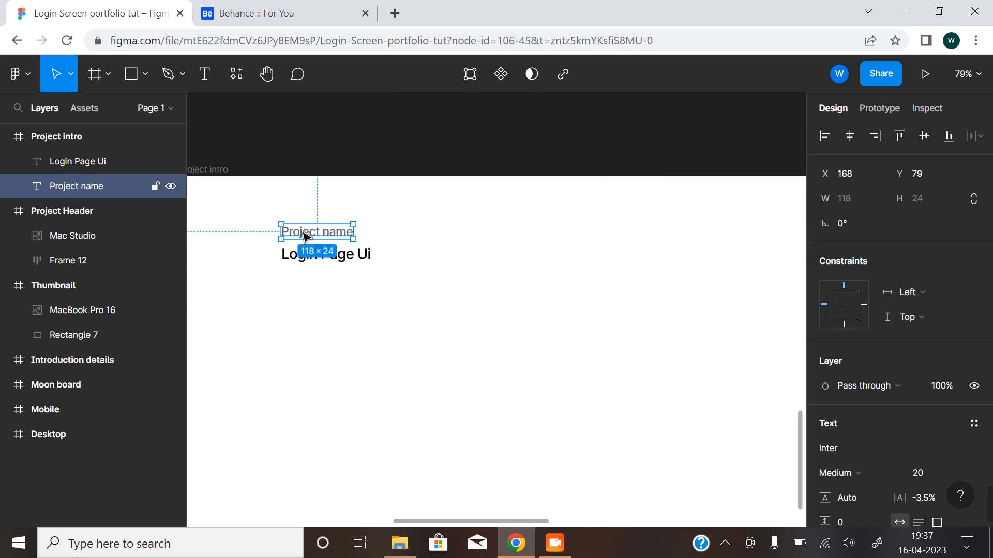
drag(304, 234, 305, 231)
click(465, 375)
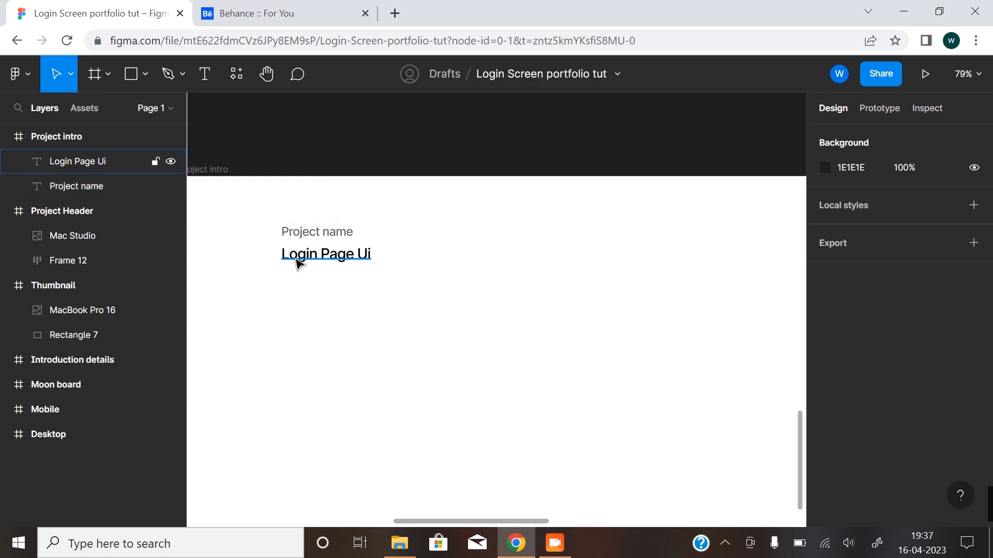
Move the project name label and its value together closer to the frame's upper-left corner, to X 64.
scroll(341, 306, down, 5)
drag(364, 325, 359, 331)
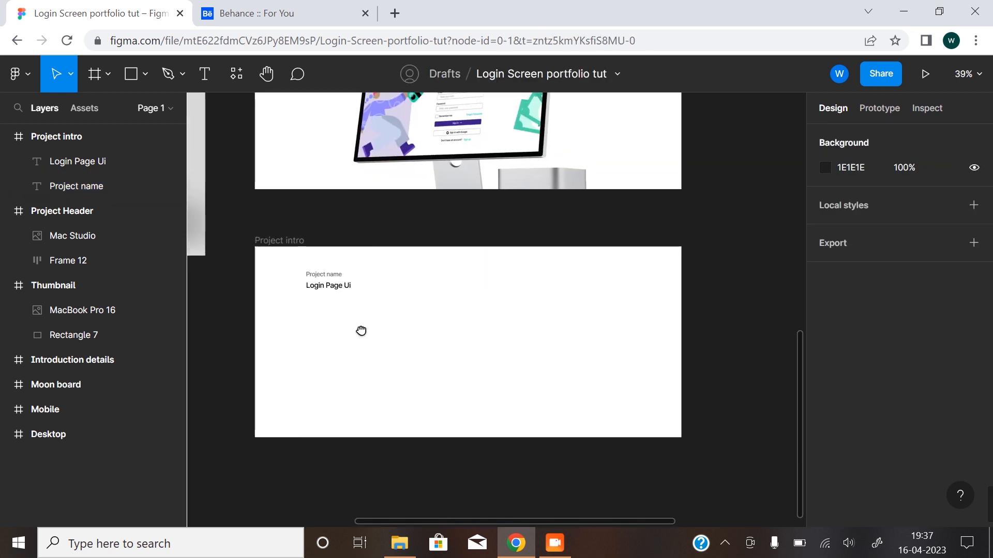
drag(288, 272, 379, 324)
drag(326, 282, 293, 279)
click(333, 340)
Duplicate the label and value pair directly below the original, leaving a gap of 29.
click(305, 289)
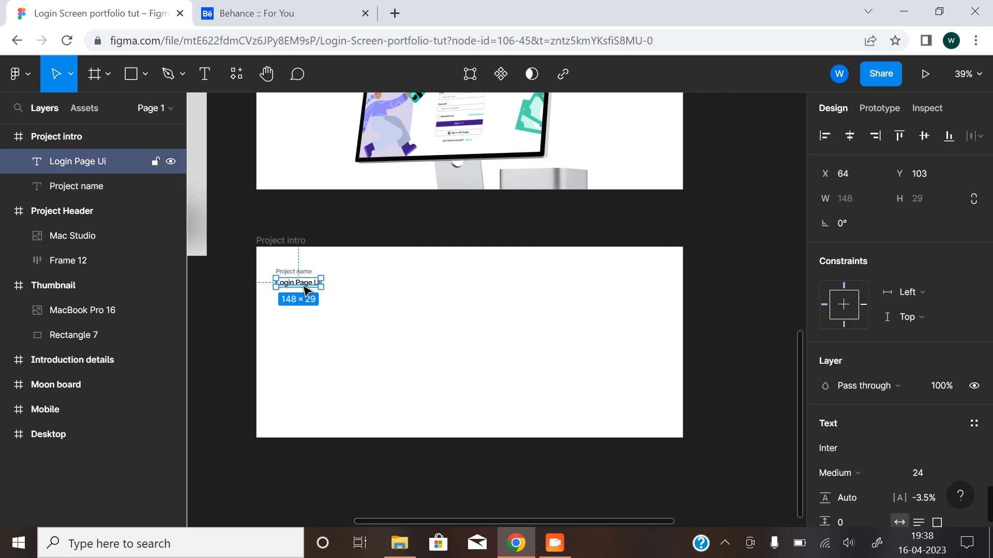
drag(267, 266, 357, 331)
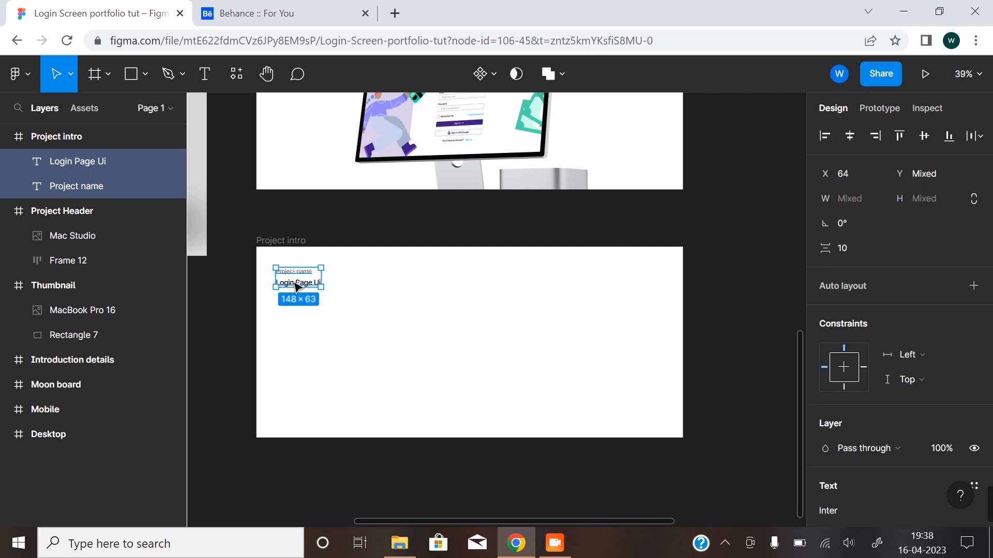
drag(299, 286, 300, 313)
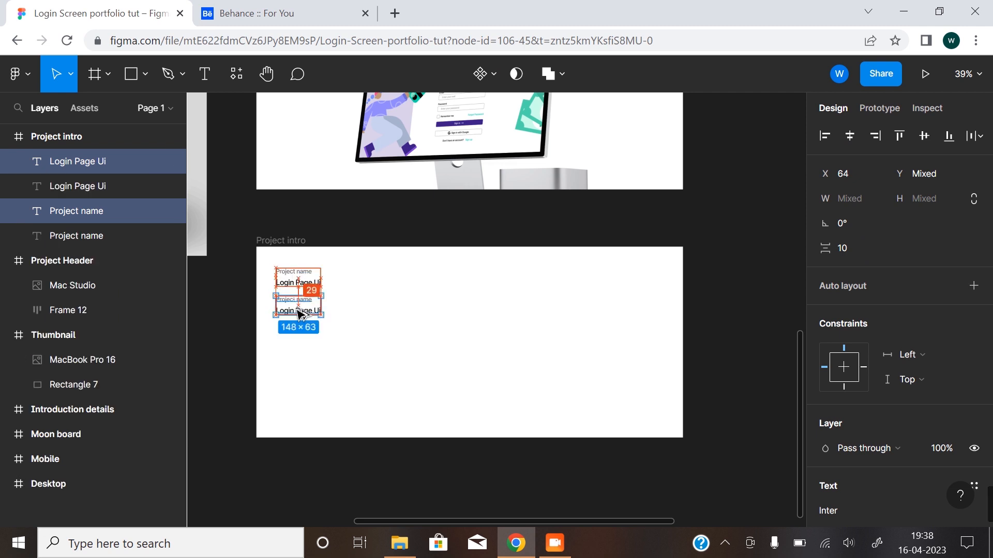
click(433, 354)
Change the duplicated "Project name" label to "Project intro".
double_click(293, 302)
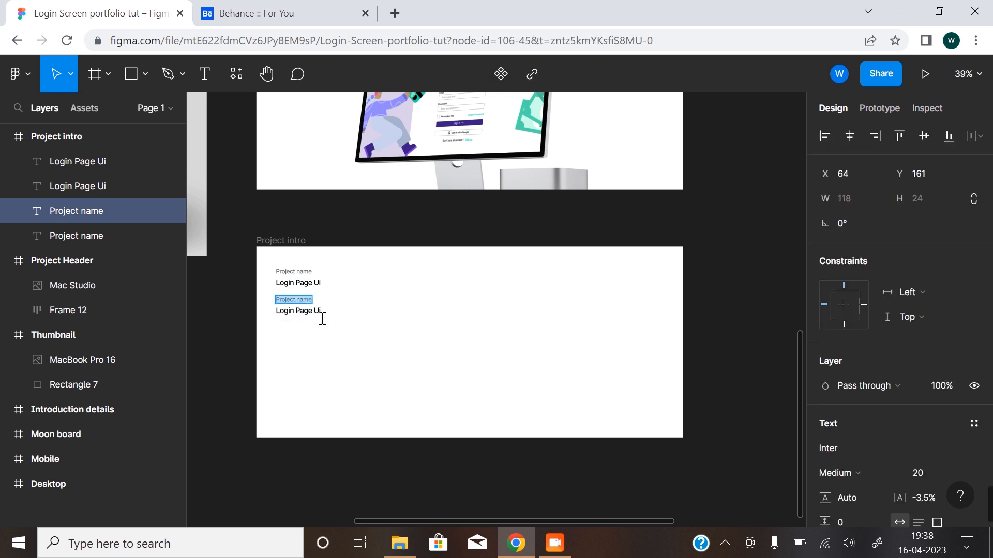
key(Escape)
key(BackSpace)
key(BackSpace)
key(BackSpace)
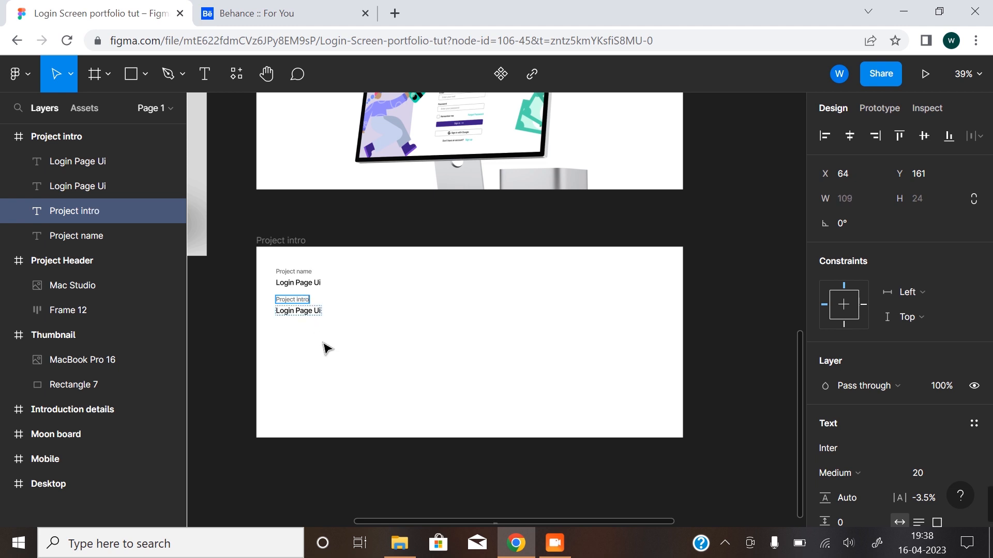
key(Escape)
click(266, 337)
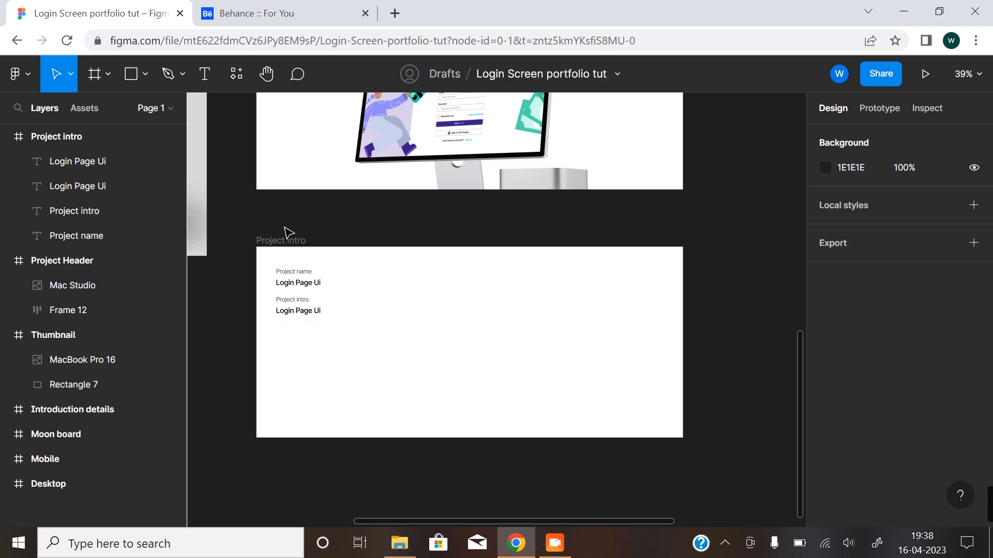
Rename the Project intro frame as "Project info".
double_click(293, 242)
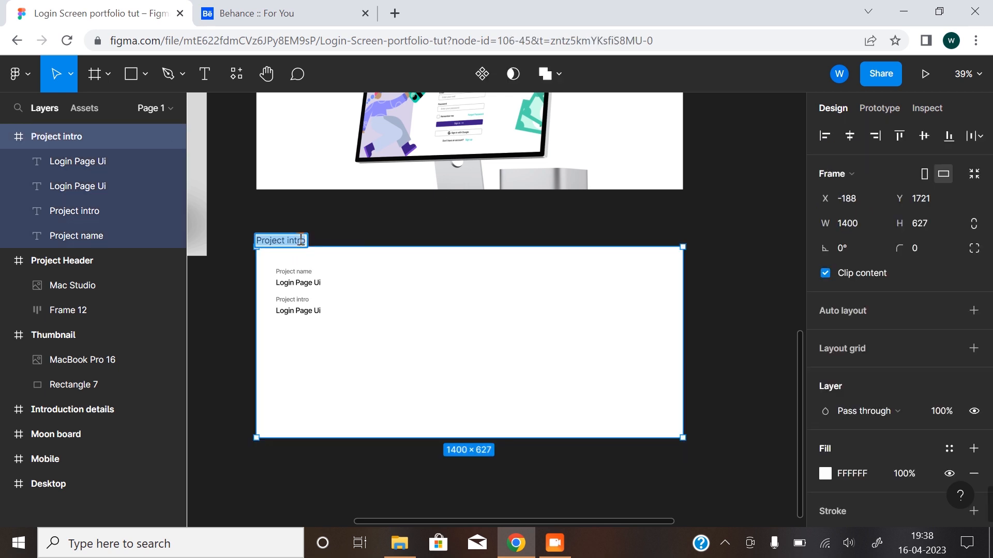
click(301, 240)
key(BackSpace)
text(fo)
key(Return)
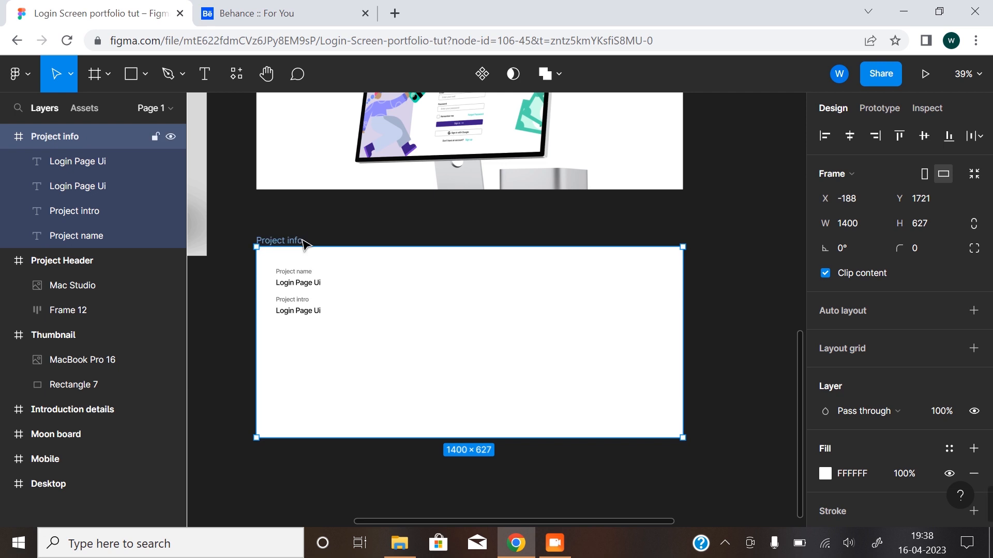
Copy the paragraph below the Project Intro heading in the Introduction details frame, leaving out the heading.
click(299, 315)
scroll(555, 348, down, 3)
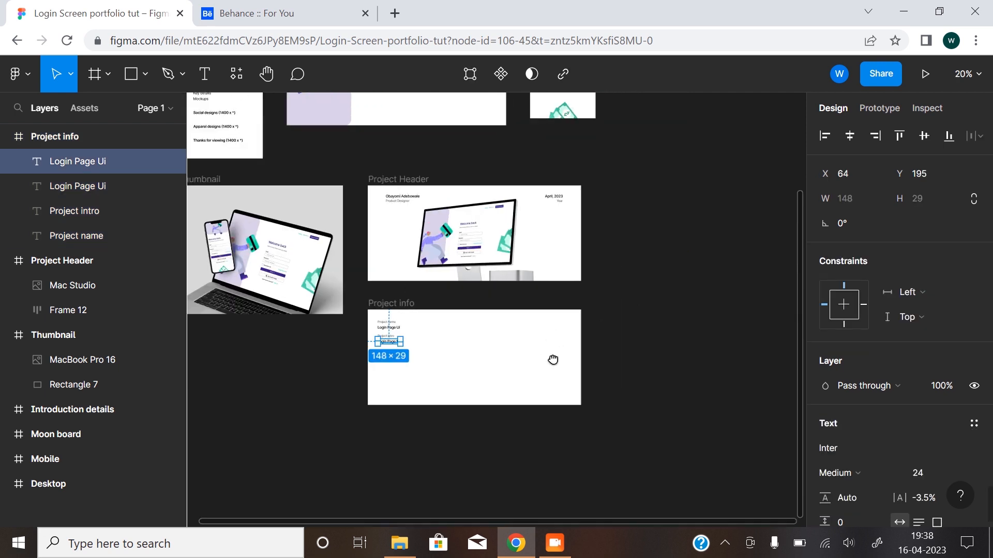
drag(553, 360, 520, 410)
drag(612, 309, 598, 329)
scroll(548, 164, up, 3)
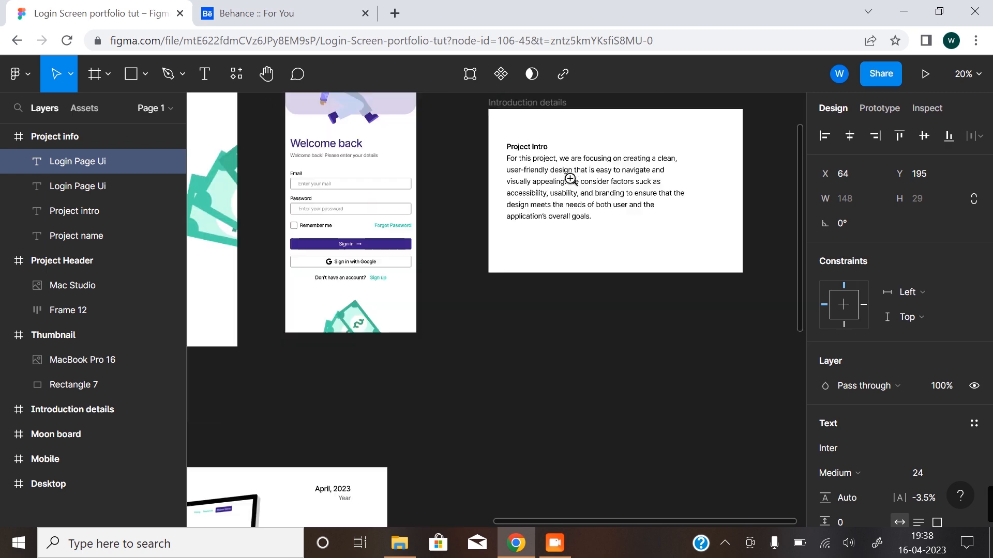
scroll(570, 179, up, 6)
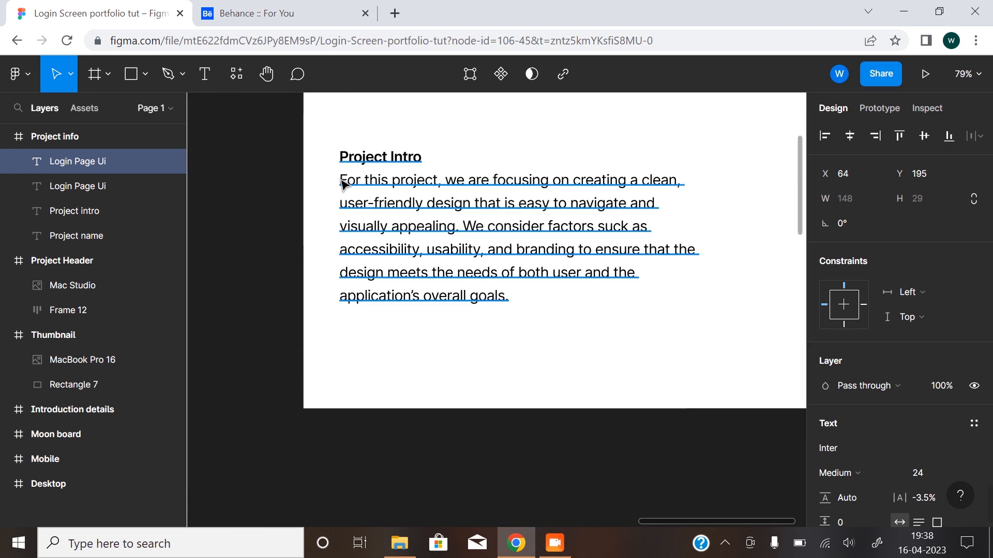
double_click(342, 180)
click(341, 180)
drag(342, 179, 550, 290)
click(387, 363)
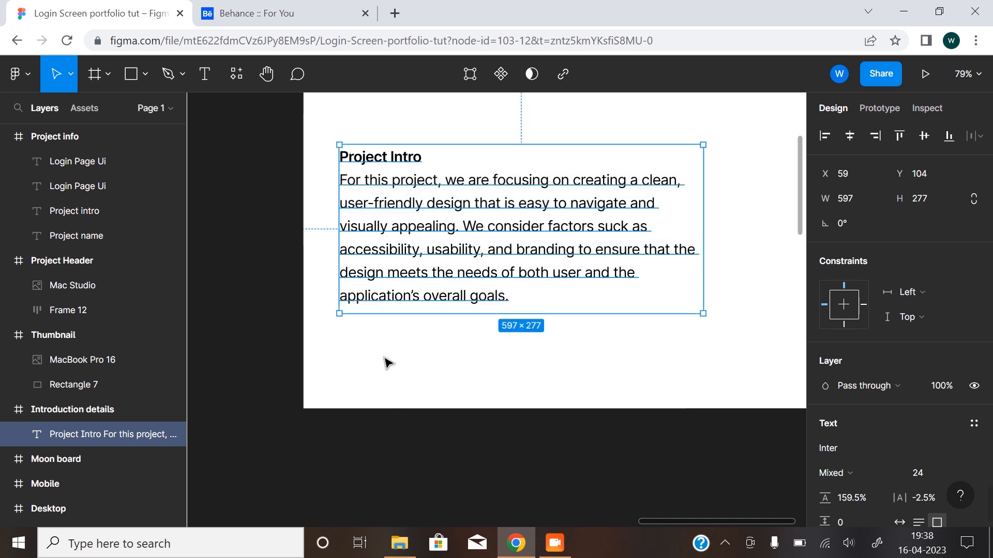
Replace the "Login Page Ui" text under the Project intro label with the copied paragraph.
scroll(374, 365, down, 6)
drag(388, 384, 615, 195)
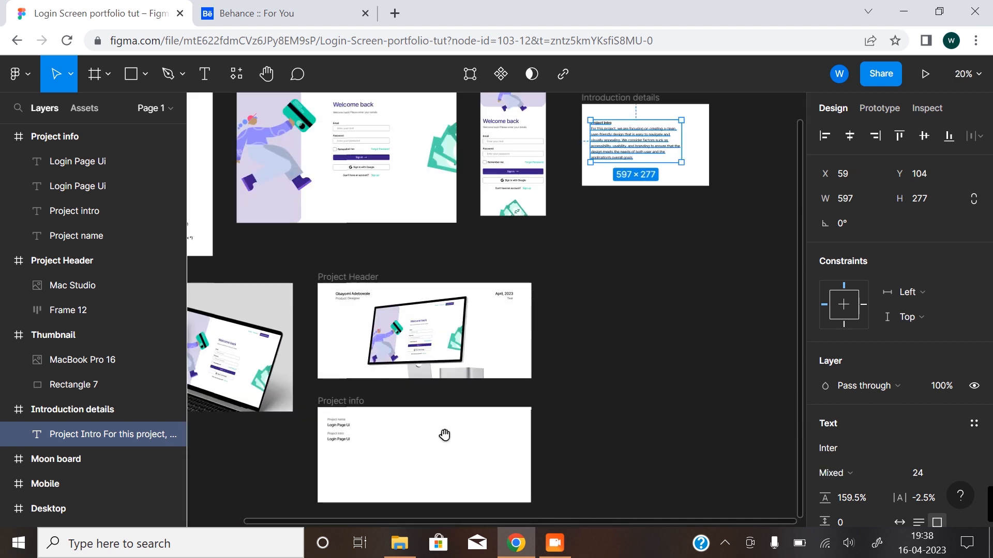
drag(443, 434, 464, 353)
scroll(382, 366, up, 6)
scroll(393, 357, down, 3)
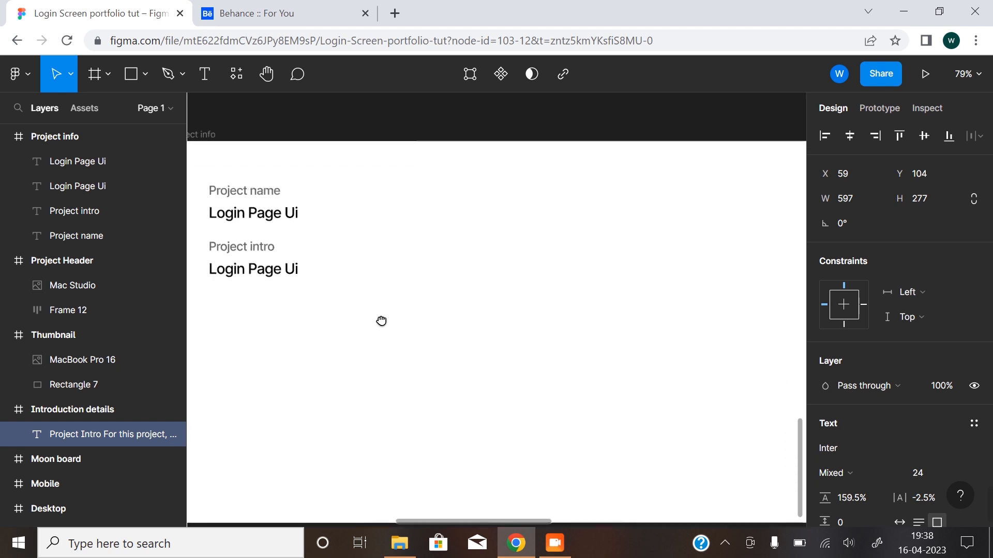
scroll(399, 355, down, 3)
click(336, 313)
key(ctrl+shift+r)
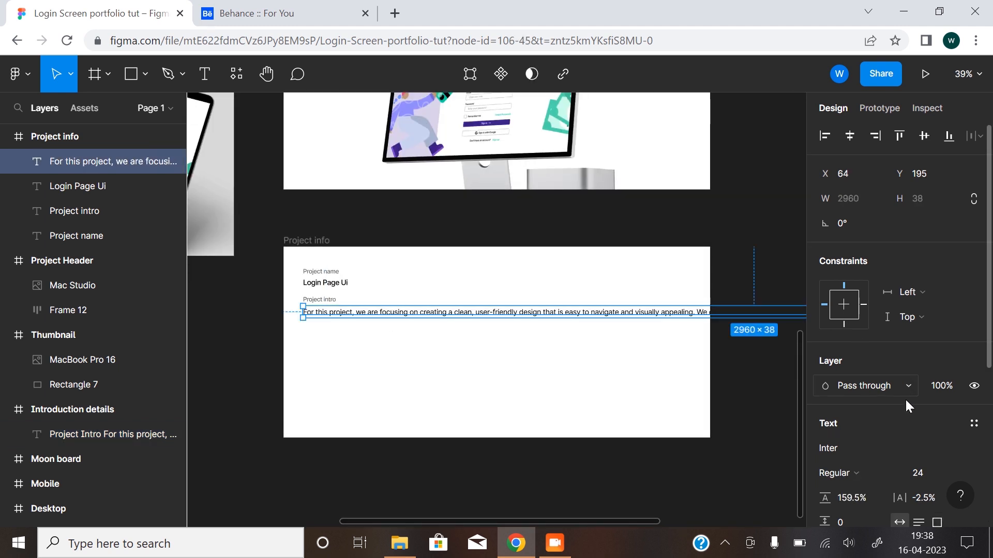
Set the intro paragraph's font weight to Medium and narrow its text box to a width of 1300 so it wraps inside the frame.
click(871, 474)
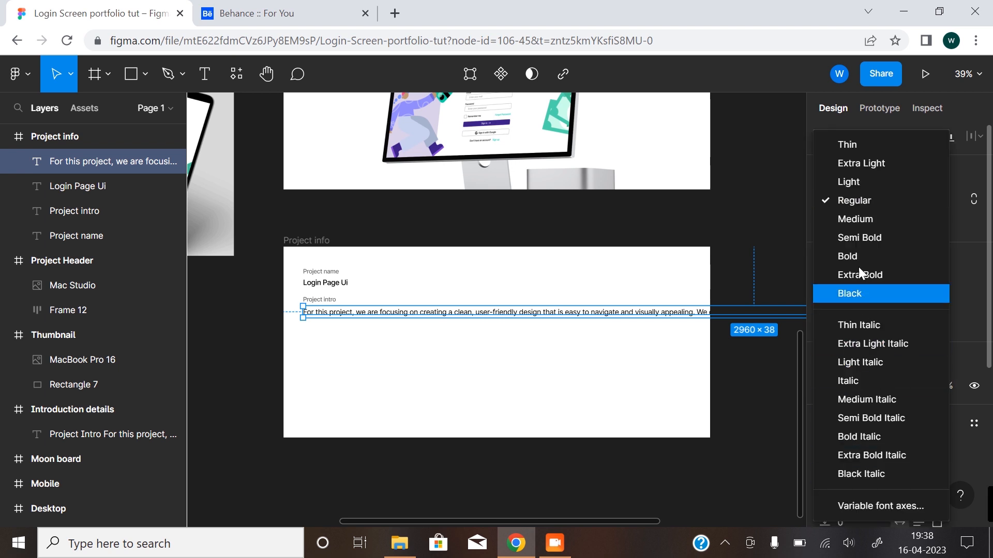
click(857, 218)
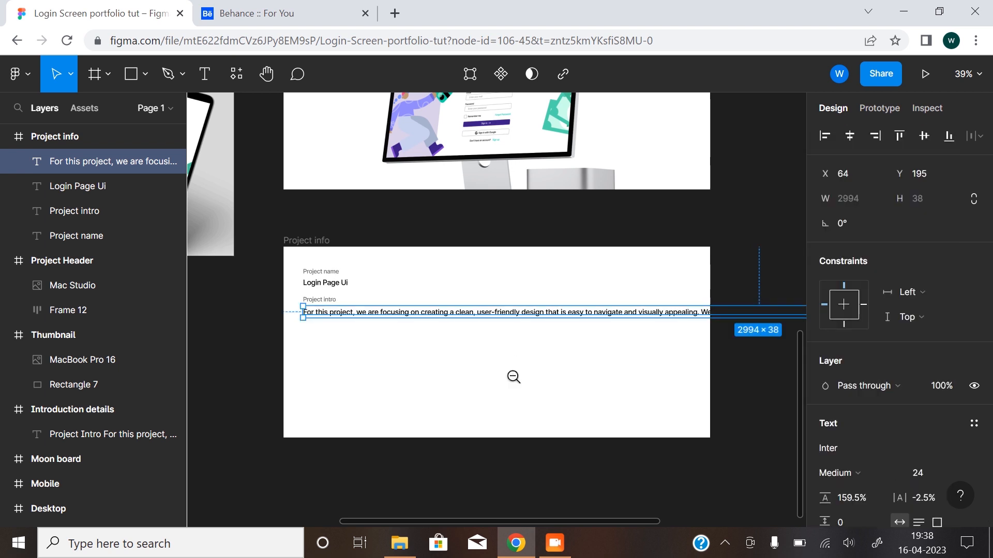
scroll(514, 377, down, 1)
drag(514, 373, 430, 368)
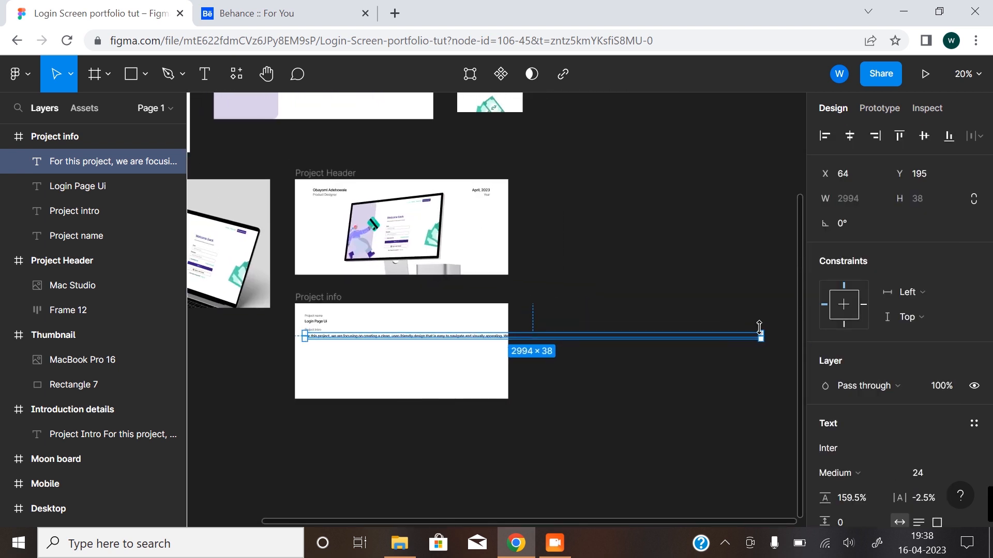
drag(761, 336, 502, 319)
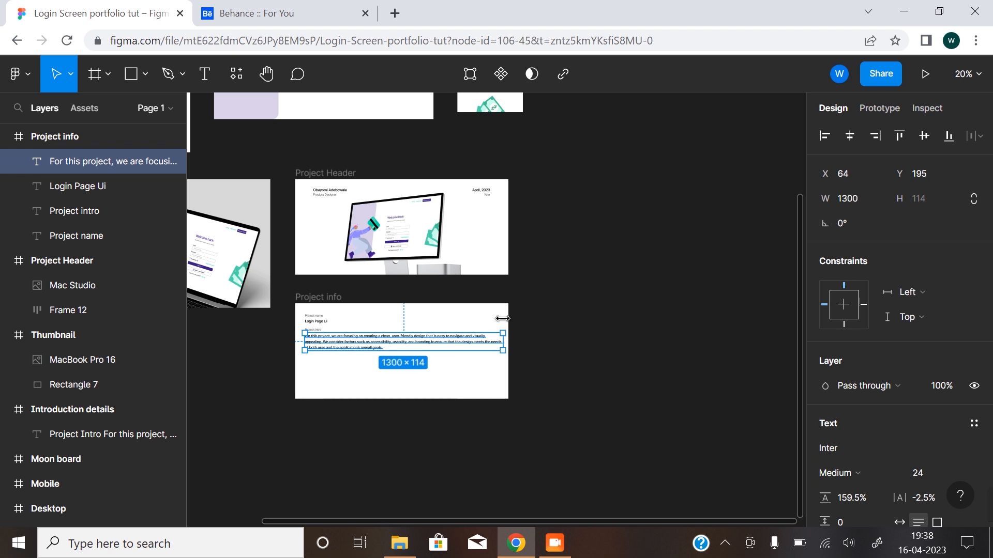
Narrow the intro paragraph's text box in the Project info frame to a width of 1257.
click(396, 410)
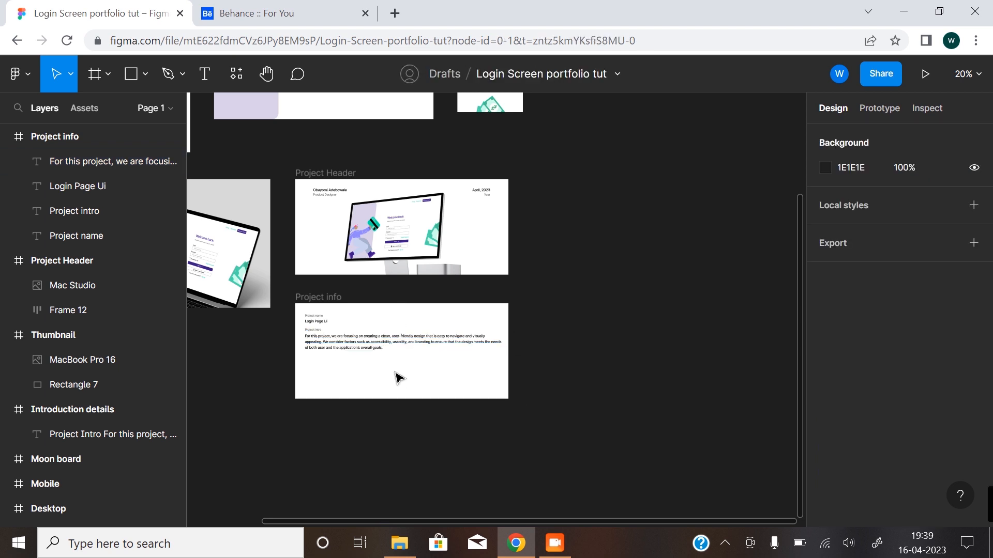
scroll(399, 379, up, 5)
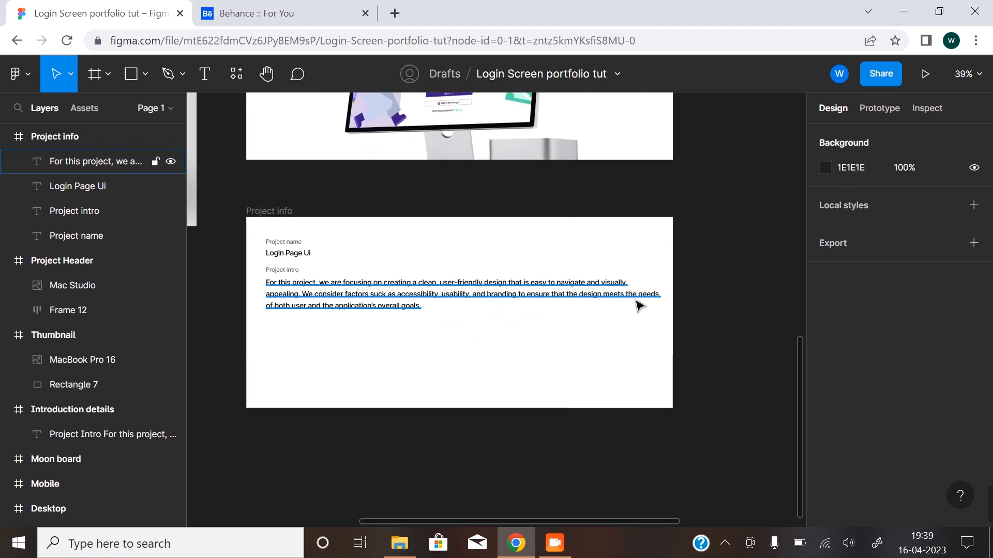
click(639, 306)
drag(656, 286, 649, 287)
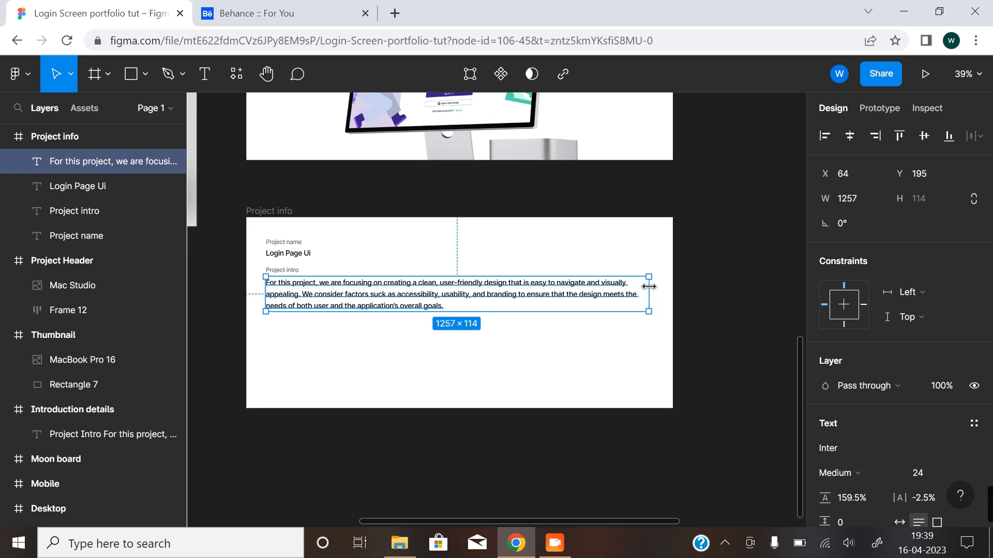
click(708, 375)
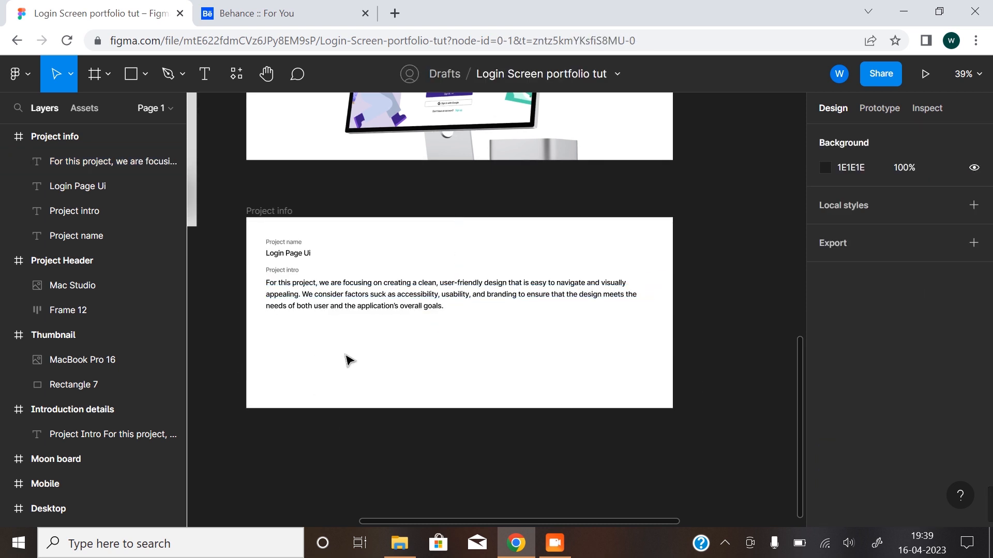
Duplicate the "Project name" label with its "Login Page Ui" text and place the copies below the intro paragraph, left-aligned at X 64.
click(286, 246)
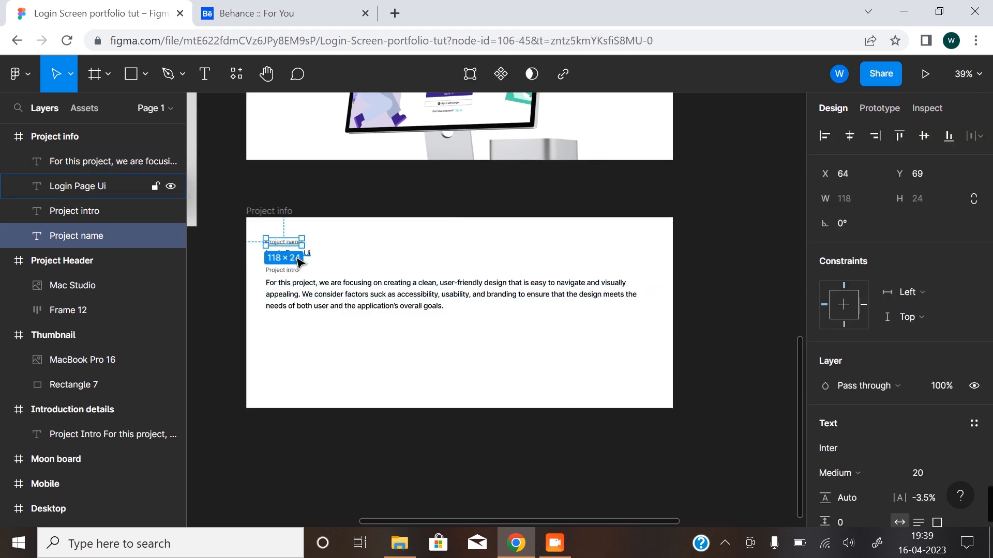
scroll(311, 300, up, 5)
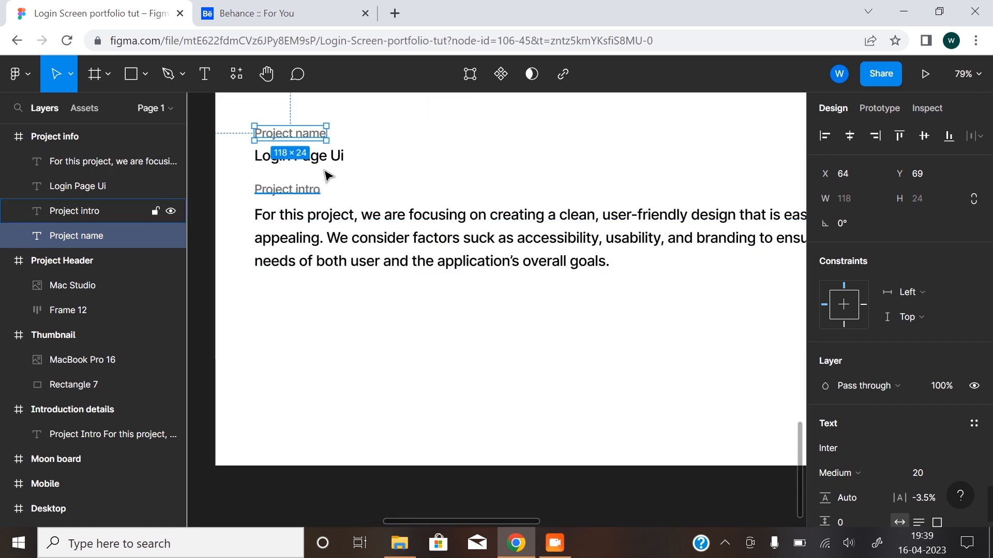
shift+click(331, 160)
drag(319, 160, 321, 326)
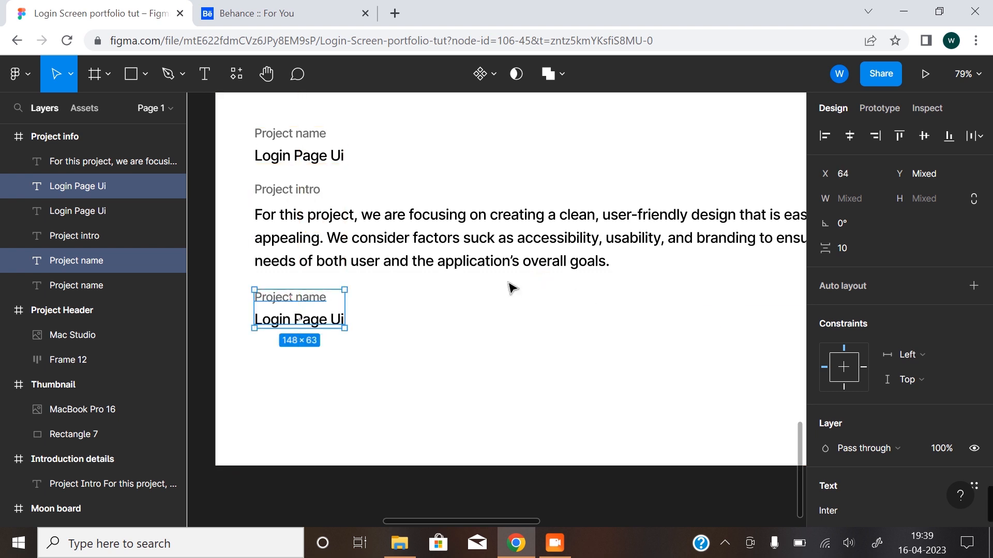
Replace the text of the duplicated "Project name" label below the paragraph with "Typography".
click(362, 384)
double_click(303, 299)
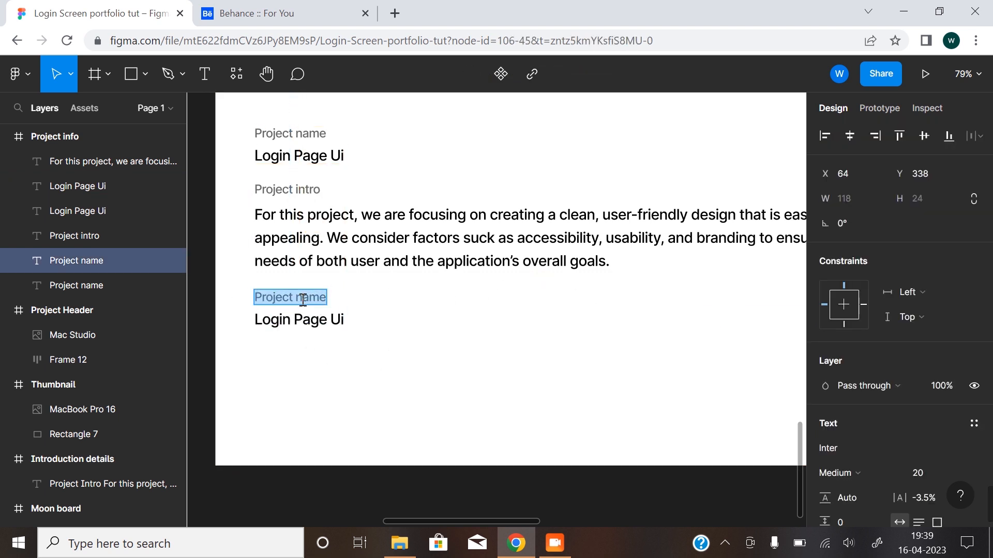
text(Tp)
key(BackSpace)
text(ypography)
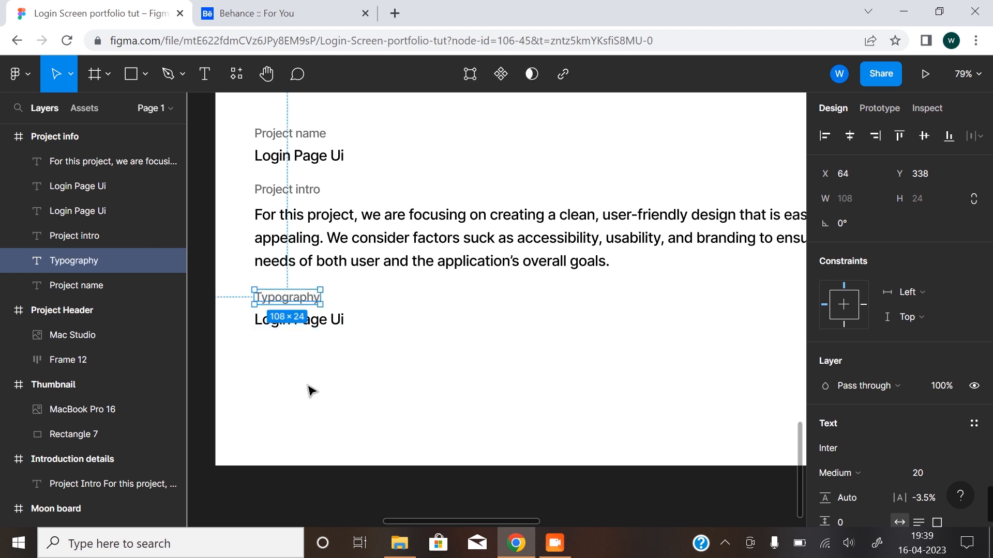
Check the font and weight of the heading, navigation and button text in the Desktop frame and the "Remember me" text in the Mobile frame.
click(330, 325)
scroll(360, 383, down, 5)
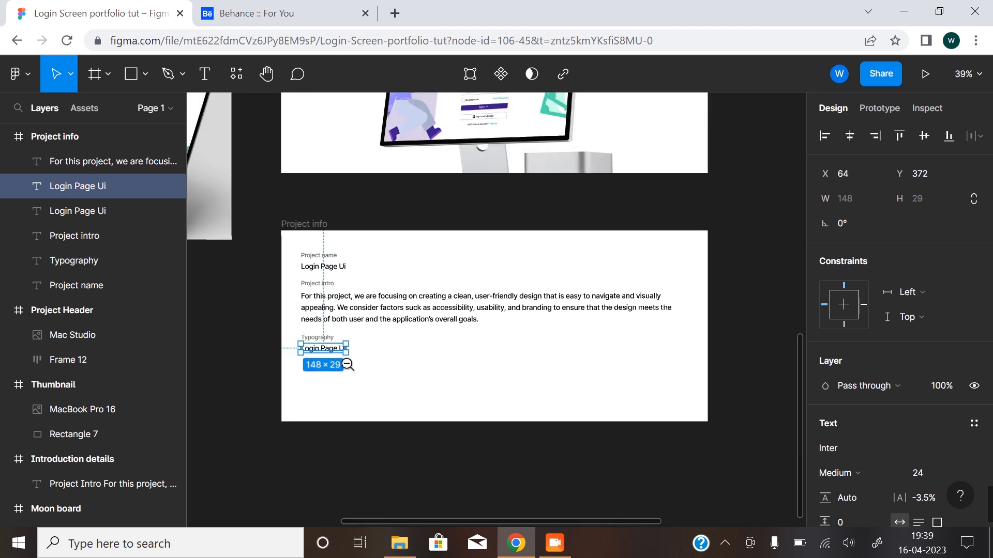
scroll(388, 328, up, 1)
scroll(366, 226, up, 3)
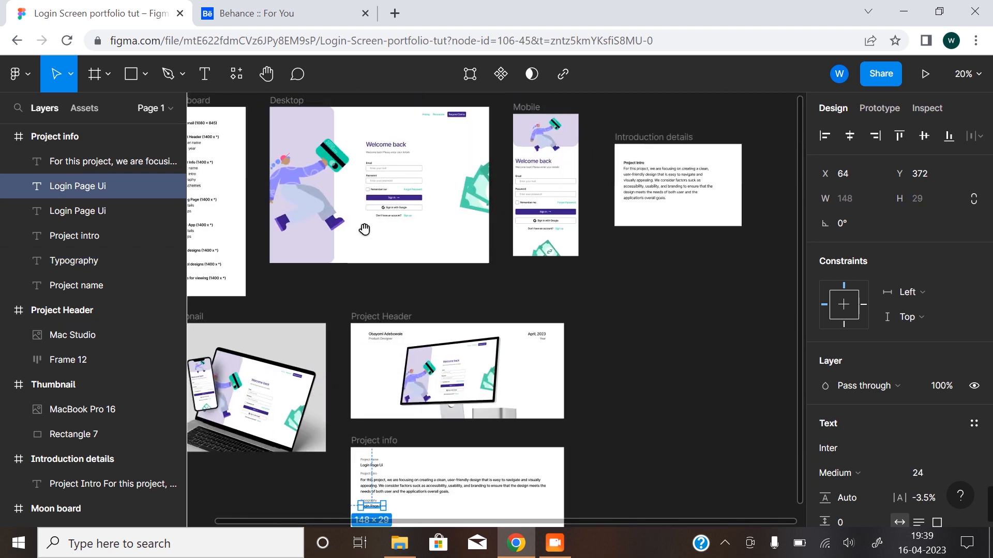
scroll(361, 304, up, 1)
scroll(433, 287, up, 3)
drag(434, 288, 383, 283)
click(337, 215)
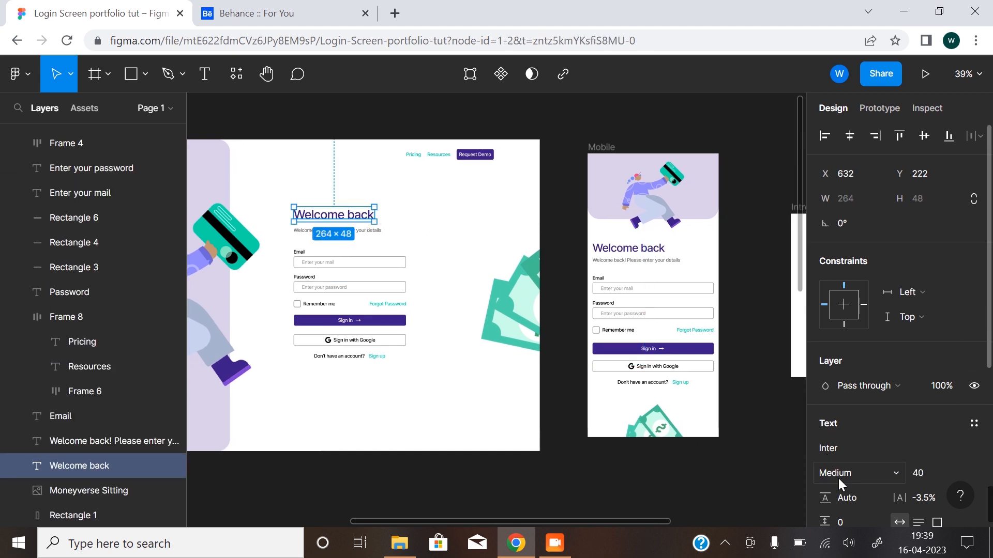
double_click(417, 155)
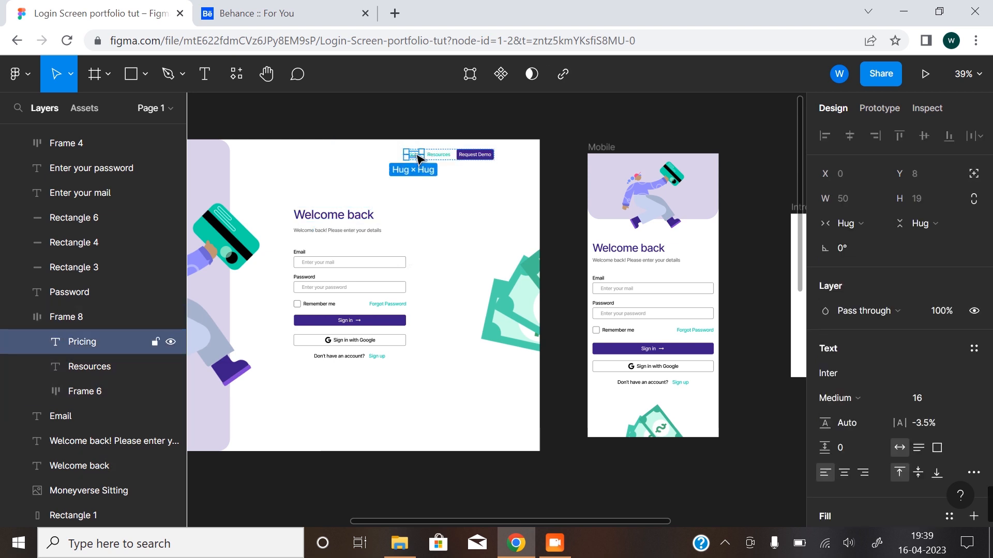
click(438, 155)
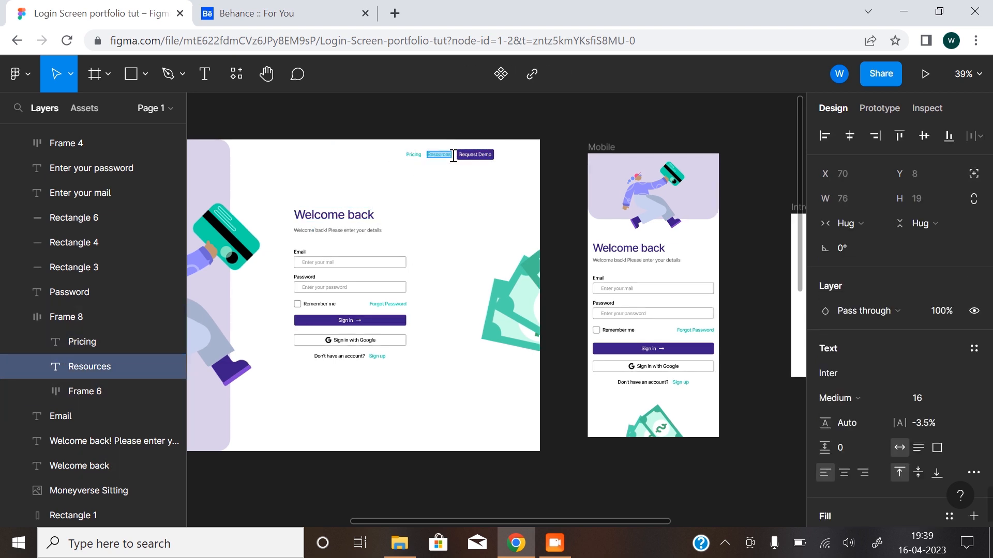
double_click(481, 157)
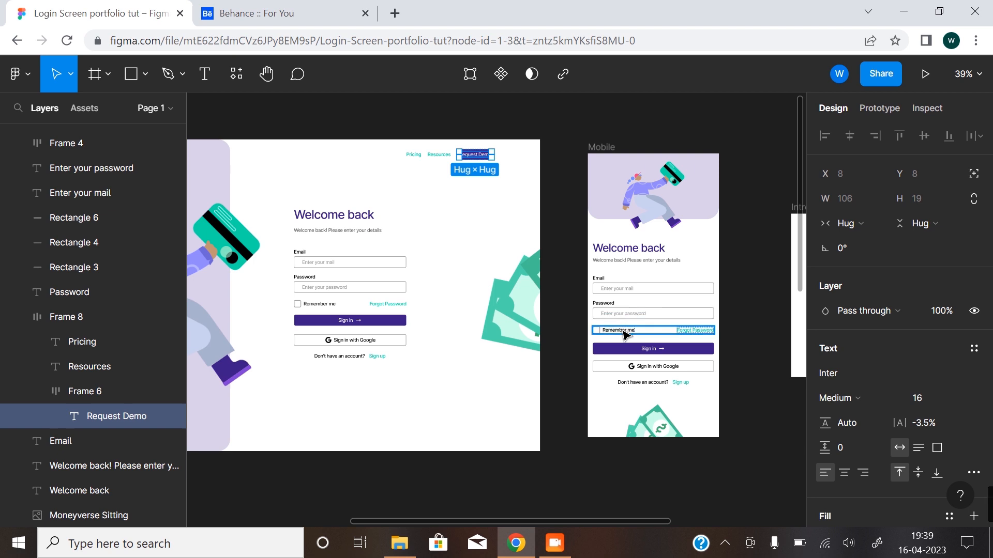
click(624, 332)
click(624, 332)
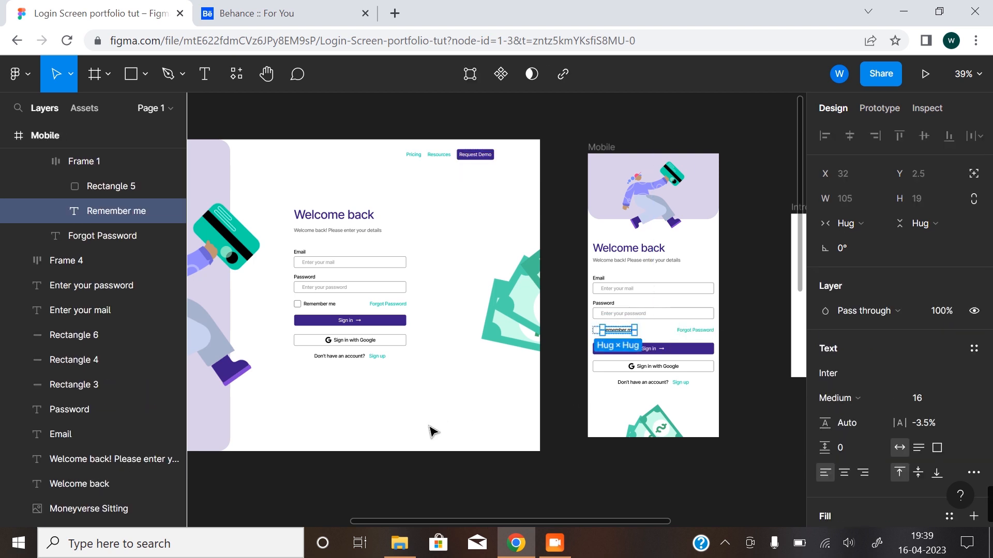
Replace the "Login Page Ui" text under the Typography label with "Aa", set its font size to 96 and shift it to X 63.
scroll(433, 269, down, 10)
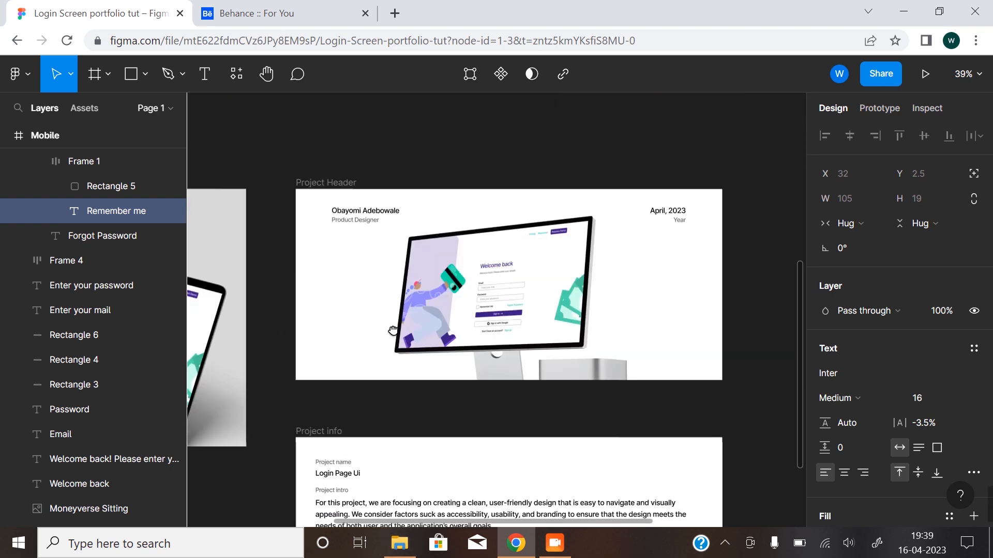
scroll(394, 333, down, 5)
drag(406, 387, 416, 355)
ctrl+click(389, 399)
click(299, 292)
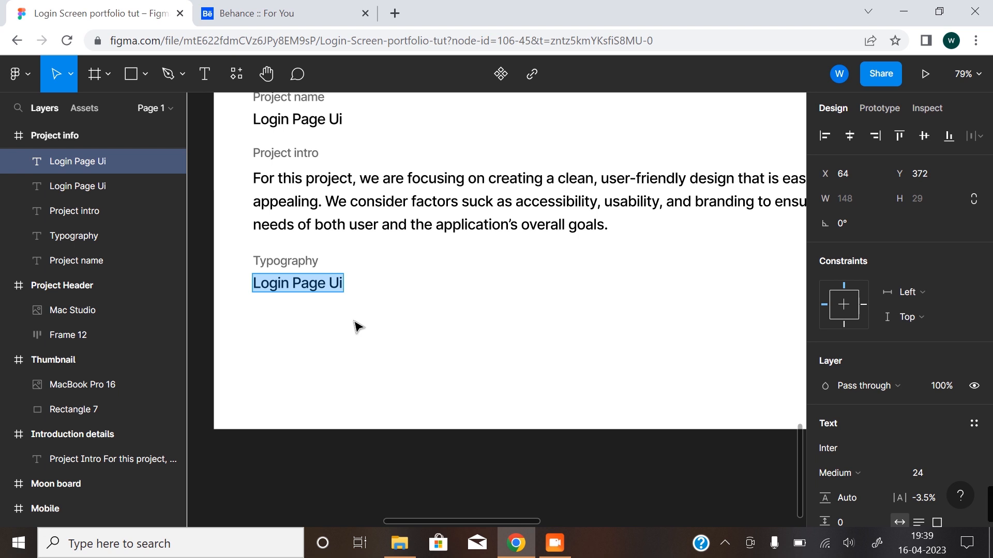
text(Aa)
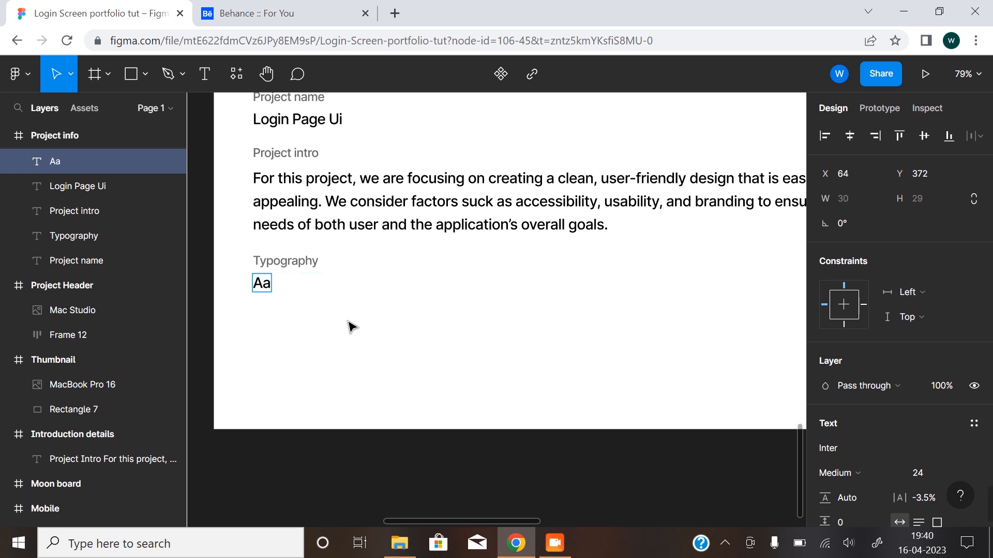
key(Escape)
click(959, 474)
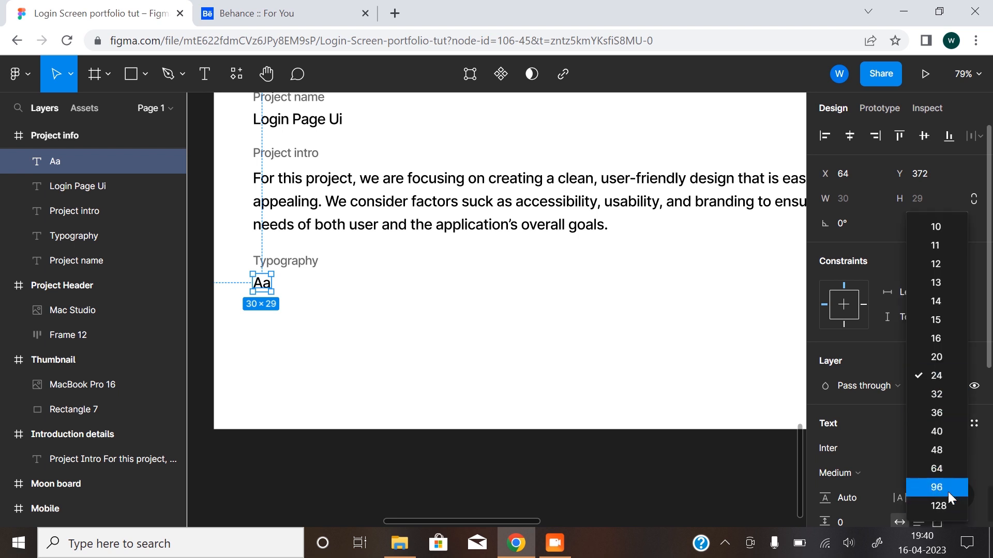
click(947, 490)
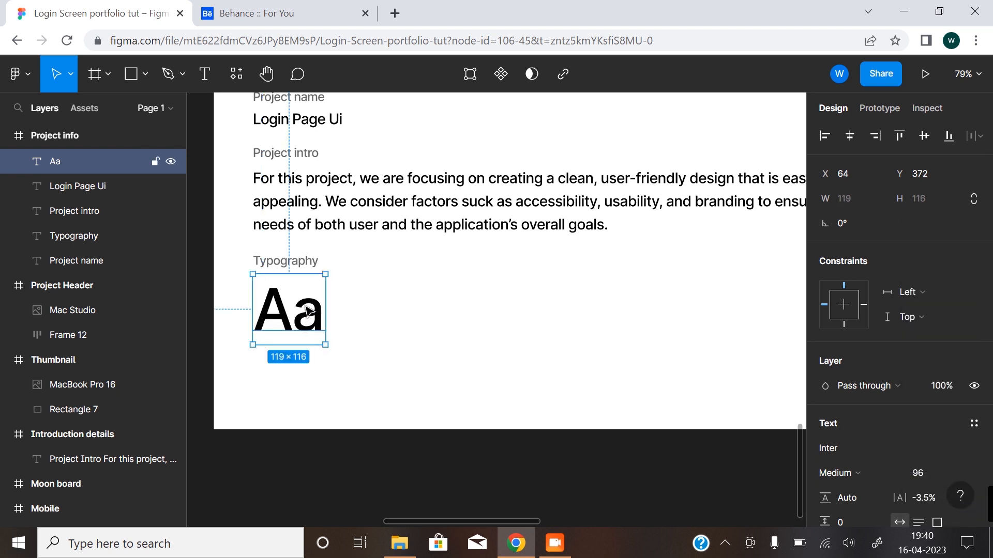
drag(307, 307, 307, 308)
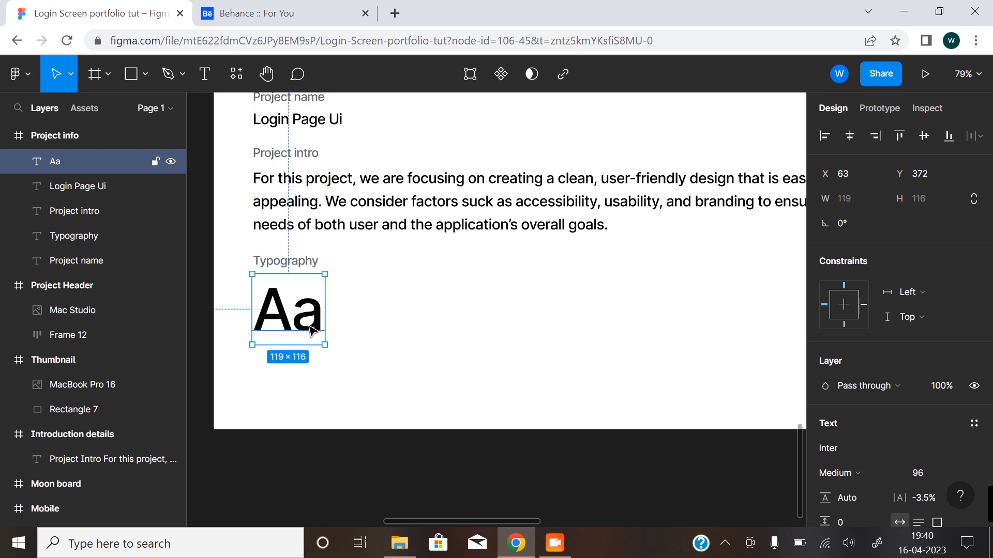
Duplicate the large "Aa" sample directly below itself and set the copy's font size to 24.
drag(310, 327, 316, 403)
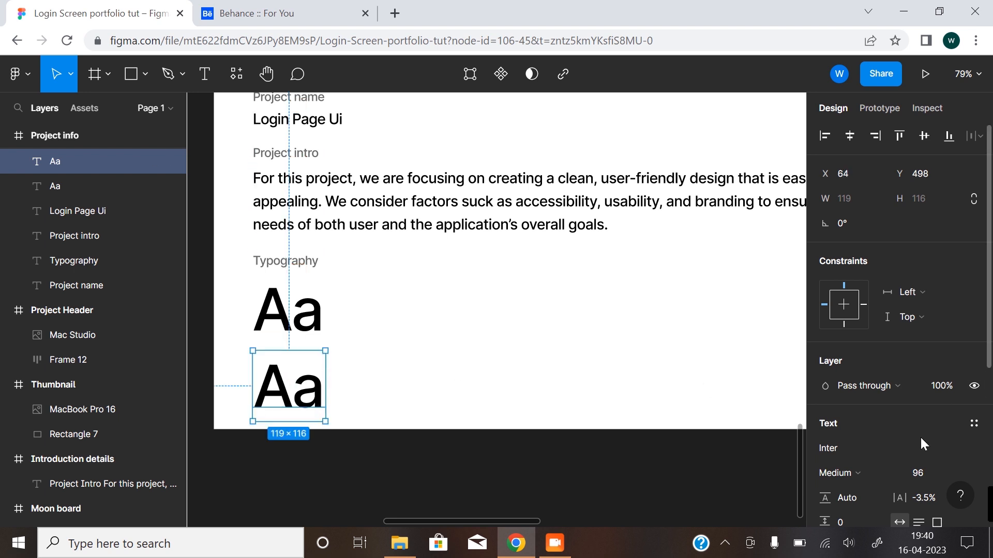
click(958, 474)
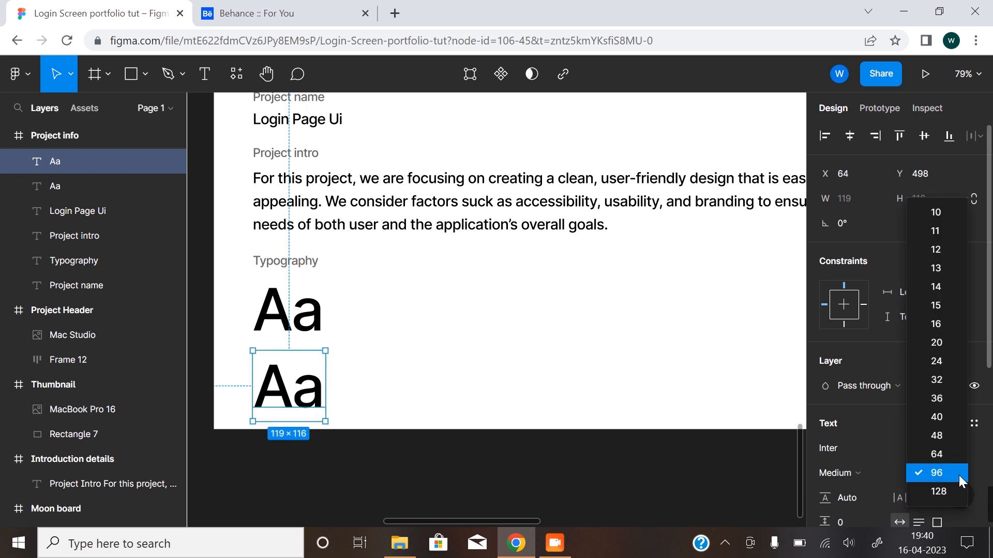
click(937, 365)
Replace the small "Aa" copy's text with "Inter (Medium)" and move it up close beneath the large "Aa".
double_click(263, 359)
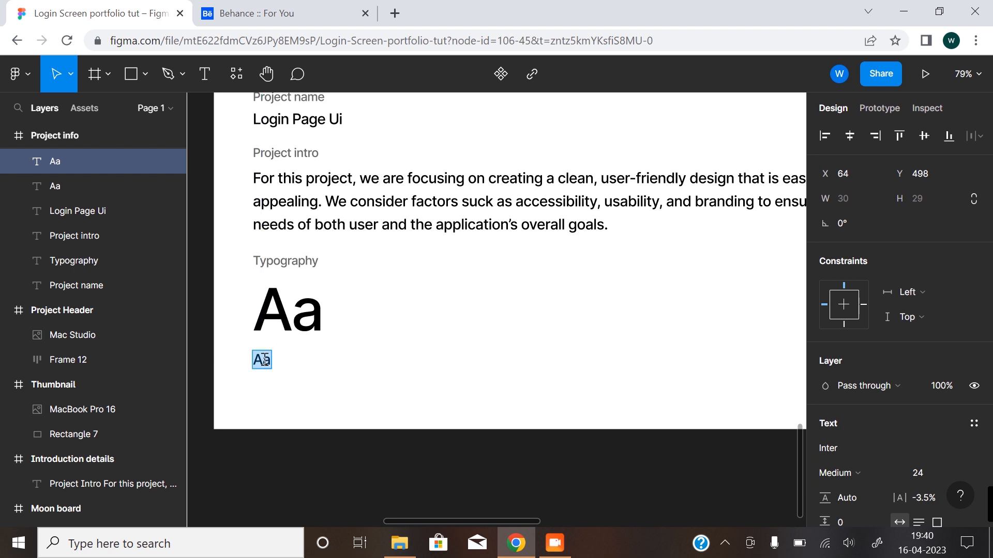
text(Inter)
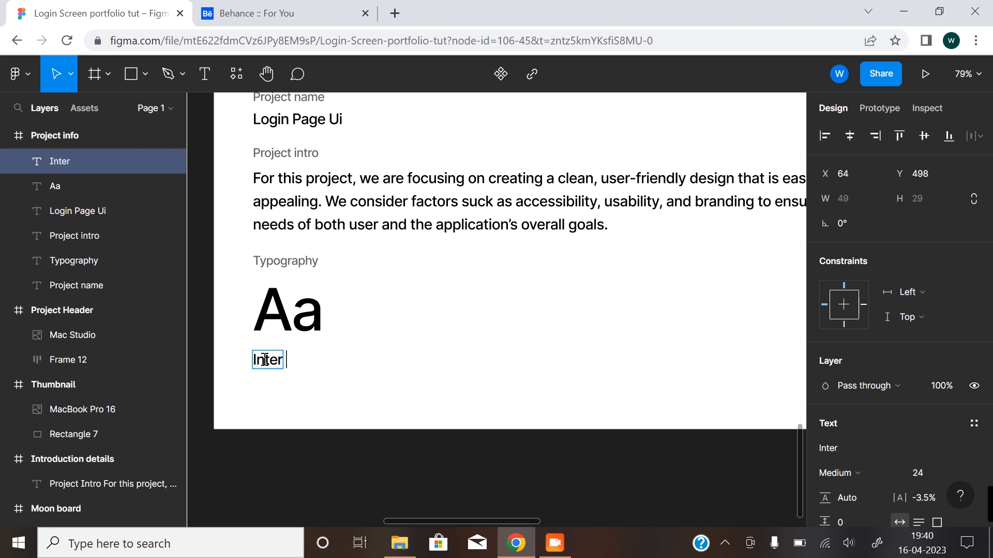
text( (Medium)
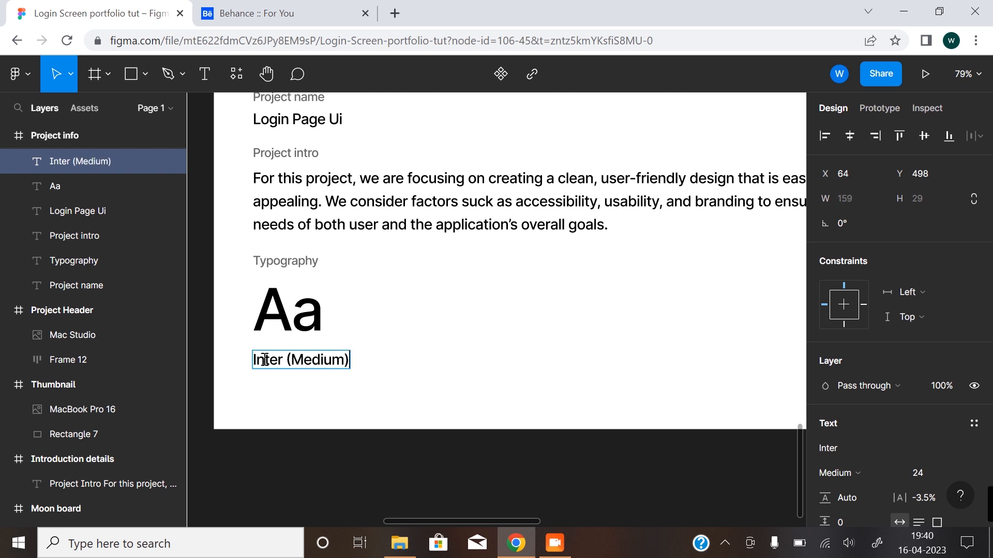
key(Escape)
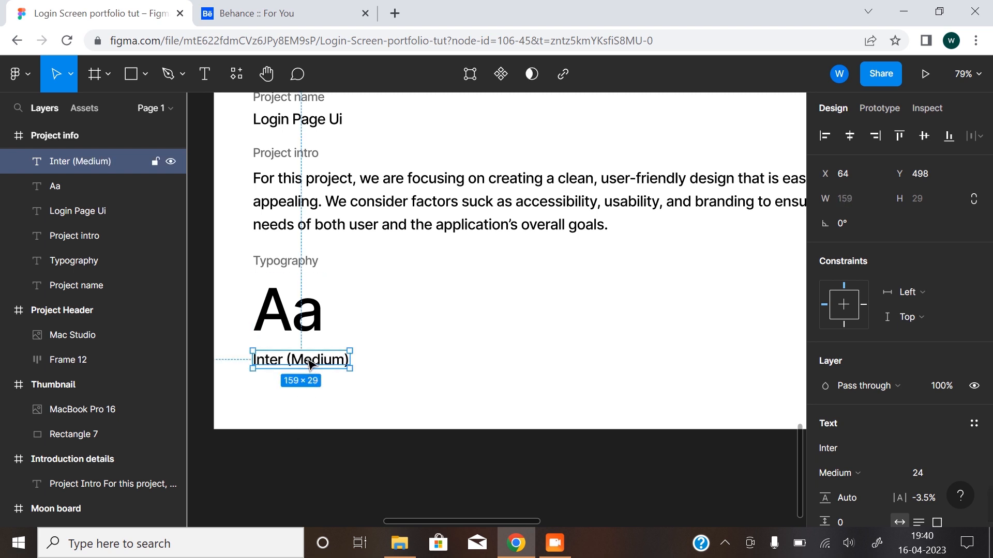
drag(309, 357, 309, 343)
click(368, 357)
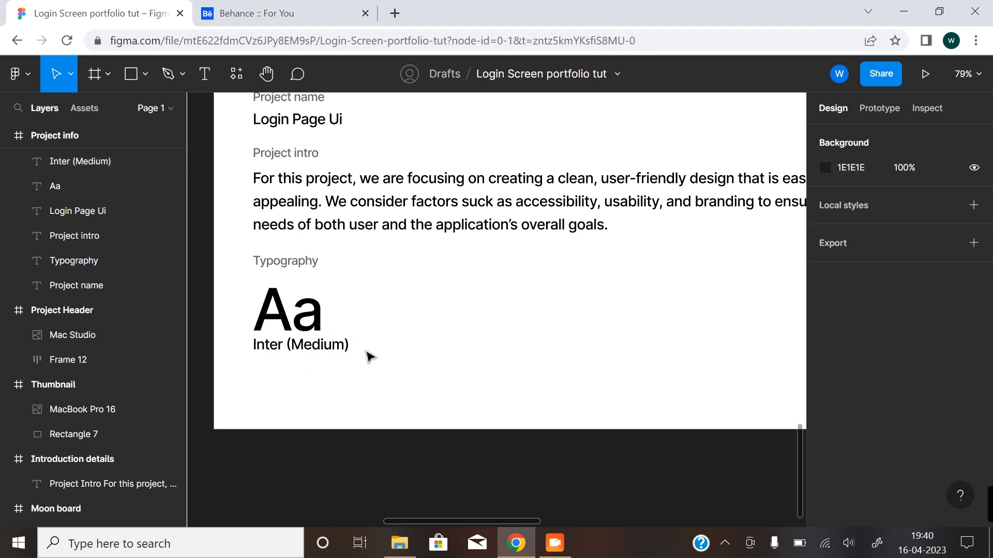
scroll(366, 351, down, 5)
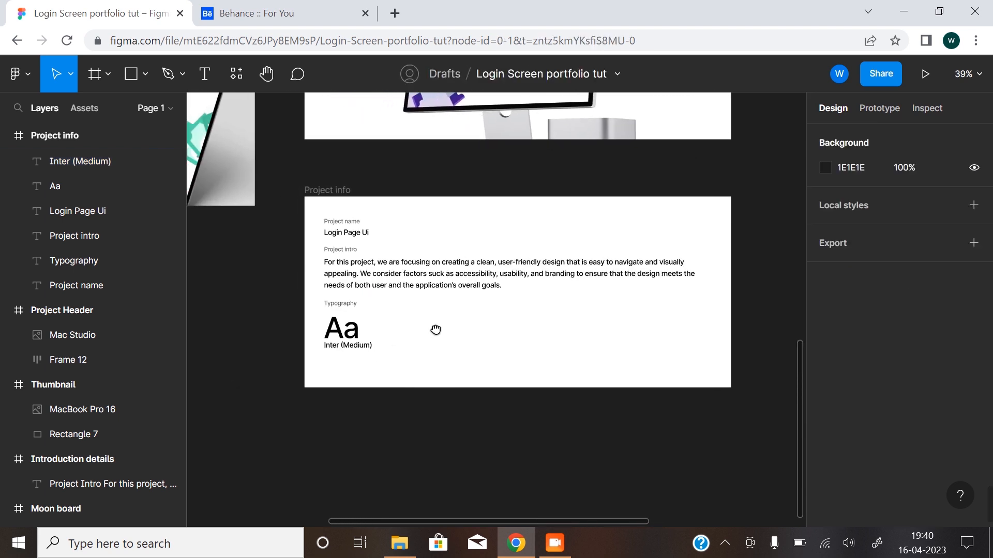
click(351, 334)
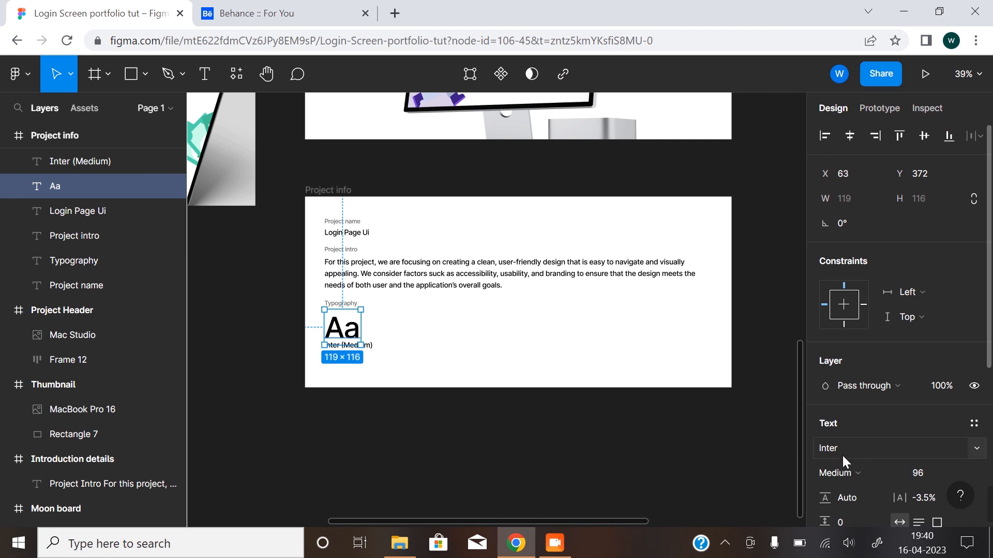
click(504, 351)
scroll(422, 351, down, 1)
scroll(412, 355, up, 2)
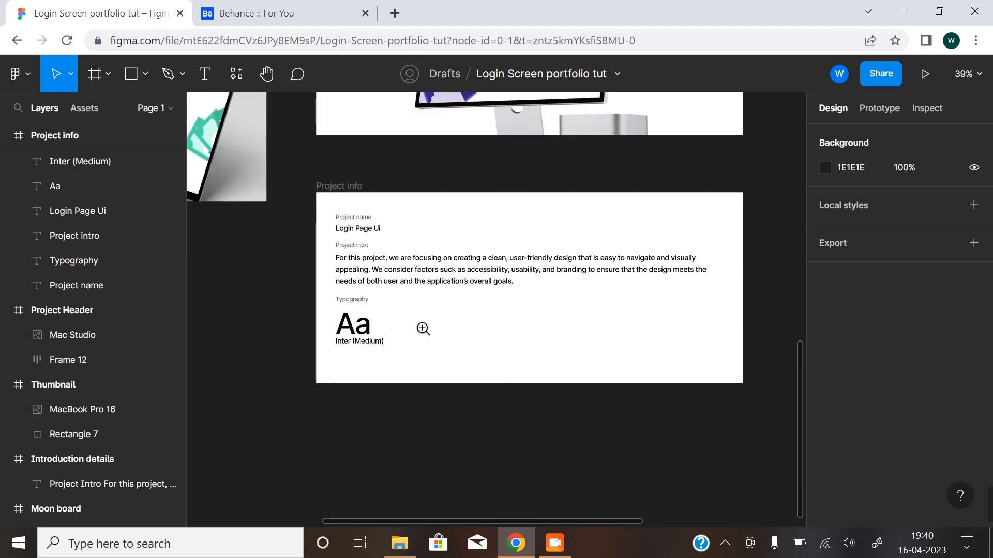
Duplicate the Typography label on the same line to its right at X 431 and change the copy's text to "Color Scheme".
drag(477, 350, 413, 339)
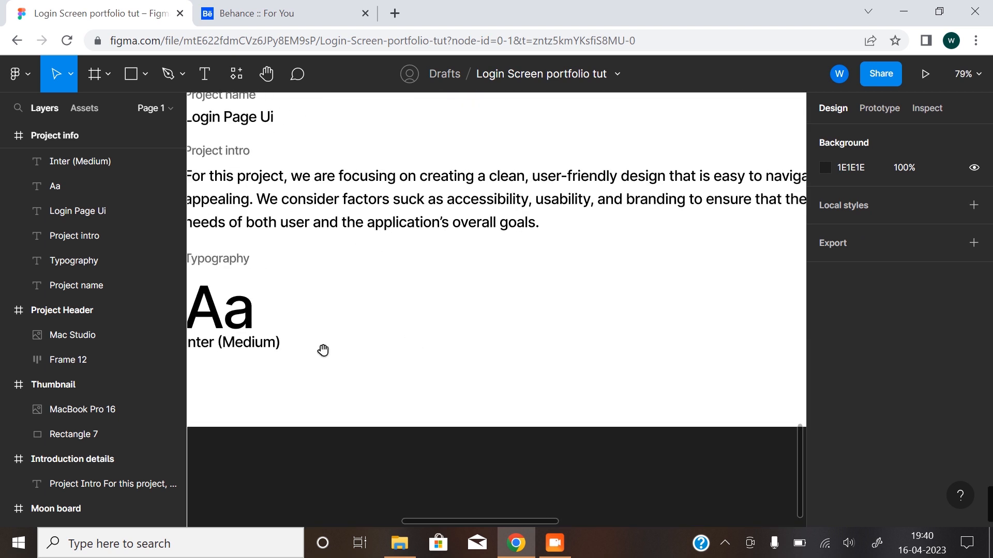
drag(321, 348, 374, 348)
click(278, 262)
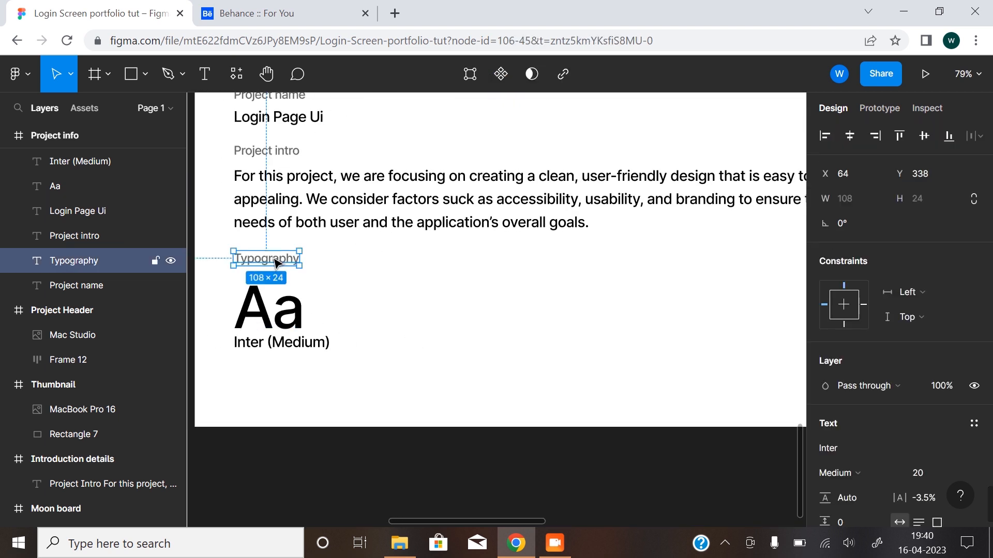
drag(278, 262, 499, 263)
double_click(496, 258)
text(Co)
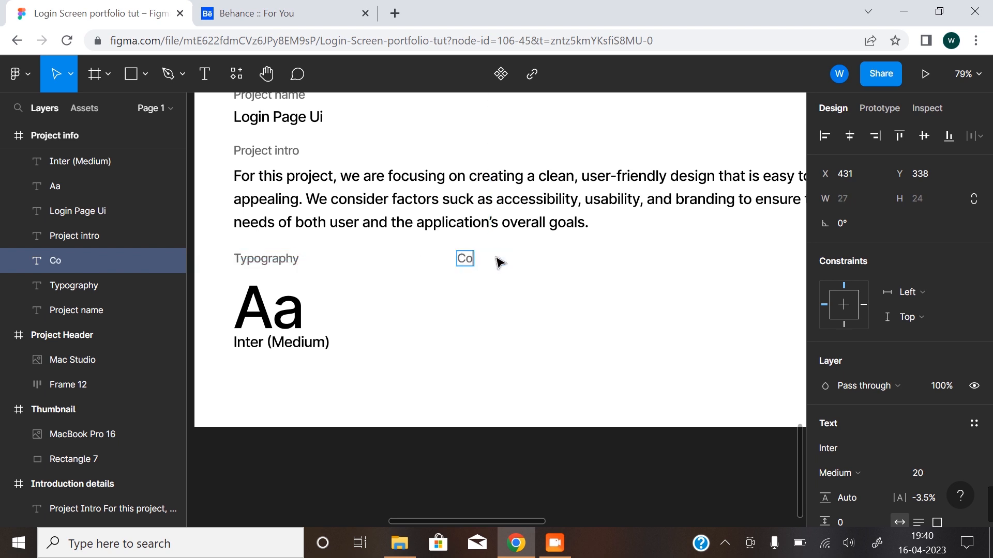
text(lour)
key(BackSpace)
text(Scheme)
key(Escape)
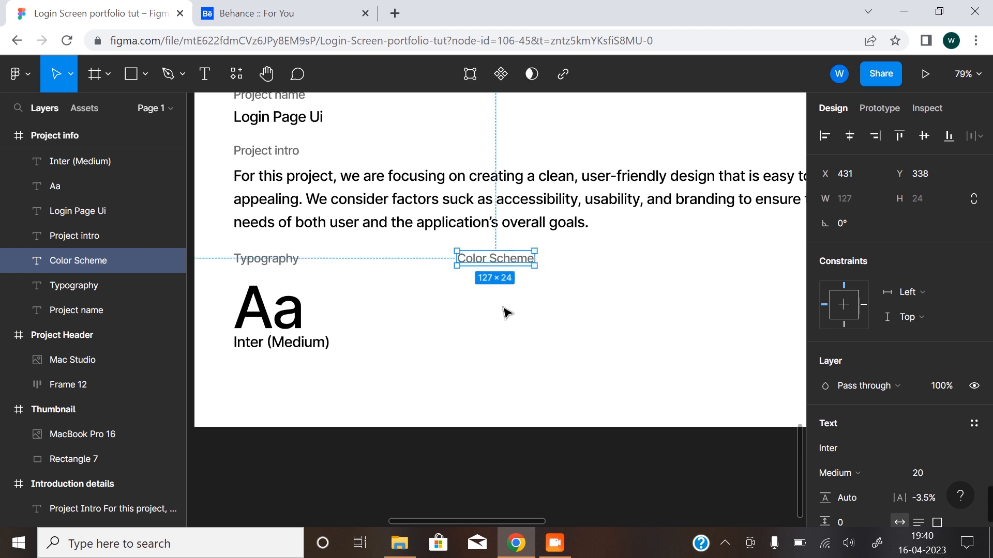
key(Escape)
Draw a rectangle about 192 × 95 beneath the Color Scheme label.
key(r)
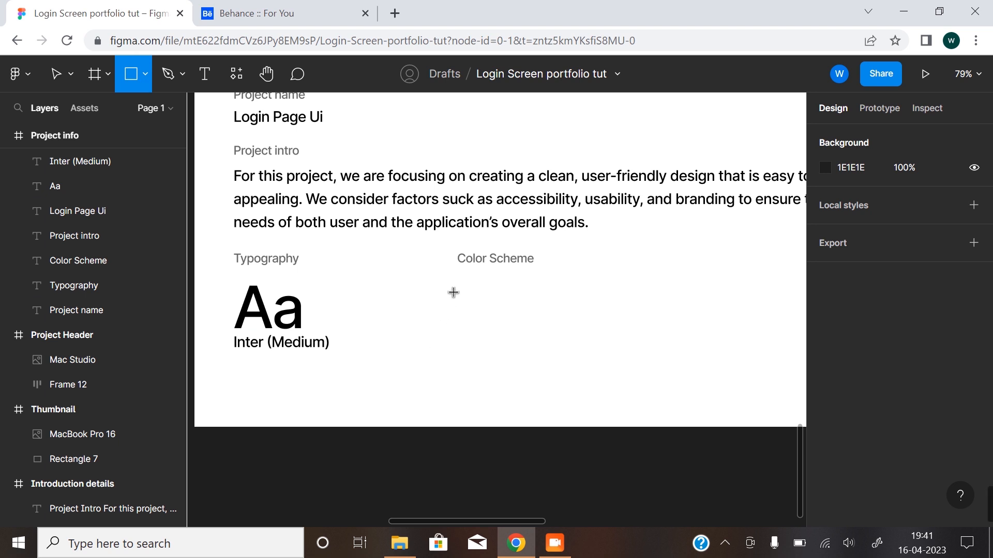
mouse_move(459, 290)
mouse_down()
mouse_move(570, 362)
mouse_move(576, 348)
mouse_up()
click(640, 342)
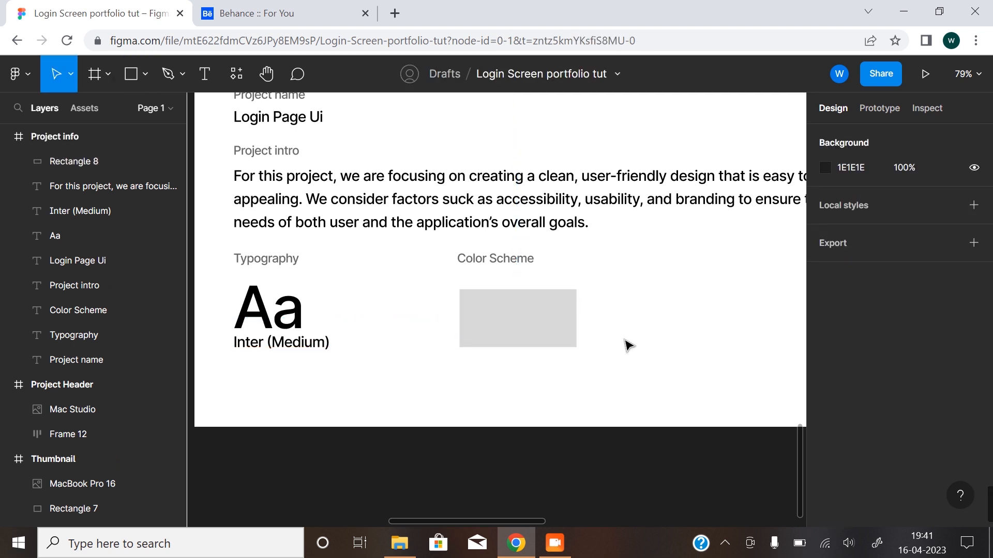
Align the rectangle's left edge with the Color Scheme label at X 431 and extend its top edge upward to a height of 124.
drag(608, 389, 503, 386)
scroll(508, 385, down, 10)
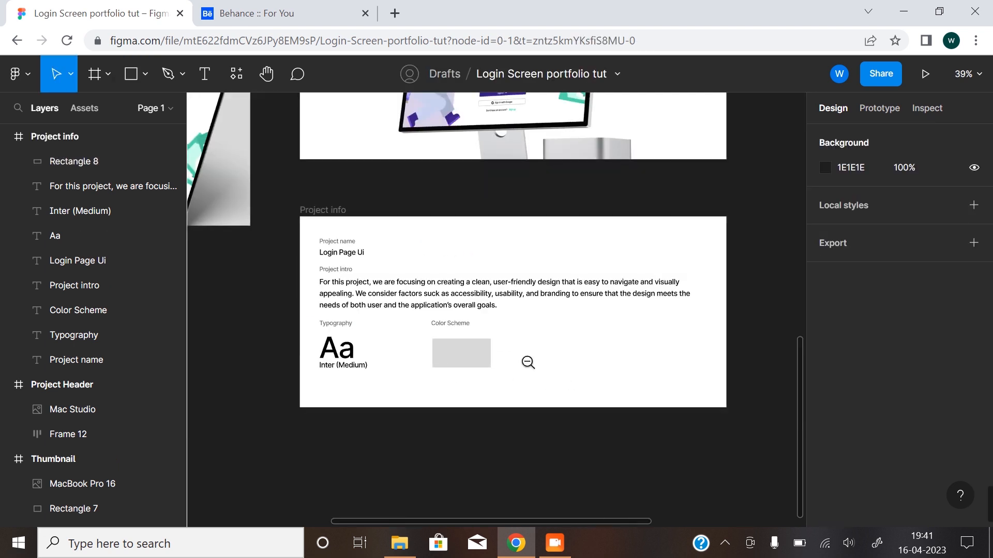
drag(466, 458, 481, 458)
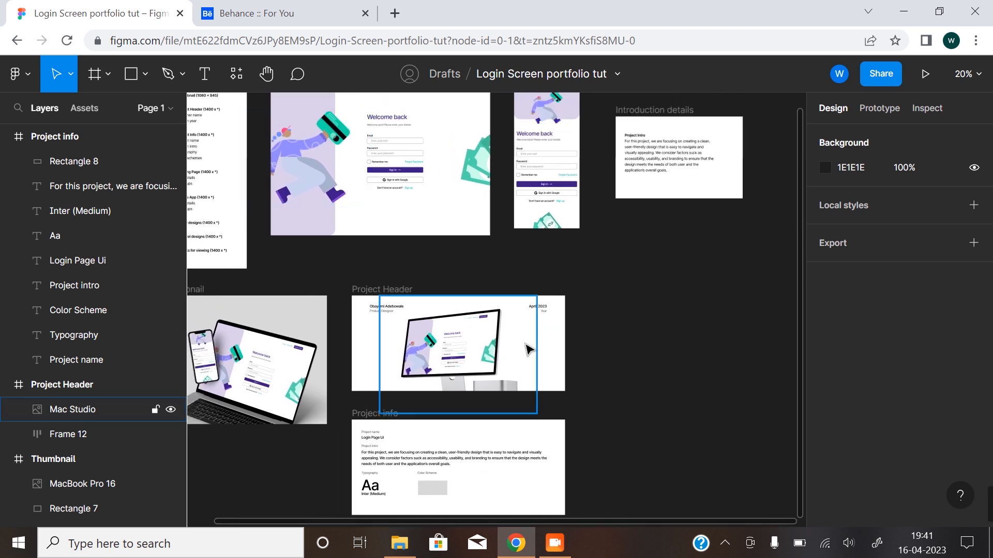
alt+click(489, 468)
click(478, 475)
click(489, 485)
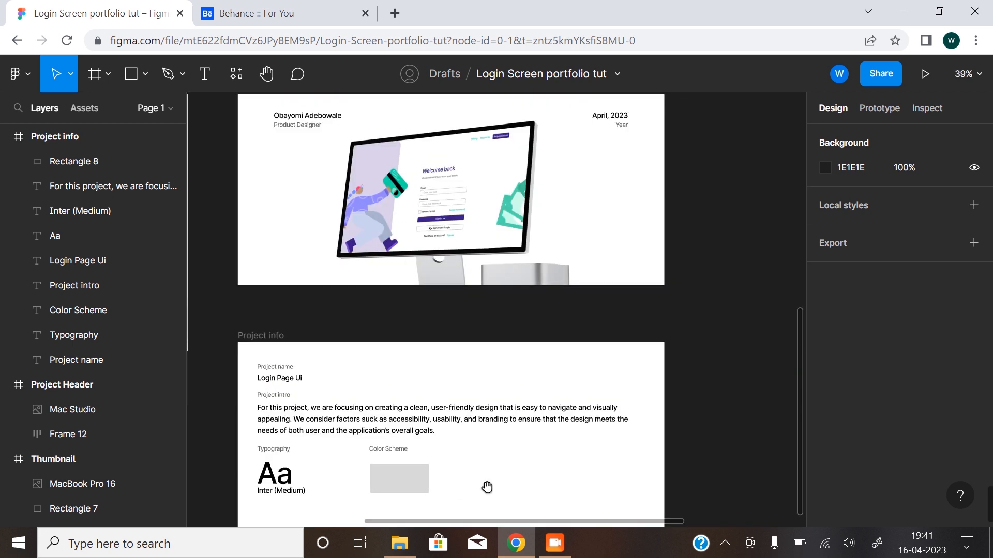
scroll(486, 465, down, 3)
click(402, 355)
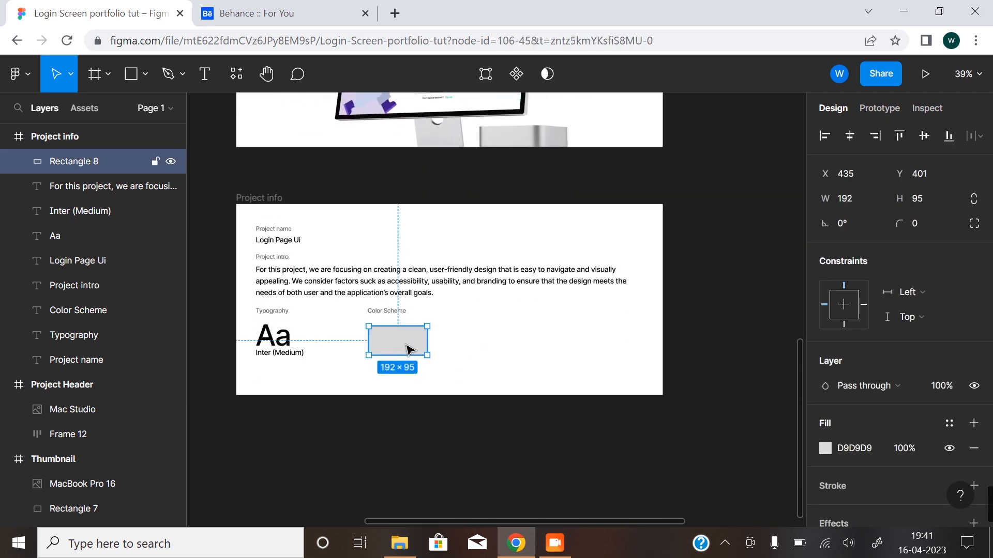
click(381, 326)
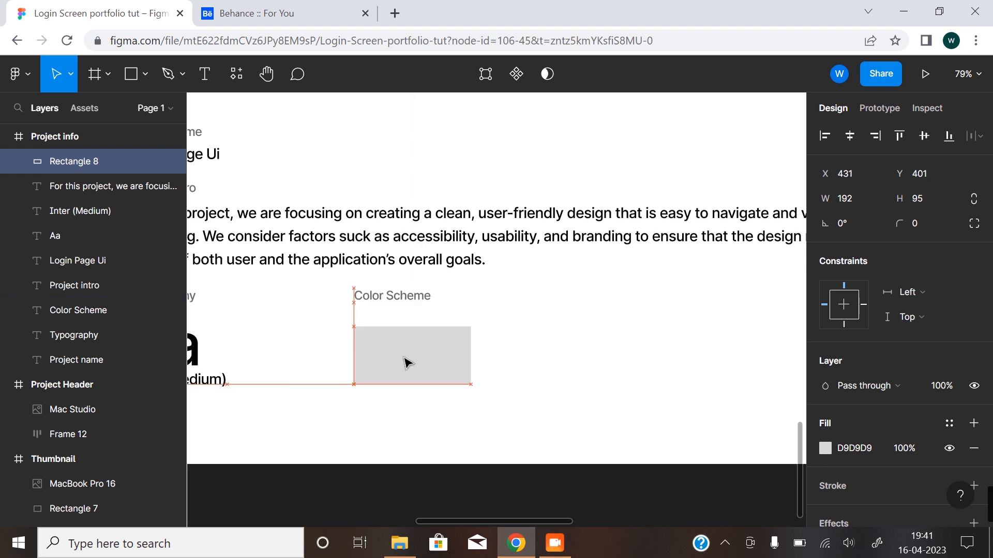
drag(413, 327, 414, 309)
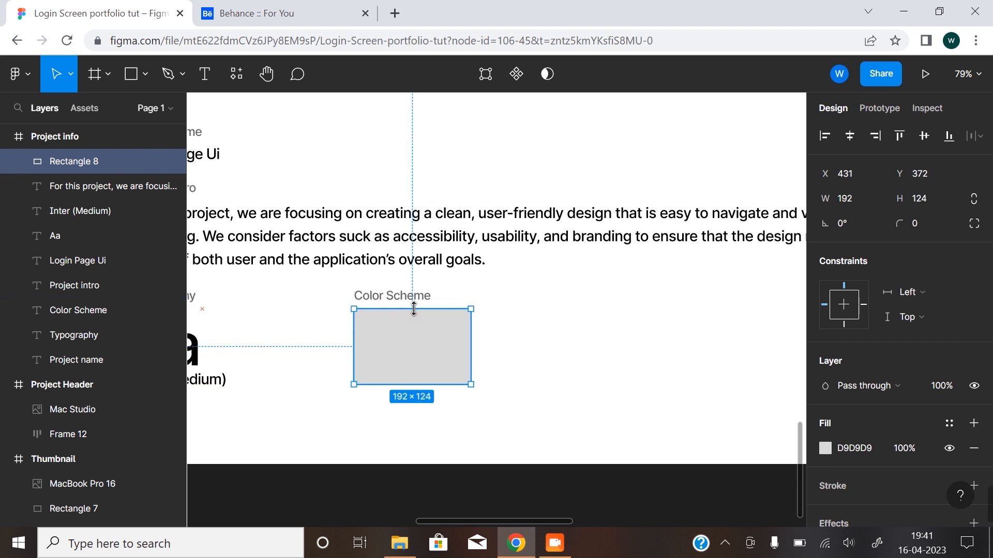
Duplicate the rectangle three times in an evenly spaced row to its right, at X 653, 875 and 1097.
click(549, 350)
click(417, 348)
drag(419, 347, 673, 344)
drag(416, 373, 284, 382)
drag(545, 365, 685, 368)
click(394, 443)
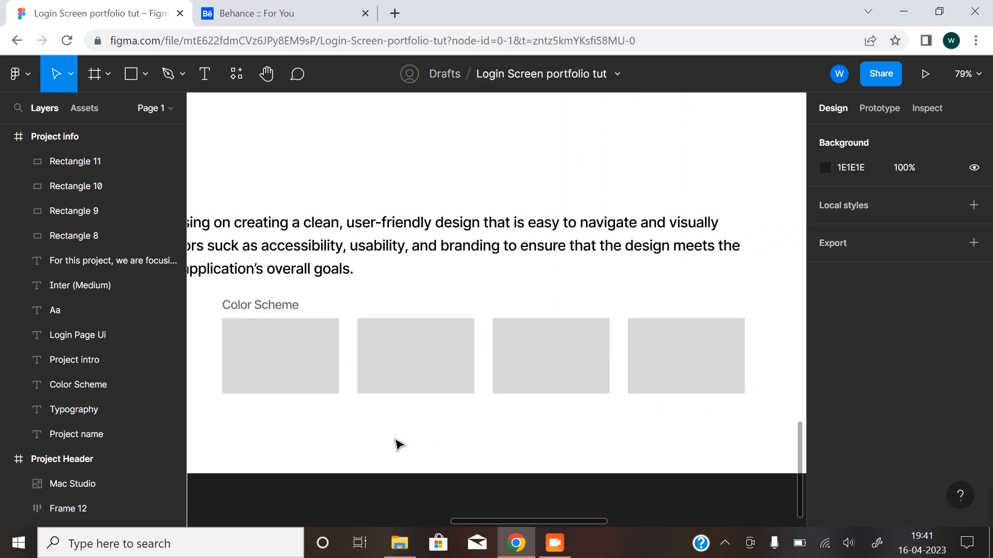
Fill the first color swatch with the document's dark purple 3C1D88 and the second with the document's teal green.
scroll(390, 439, down, 6)
drag(366, 431, 441, 390)
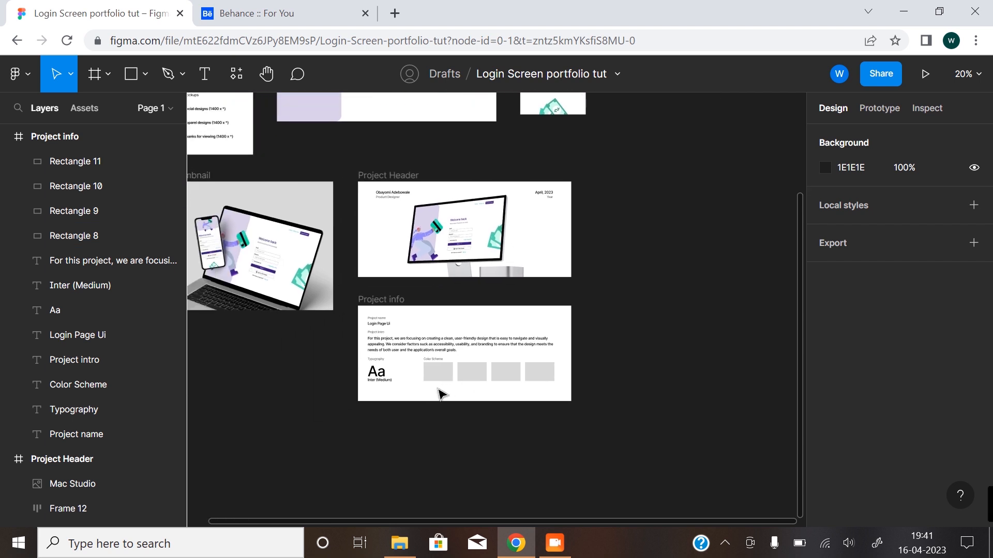
scroll(406, 344, up, 3)
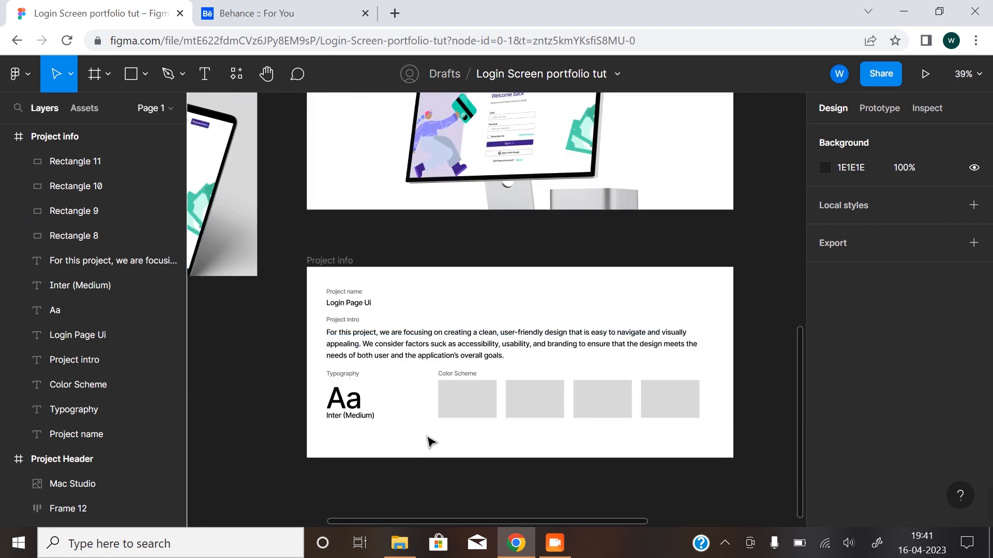
scroll(476, 414, up, 1)
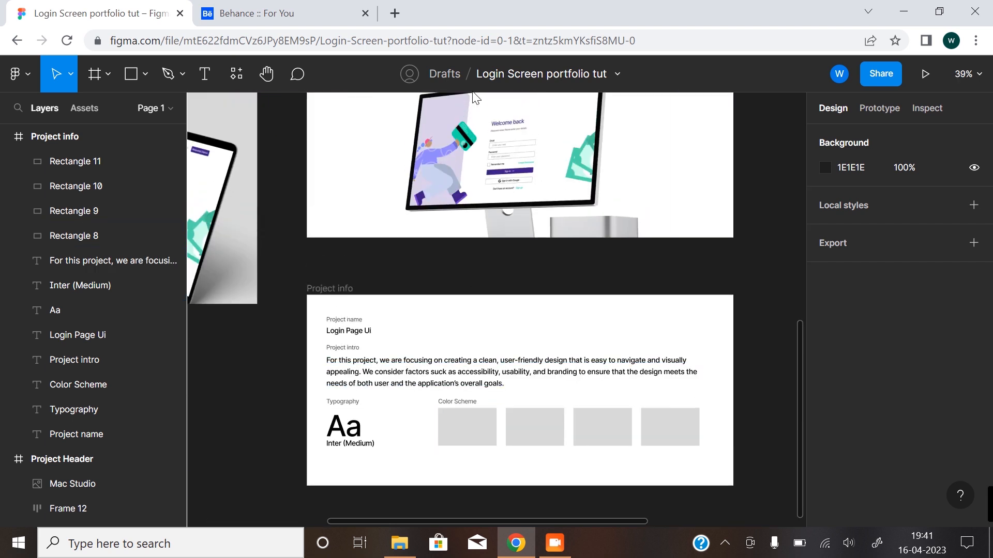
click(479, 435)
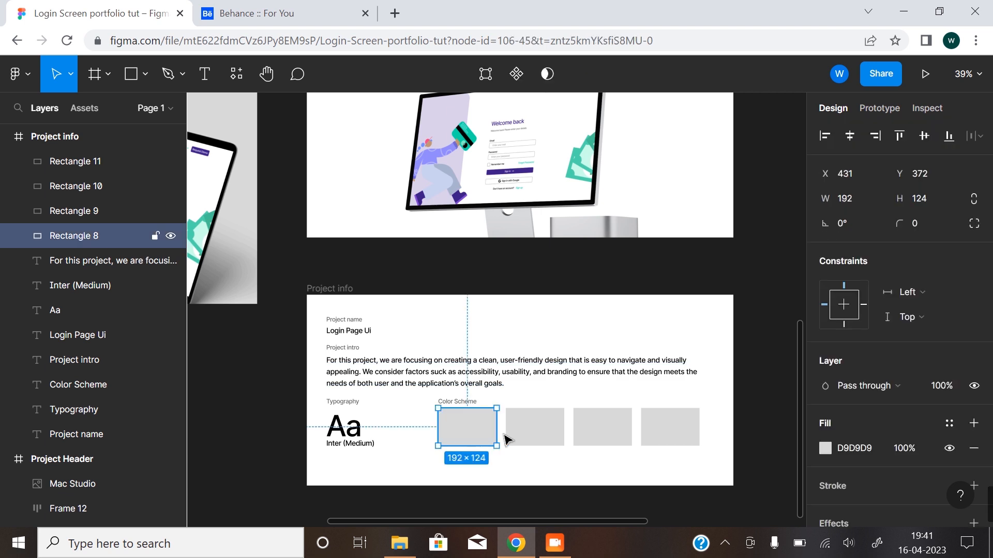
click(825, 447)
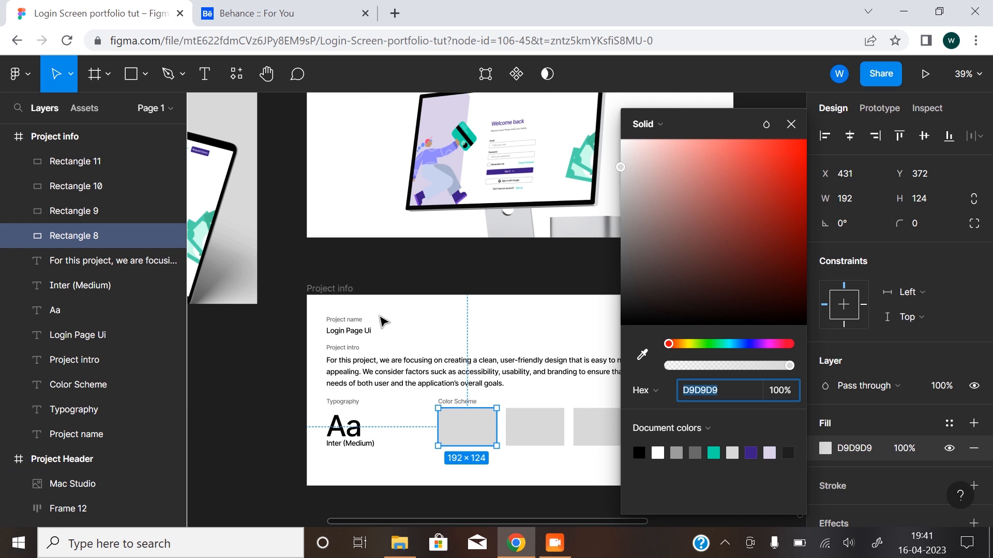
click(752, 453)
click(557, 429)
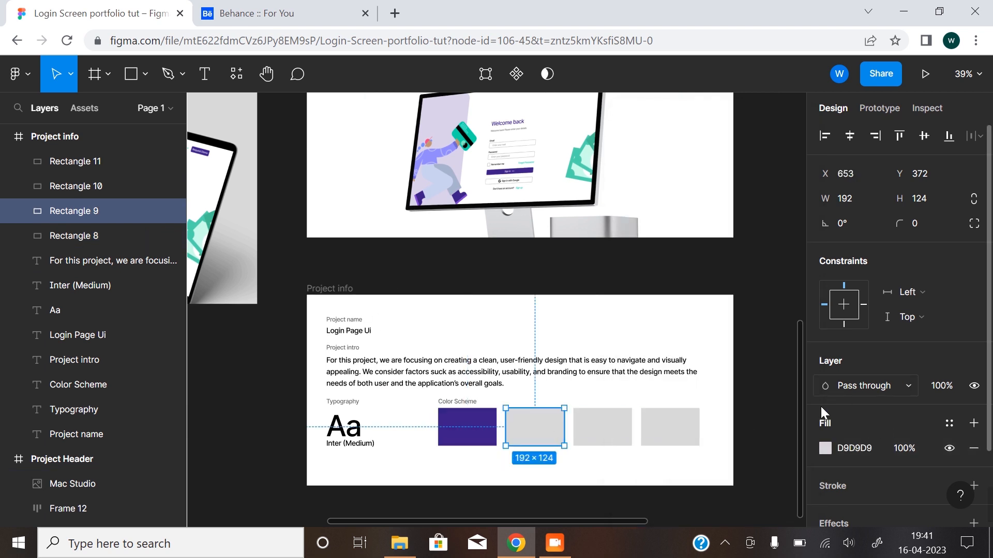
click(825, 448)
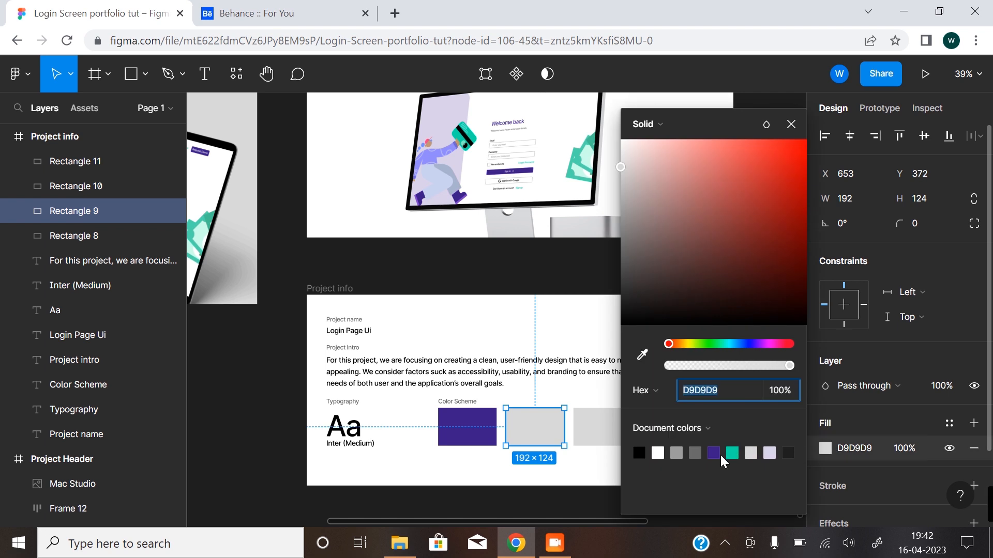
click(733, 453)
Fill the third color swatch with black 000000 and the fourth with the document's light lavender.
click(596, 430)
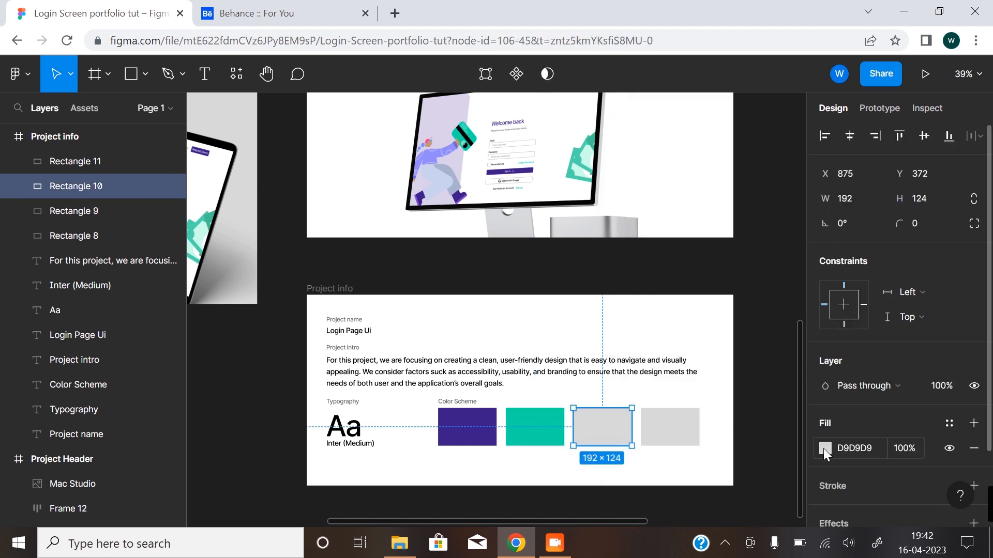
click(824, 449)
click(640, 452)
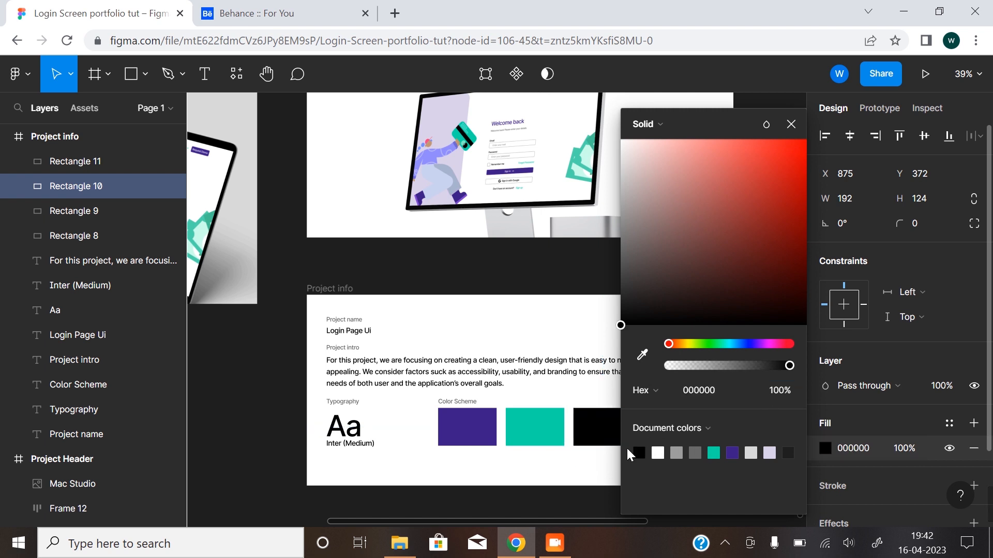
click(549, 467)
click(688, 428)
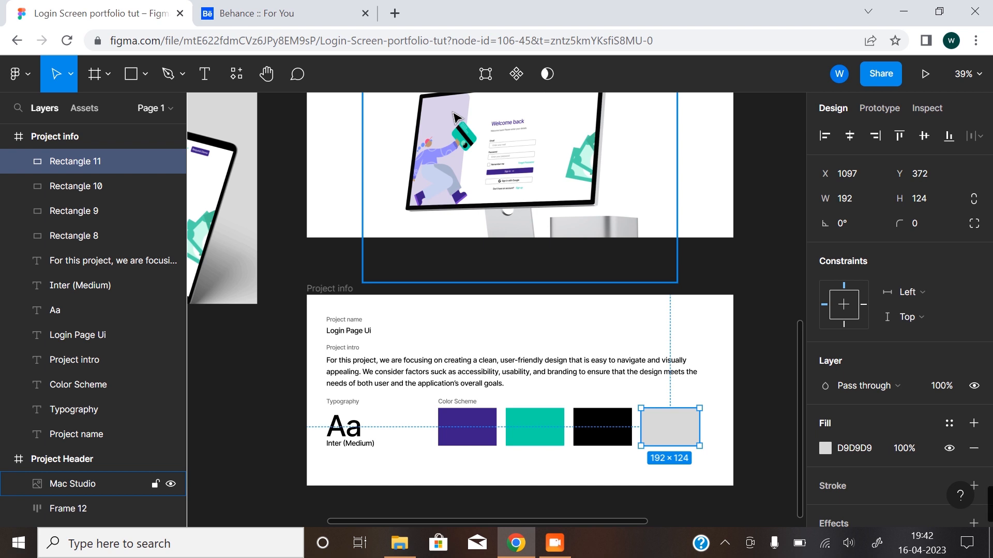
click(825, 448)
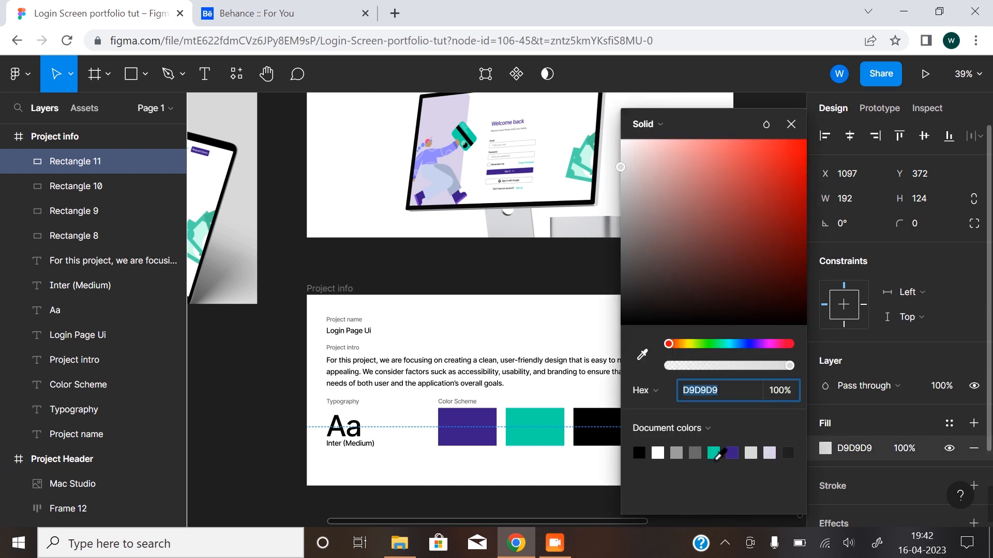
click(770, 453)
click(573, 477)
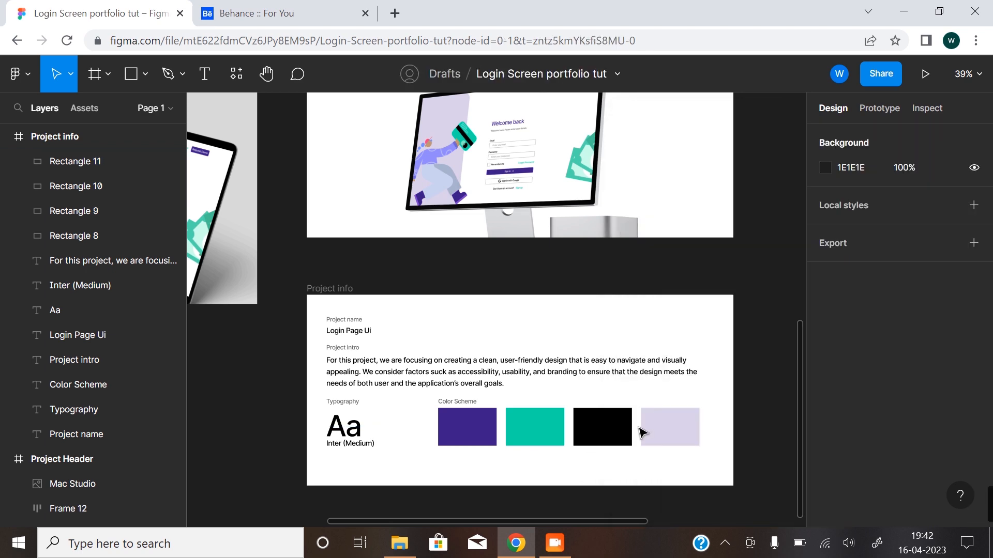
Duplicate the "Inter (Medium)" text onto the purple swatch and move the copy to the top of the Project info layer order.
drag(546, 461, 632, 307)
ctrl+click(459, 372)
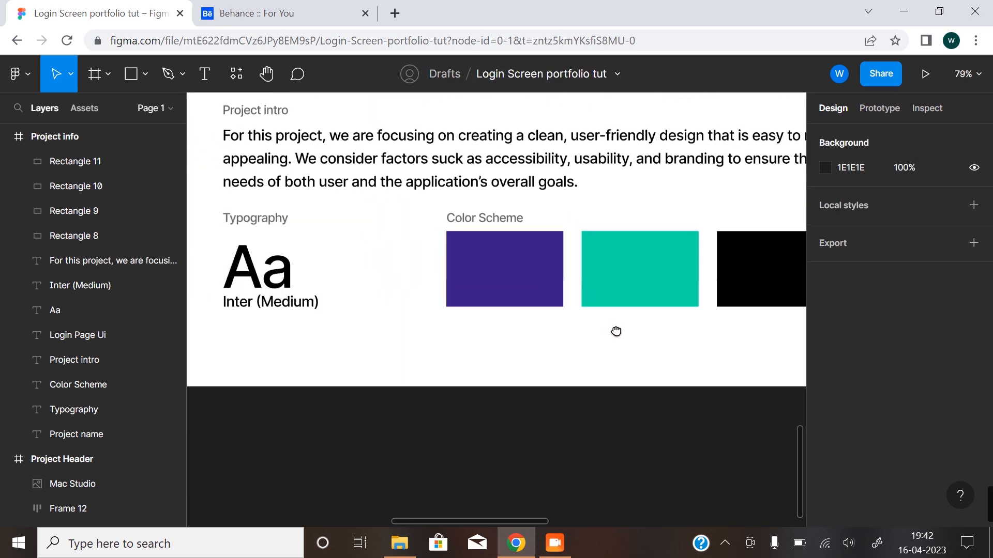
click(296, 313)
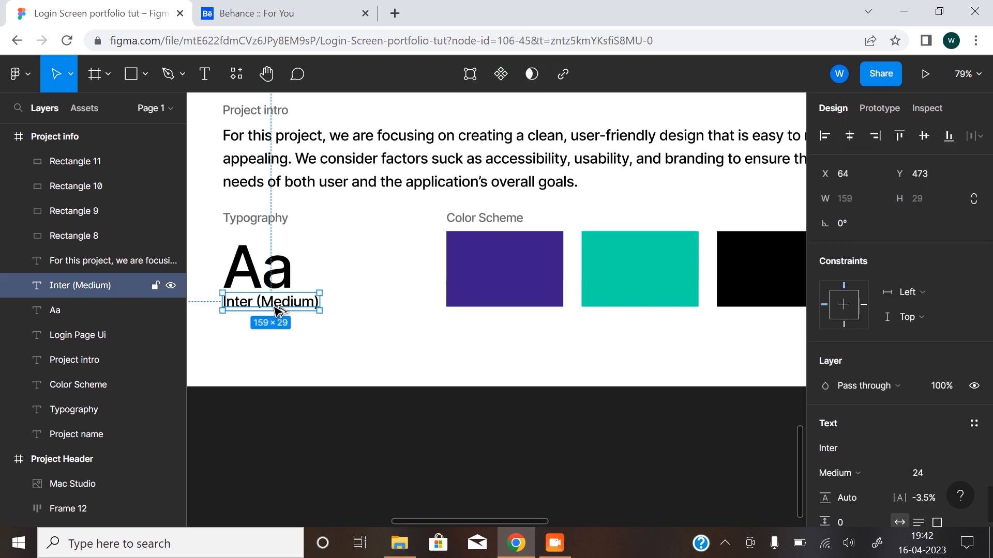
drag(279, 310, 514, 279)
drag(96, 284, 102, 150)
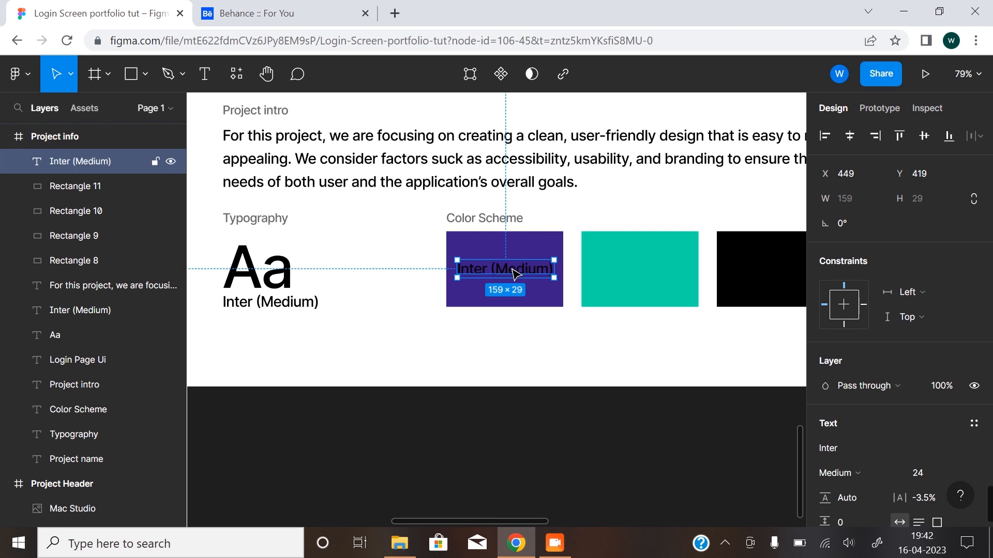
Set the font size of the text on the purple swatch to 20 and shift it to X 460, Y 430.
scroll(864, 367, down, 3)
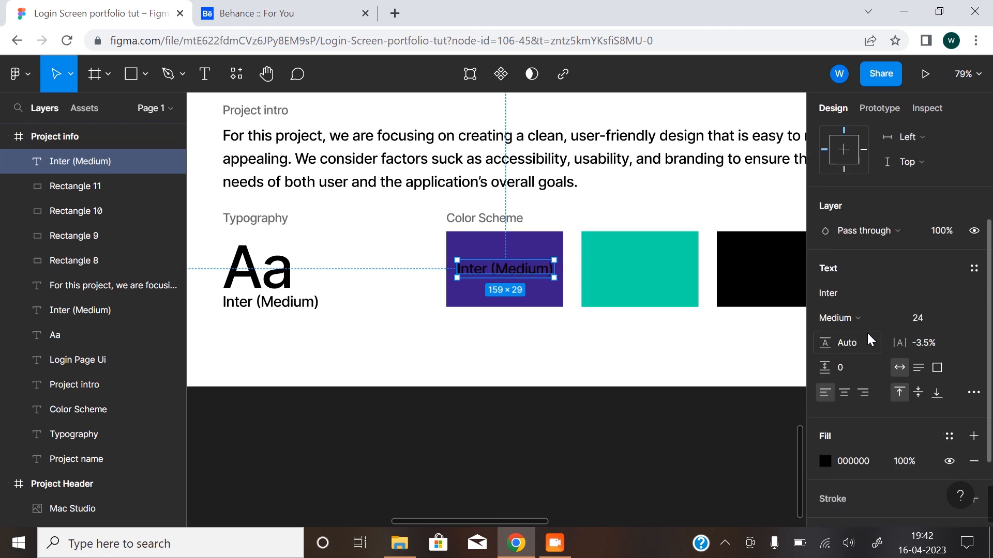
click(957, 320)
click(950, 294)
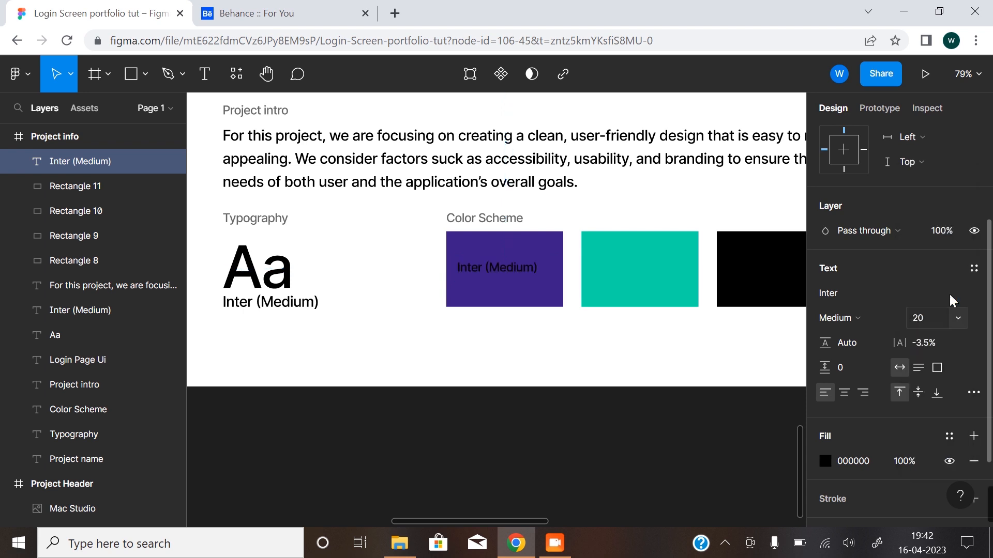
click(467, 221)
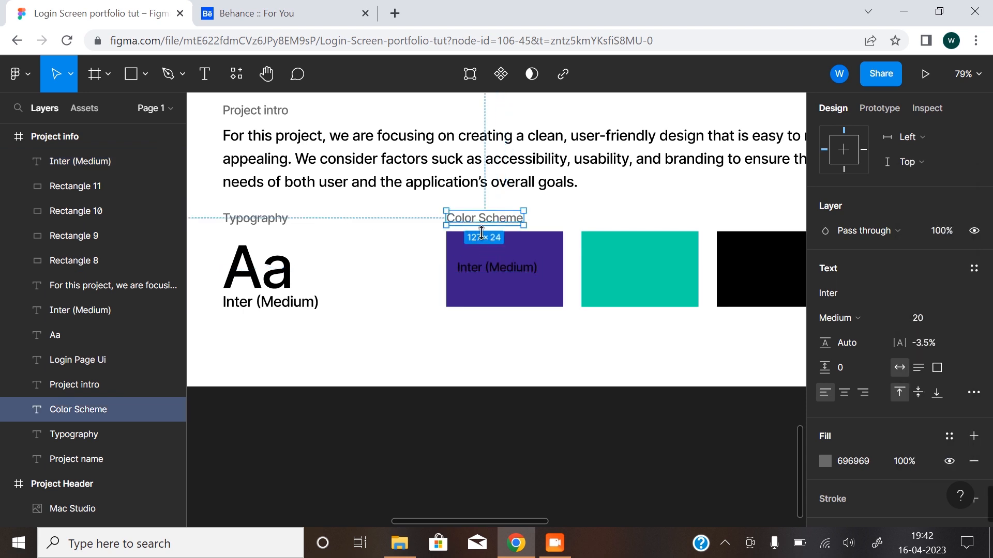
click(492, 268)
drag(512, 275, 518, 282)
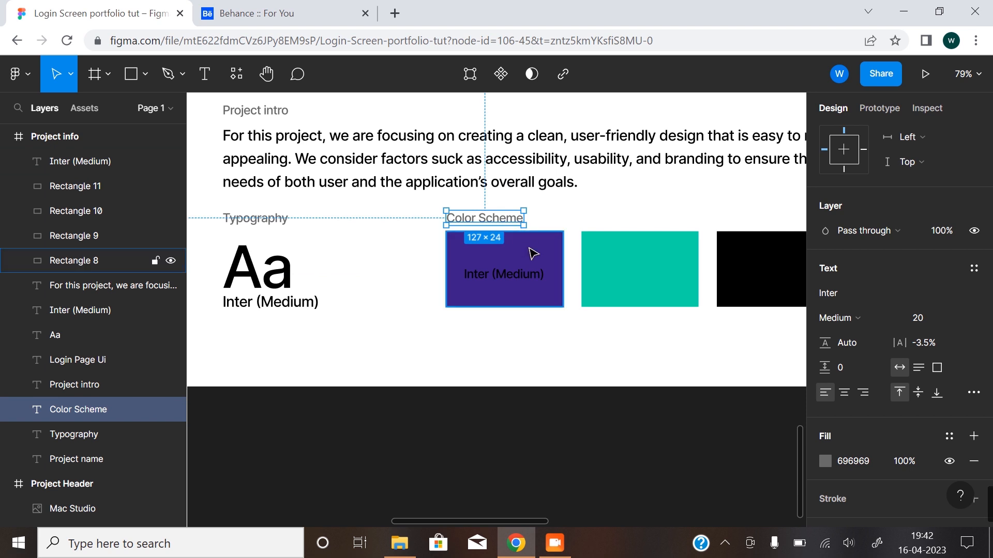
Copy the purple swatch's hex code and replace the text on that swatch with "#3C1D88".
click(512, 242)
click(825, 357)
key(ctrl+c)
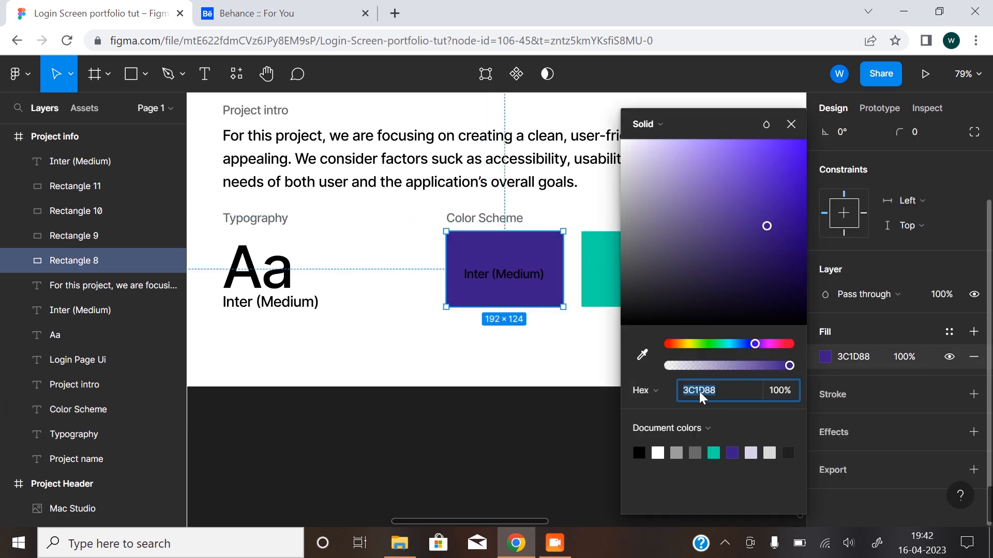
click(504, 279)
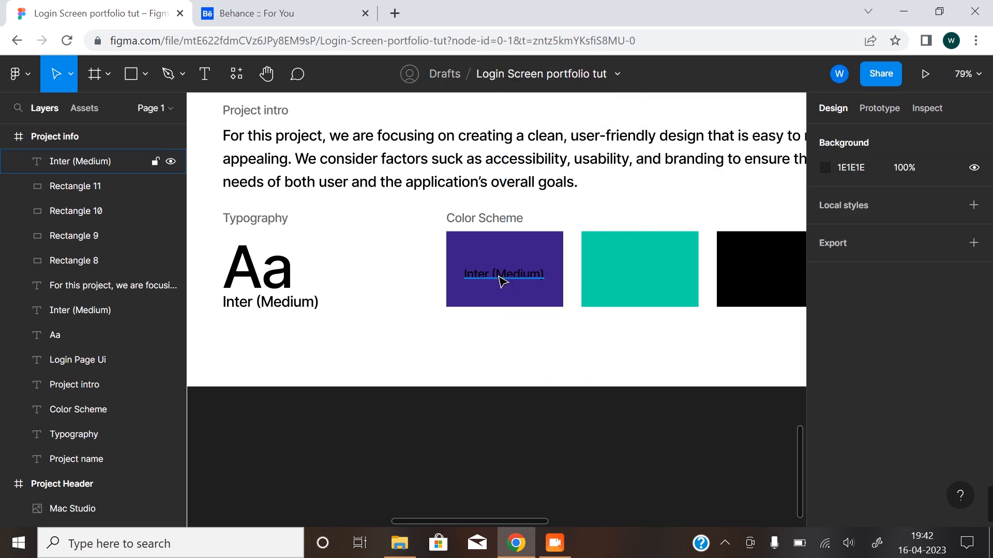
text(#)
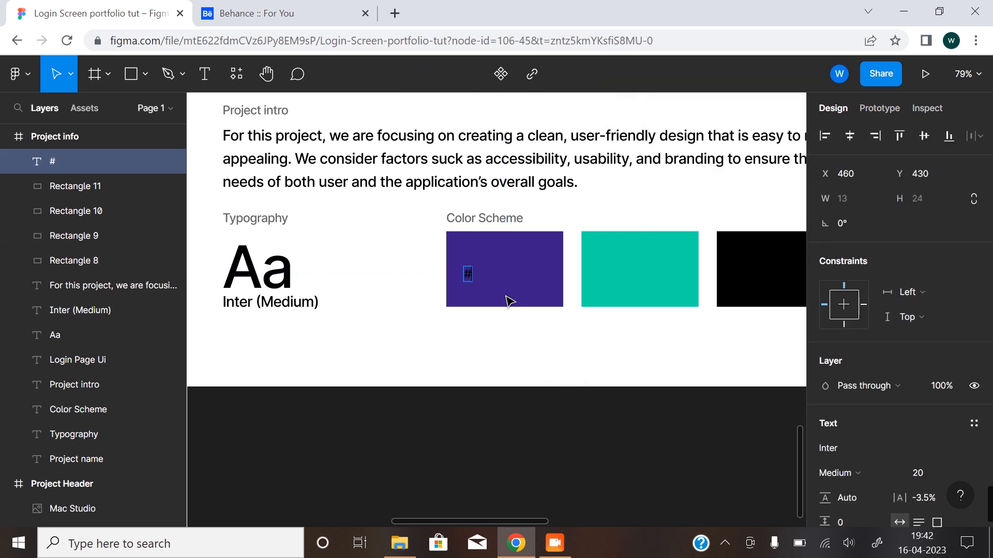
key(ctrl+v)
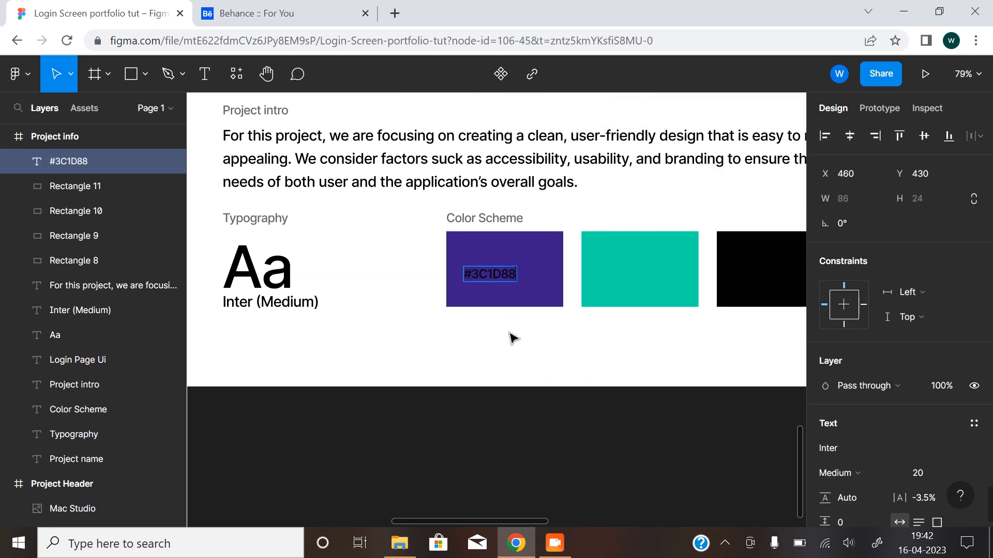
key(Escape)
Fill the #3C1D88 label with white and center it on the purple swatch at X 484, Y 418.
scroll(842, 437, down, 3)
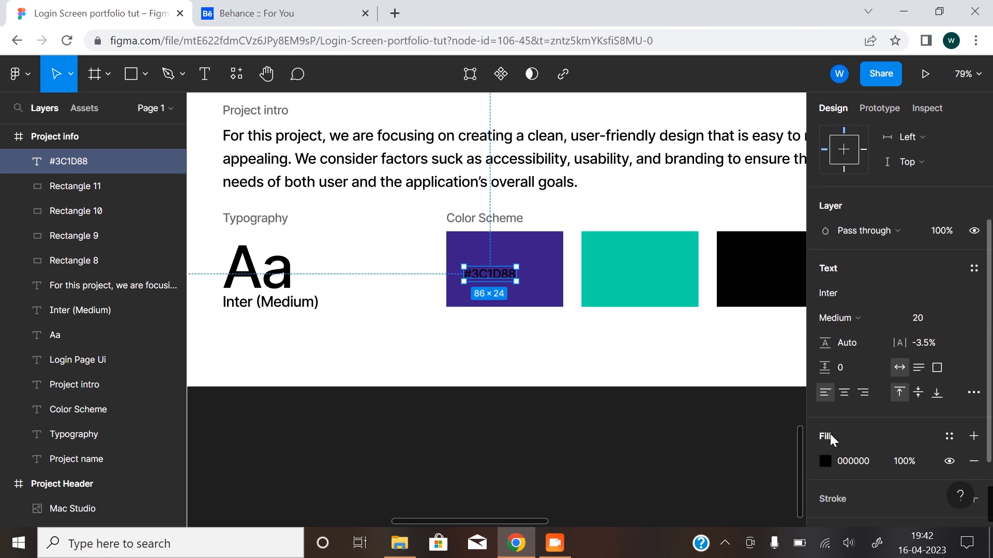
click(826, 462)
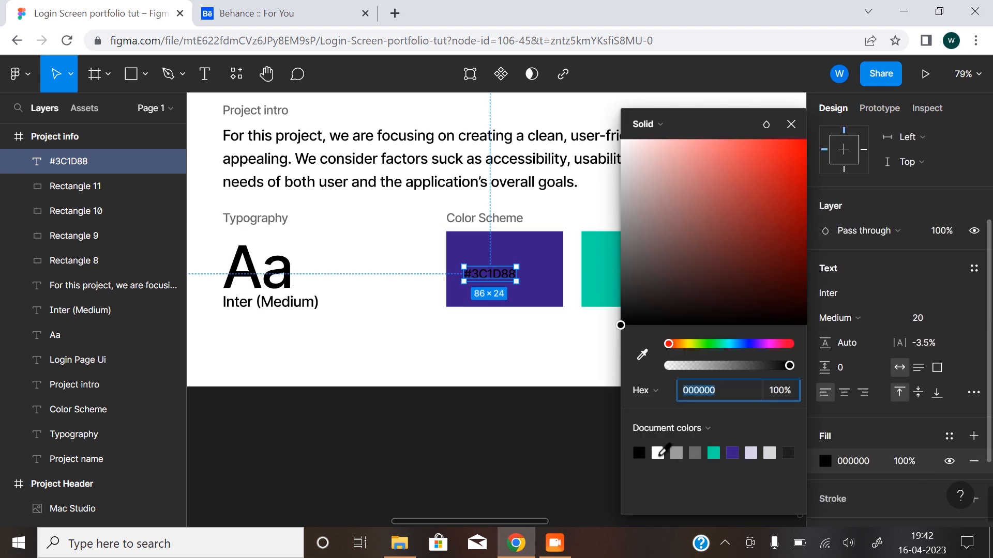
click(658, 453)
click(549, 433)
mouse_move(495, 270)
mouse_down()
mouse_move(517, 271)
mouse_move(510, 269)
mouse_up()
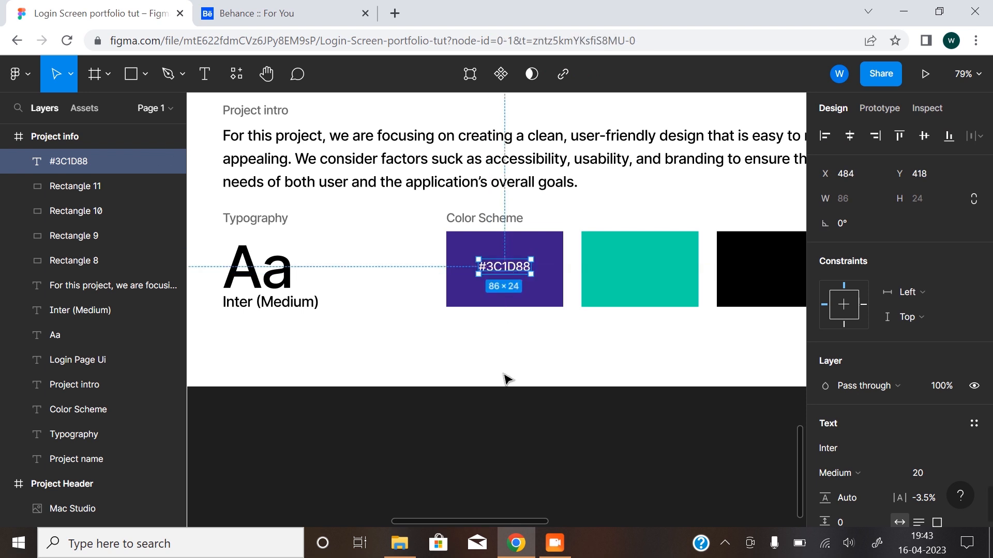
click(505, 377)
Duplicate the hex label onto the teal swatch and change the copy to that swatch's code, #00DCA7.
click(531, 279)
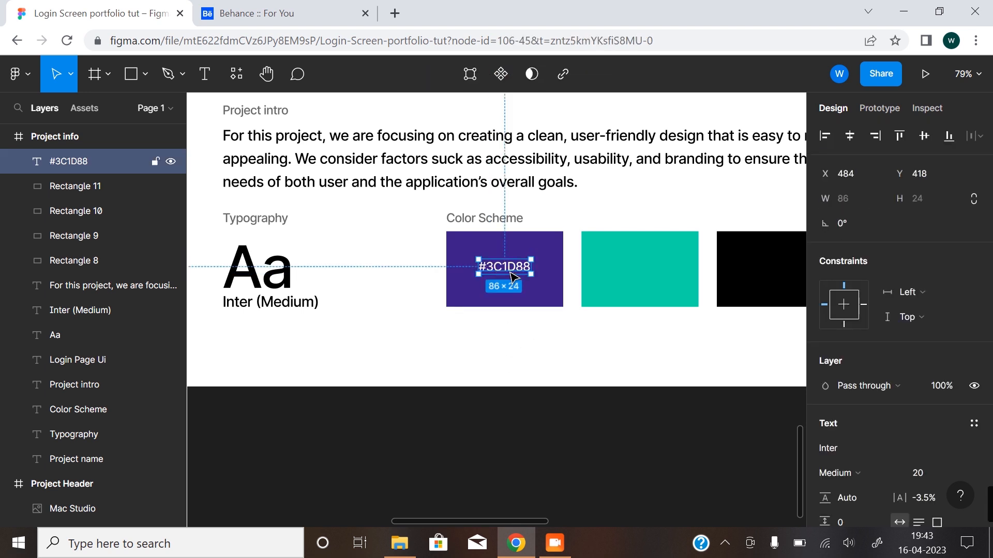
drag(514, 277, 652, 275)
click(676, 251)
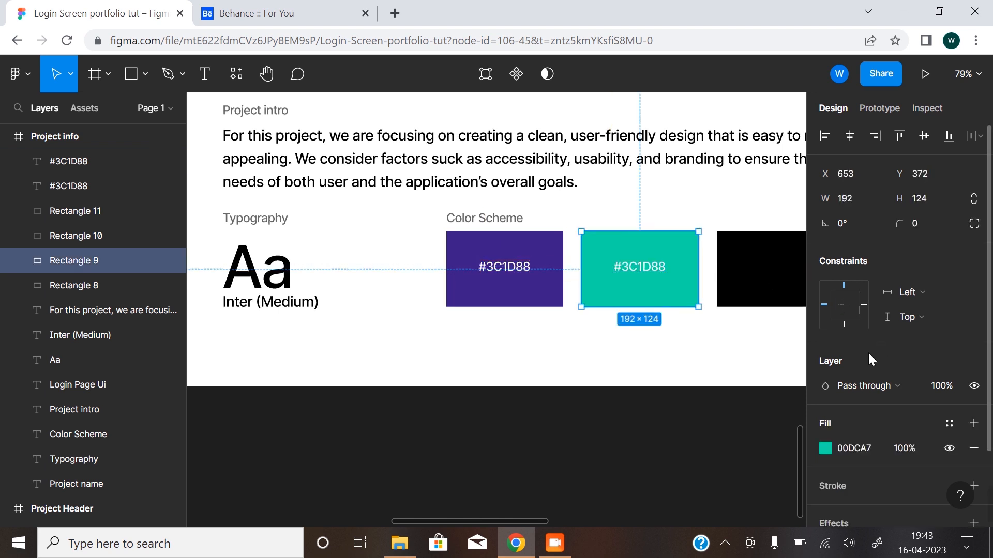
click(825, 448)
click(698, 398)
key(ctrl+c)
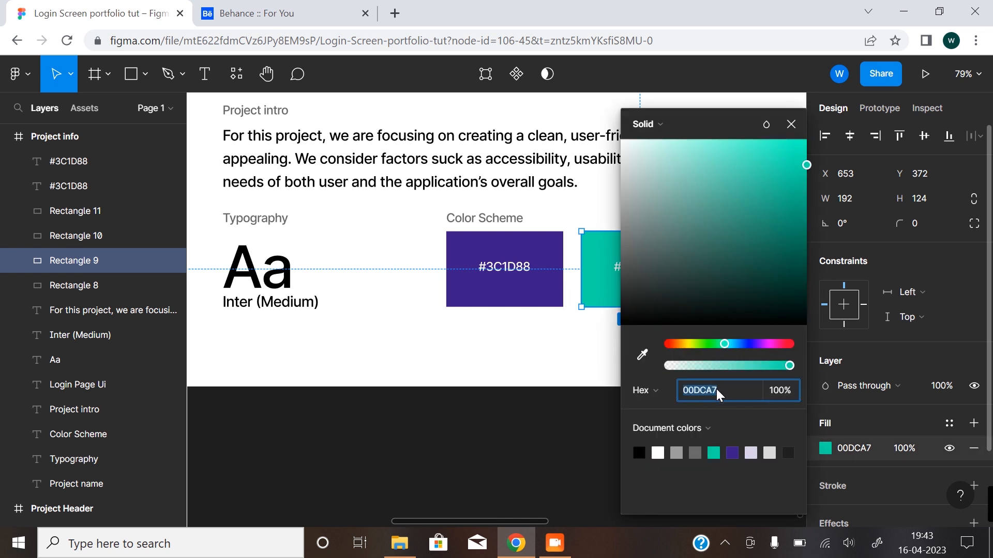
click(598, 343)
click(641, 270)
double_click(642, 270)
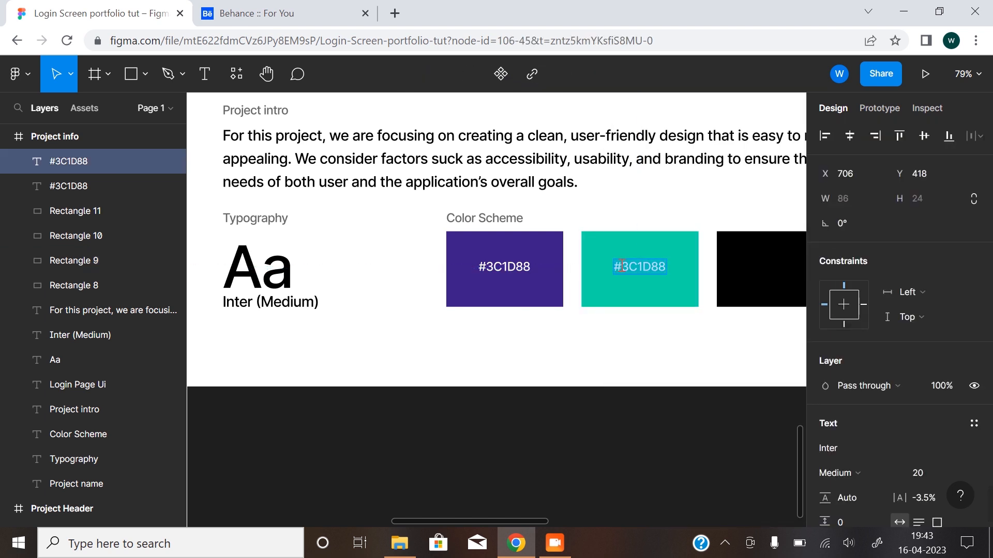
drag(623, 266, 671, 266)
key(ctrl+v)
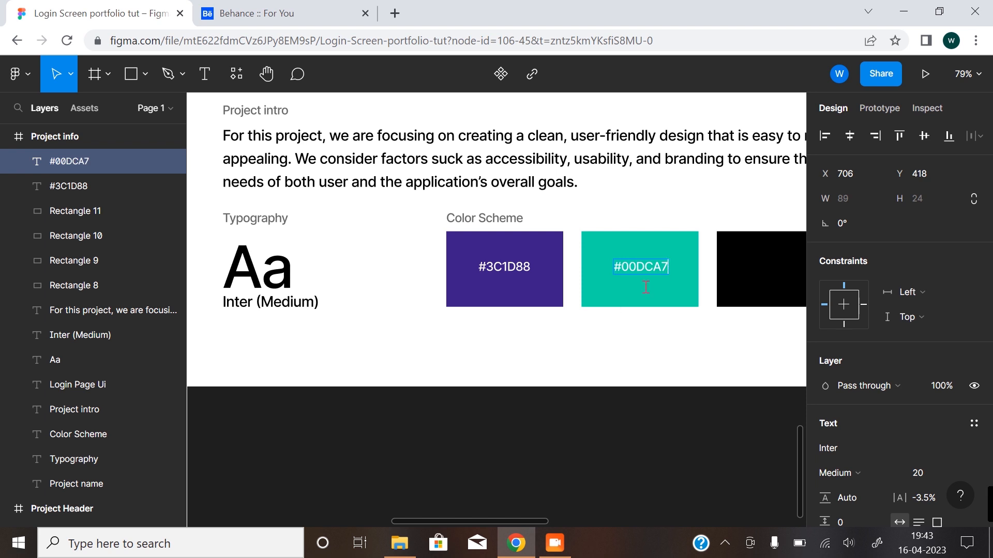
click(617, 304)
Duplicate the teal swatch's label onto the black swatch at X 926, Y 418 and change the copy to #000000.
mouse_move(666, 286)
mouse_down()
mouse_move(402, 347)
mouse_move(512, 337)
mouse_up()
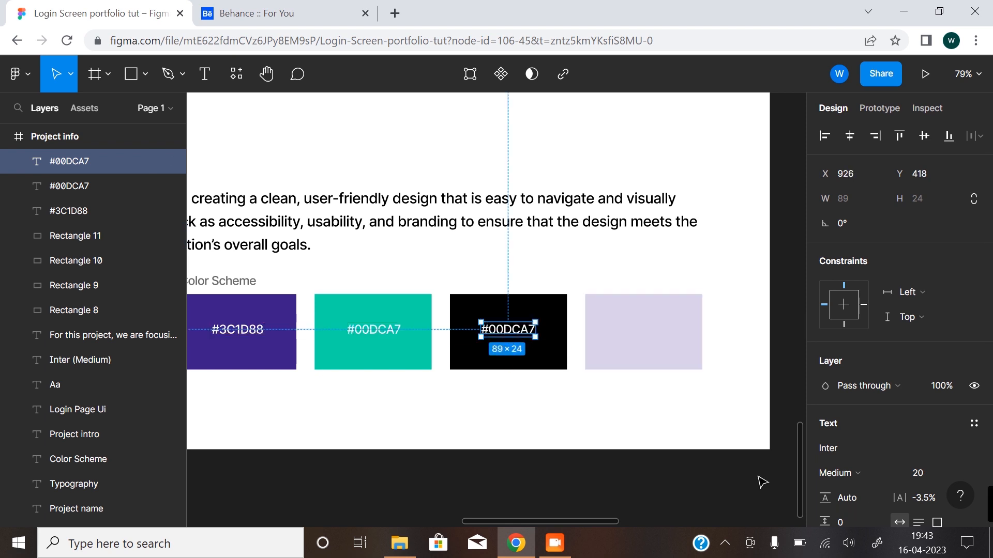
scroll(858, 461, down, 5)
click(826, 386)
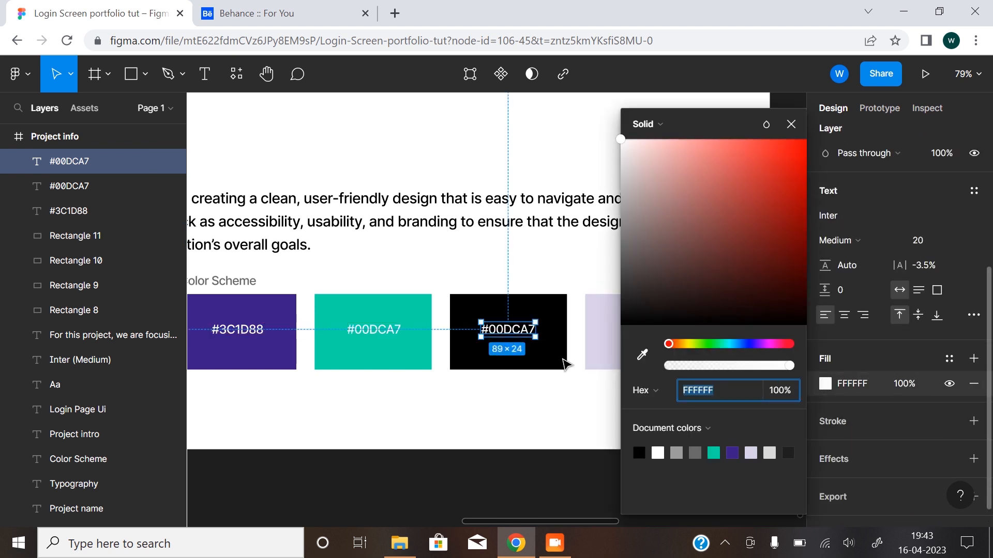
click(554, 307)
click(825, 356)
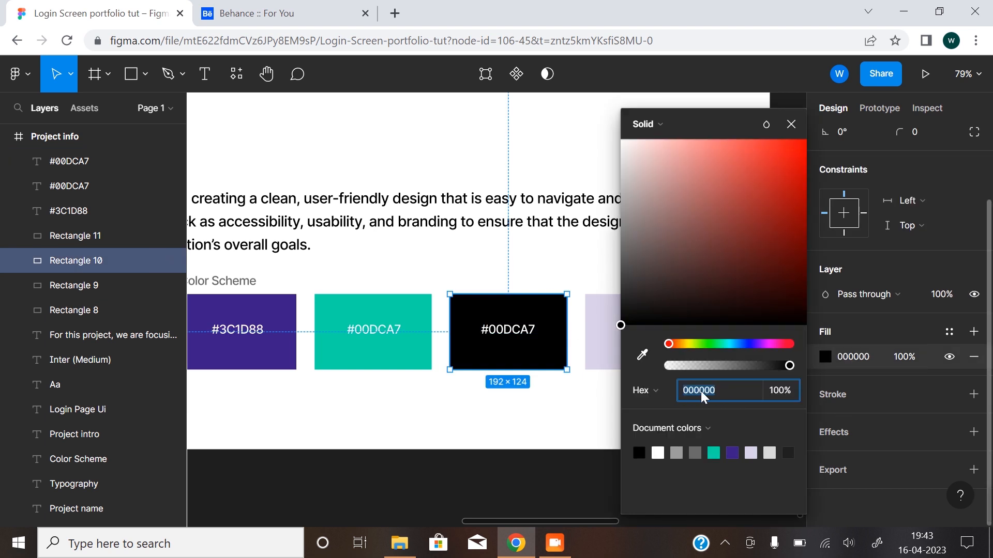
click(512, 331)
double_click(515, 329)
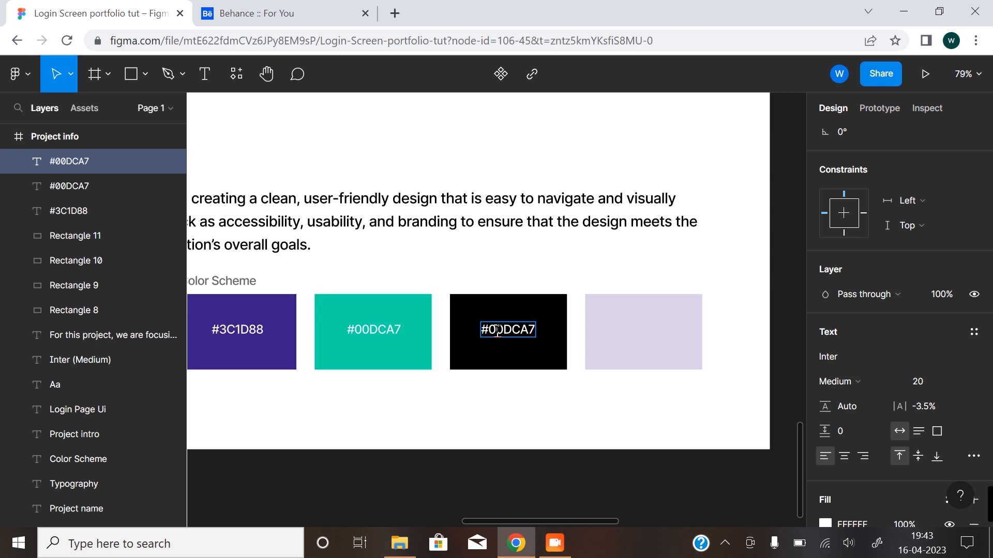
drag(494, 329, 537, 329)
click(491, 329)
drag(504, 331, 547, 337)
text(000000)
key(Escape)
Duplicate the black swatch's label onto the lavender swatch and change the copy to that swatch's code, #D8D1E7.
drag(511, 335, 645, 330)
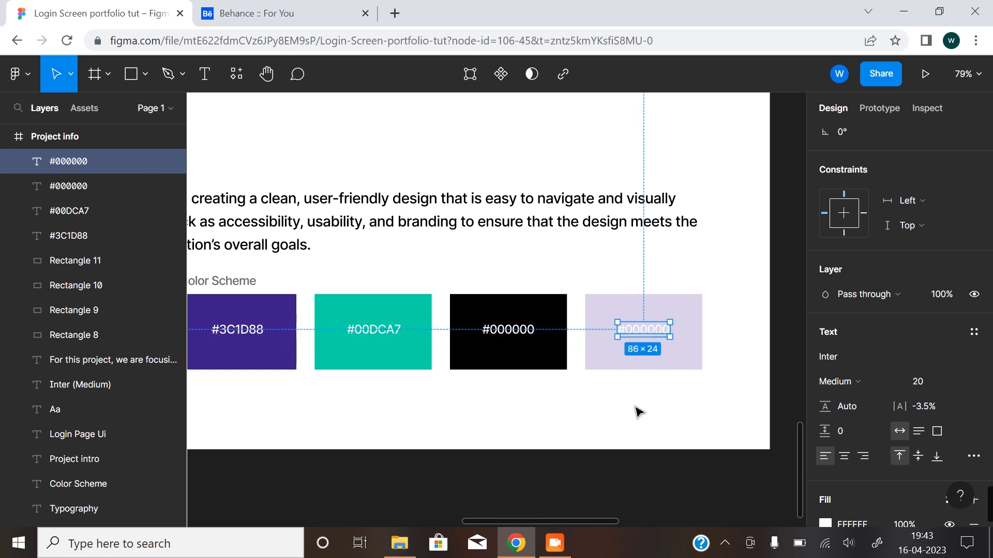
click(654, 359)
click(824, 356)
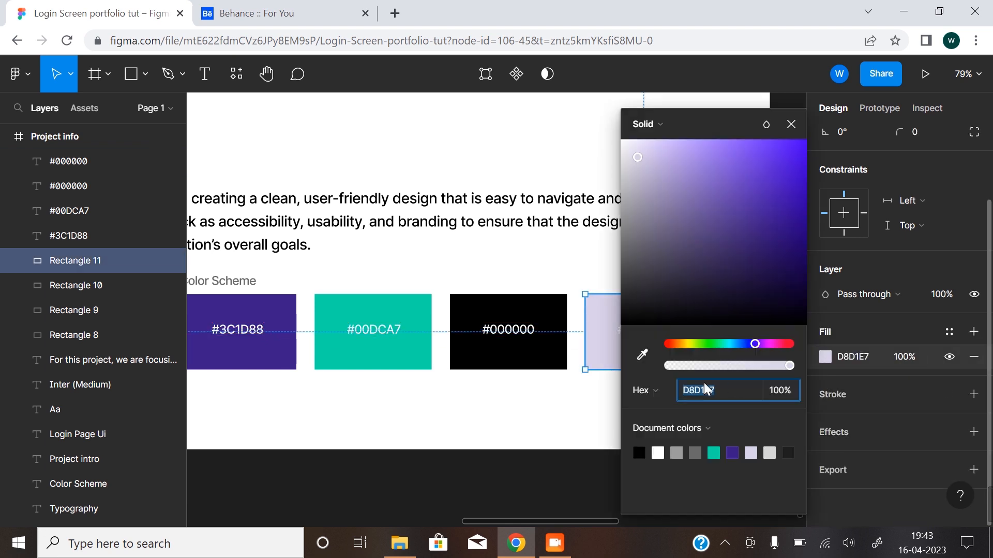
click(583, 391)
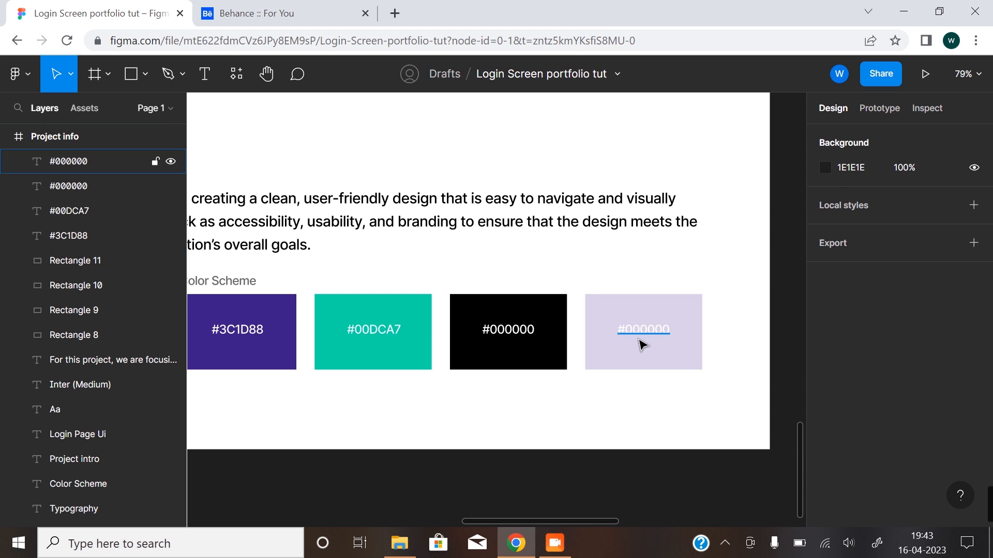
double_click(639, 338)
click(626, 332)
drag(627, 332, 683, 334)
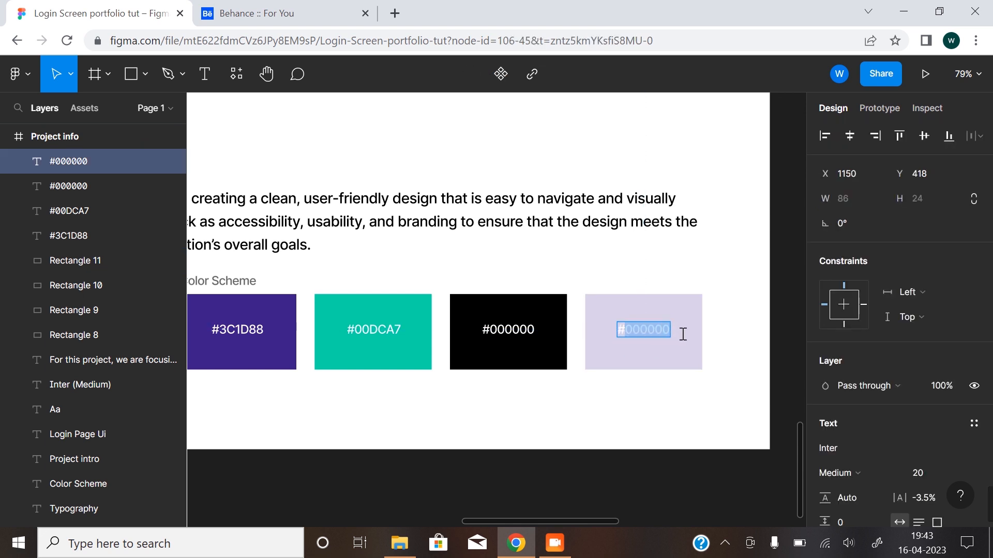
text(D8D1E7)
key(Escape)
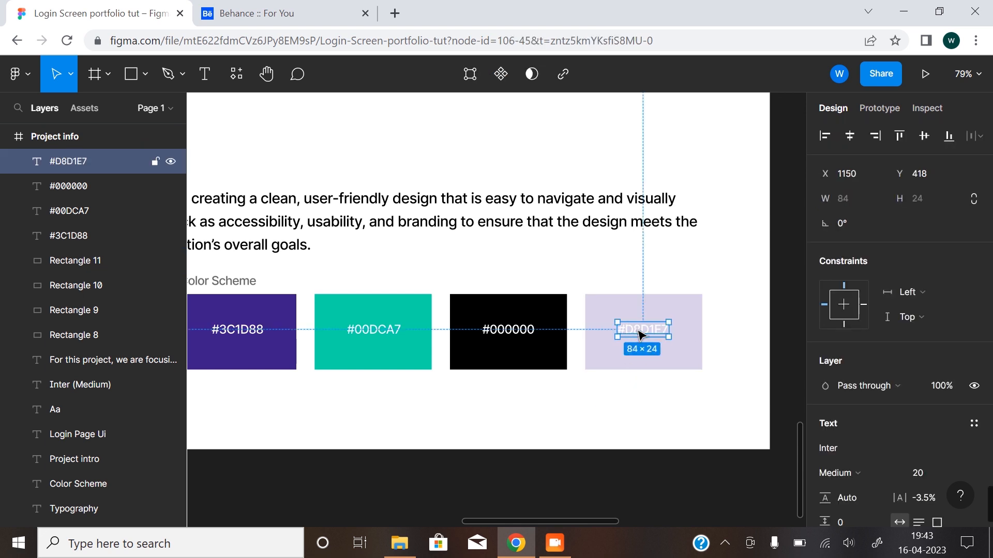
Re-center the #D8D1E7 label on the lavender swatch at X 1151, Y 418.
drag(643, 335, 646, 335)
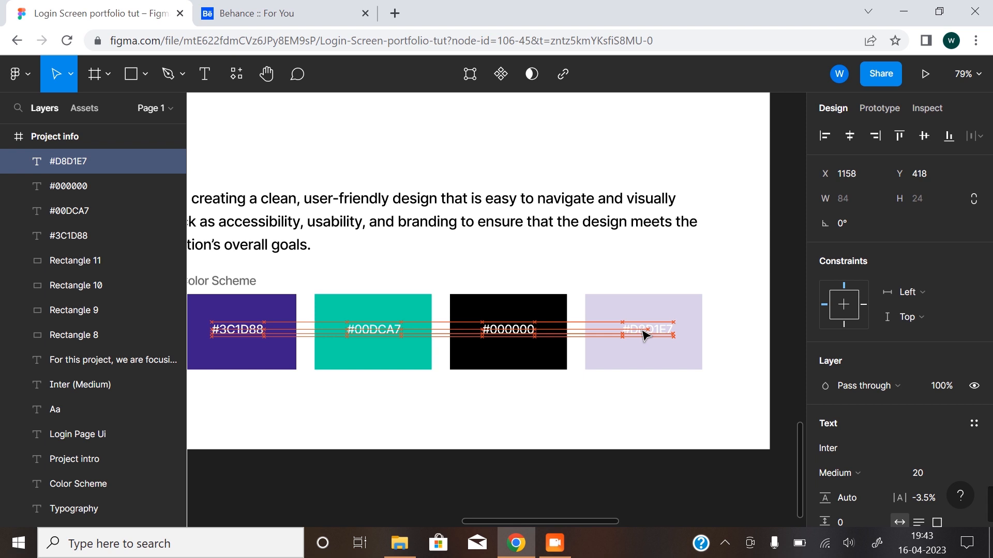
drag(648, 335, 644, 336)
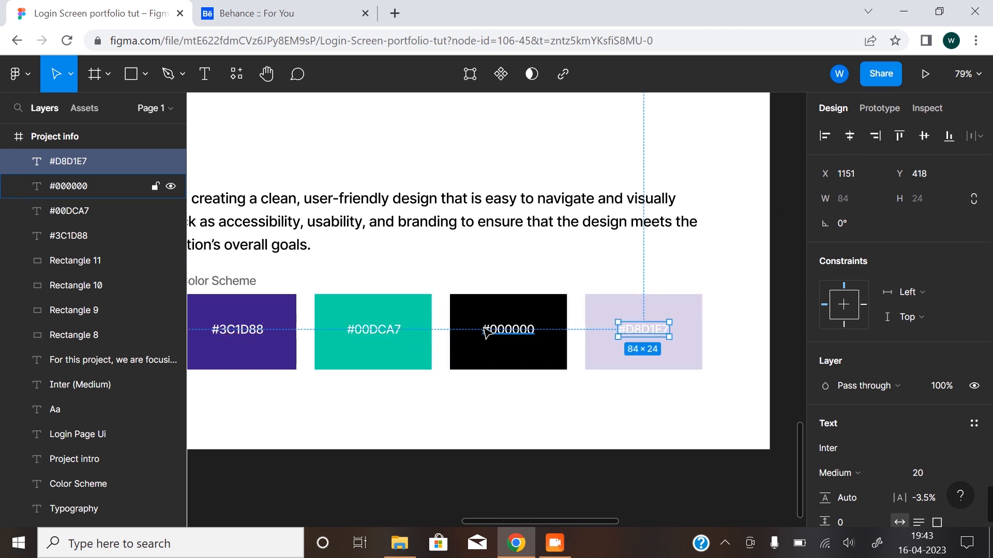
scroll(505, 381, down, 3)
drag(427, 389, 461, 372)
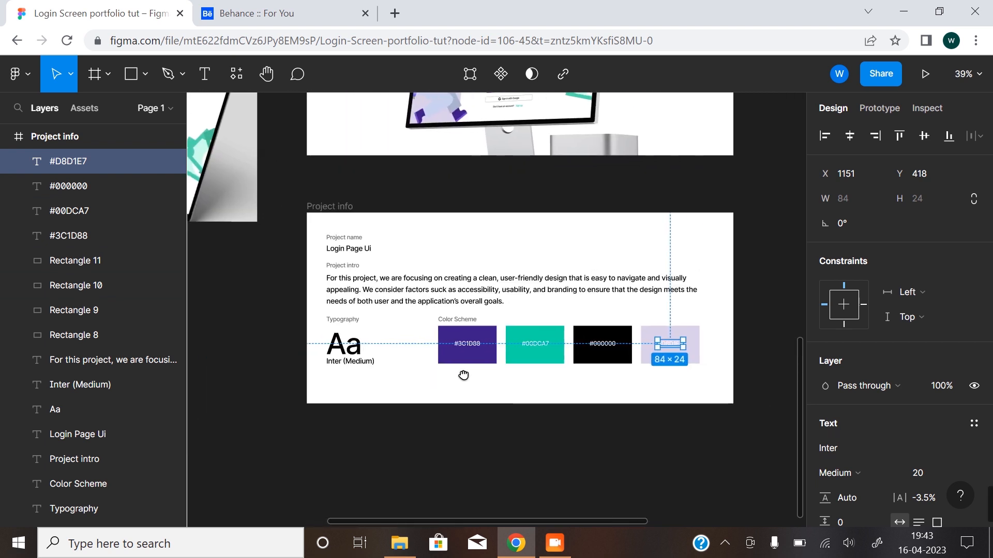
click(417, 437)
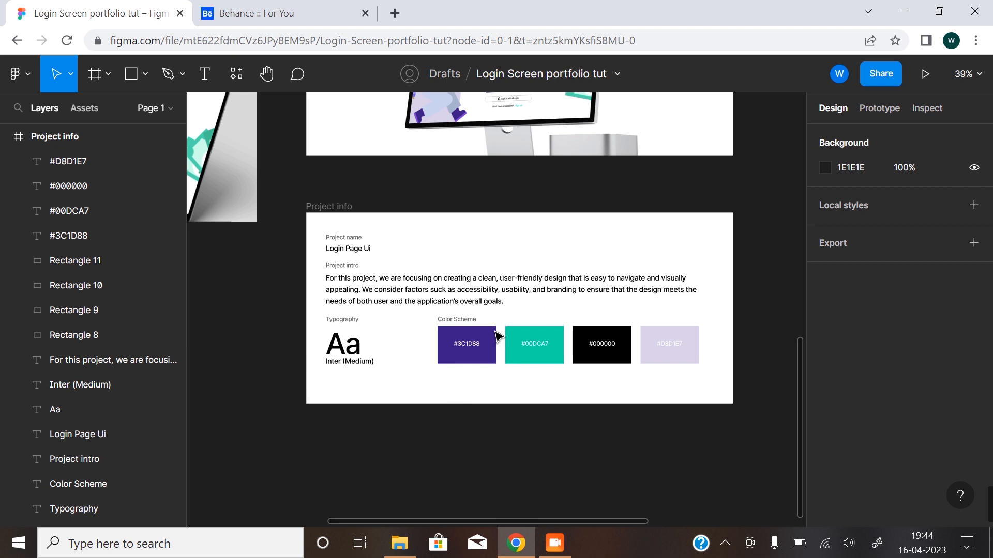
Check the Project Info entries in the portfolio outline against the finished Project info frame.
drag(487, 276, 464, 352)
scroll(467, 356, down, 5)
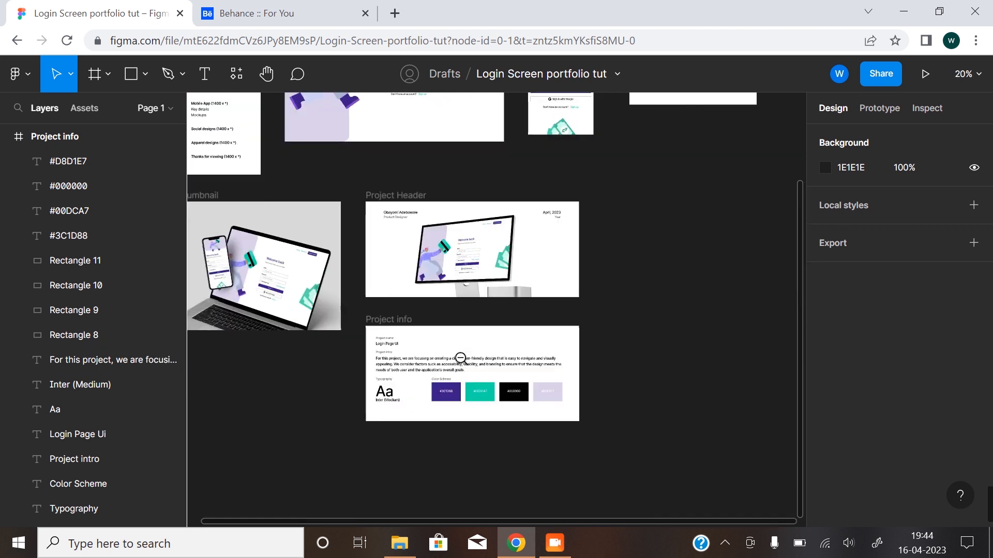
scroll(458, 355, down, 2)
scroll(310, 243, up, 5)
scroll(310, 243, left, 4)
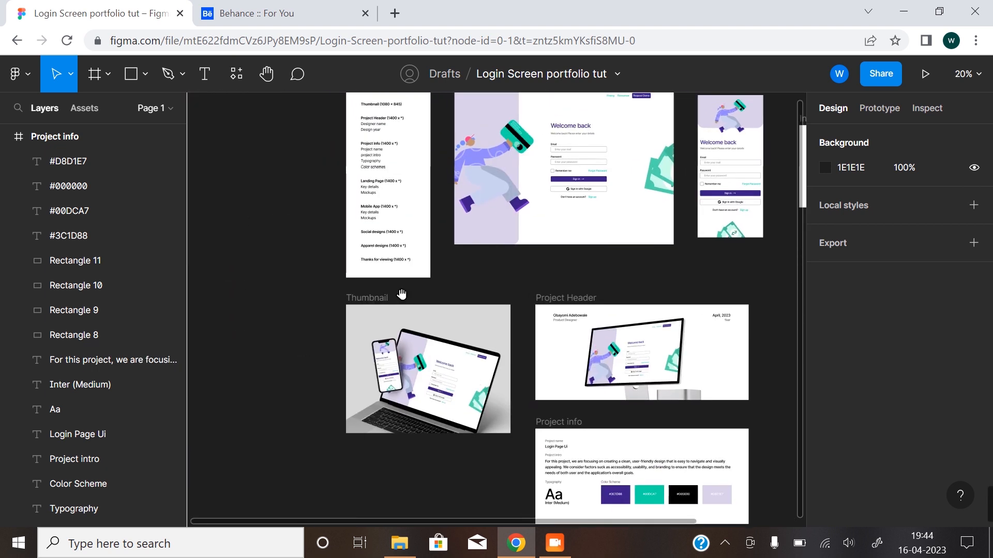
scroll(395, 213, up, 8)
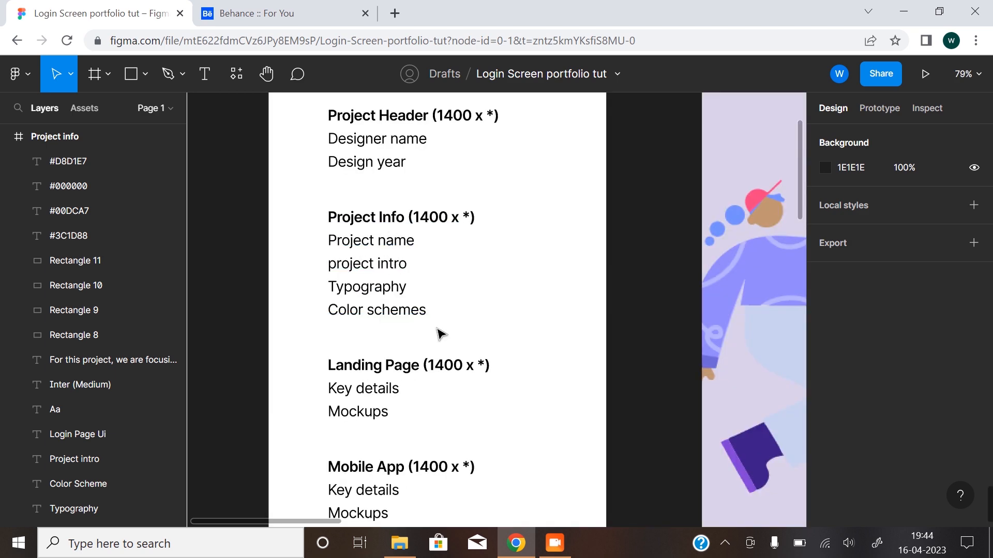
scroll(439, 328, down, 8)
scroll(489, 390, down, 5)
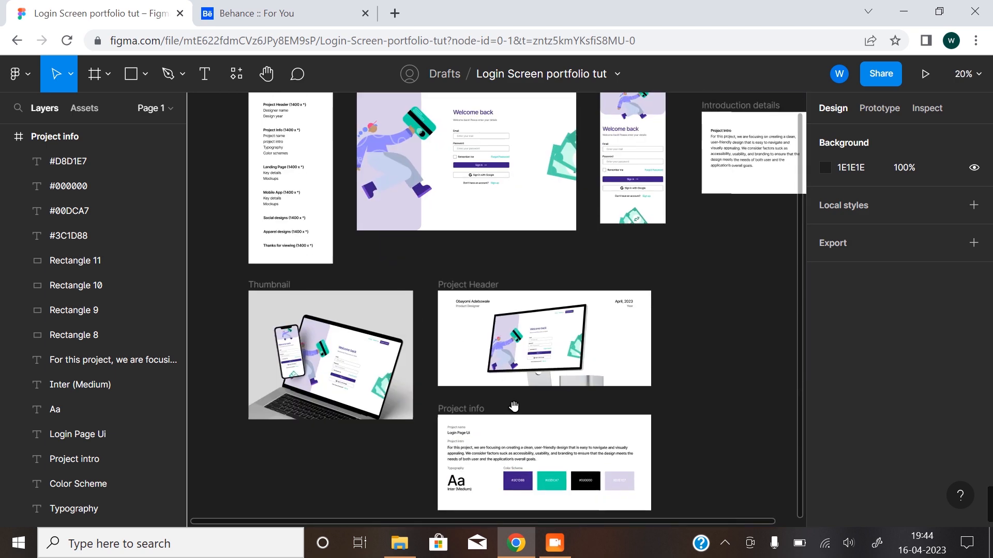
Move the Typography and Color Scheme sections down together, leaving a 63 px gap below the project intro paragraph.
scroll(476, 365, up, 3)
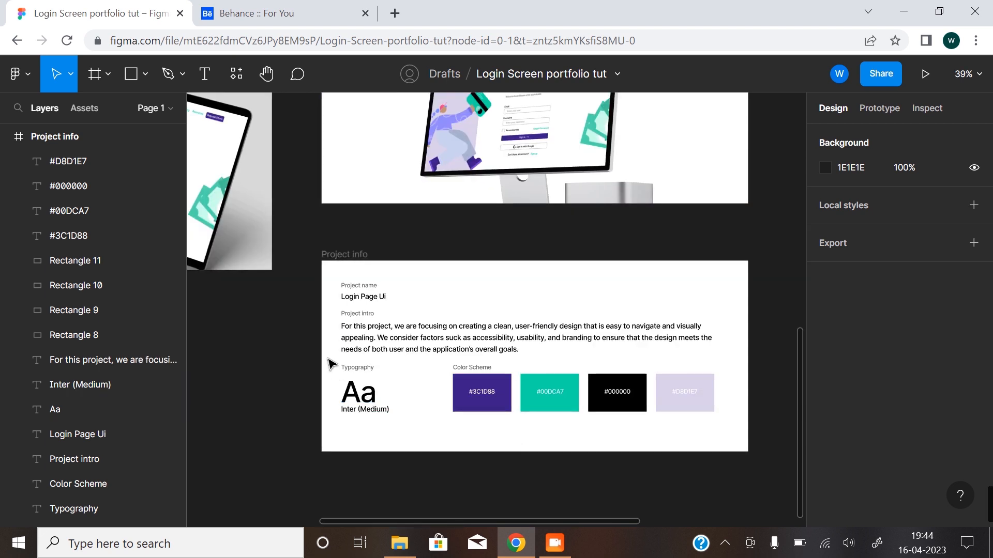
drag(331, 364, 704, 419)
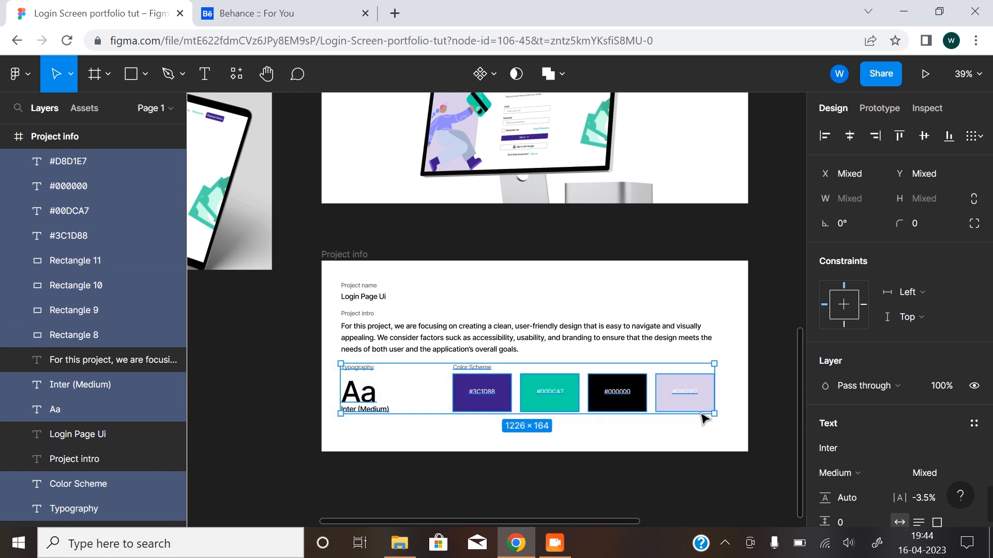
drag(594, 394, 595, 395)
drag(596, 399, 596, 403)
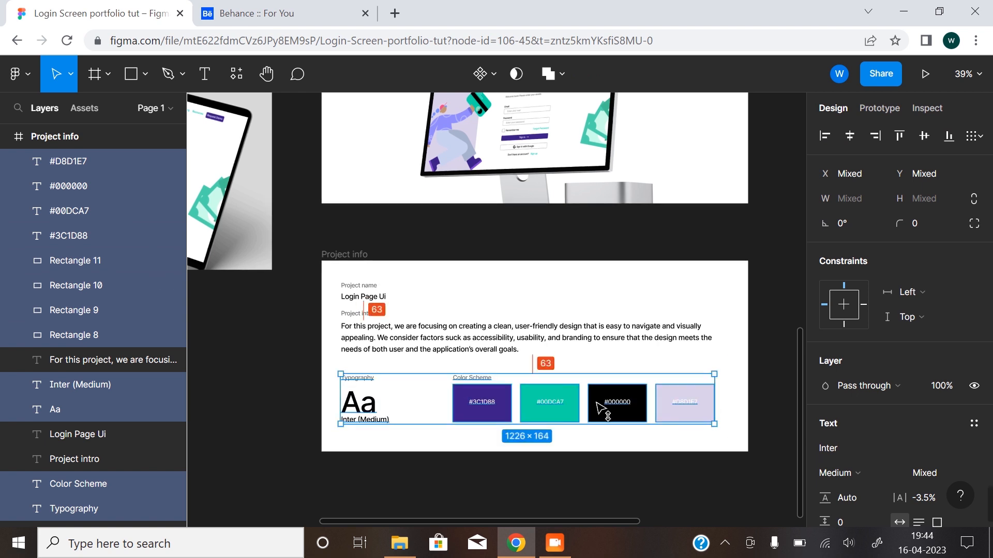
Move the project intro, Typography and Color Scheme sections down together by about 20 px below the project name.
drag(325, 310, 734, 455)
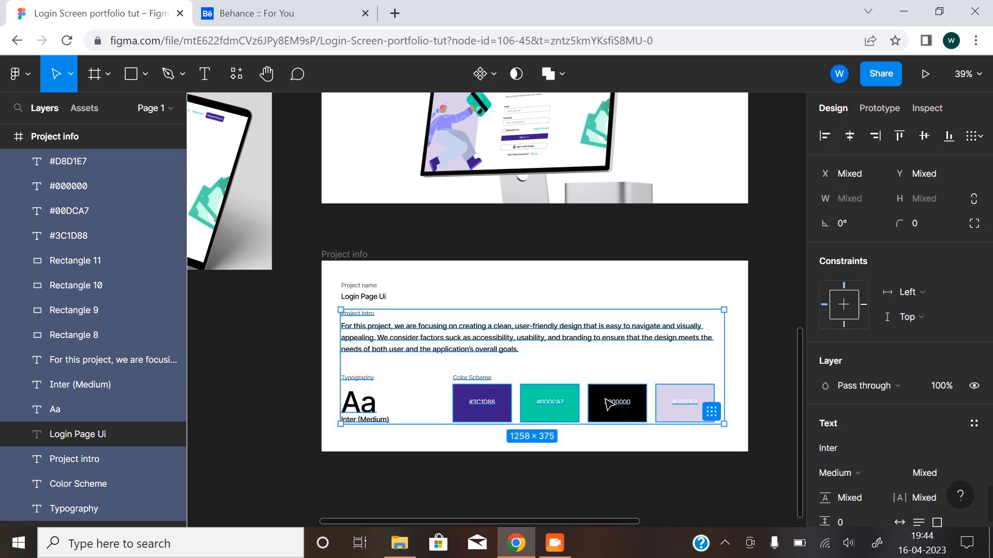
drag(609, 405, 611, 412)
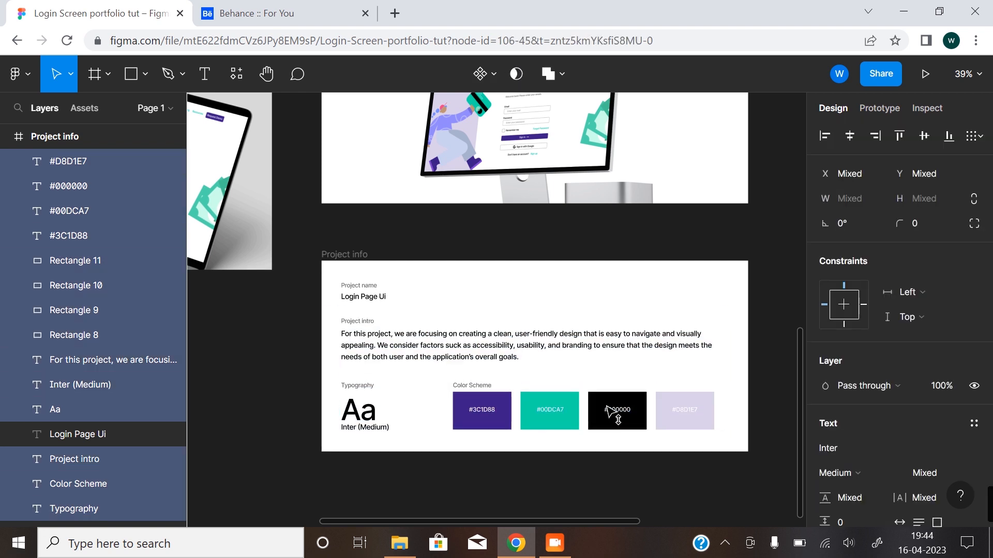
click(269, 327)
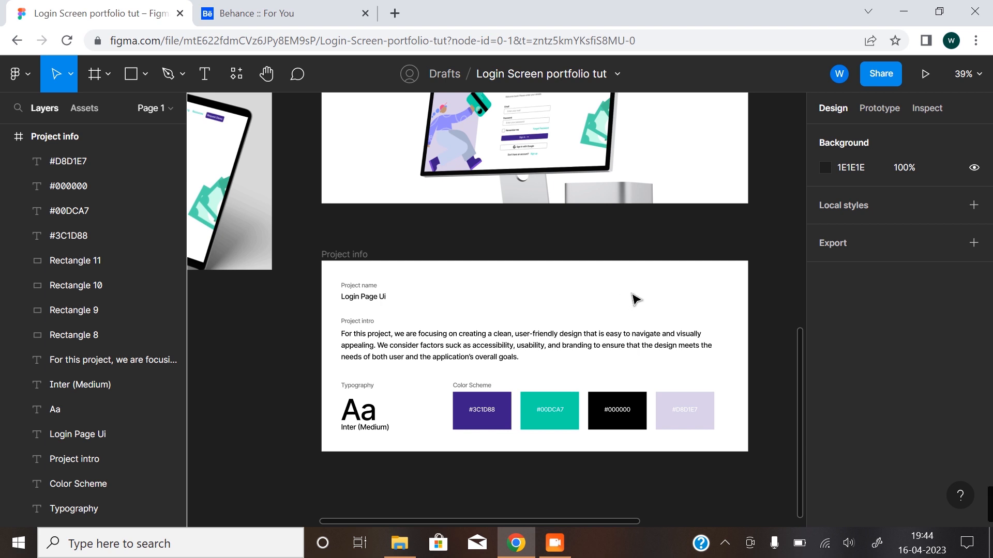
scroll(563, 294, right, 3)
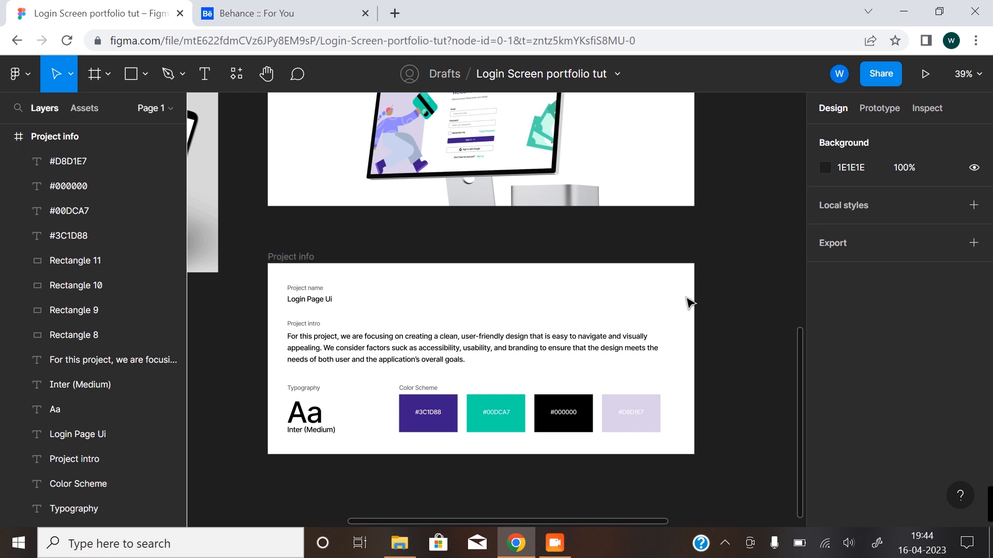
Duplicate the Login Page Ui text into the upper-right corner of the Project info frame at X 1193, Y 59.
click(318, 304)
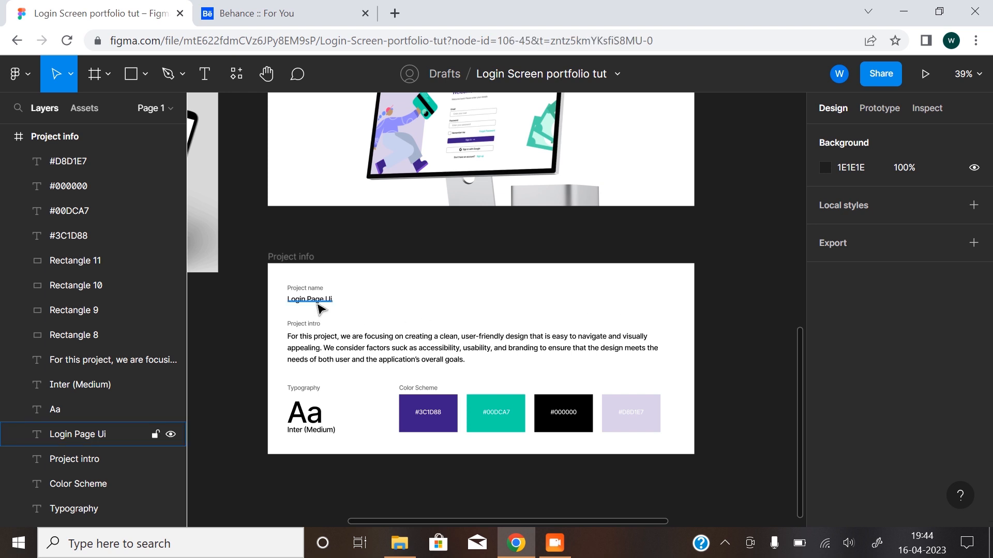
drag(318, 305, 643, 278)
drag(556, 277, 565, 354)
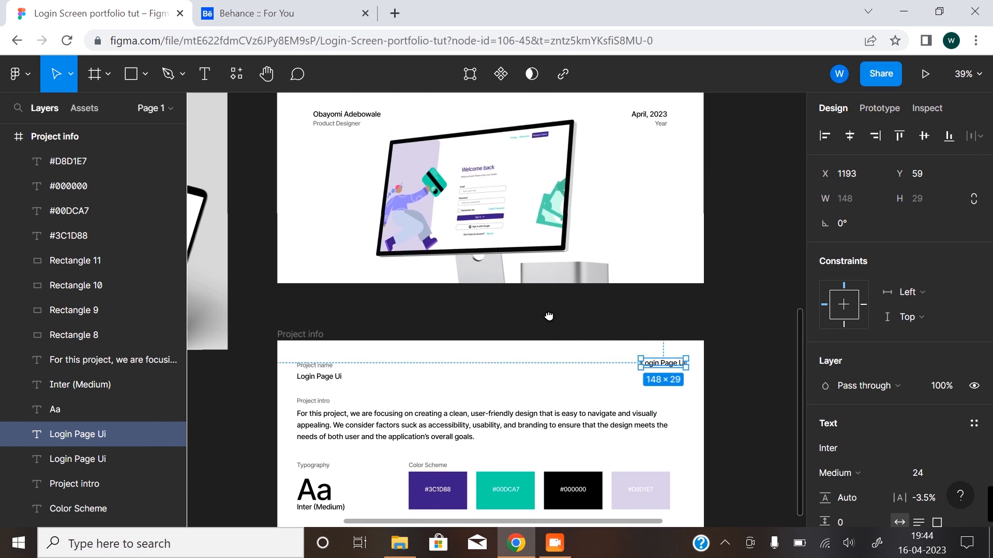
drag(549, 316, 536, 376)
drag(524, 423, 523, 253)
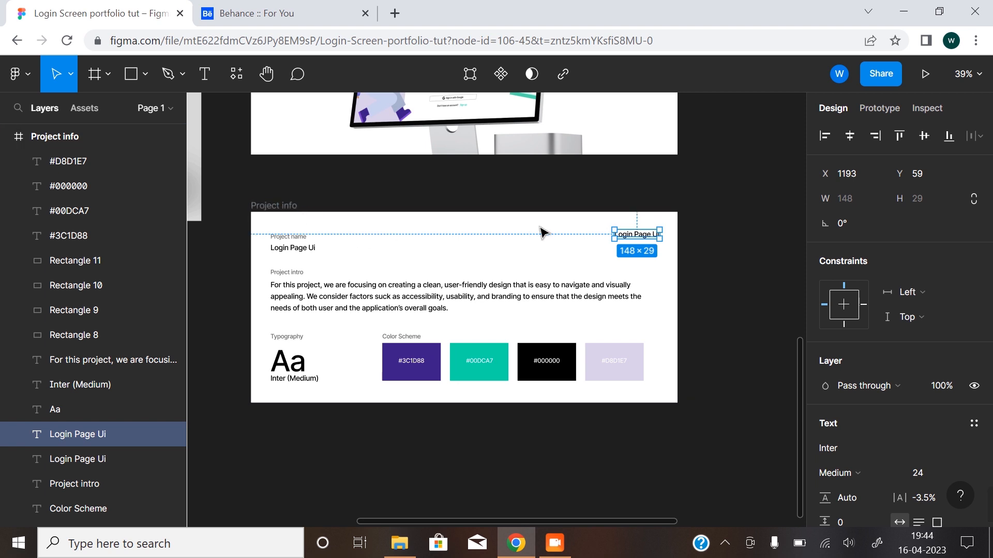
Change the duplicated text in the frame's upper-right corner to "01 - Project info".
double_click(645, 235)
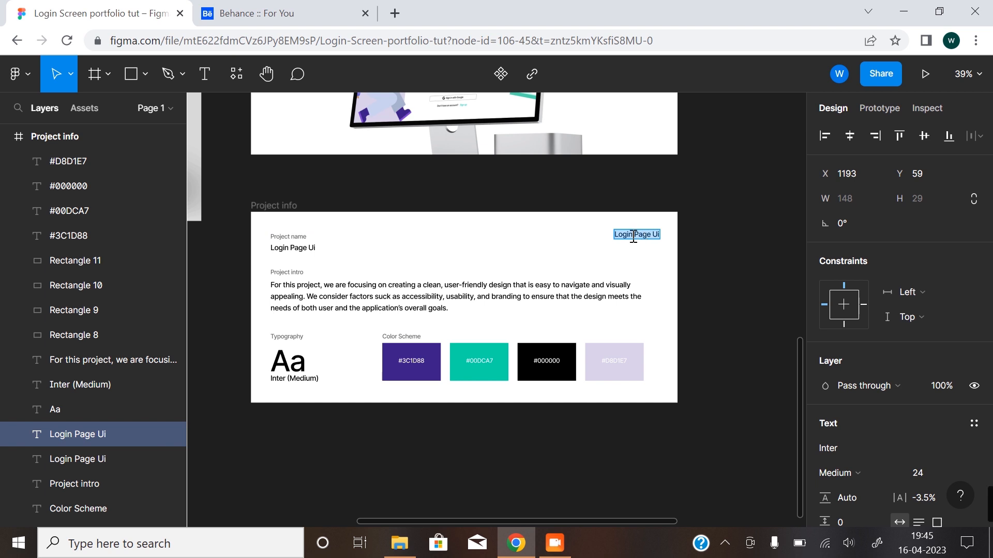
text(01)
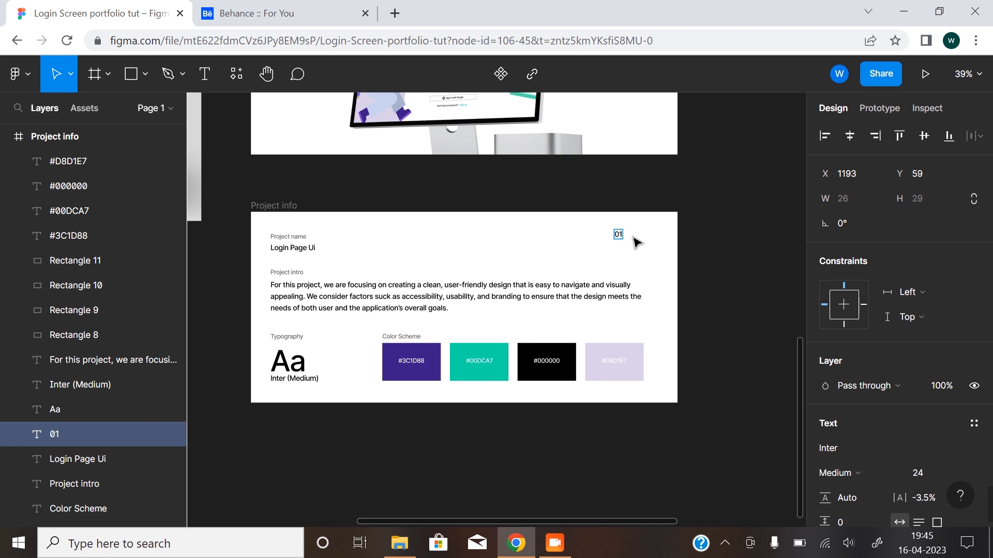
text( - Project info)
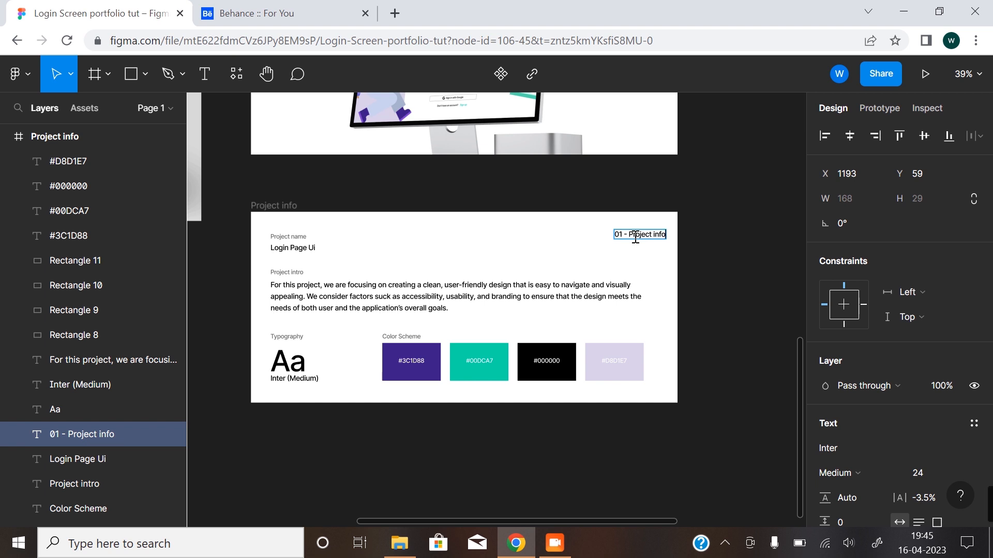
key(Escape)
click(705, 287)
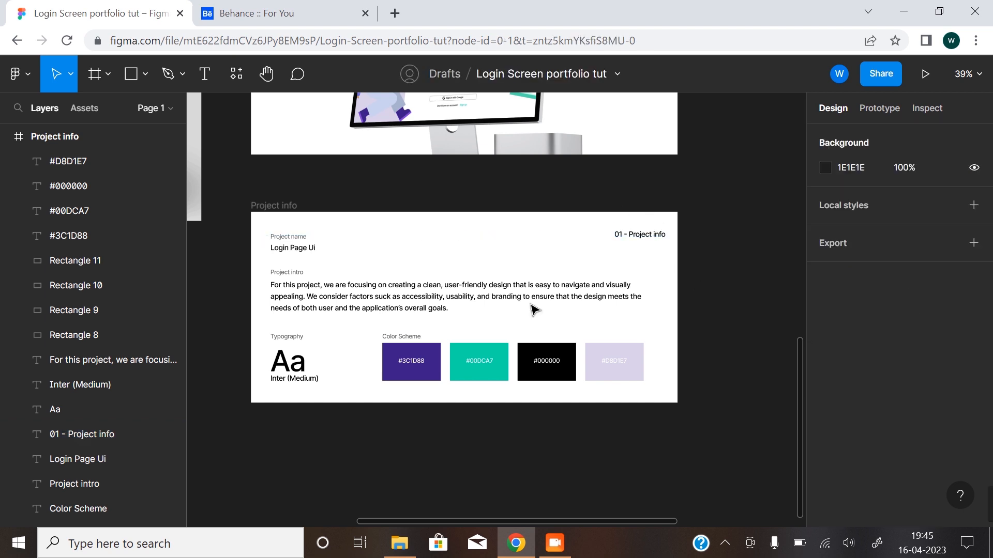
Draw a circle about 86 × 86 px and place it over the end of the "01 - Project info" label at X 1329, Y 31.
click(644, 241)
click(654, 239)
drag(628, 255, 514, 274)
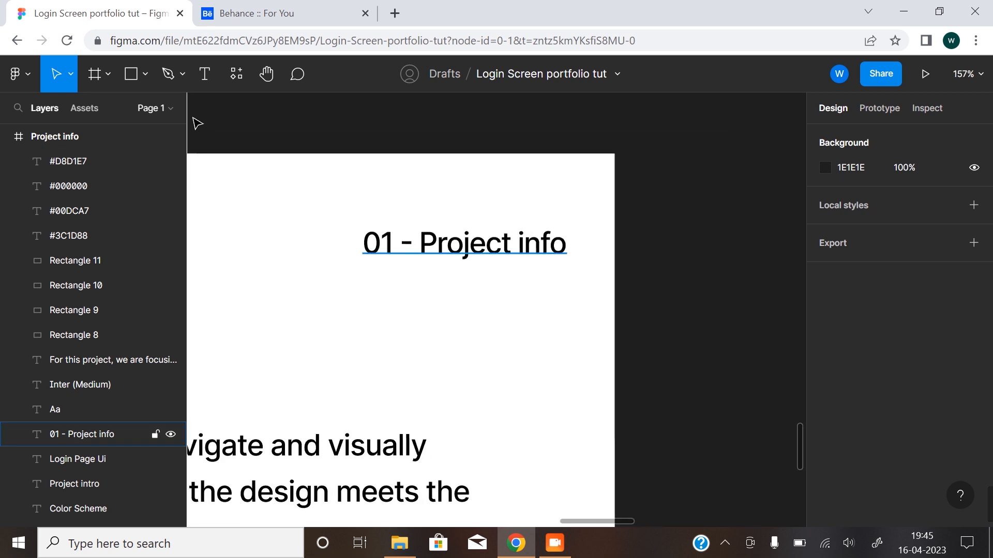
click(146, 83)
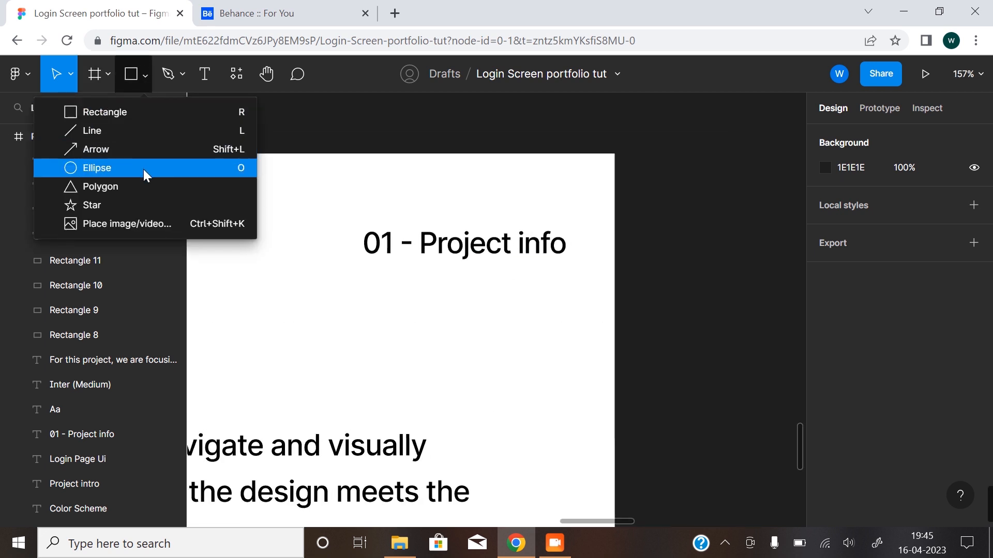
click(144, 168)
mouse_move(455, 188)
mouse_down()
mouse_move(580, 295)
mouse_move(560, 293)
mouse_move(559, 282)
mouse_up()
mouse_move(503, 235)
mouse_down()
mouse_move(587, 243)
mouse_move(577, 240)
mouse_up()
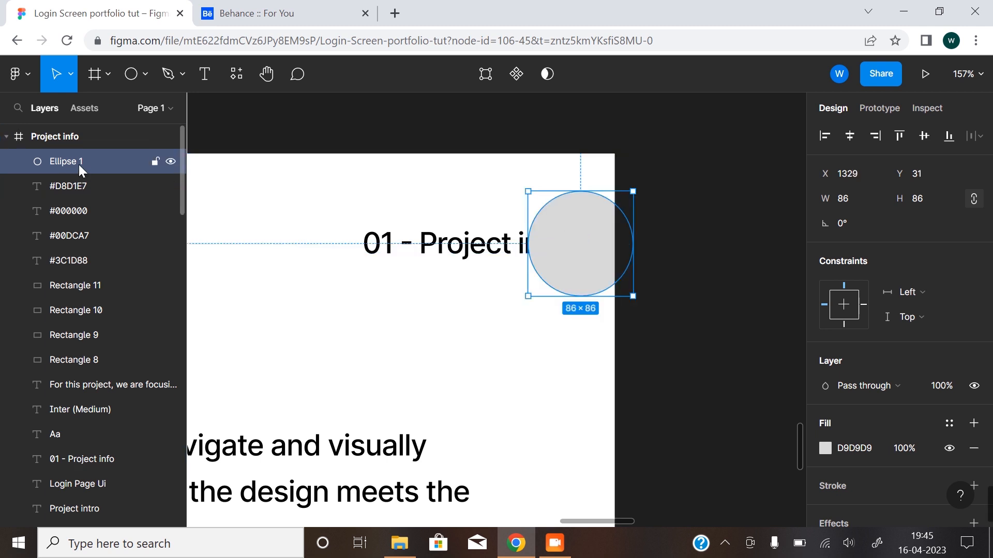
Move the "01 - Project info" text layer above the circle in the layer order.
click(73, 463)
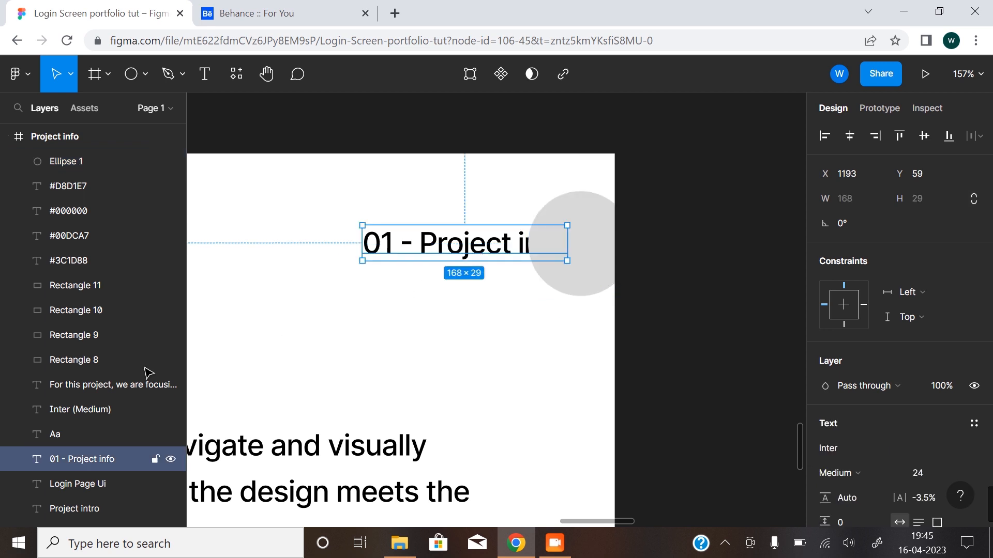
drag(76, 458, 86, 155)
click(682, 265)
Review the Project info frame, and read the sections that follow Project Info in the Moon board outline.
key(z)
alt+click(391, 384)
alt+click(416, 334)
key(space)
drag(401, 383, 643, 261)
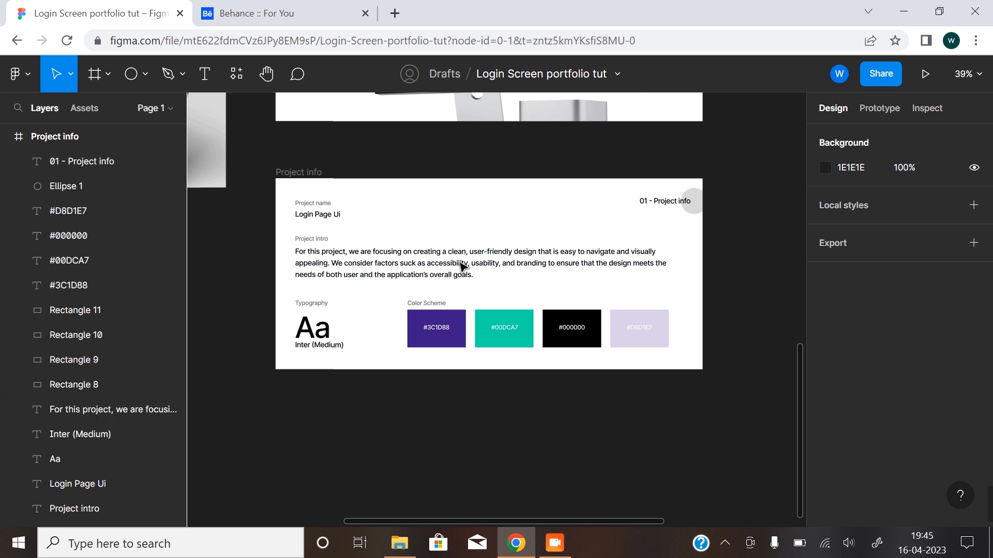
key(z)
click(411, 247)
key(z)
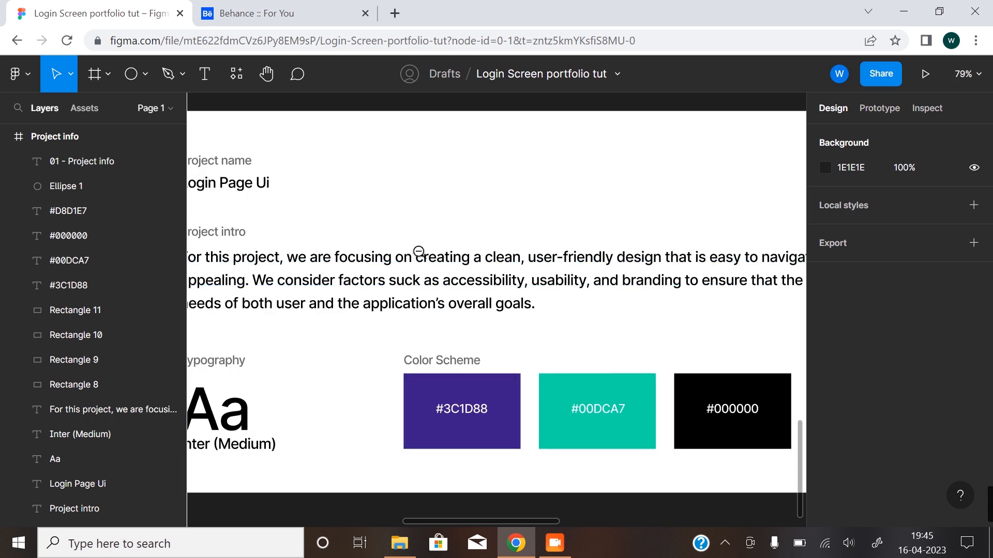
alt+click(419, 252)
alt+click(419, 253)
key(space)
drag(366, 242, 430, 403)
key(space)
key(z)
click(322, 204)
click(355, 247)
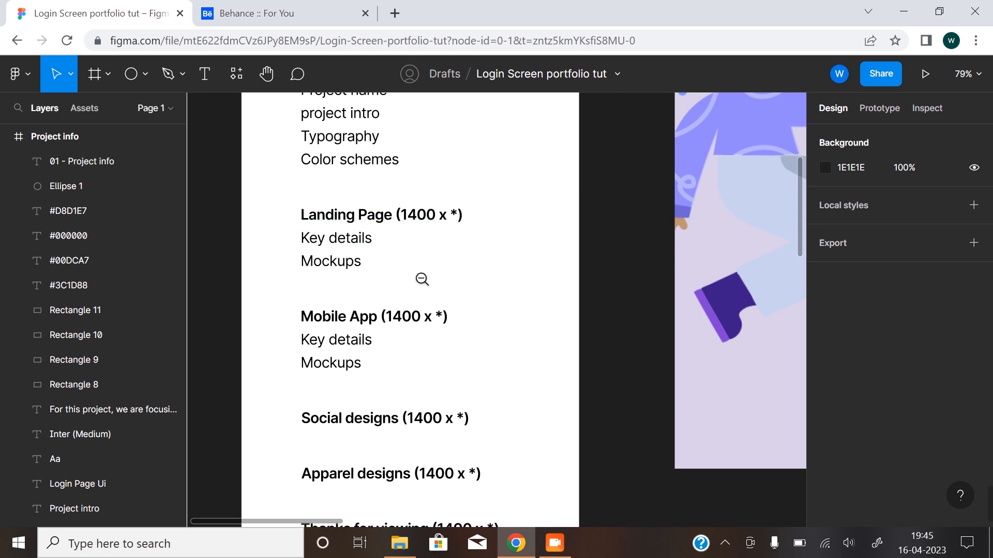
Examine the Desktop and Mobile login designs alongside the finished portfolio frames.
scroll(421, 277, down, 10)
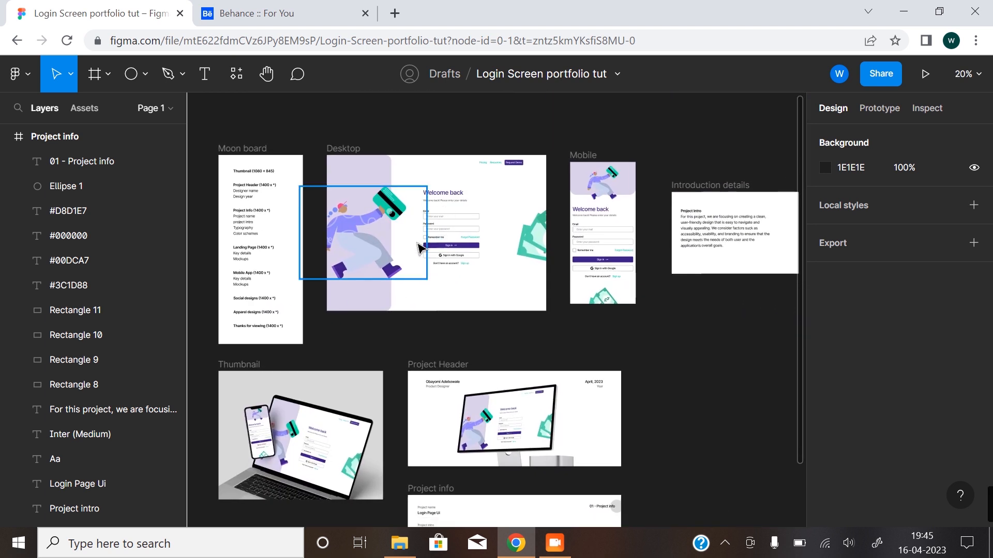
scroll(449, 223, up, 5)
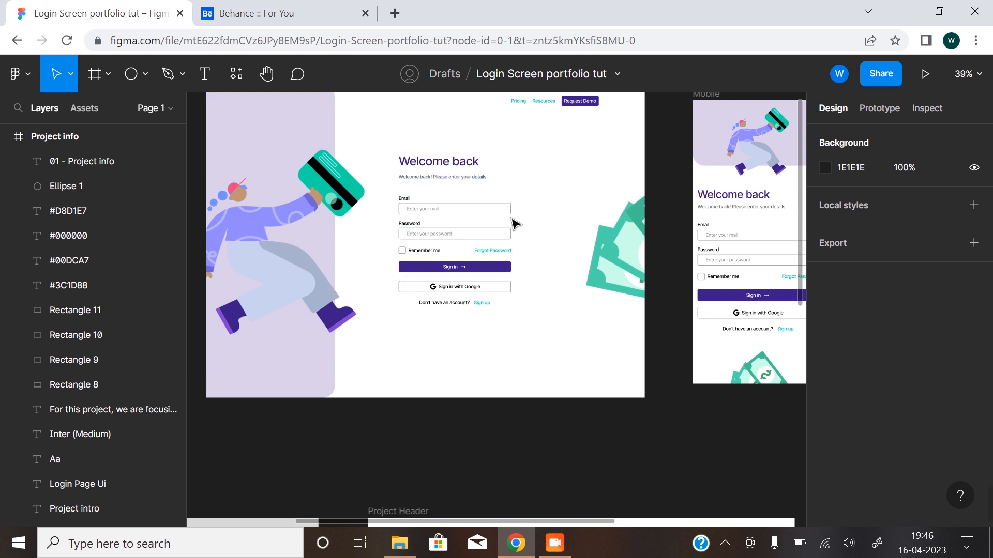
scroll(495, 219, down, 5)
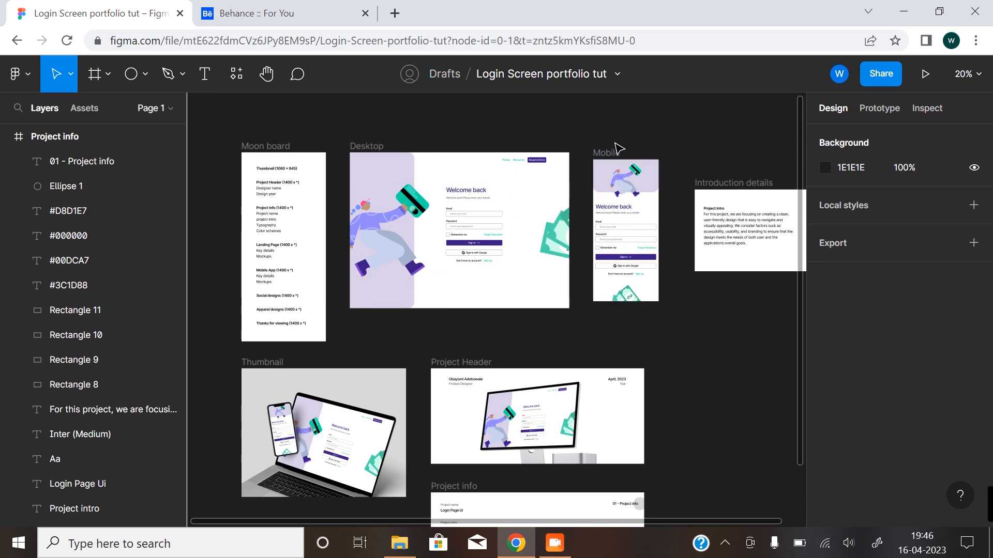
drag(514, 360, 525, 226)
drag(503, 383, 462, 467)
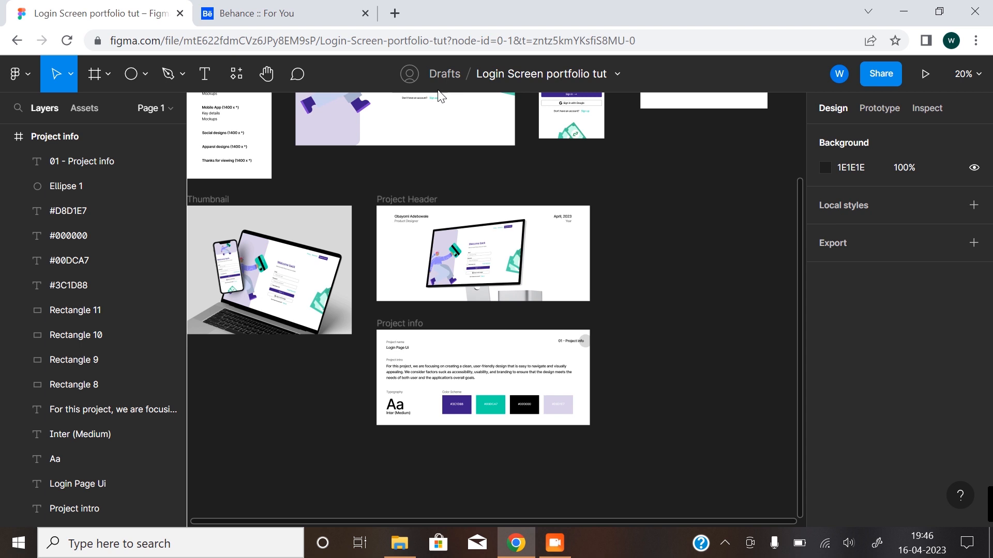
drag(434, 169, 448, 254)
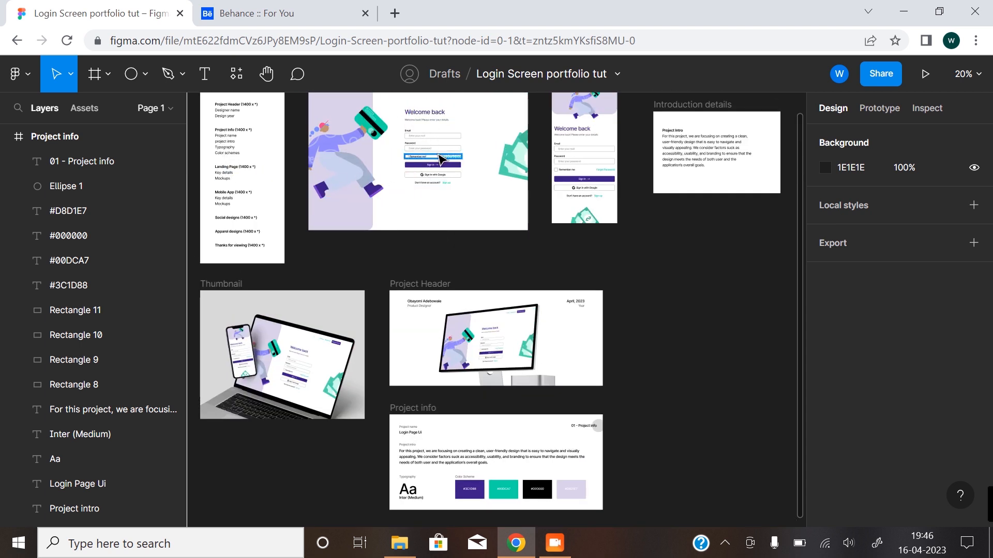
scroll(439, 370, down, 5)
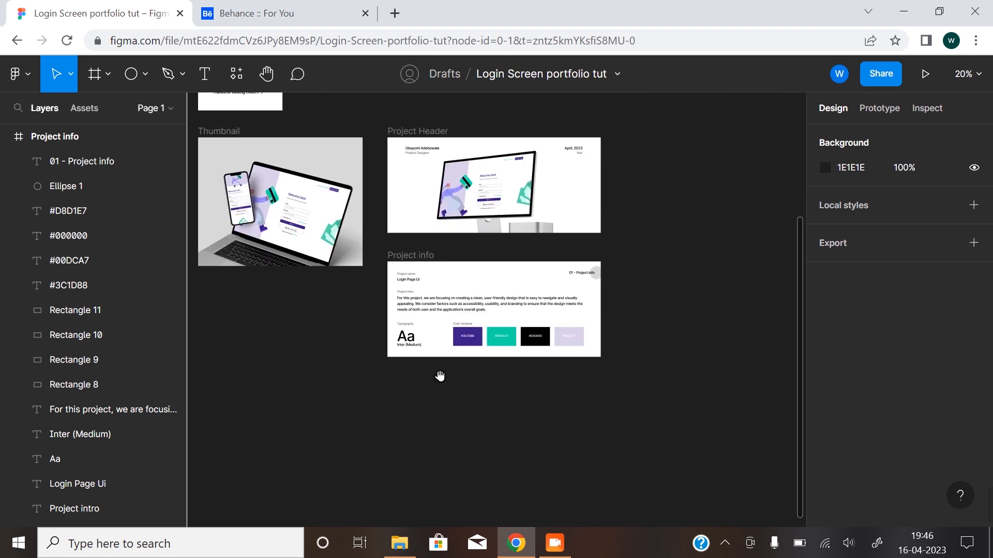
Duplicate the Project info frame directly below the original.
drag(410, 178, 411, 304)
click(437, 425)
scroll(440, 383, down, 2)
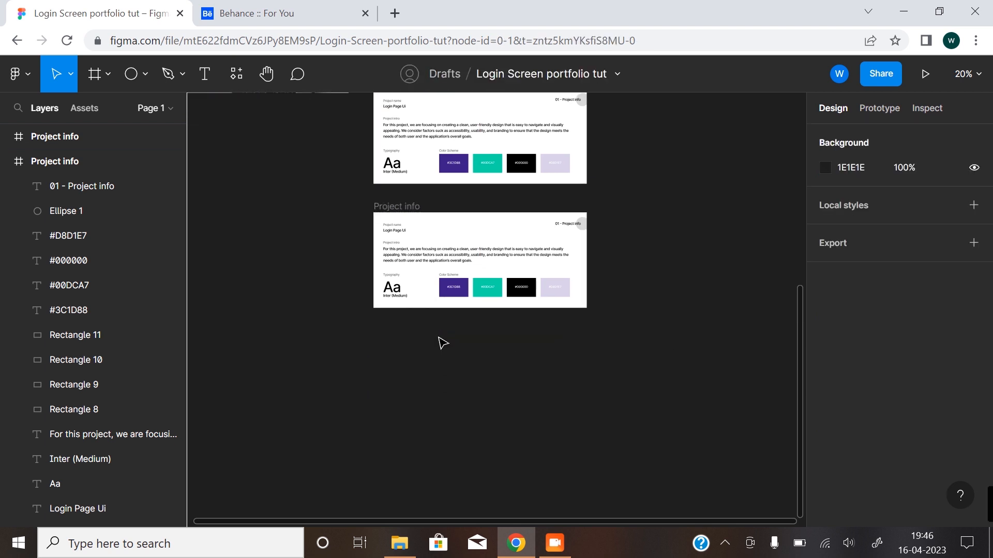
Delete the project text, typography and color swatches from the duplicated frame, keeping only the corner label and circle.
scroll(474, 250, up, 3)
click(325, 209)
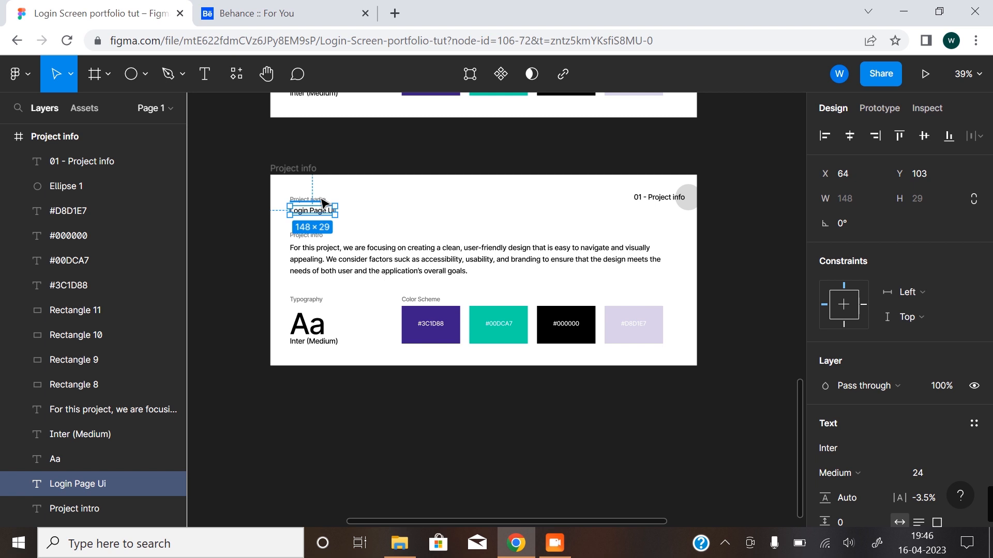
drag(253, 202, 610, 386)
key(Delete)
click(633, 325)
key(Delete)
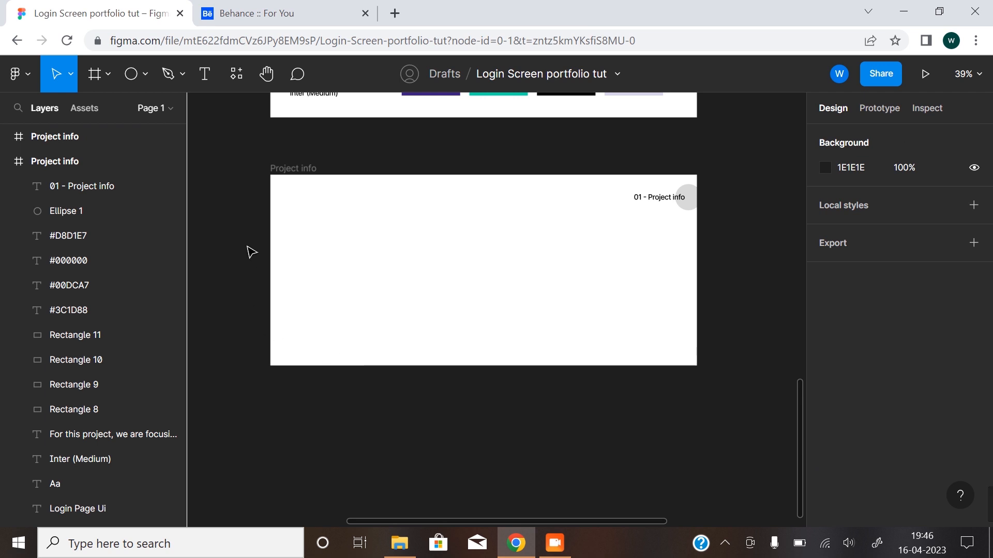
Rename the duplicated Project info frame as Login Page.
click(300, 169)
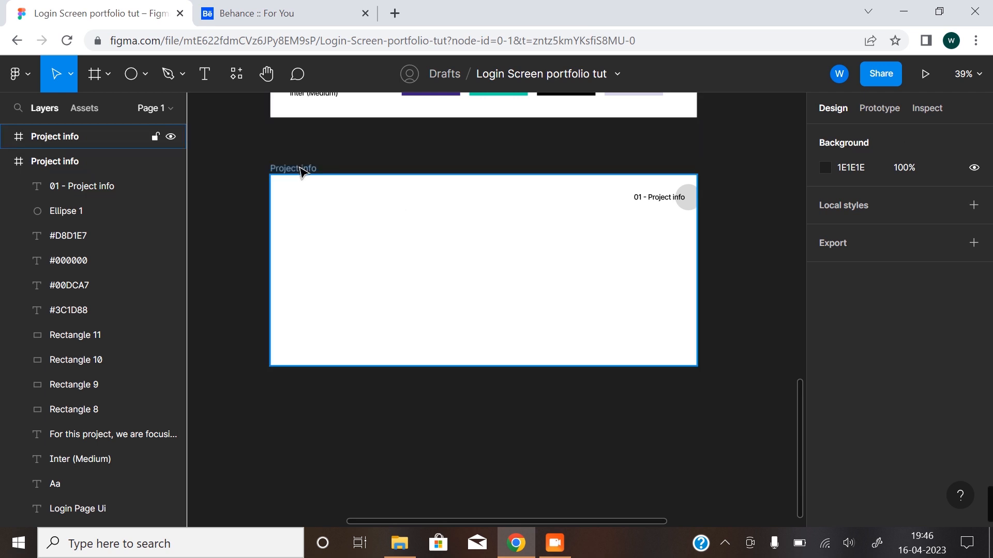
double_click(300, 169)
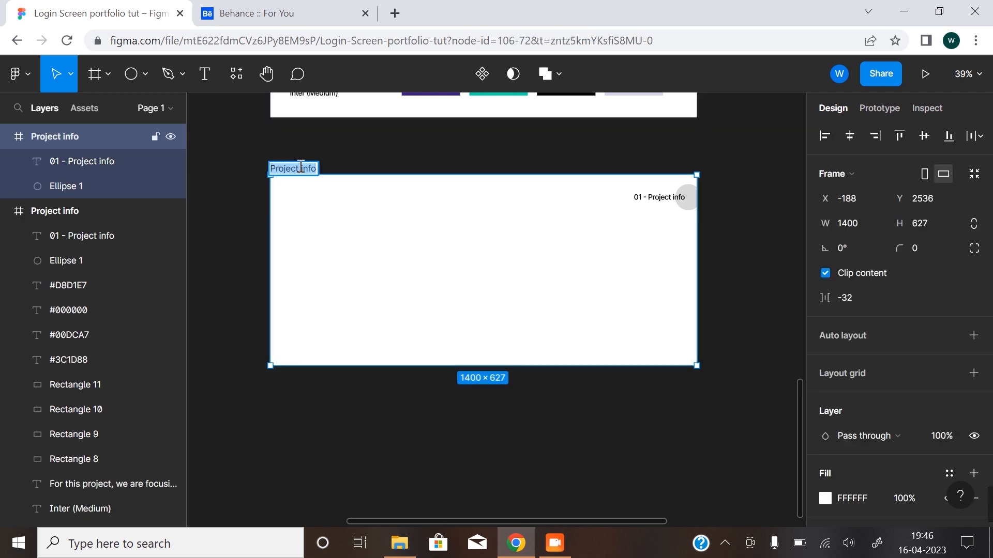
text(La)
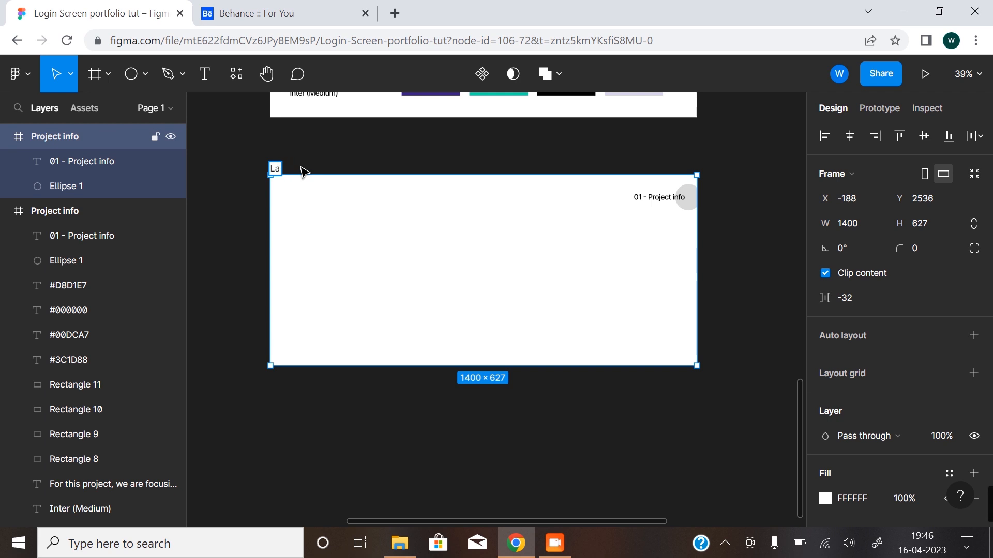
text(nin Page)
click(506, 260)
Change the corner label in the Login Page frame to "02 - Login Page".
double_click(652, 205)
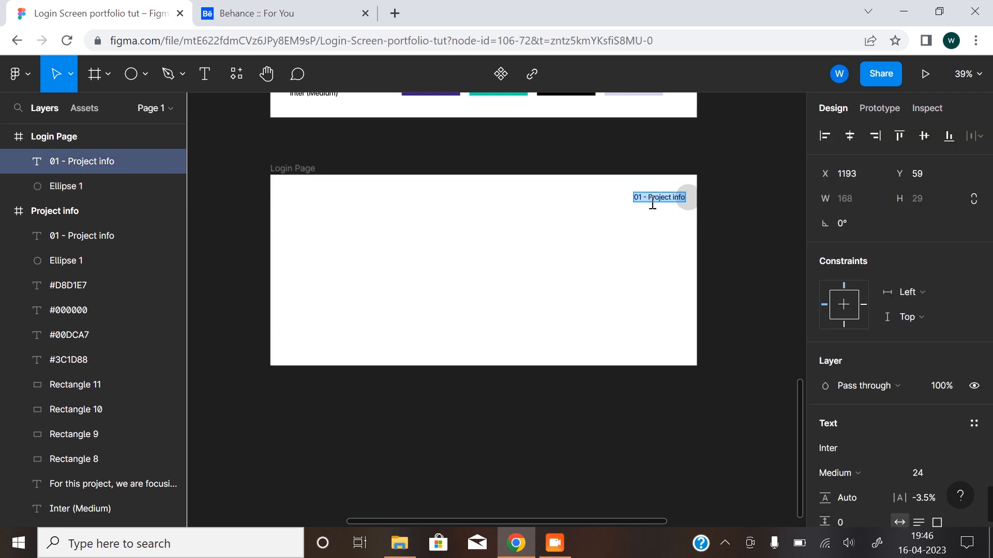
click(641, 192)
key(BackSpace)
text(2 - )
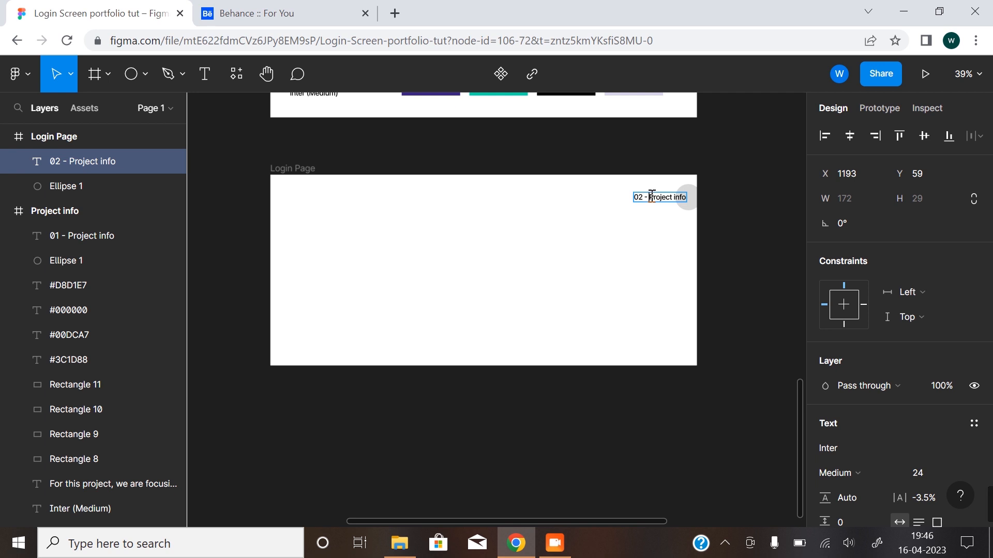
text(Lo)
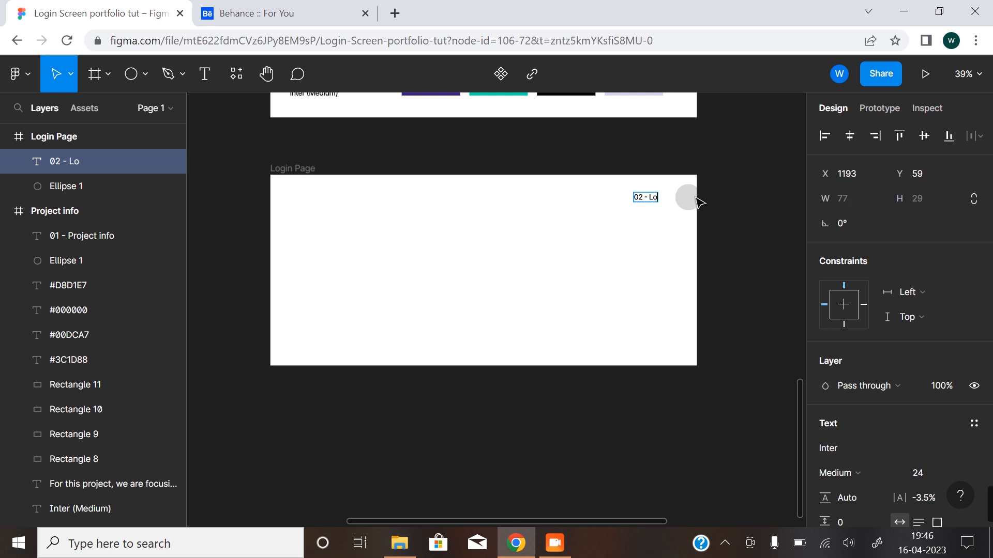
text(gin Page)
key(Escape)
click(615, 253)
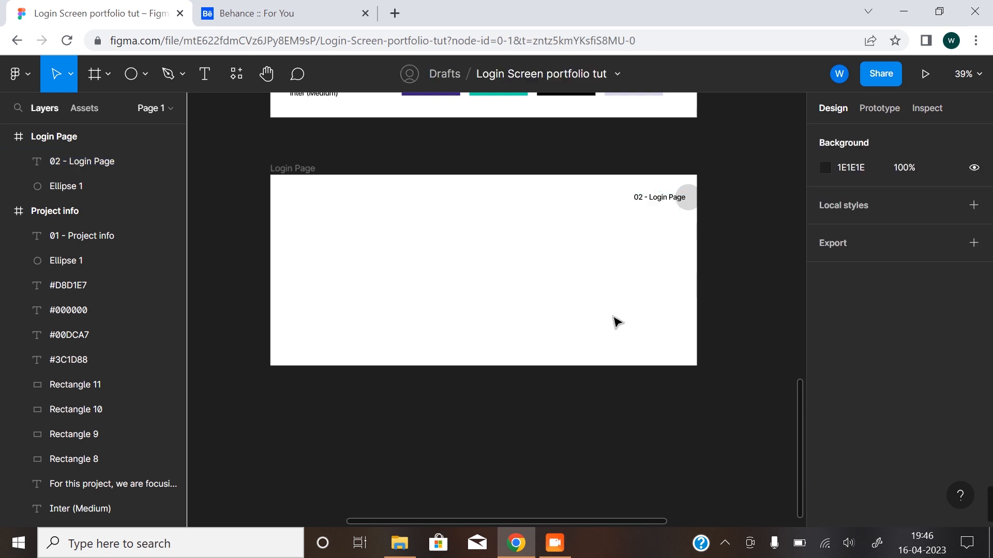
Extend the Login Page frame downward to a height of about 962 px.
drag(519, 239, 515, 402)
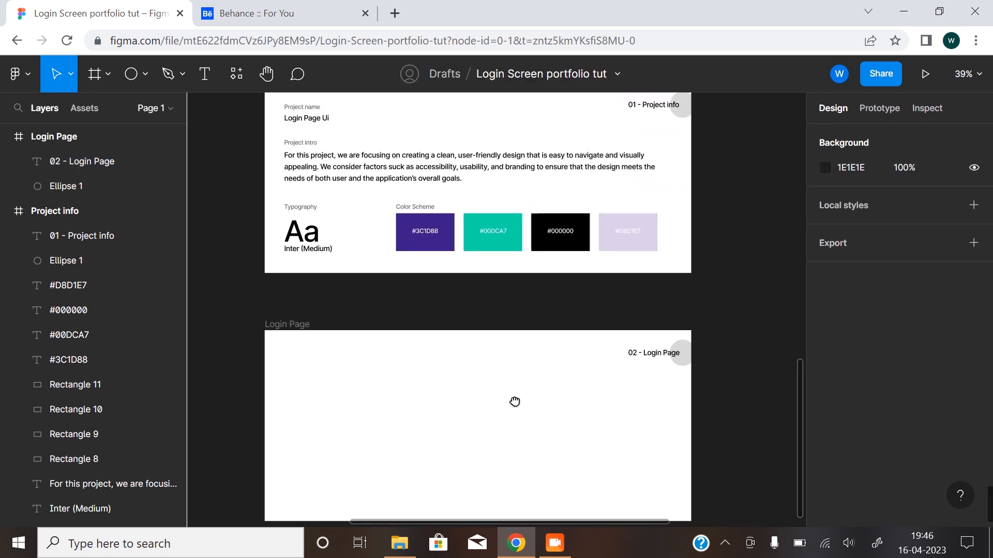
scroll(505, 419, down, 3)
scroll(486, 416, down, 3)
click(404, 305)
click(404, 304)
drag(493, 398, 494, 451)
Export the Desktop frame as a JPG at 2x.
drag(417, 250, 422, 461)
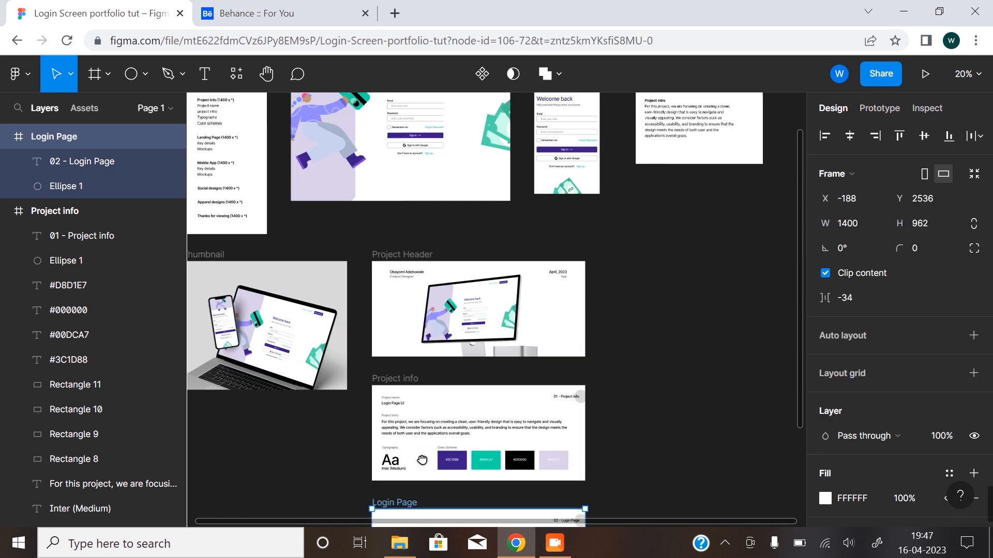
scroll(422, 461, up, 3)
click(469, 255)
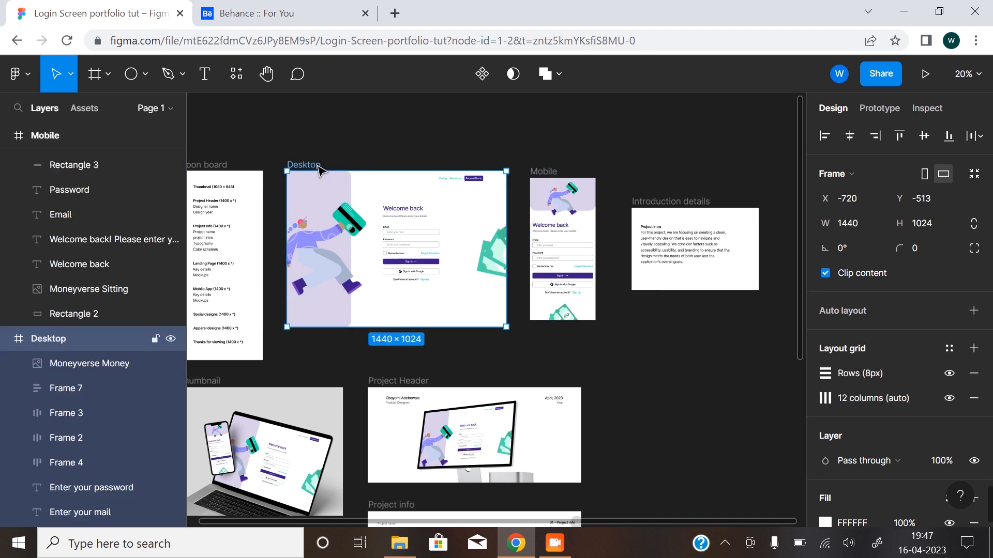
scroll(910, 364, down, 5)
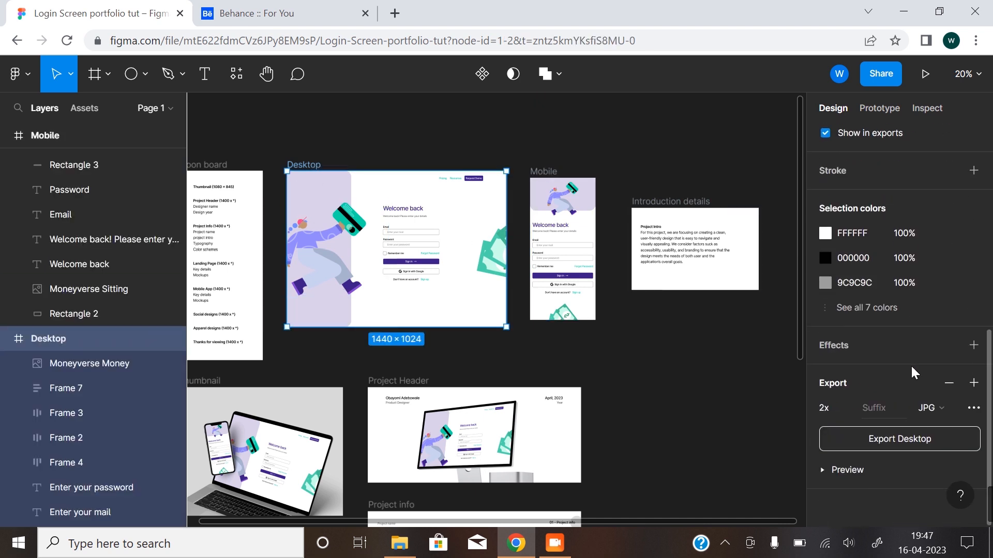
click(928, 437)
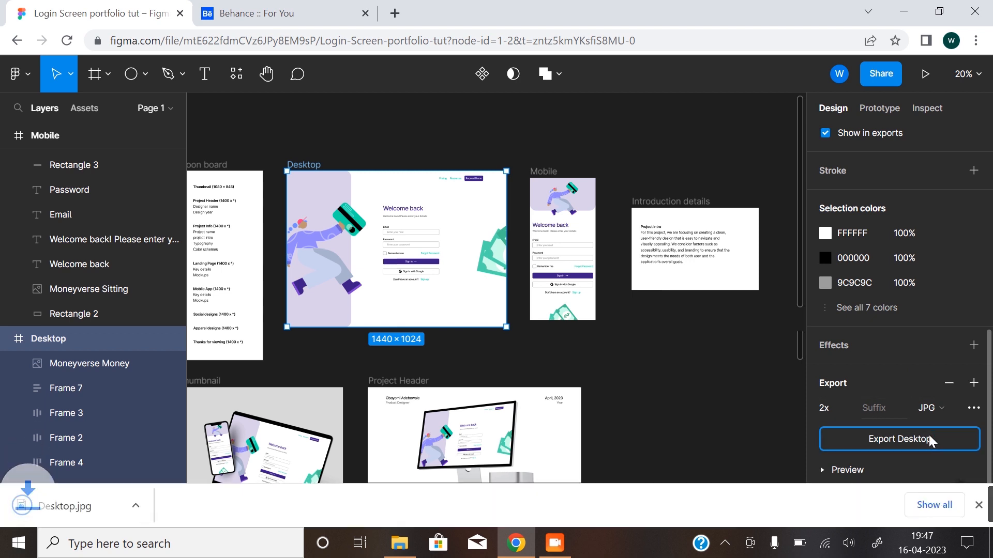
Export the Mobile frame as a JPG at 2x.
click(549, 176)
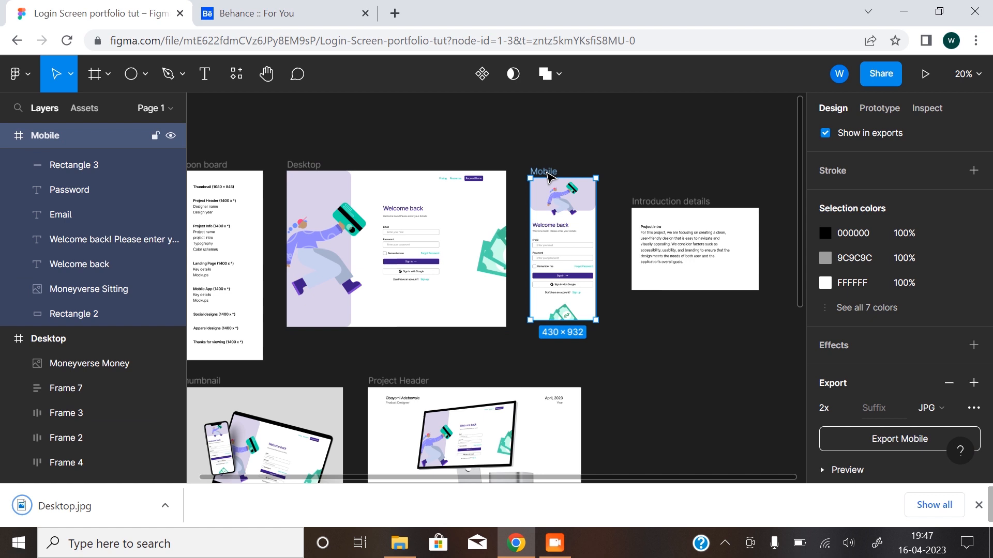
scroll(904, 248, down, 1)
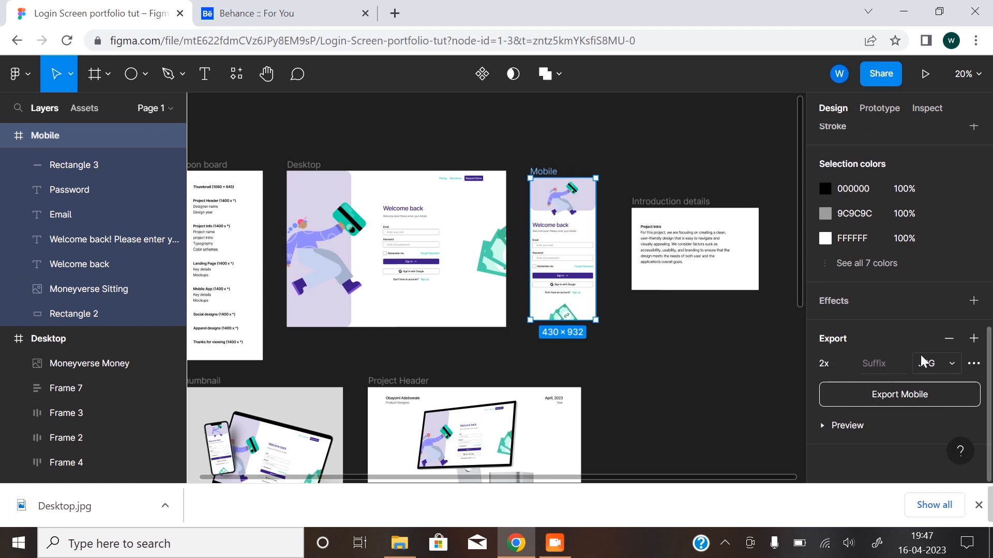
click(890, 398)
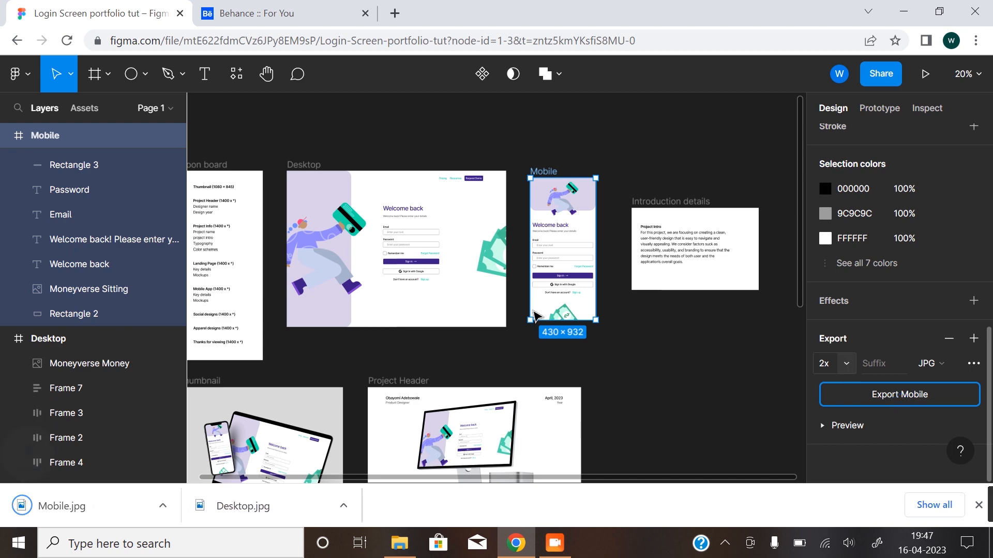
Bring the exported Desktop image from the Downloads folder onto the canvas and place it inside the Login Page frame.
scroll(621, 401, down, 3)
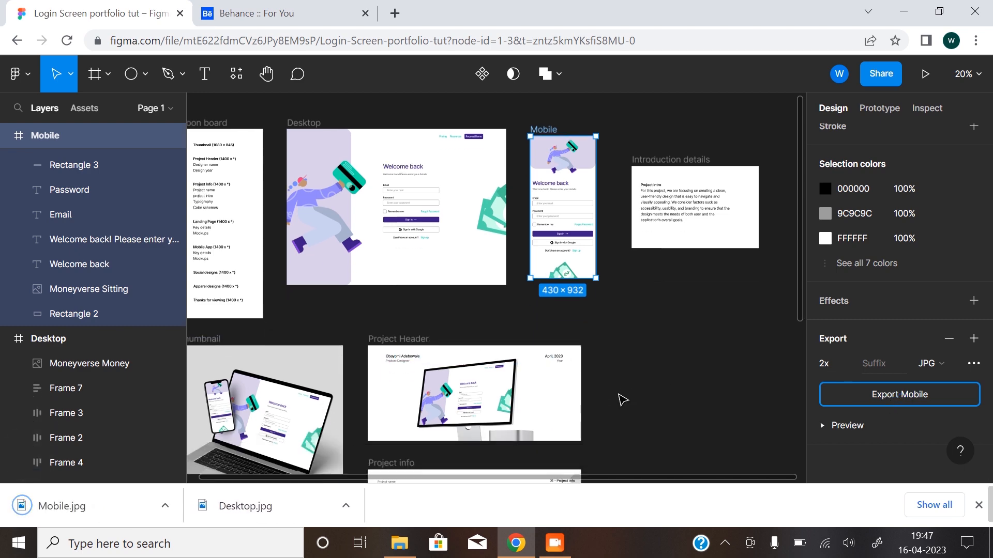
scroll(621, 403, down, 6)
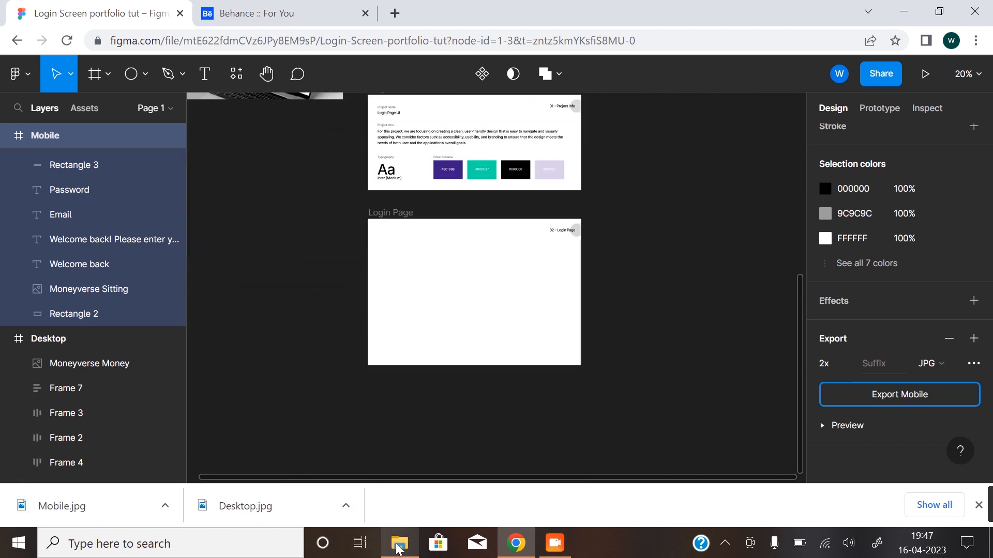
click(399, 543)
click(427, 217)
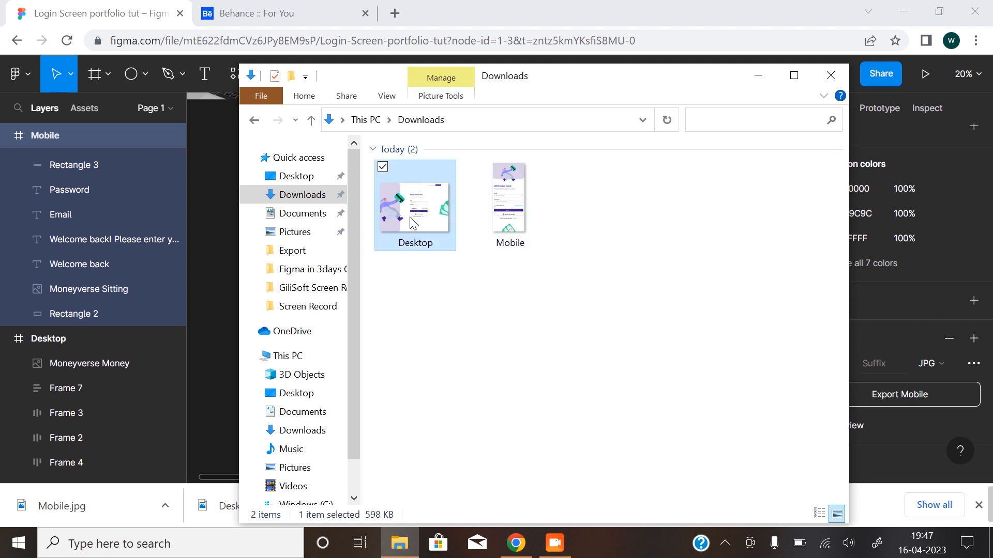
drag(418, 217, 216, 277)
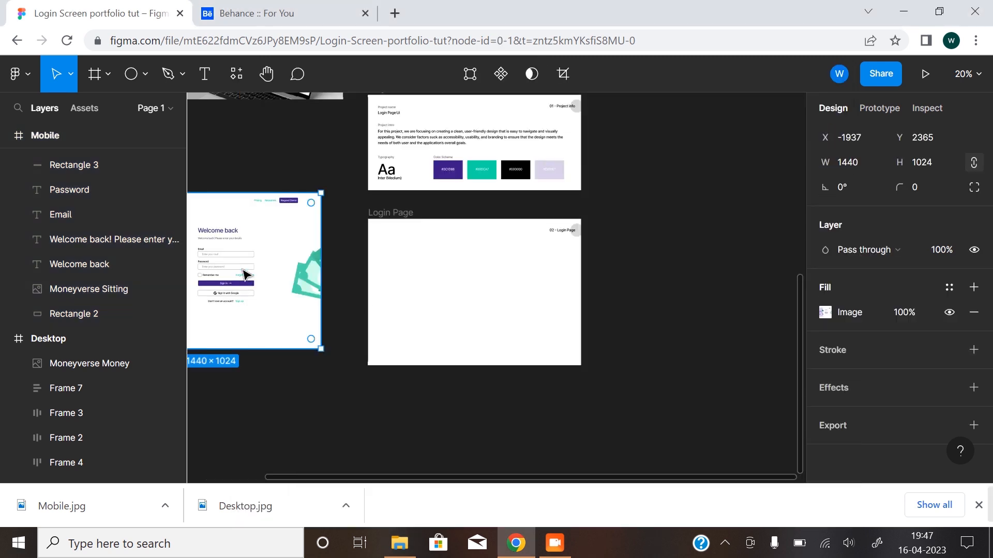
drag(314, 294, 457, 304)
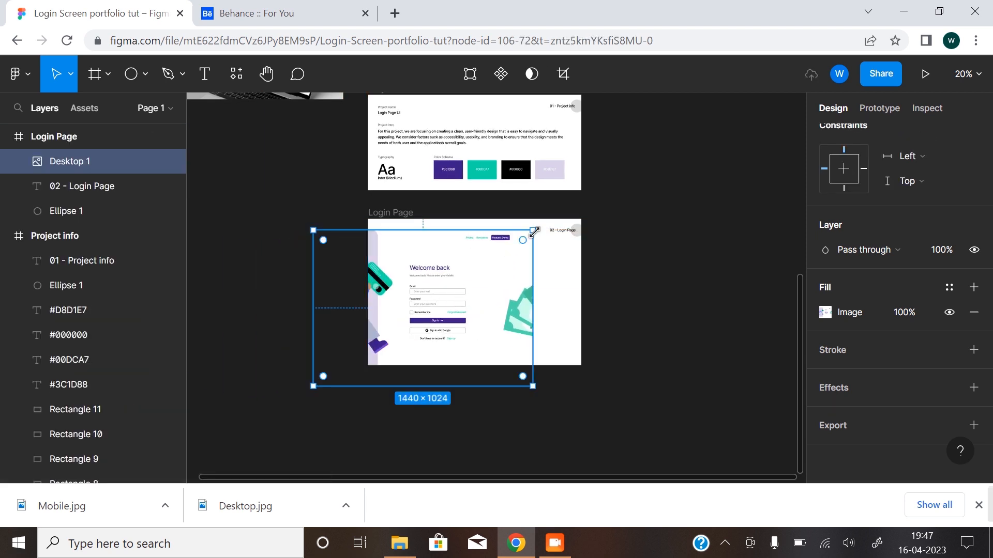
Scale the Desktop image down to about 857 × 609 and position it near the left side of the Login Page frame.
drag(531, 223, 454, 352)
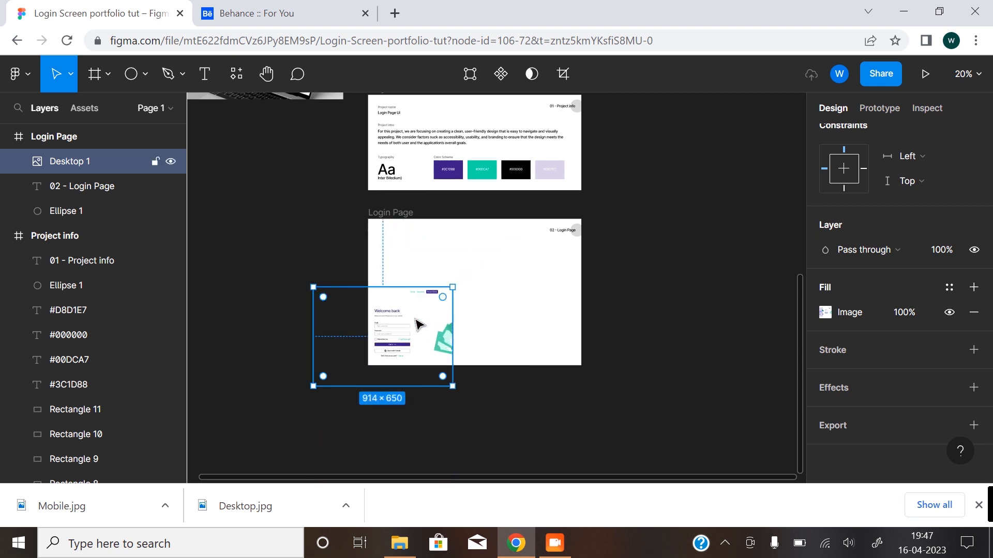
drag(417, 326, 489, 283)
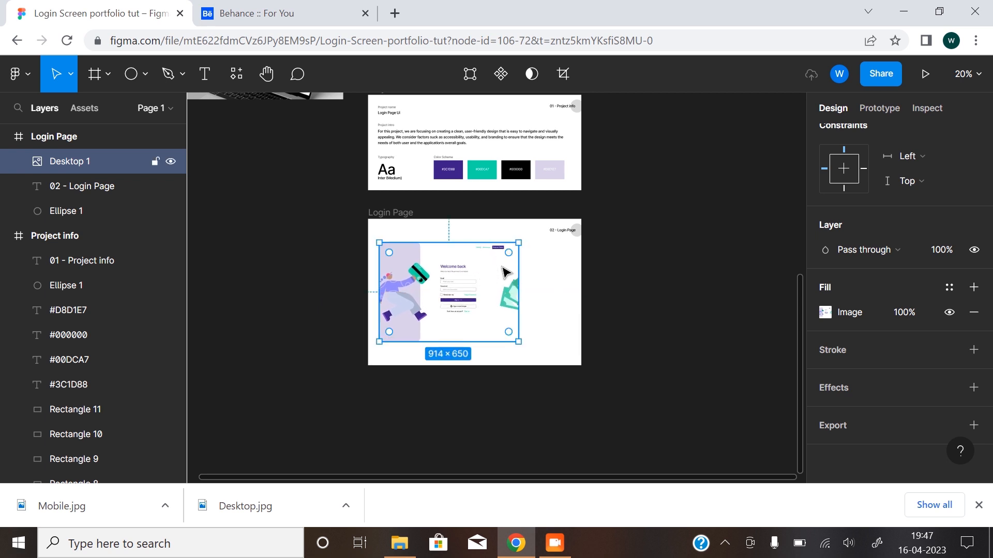
mouse_move(519, 241)
mouse_down()
mouse_move(501, 257)
mouse_move(510, 249)
mouse_up()
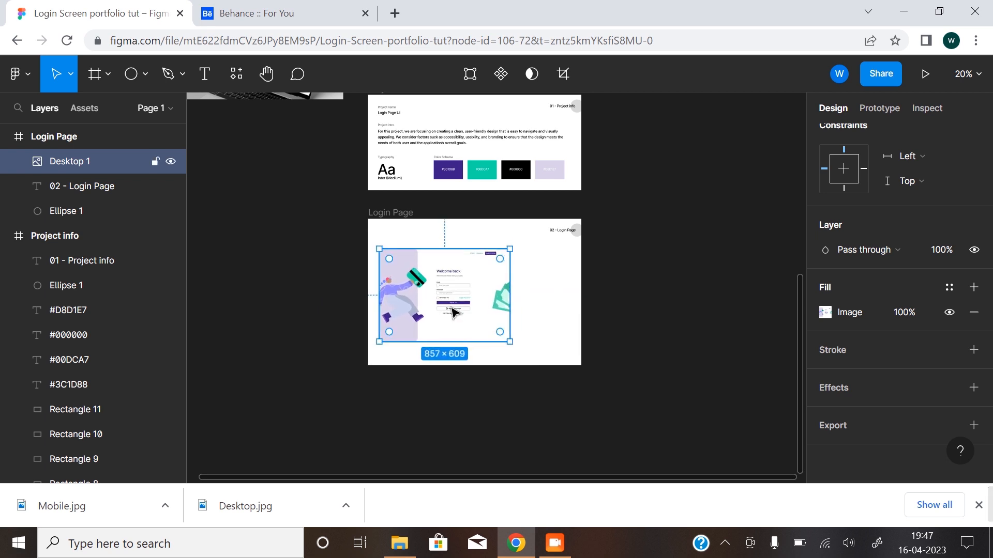
drag(453, 308, 453, 307)
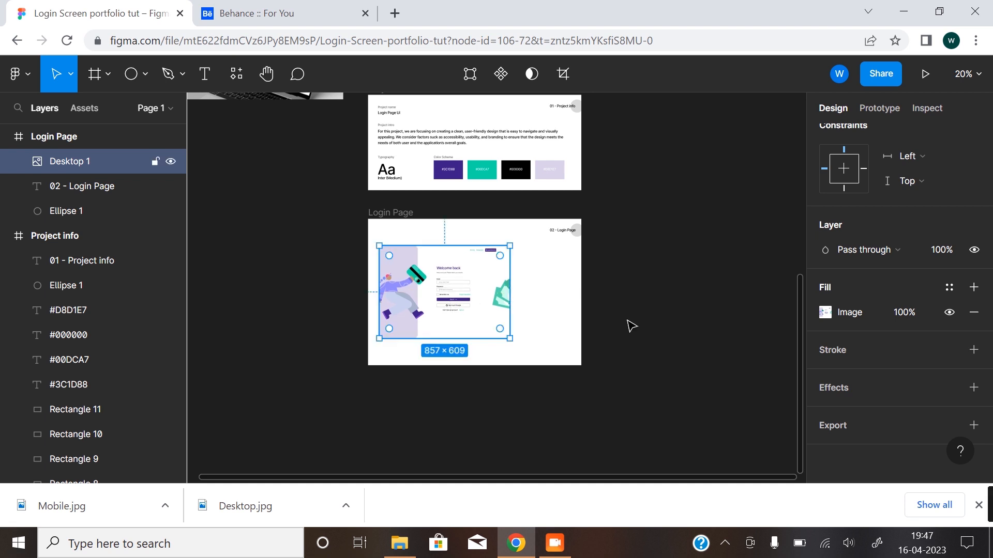
click(542, 325)
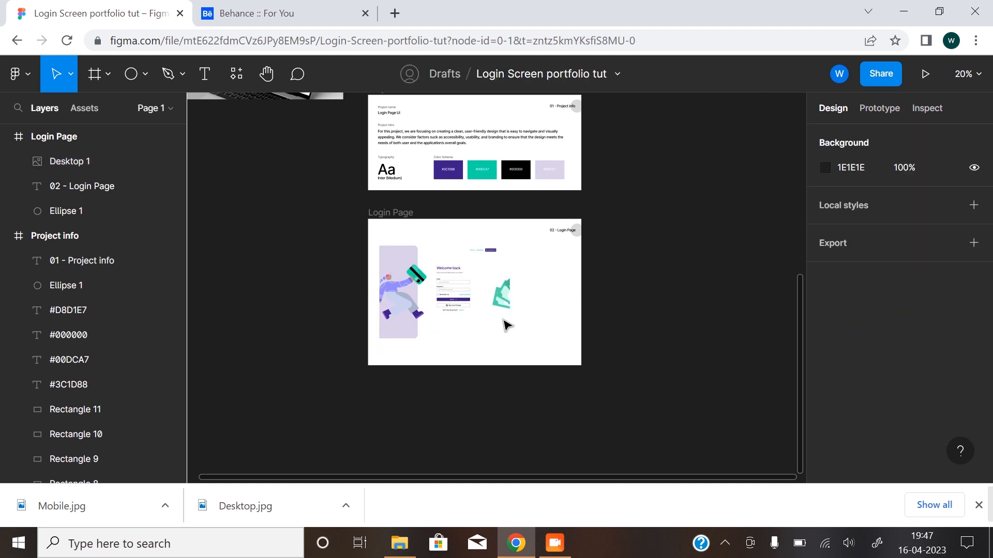
ctrl+scroll(494, 306, up, 3)
scroll(488, 368, down, 2)
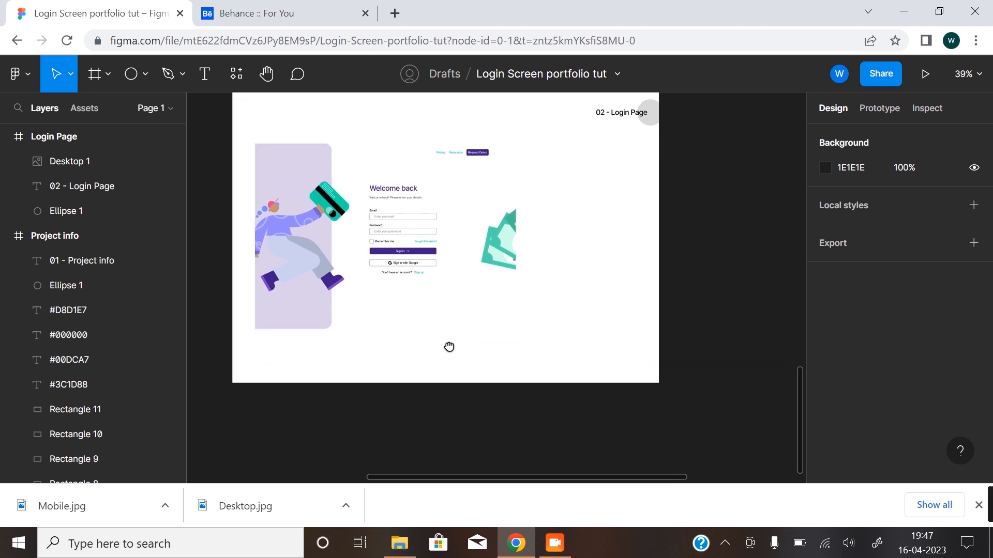
Apply a drop shadow effect without any stroke to the Desktop image in the Login Page frame.
click(512, 223)
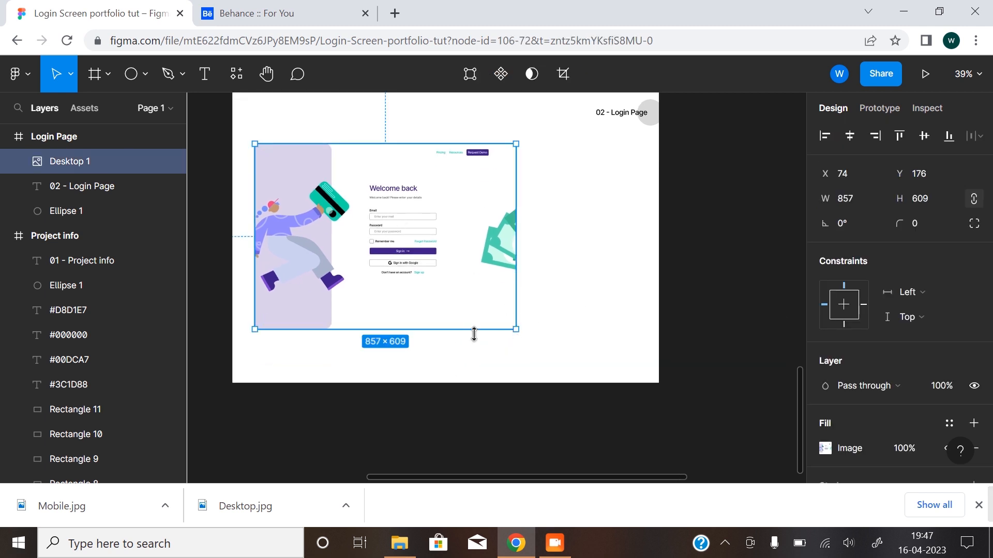
scroll(894, 364, down, 3)
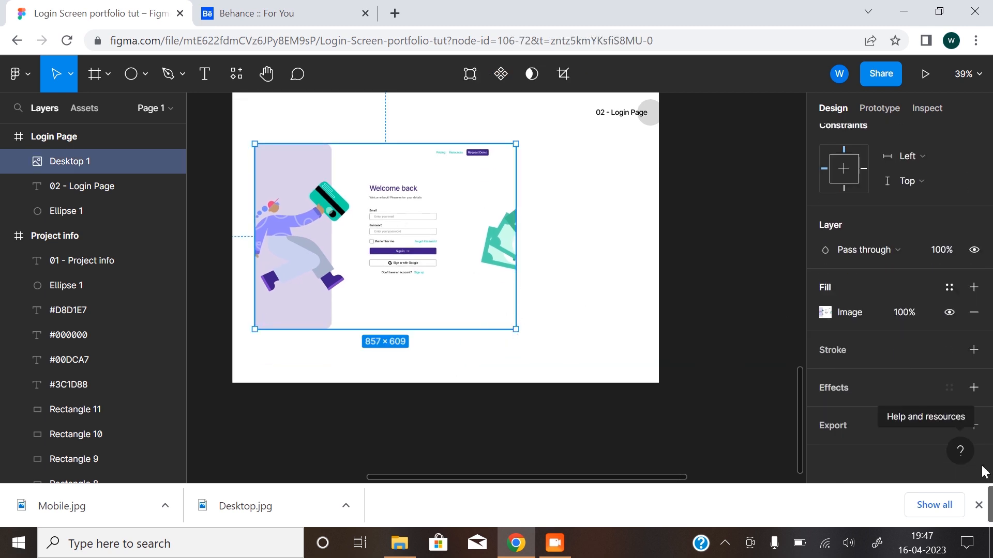
click(978, 505)
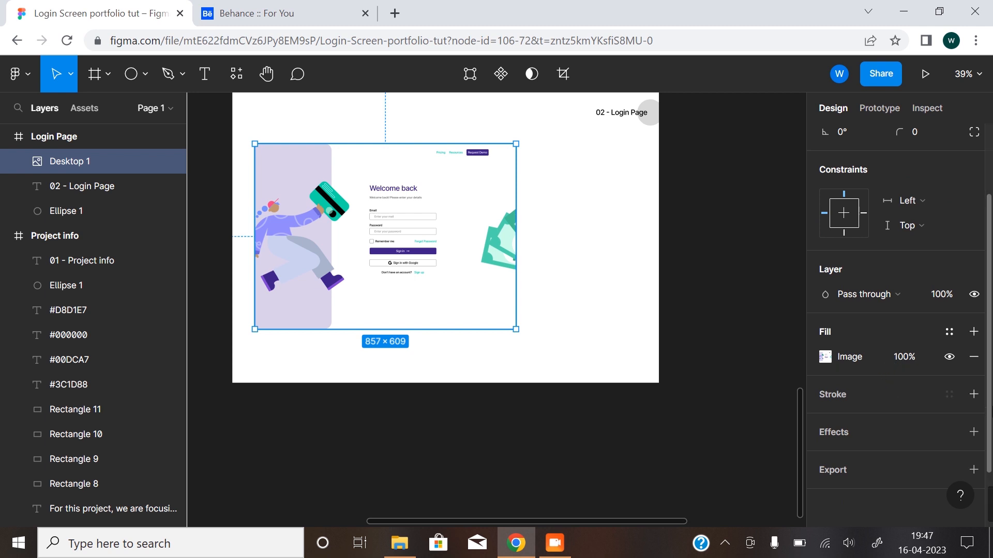
click(973, 394)
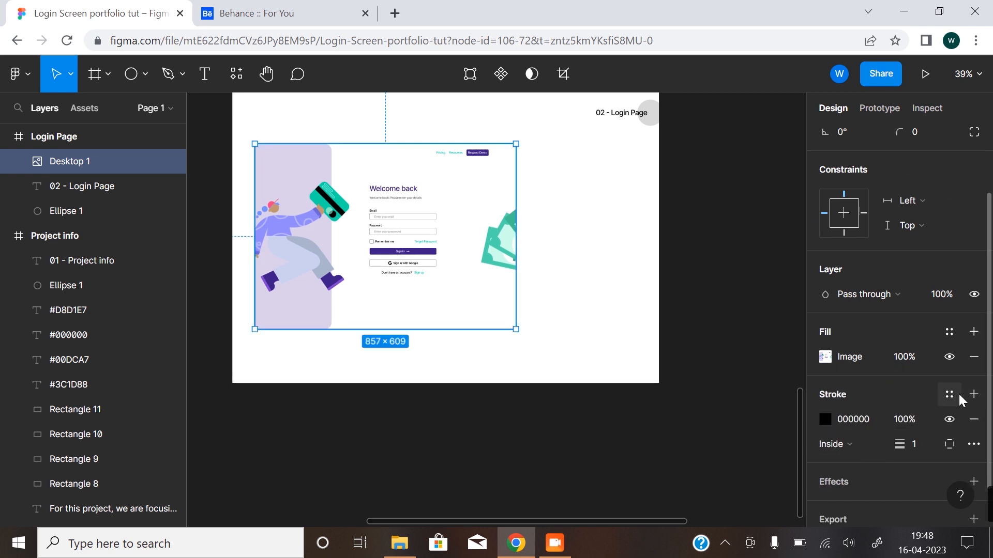
click(974, 419)
click(974, 432)
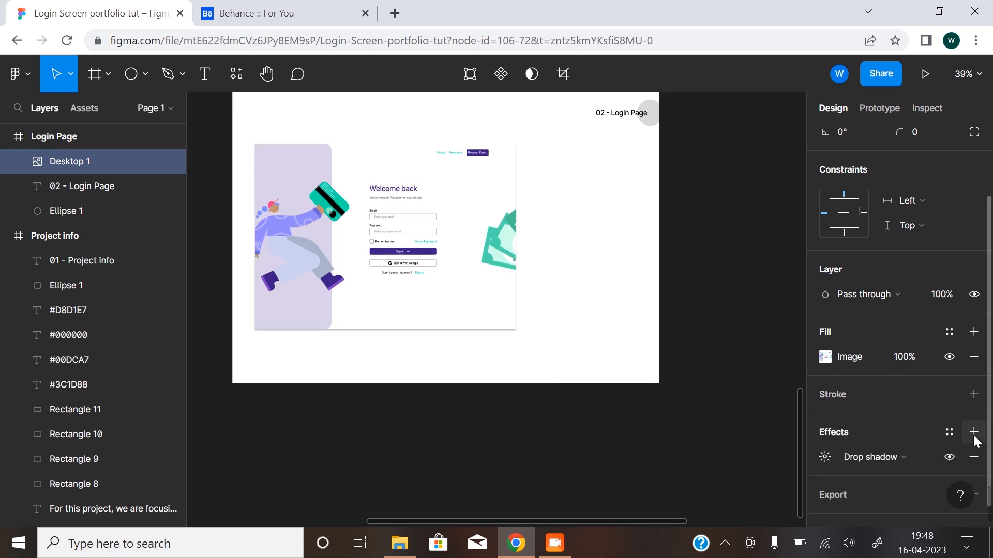
Set the Desktop image's drop shadow to X 10, Y 10, blur 40 and 15% opacity.
scroll(883, 436, down, 1)
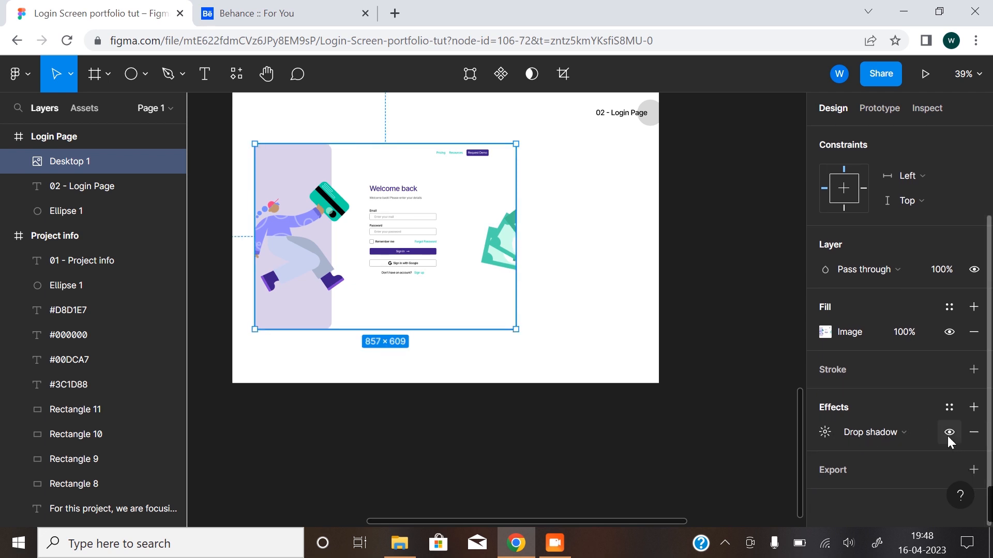
click(825, 434)
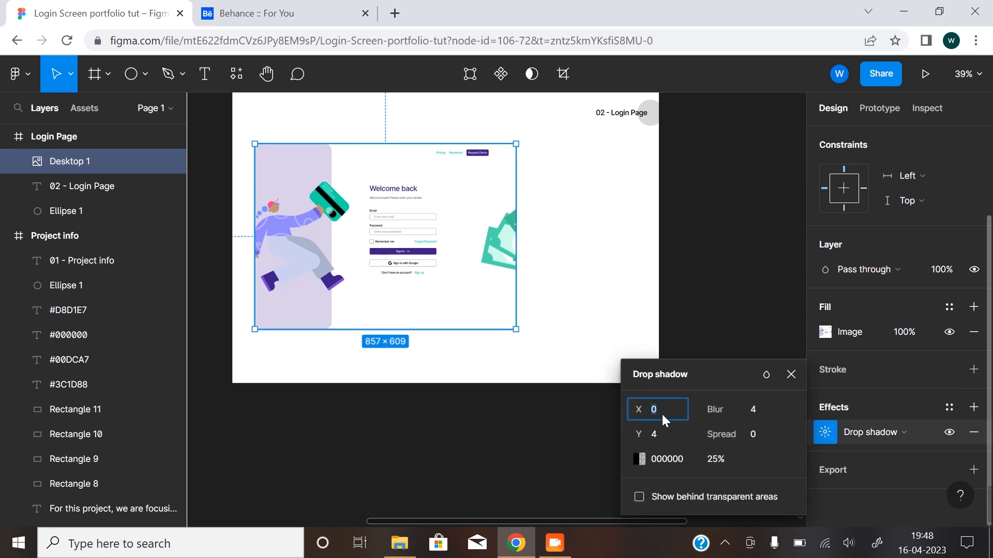
text(10)
click(665, 432)
text(10)
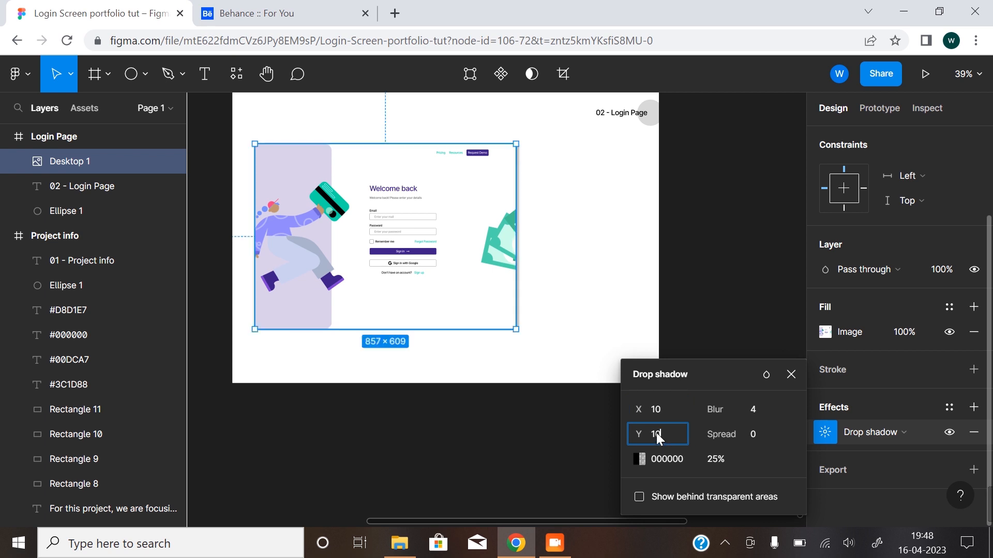
drag(721, 415, 913, 348)
drag(715, 410, 78, 360)
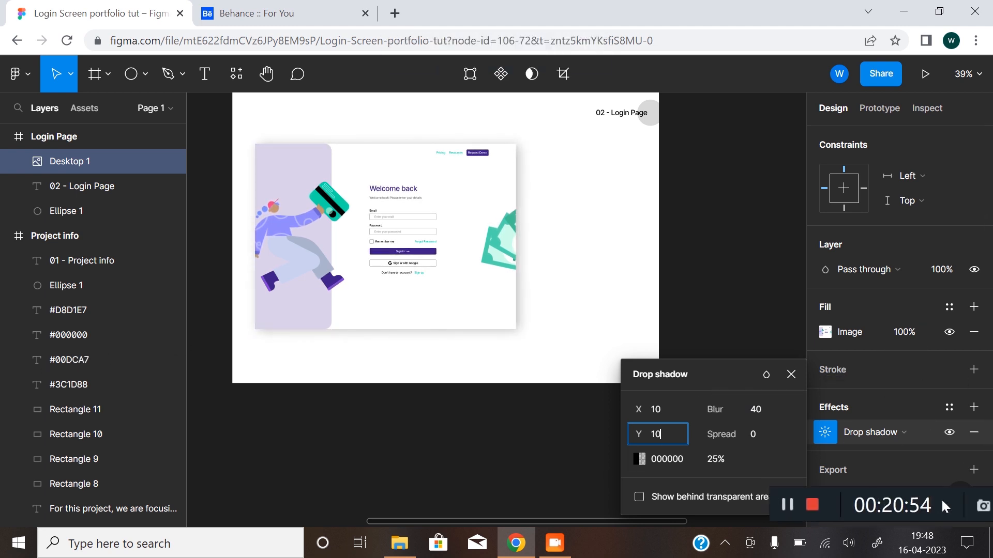
click(716, 459)
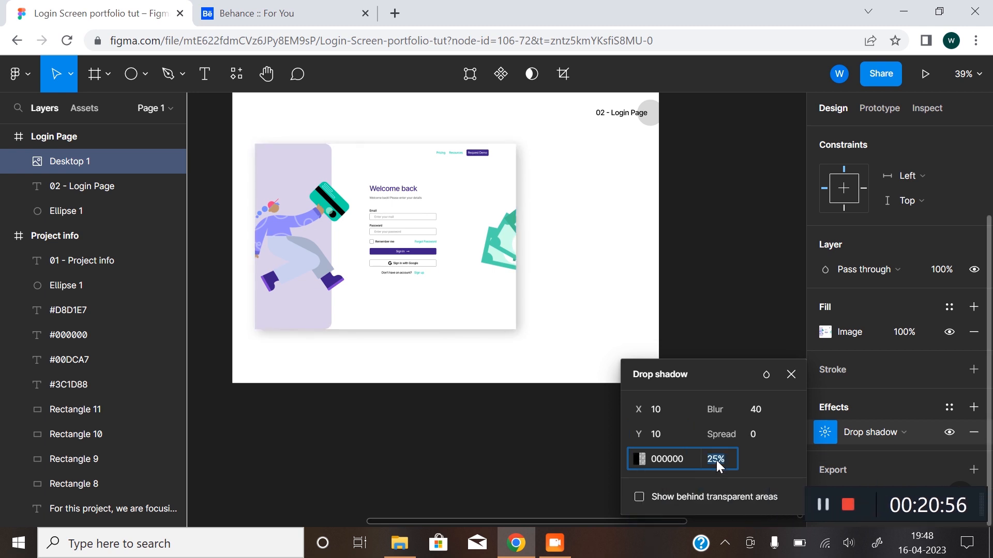
text(15)
key(Return)
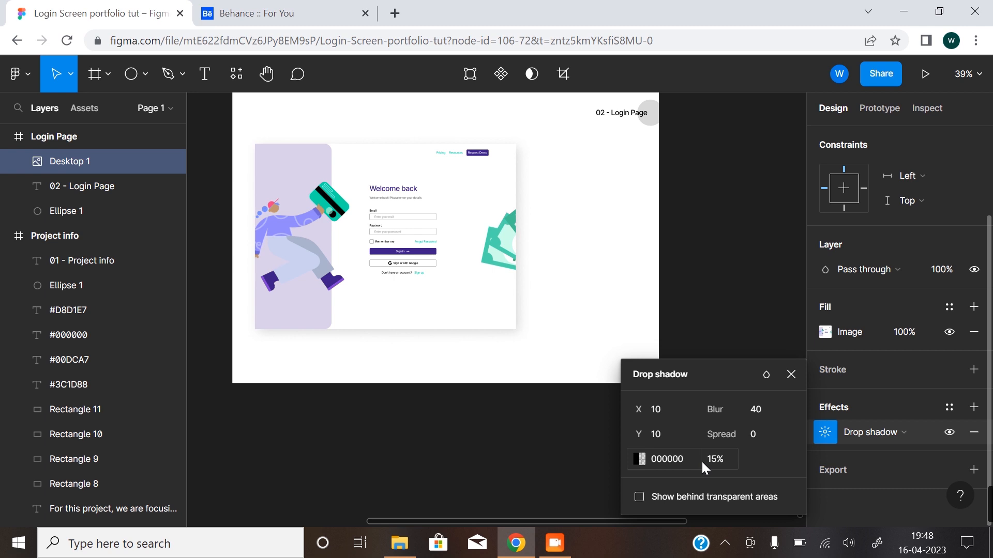
Soften the Desktop image's drop shadow to blur 30 and 10% opacity.
drag(714, 409, 560, 409)
click(721, 460)
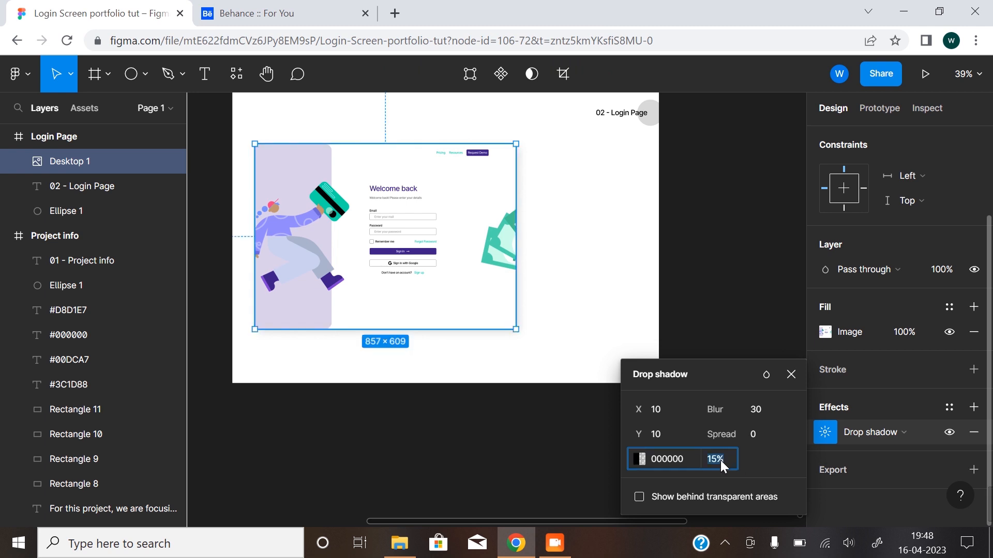
text(10)
key(Return)
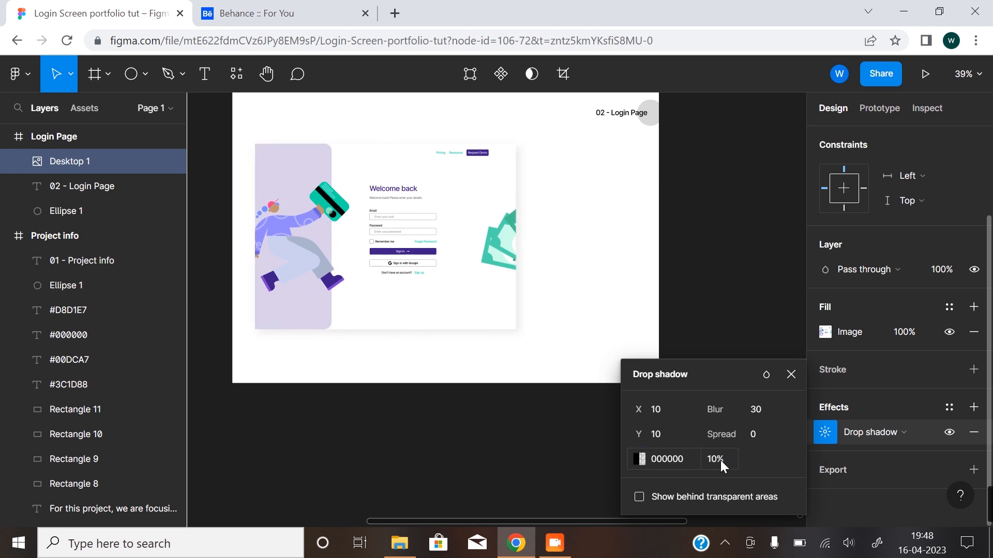
click(788, 377)
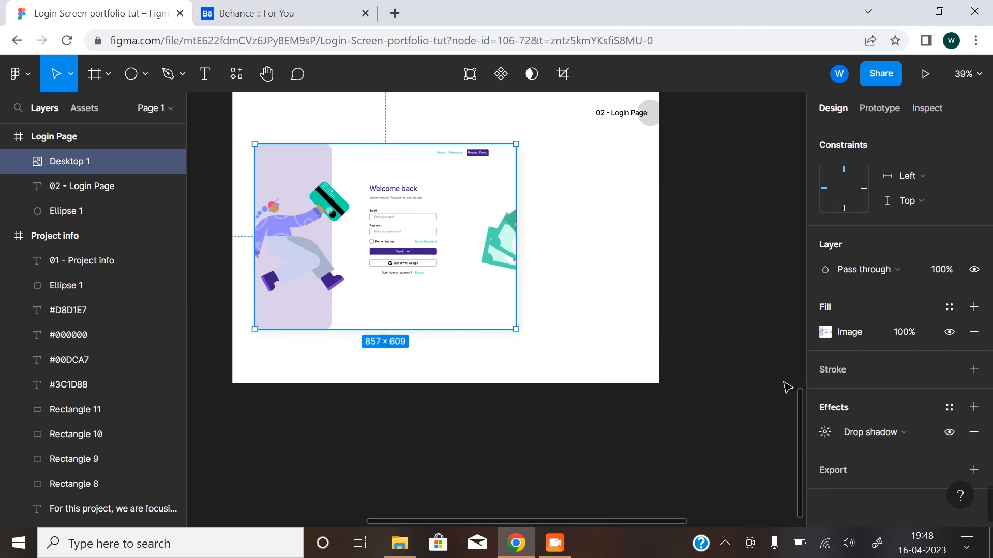
click(693, 338)
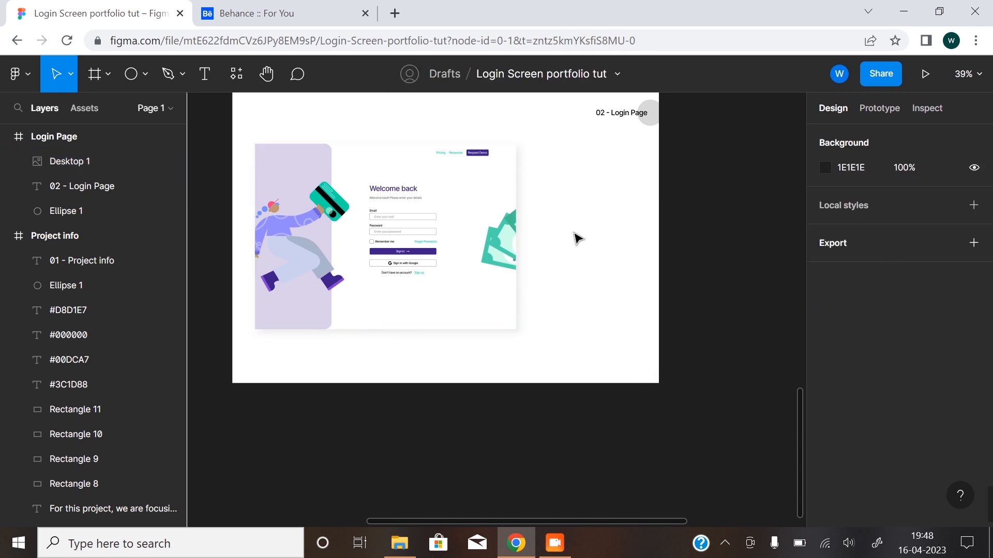
Open the Mockup Library of the Mockup plugin.
scroll(468, 286, down, 3)
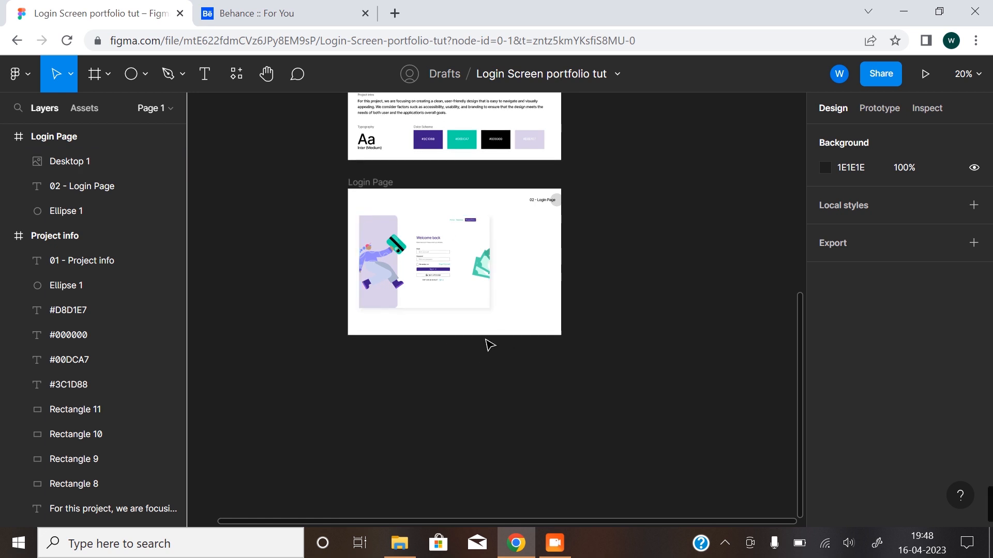
scroll(461, 293, up, 3)
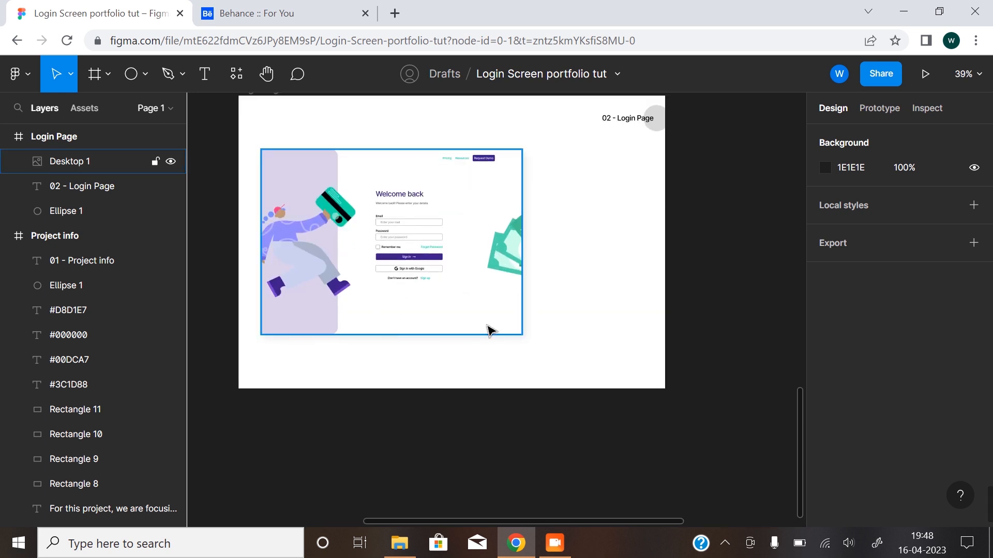
scroll(472, 313, down, 6)
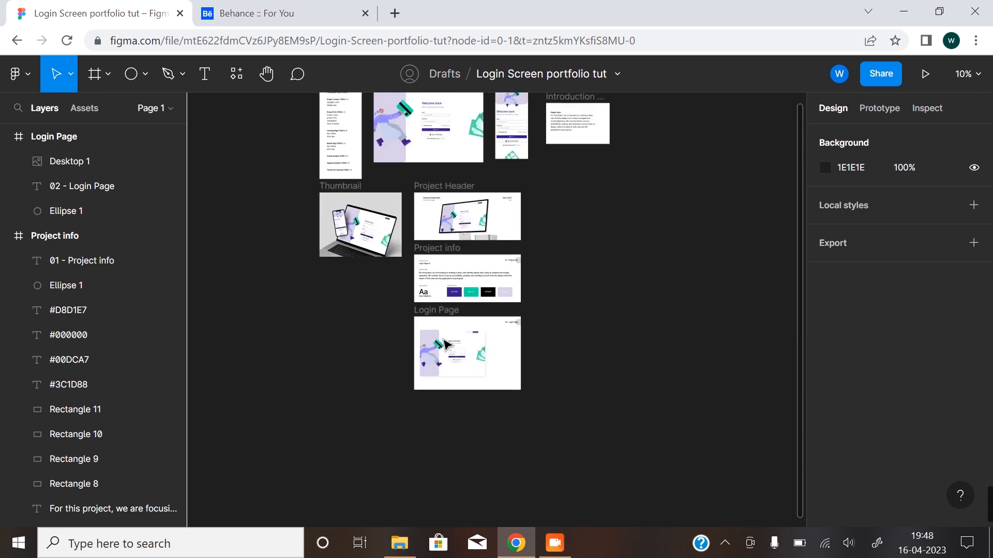
right_click(500, 367)
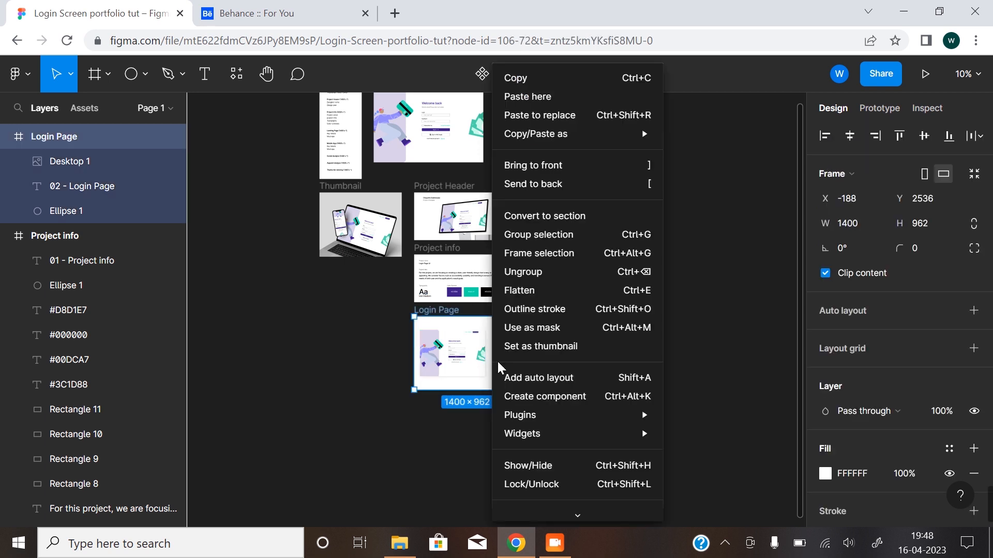
key(Escape)
right_click(398, 420)
mouse_move(491, 487)
mouse_move(646, 368)
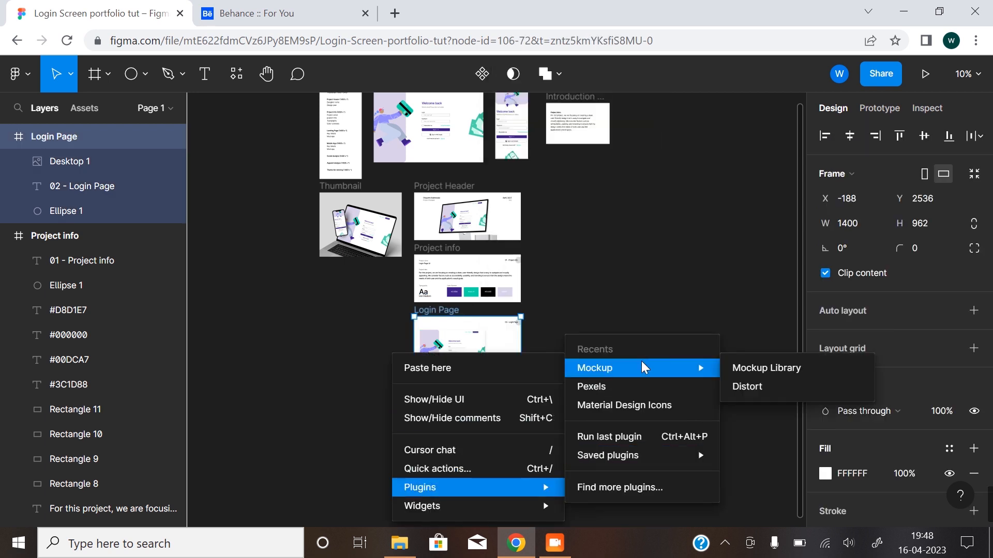
click(781, 368)
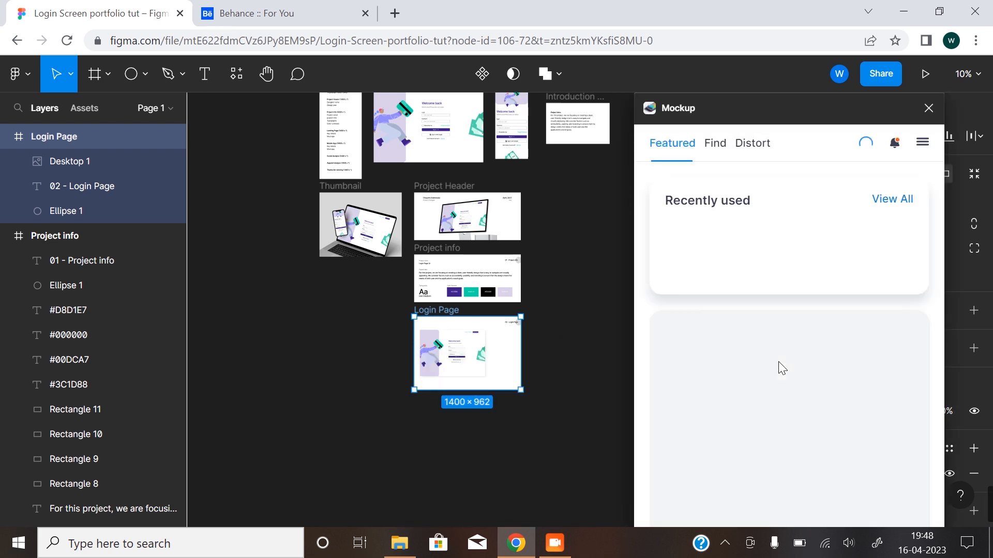
Browse the plugin's full mockup collection and open the front-view MacBook Pro 16 mockup.
click(715, 145)
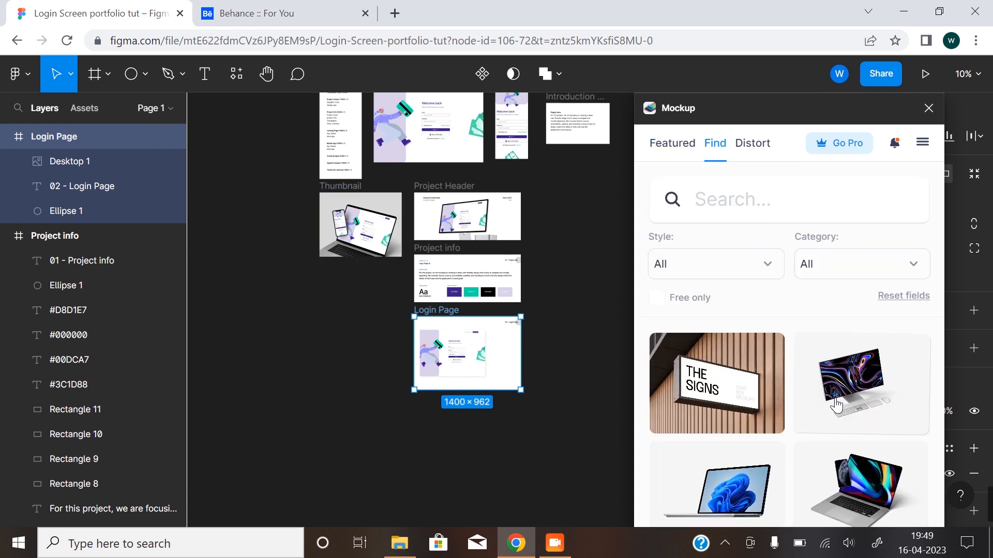
scroll(848, 429, down, 3)
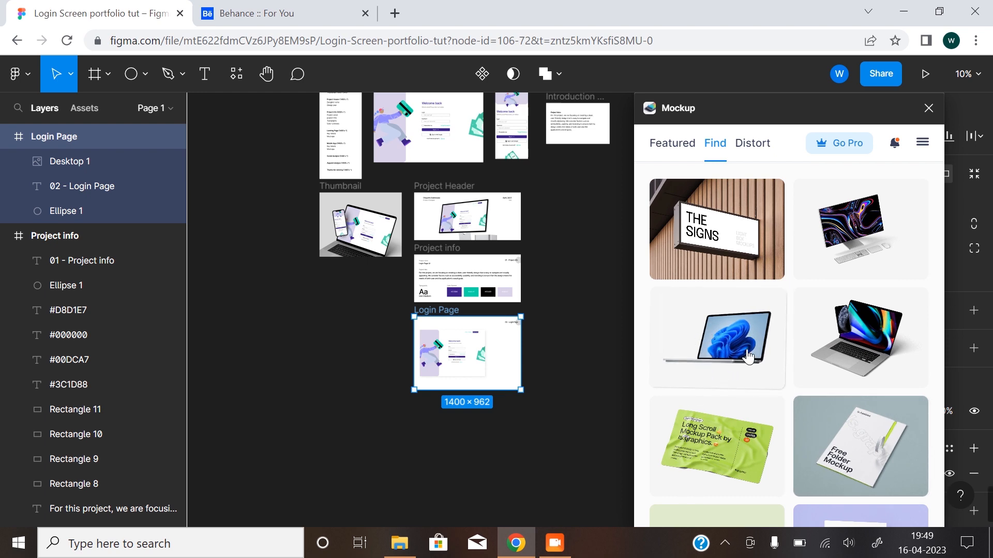
scroll(771, 357, down, 10)
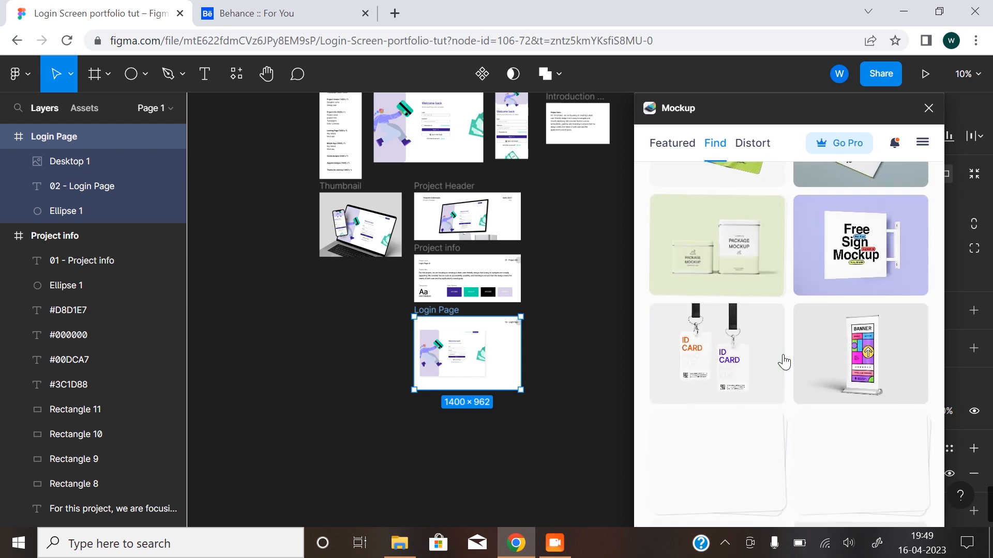
scroll(781, 372, down, 3)
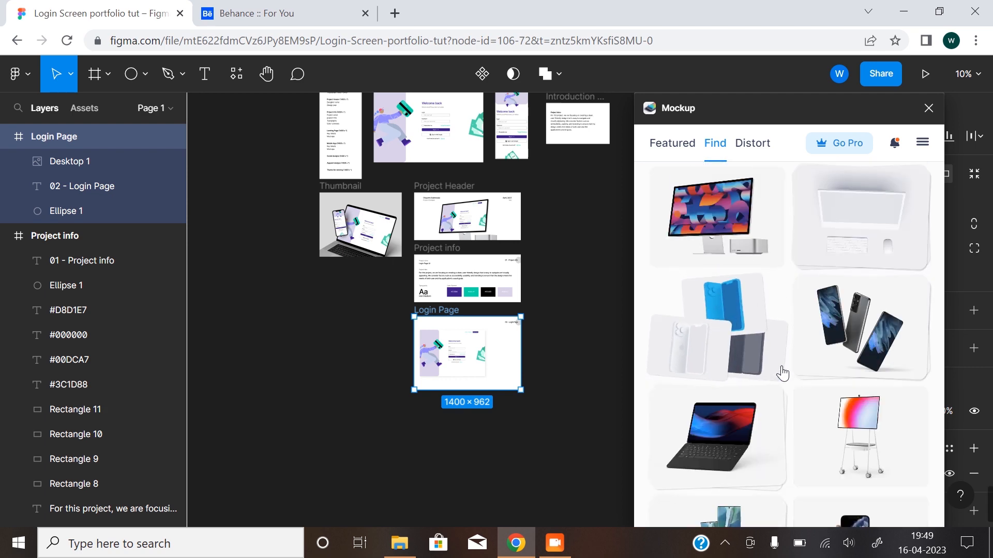
scroll(781, 374, down, 3)
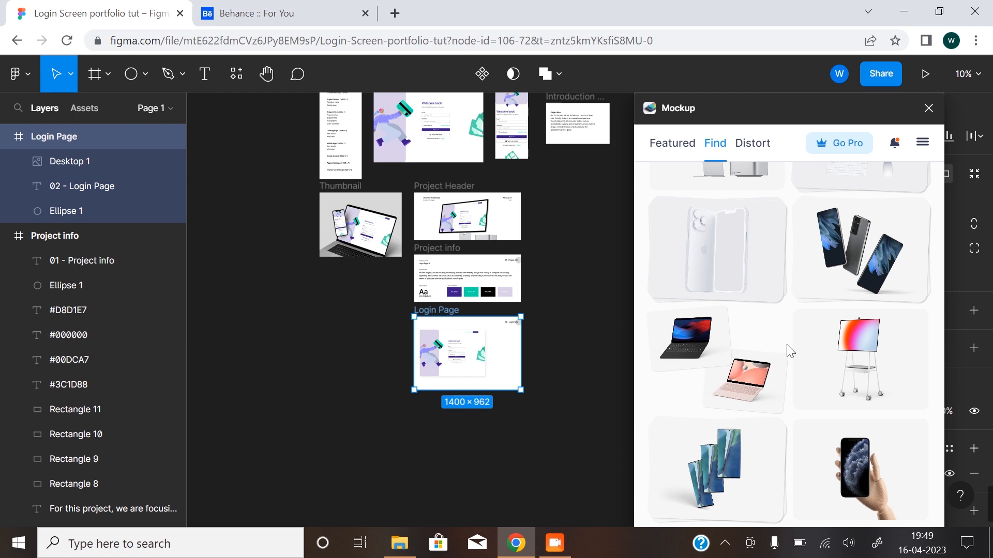
scroll(781, 380, down, 10)
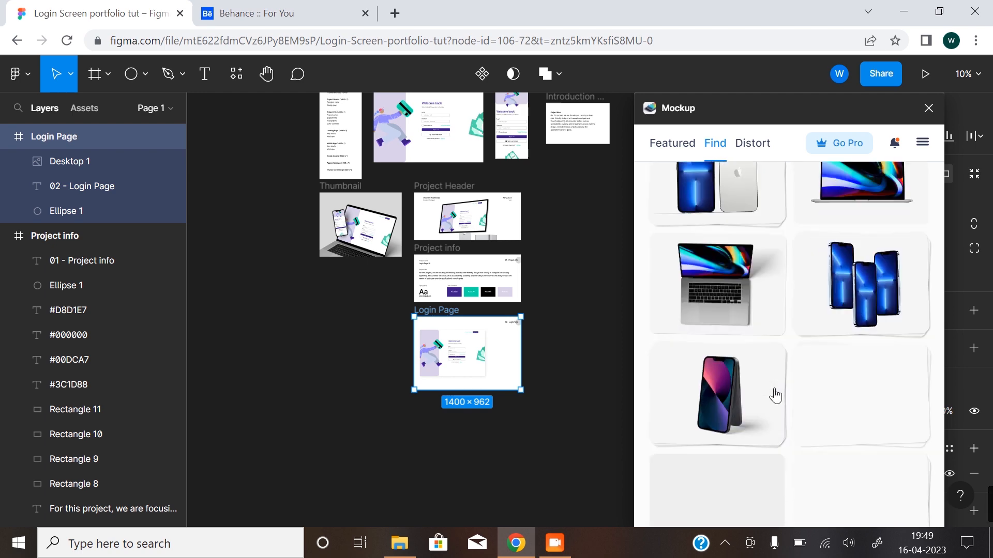
scroll(775, 396, down, 8)
scroll(809, 413, down, 5)
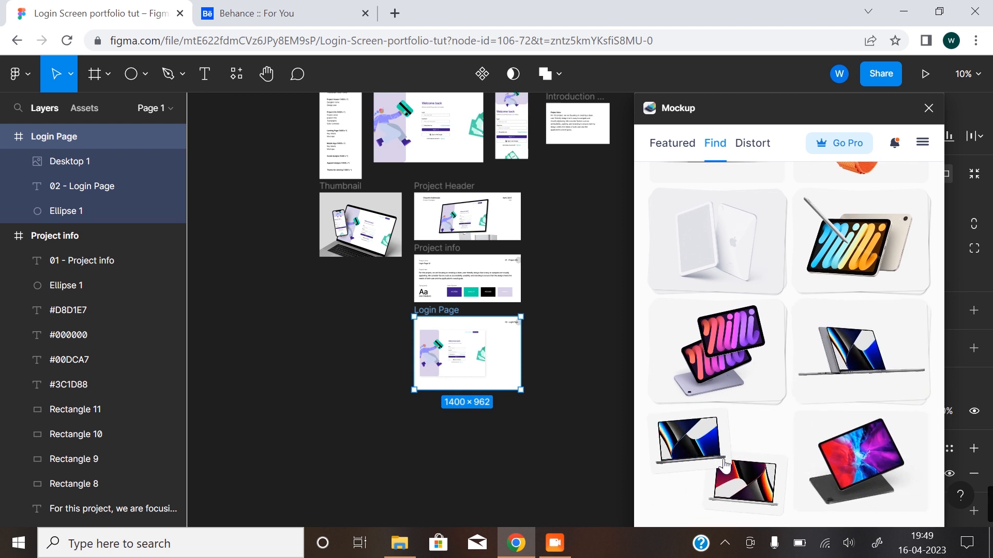
click(730, 470)
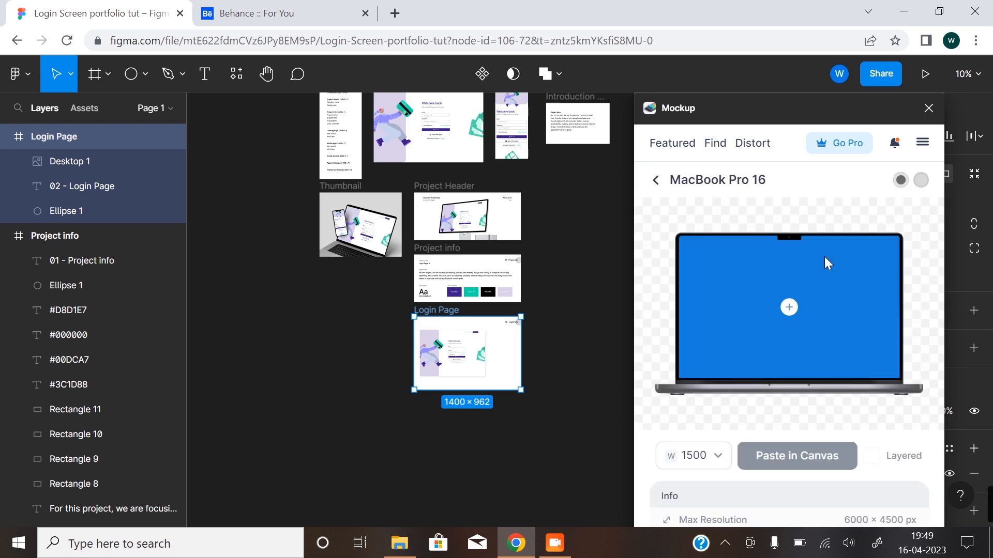
Fill the MacBook Pro 16 mockup's screen with the Desktop frame design and paste it into the canvas at width 1500.
click(789, 309)
click(710, 335)
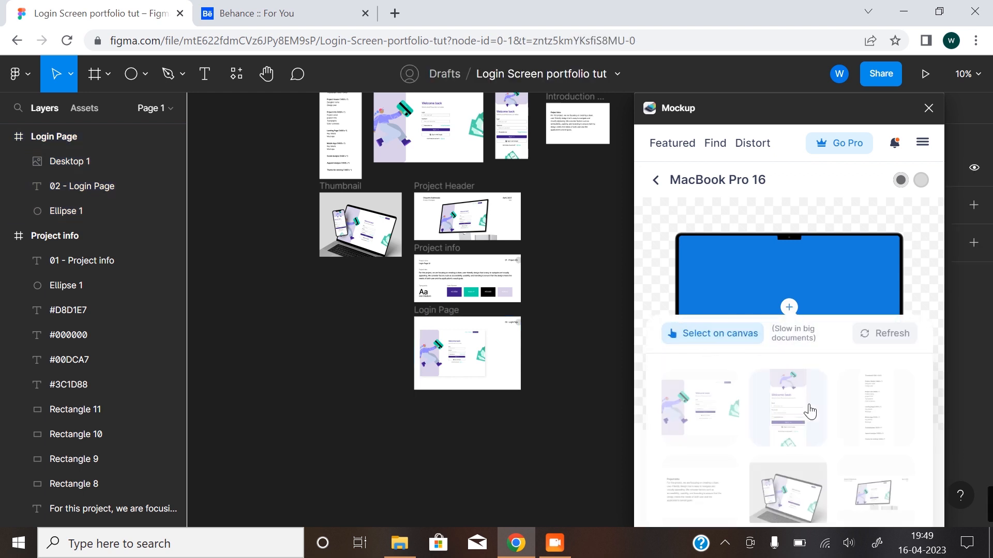
click(707, 408)
drag(773, 274, 773, 284)
click(788, 482)
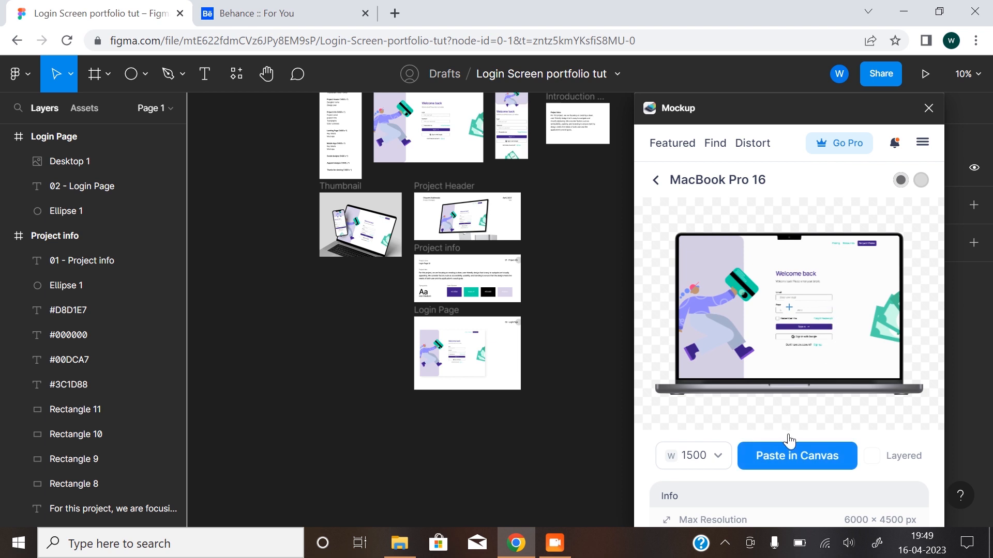
click(793, 455)
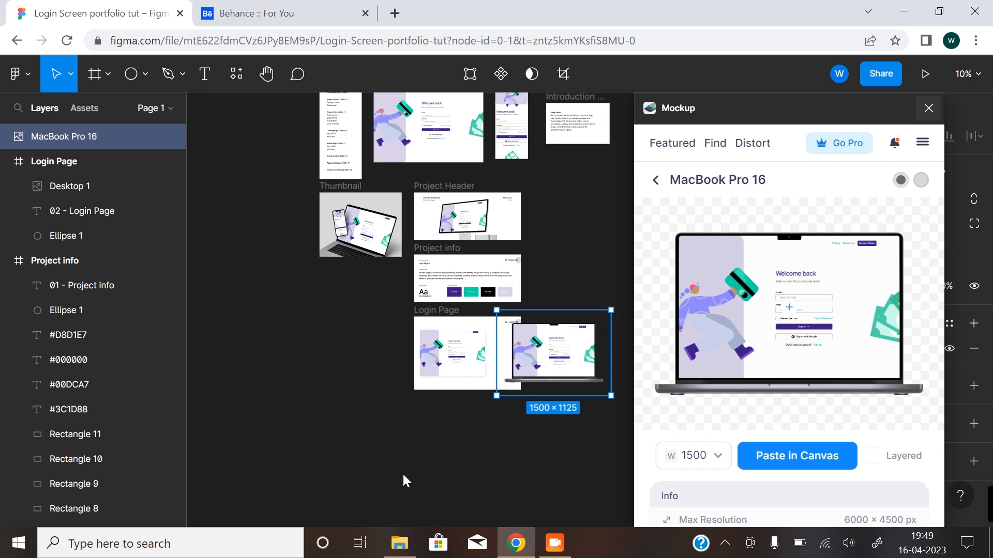
Close the plugin, shrink the MacBook mockup to about 825 × 682 and place it in the Login Page frame overlapping the Desktop image's lower corner.
ctrl+scroll(495, 401, up, 5)
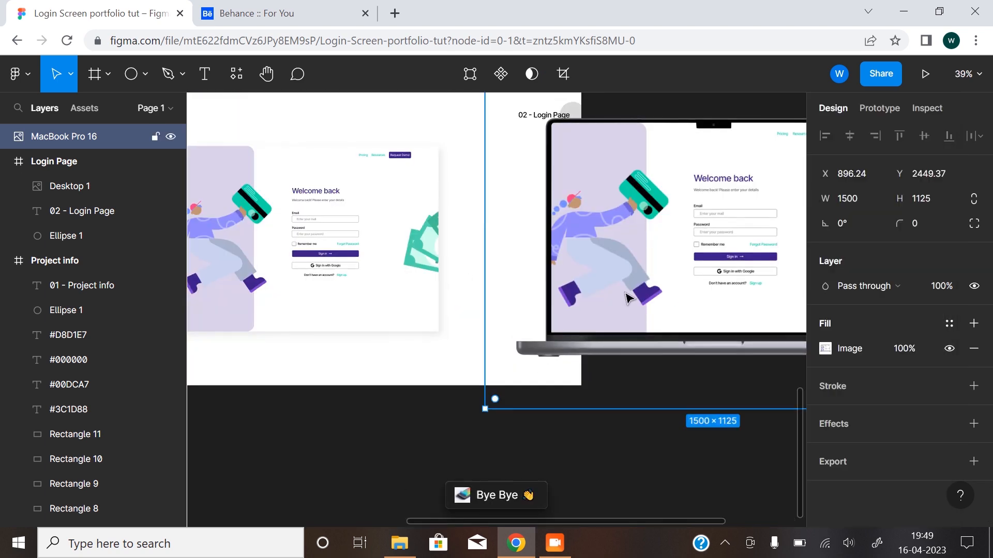
scroll(560, 366, down, 3)
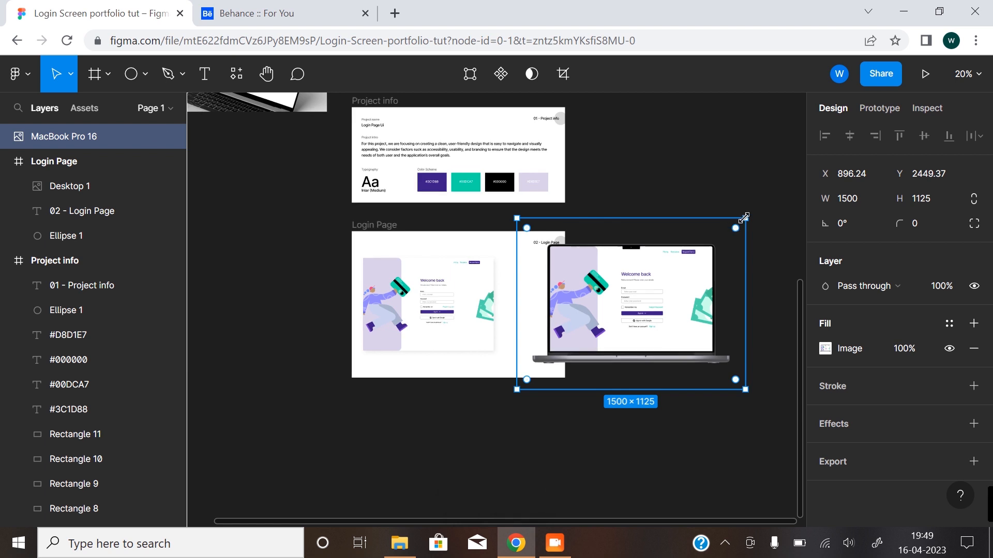
drag(744, 218, 643, 284)
drag(597, 354, 511, 342)
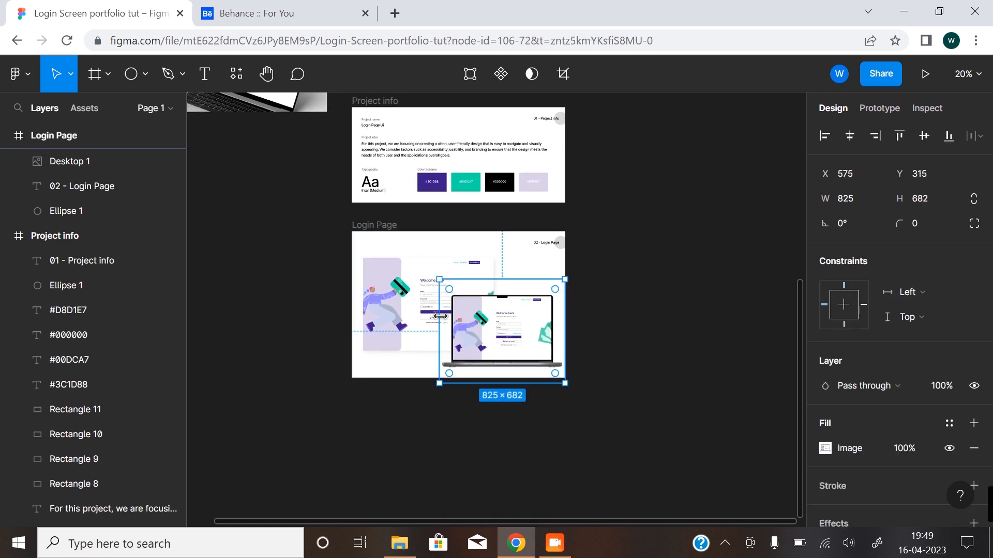
click(438, 315)
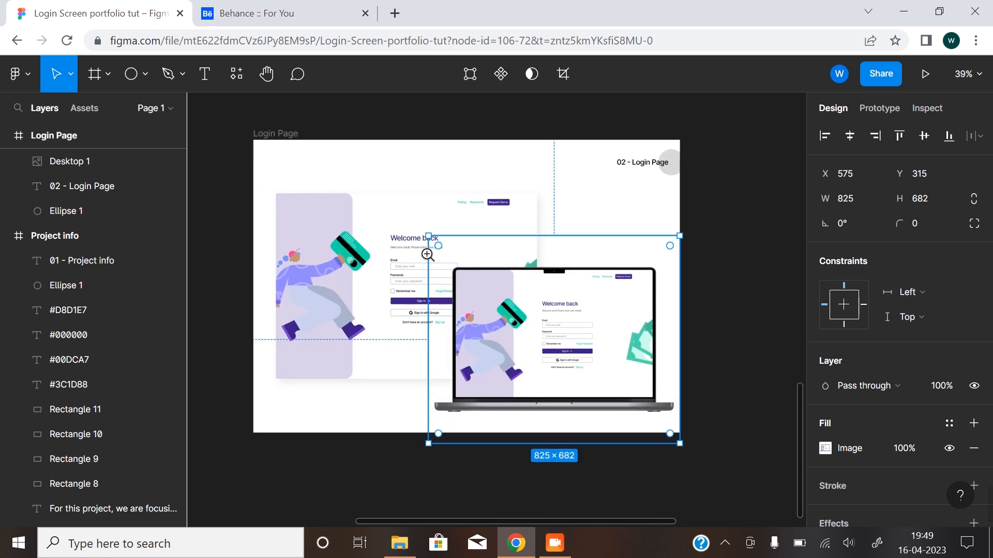
Scale the Desktop image and MacBook mockup together to about 1272 × 788 and centre them horizontally in the Login Page frame.
shift+click(364, 266)
drag(680, 445, 663, 431)
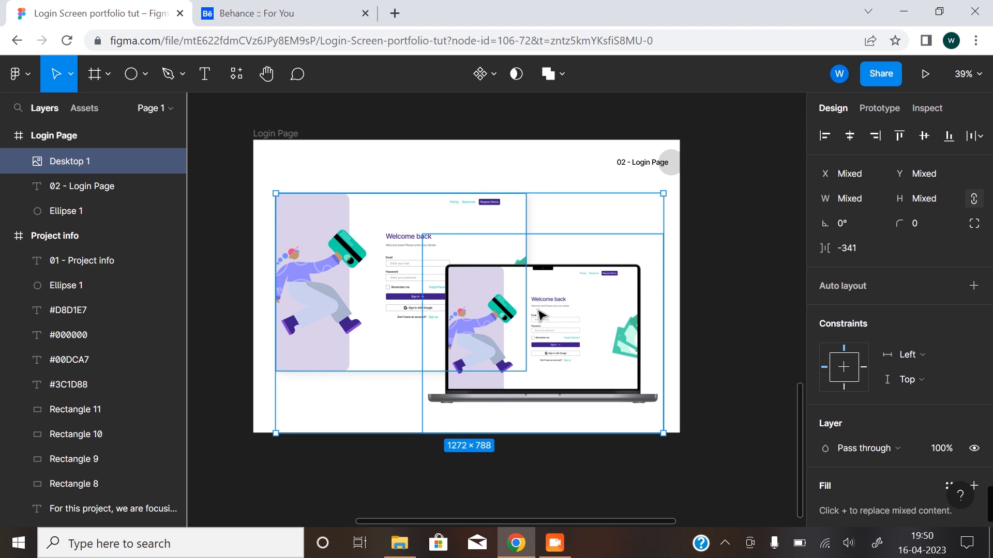
drag(535, 311, 537, 312)
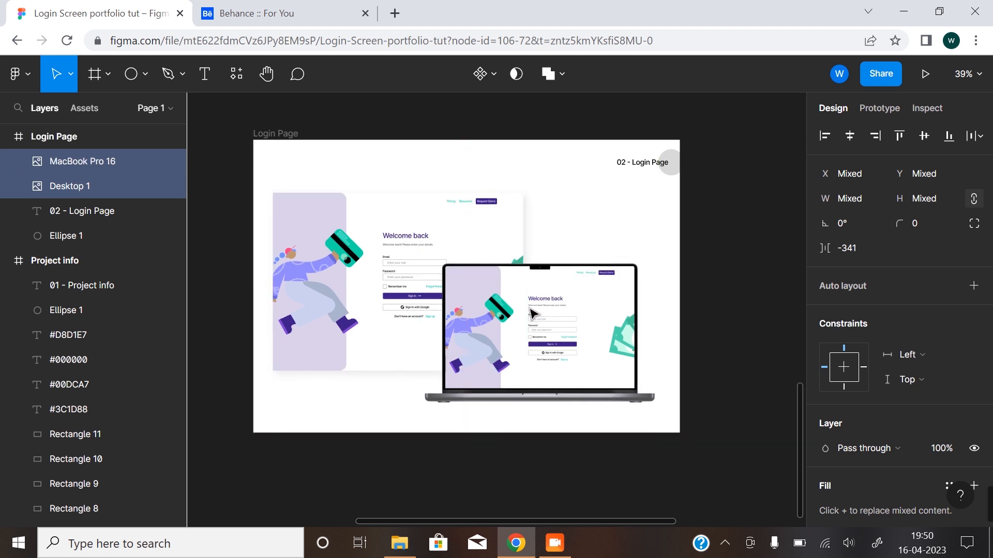
click(734, 365)
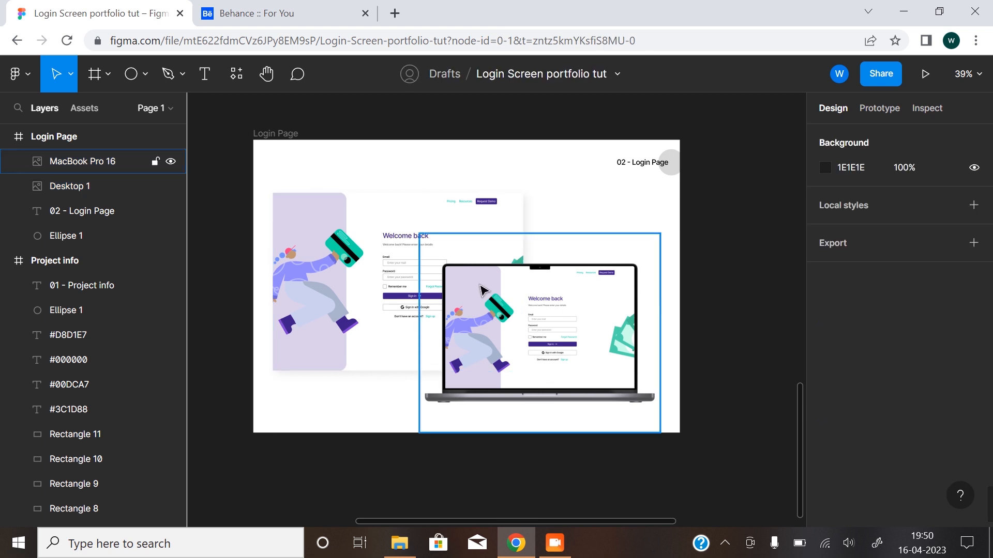
Review the Login Page frame's layout and check the portfolio outline beside the Desktop frame for the section that follows.
scroll(688, 290, up, 1)
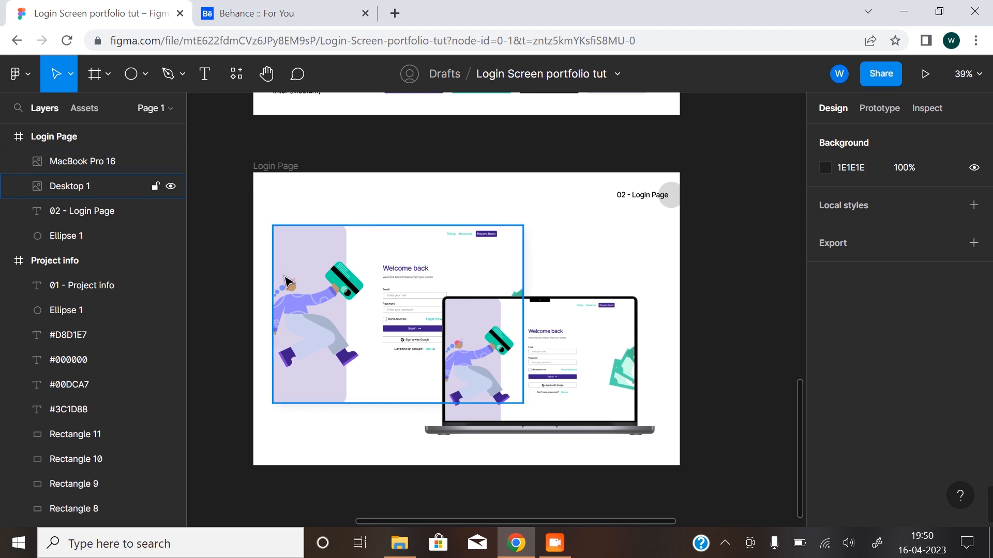
ctrl+scroll(497, 285, down, 3)
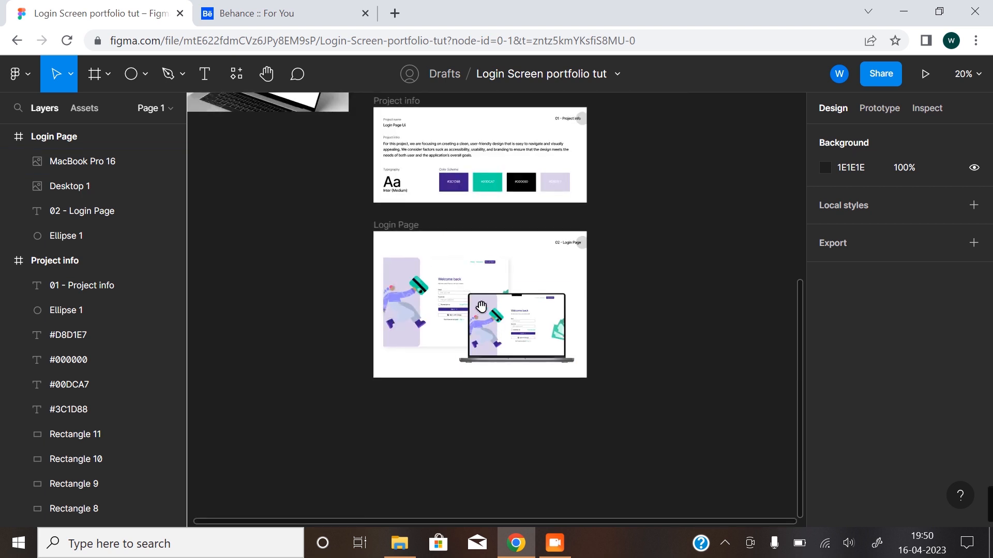
drag(480, 309, 471, 275)
ctrl+scroll(471, 275, down, 2)
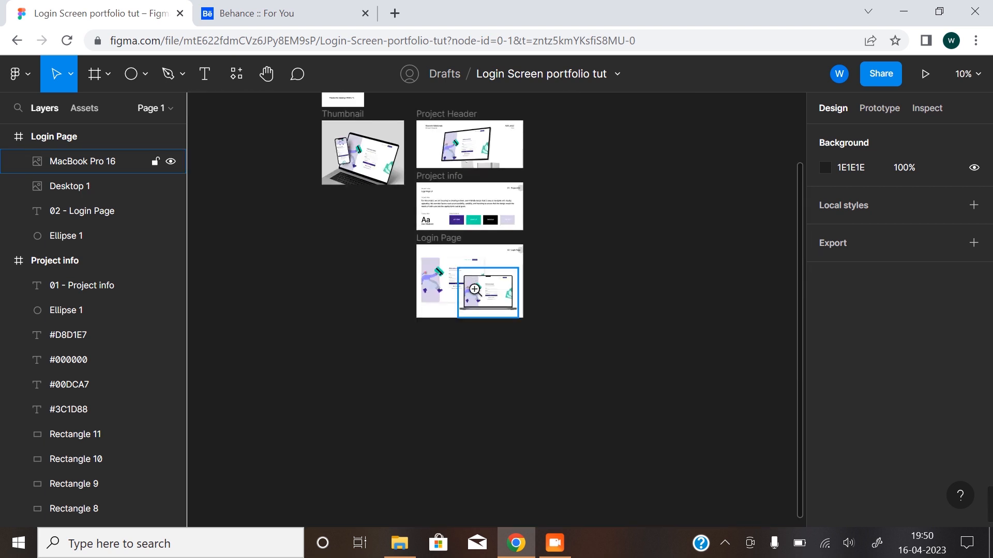
ctrl+scroll(471, 275, up, 2)
ctrl+scroll(471, 274, up, 1)
drag(506, 341, 495, 287)
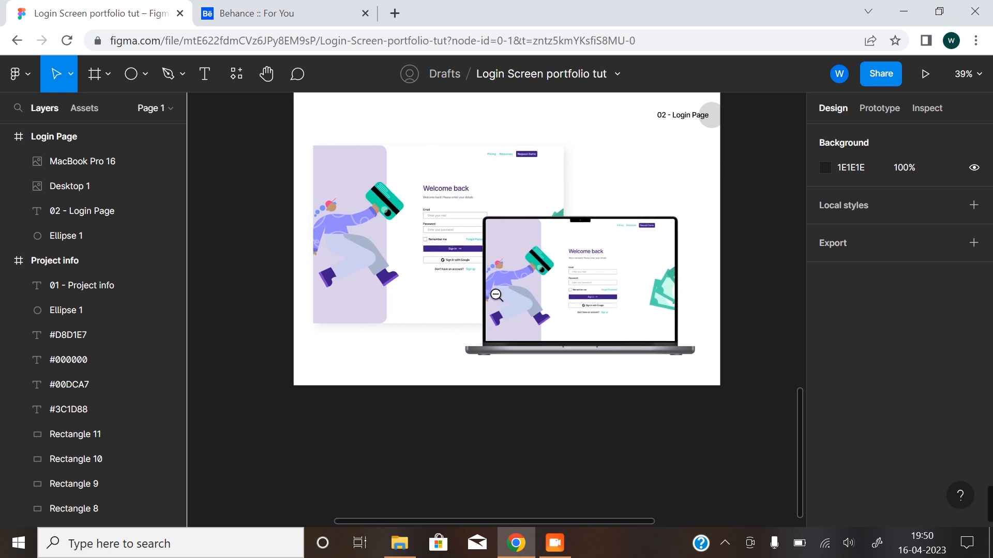
ctrl+scroll(495, 293, down, 1)
ctrl+scroll(496, 293, down, 2)
ctrl+scroll(446, 259, up, 3)
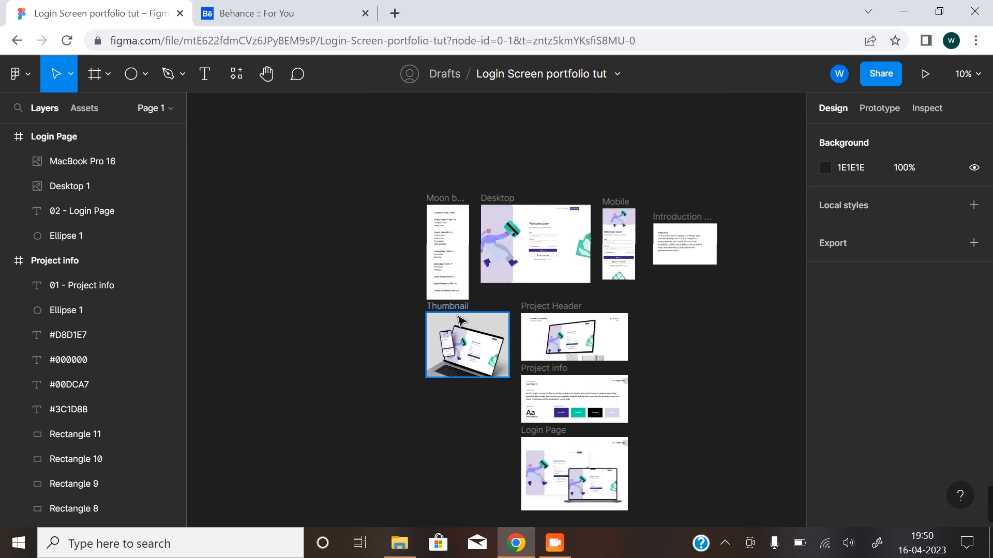
ctrl+scroll(446, 260, up, 4)
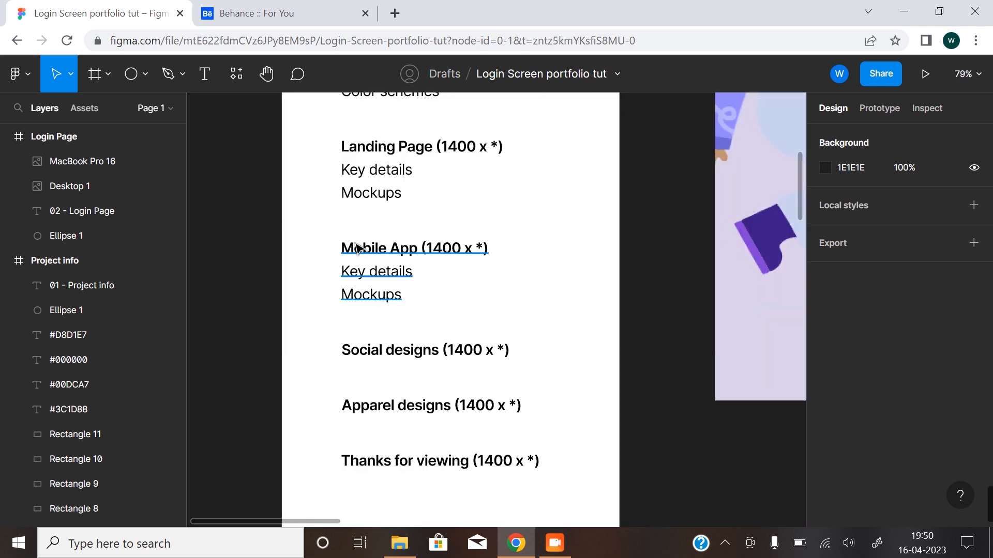
ctrl+scroll(452, 279, down, 1)
ctrl+scroll(337, 292, down, 1)
scroll(581, 220, right, 3)
ctrl+scroll(472, 361, down, 1)
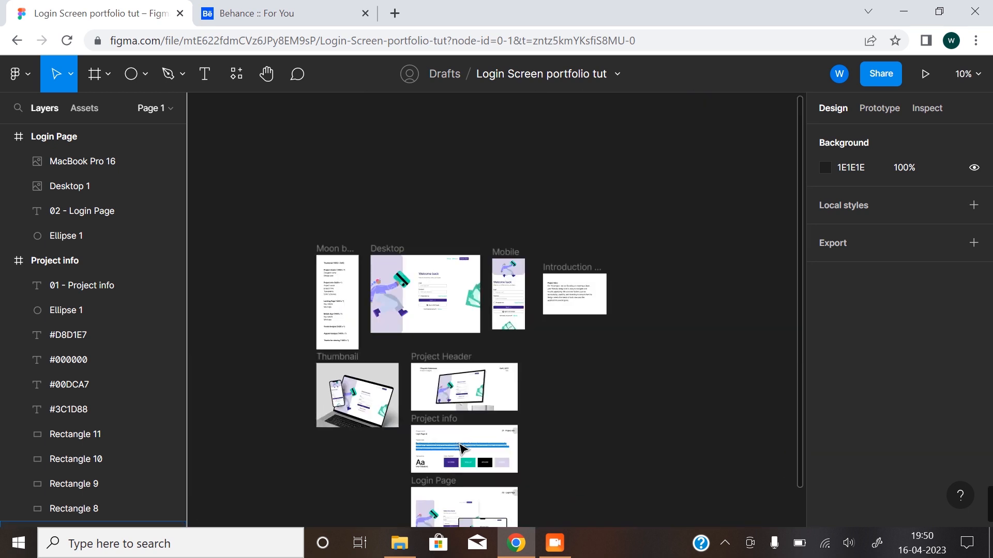
Duplicate the Login Page frame directly below the original, at about Y 3686.
scroll(478, 255, down, 3)
ctrl+scroll(485, 392, up, 1)
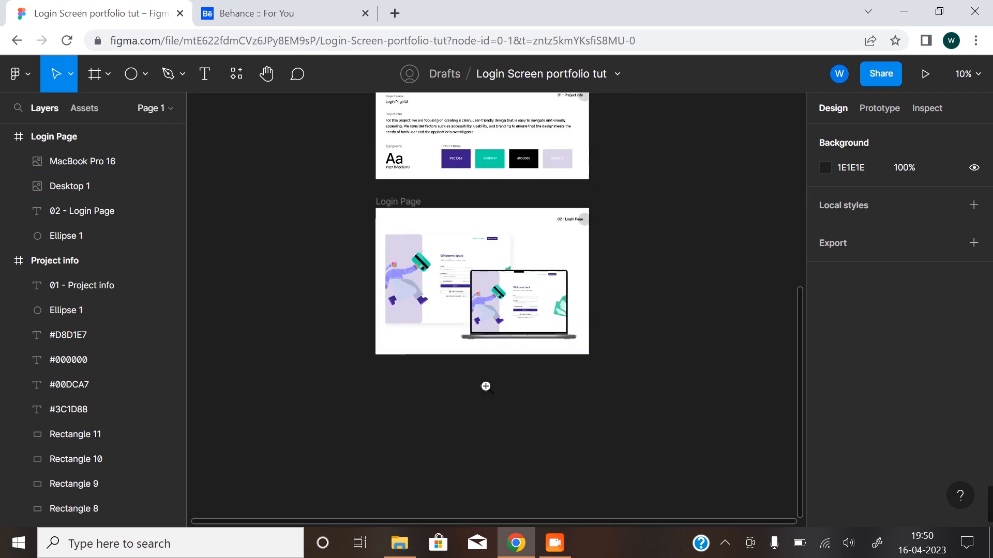
click(404, 203)
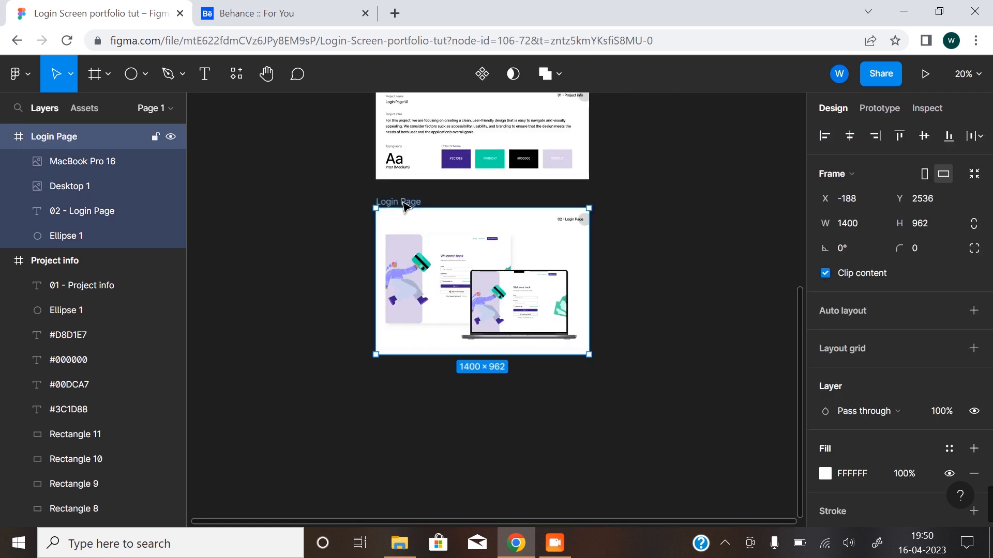
alt+drag(404, 215, 408, 380)
scroll(553, 428, down, 5)
click(432, 305)
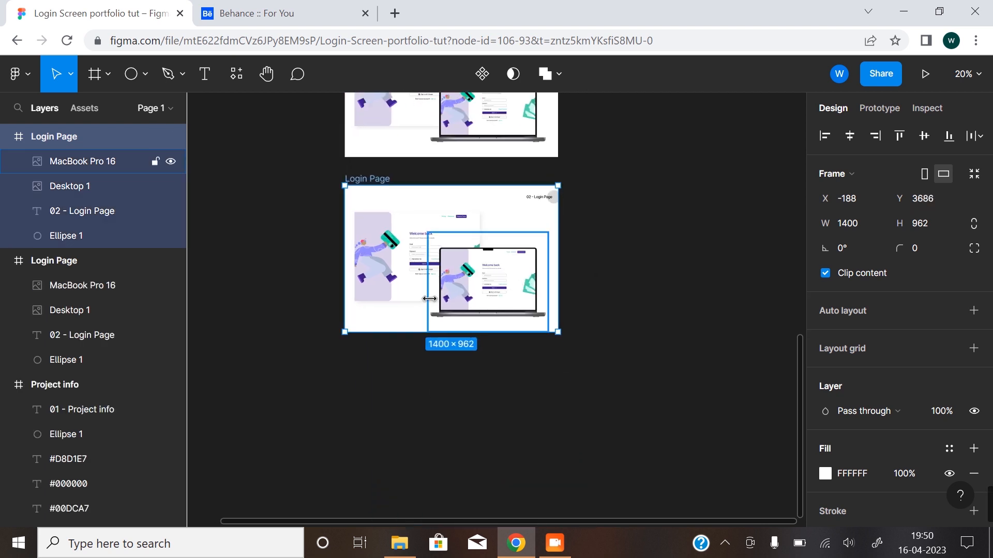
key(Escape)
Delete the Desktop image and the MacBook mockup from the duplicated Login Page frame.
scroll(412, 234, up, 3)
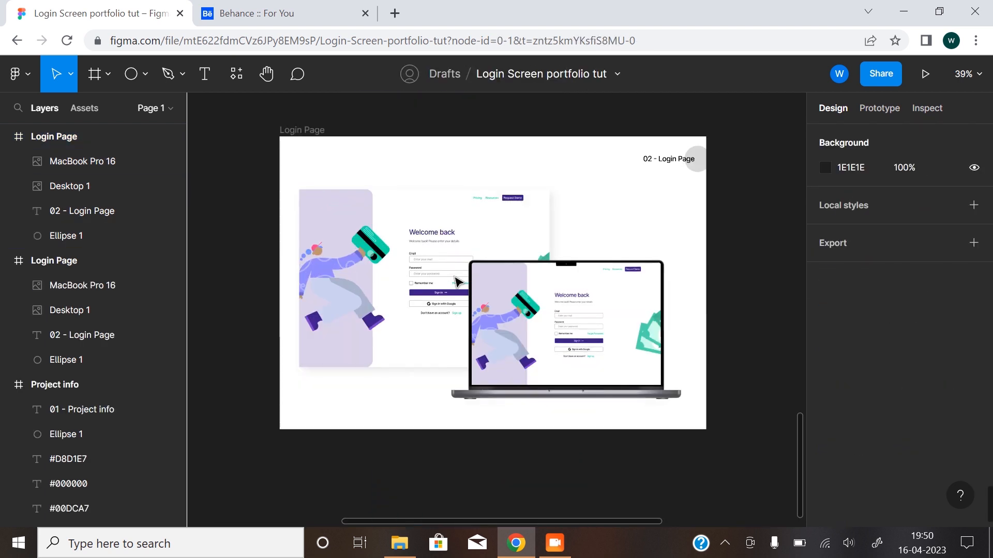
click(427, 277)
key(Delete)
click(598, 253)
key(Delete)
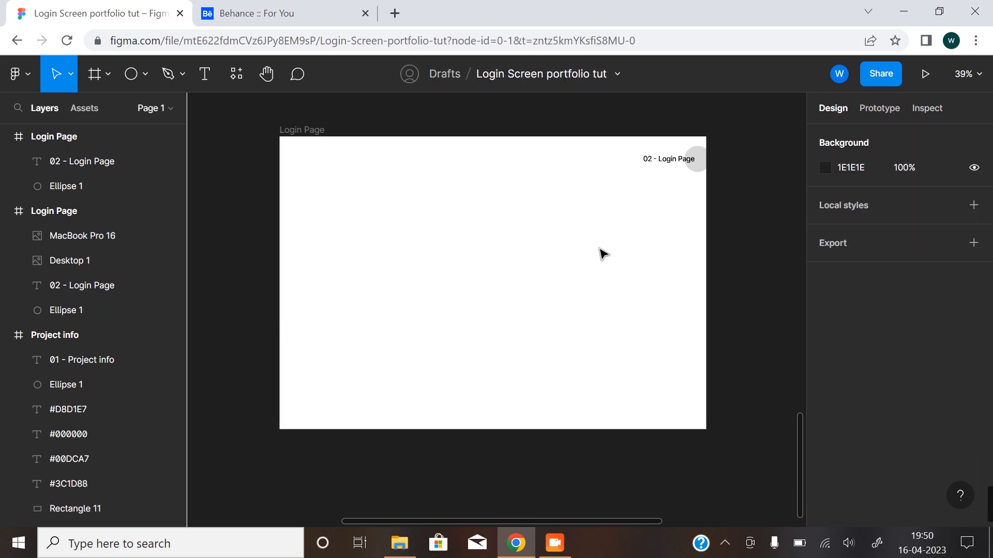
Change the duplicated frame's section label to "03 - Mobile App".
click(662, 164)
double_click(662, 164)
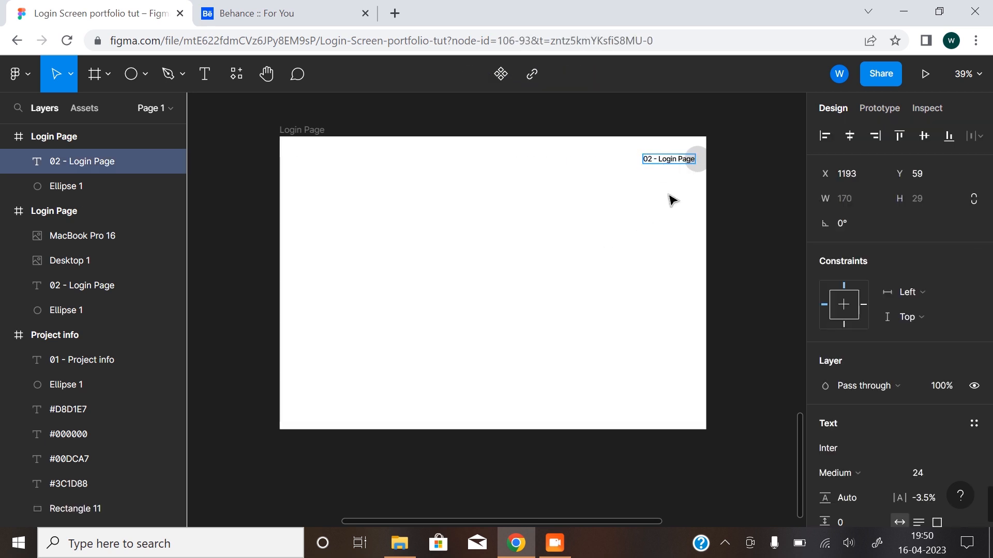
key(BackSpace)
text(3 - )
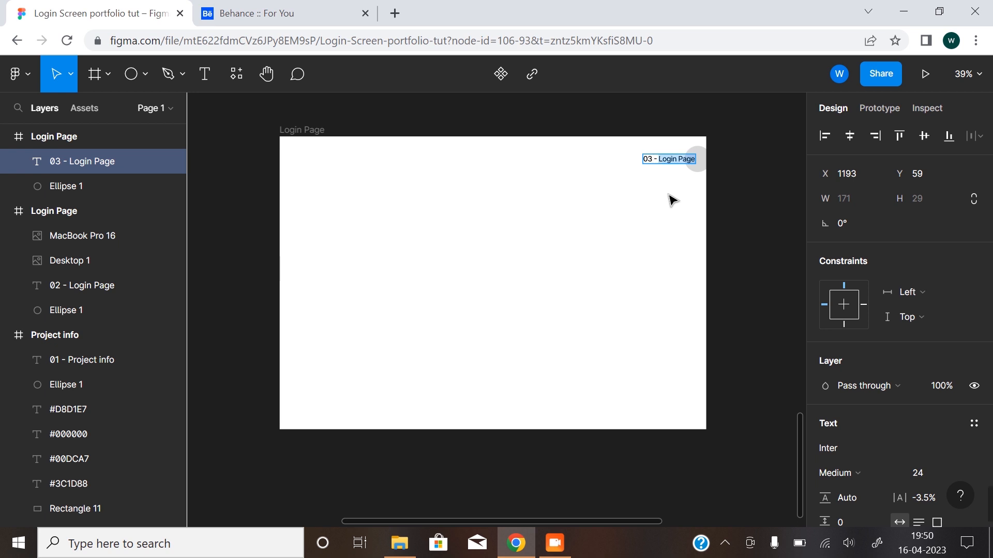
text(Mobile)
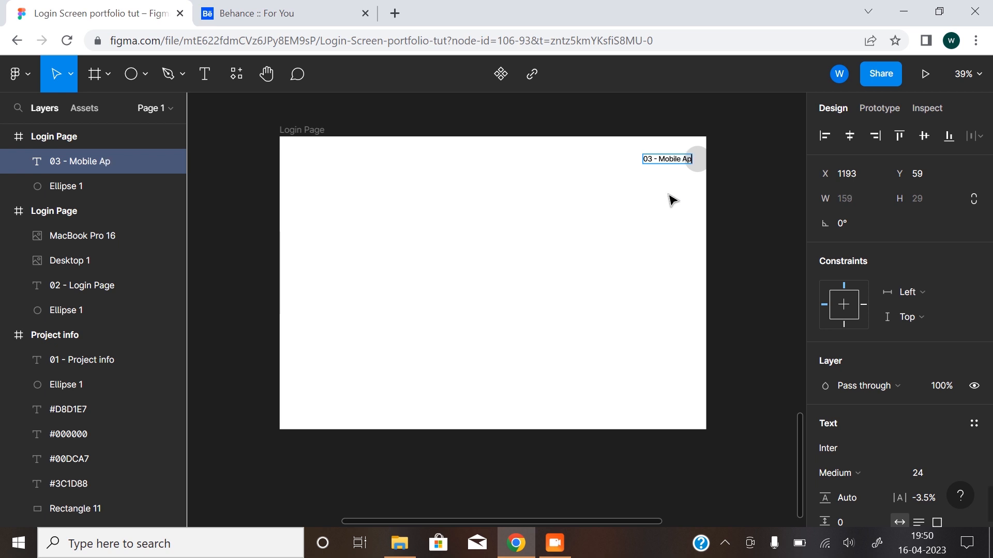
key(Escape)
click(573, 446)
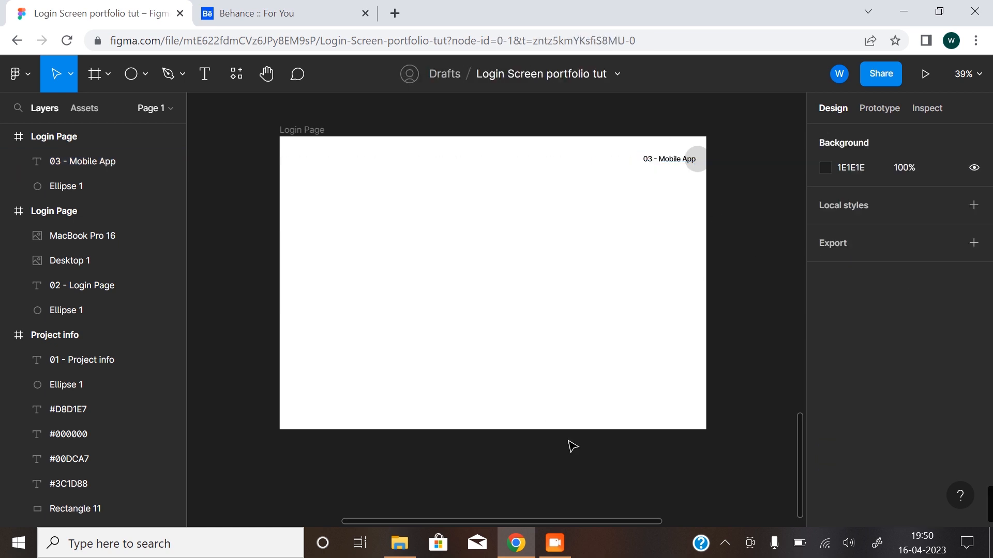
scroll(556, 388, down, 5)
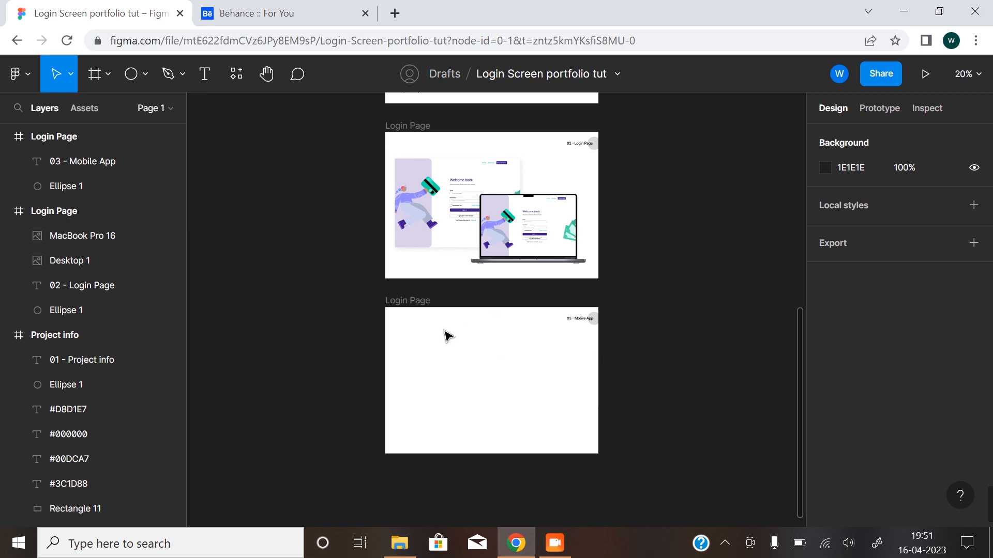
Import the Mobile image from File Explorer into the duplicated Login Page frame and scale it to 368 × 798.
click(400, 543)
drag(507, 202, 471, 377)
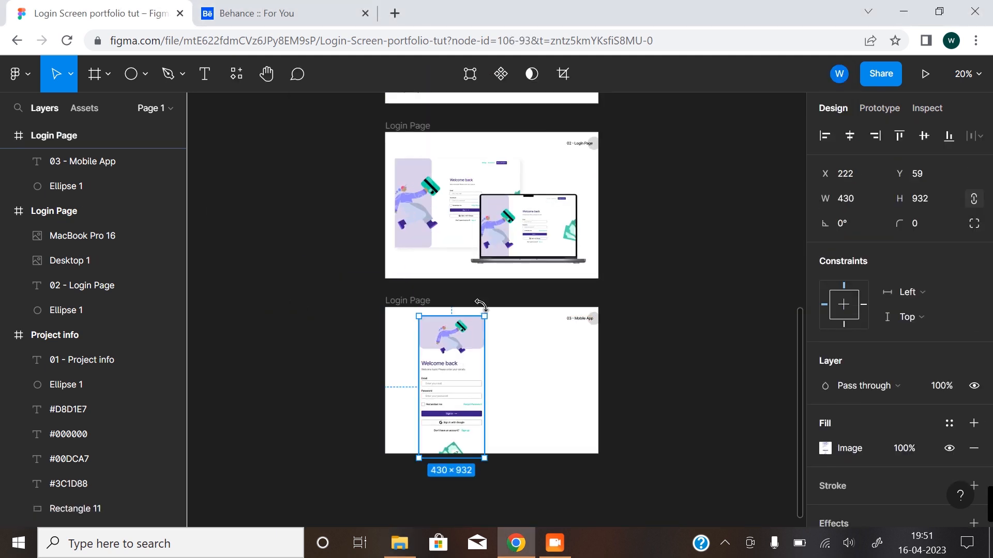
drag(485, 315, 474, 335)
drag(440, 386, 455, 371)
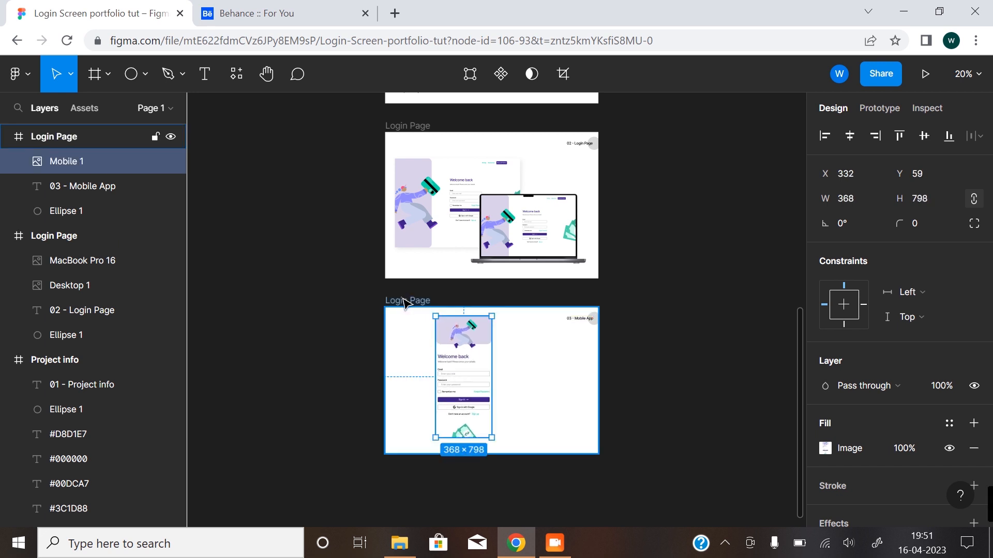
Rename the duplicated frame to "Mobile App" and shift its Mobile image down to Y 74.
double_click(404, 299)
text(Mobile A)
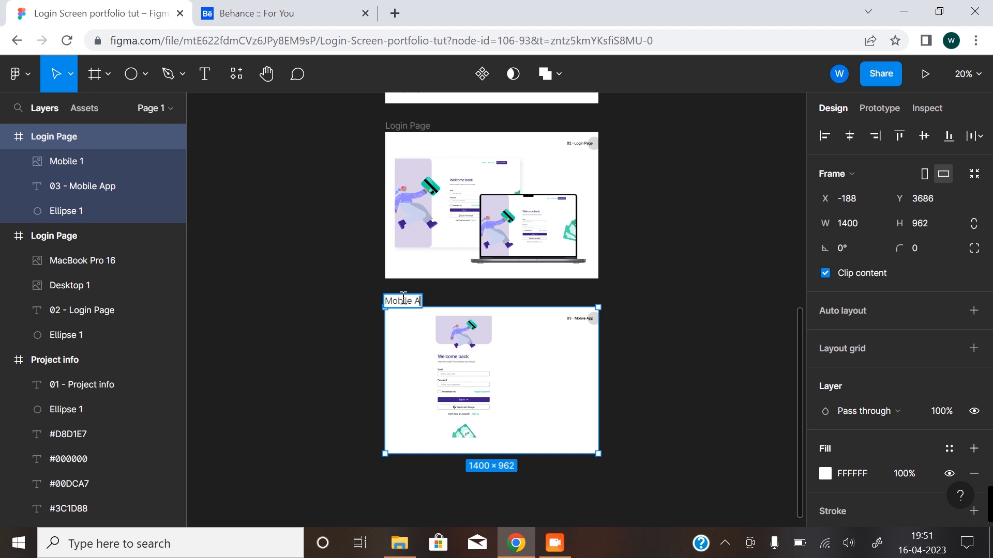
key(Return)
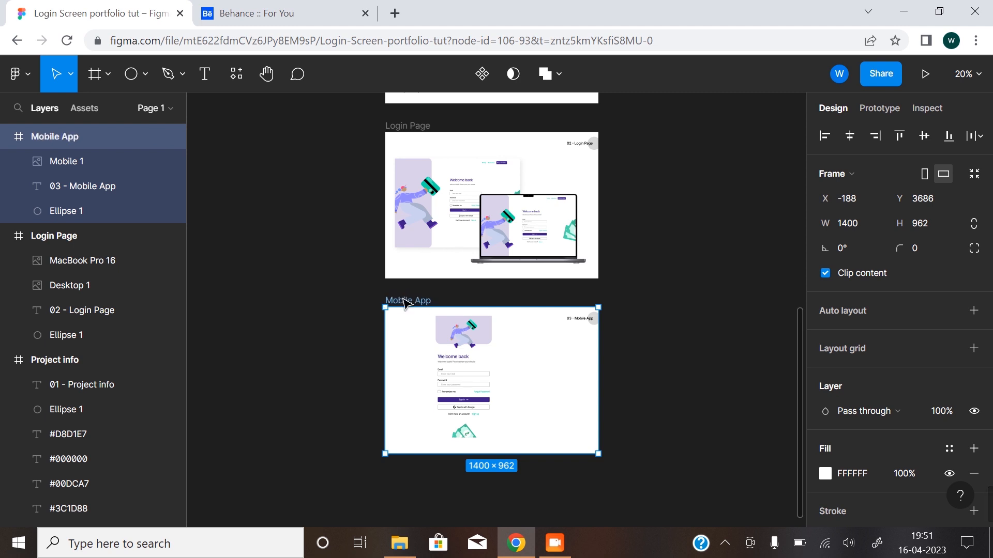
click(339, 357)
click(489, 362)
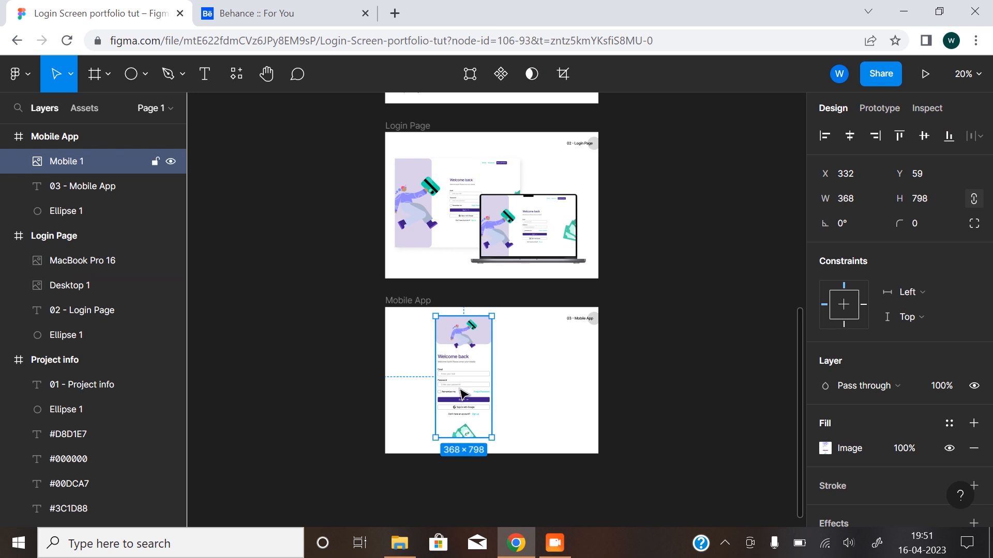
mouse_move(470, 362)
mouse_down()
mouse_move(468, 371)
mouse_move(471, 364)
mouse_up()
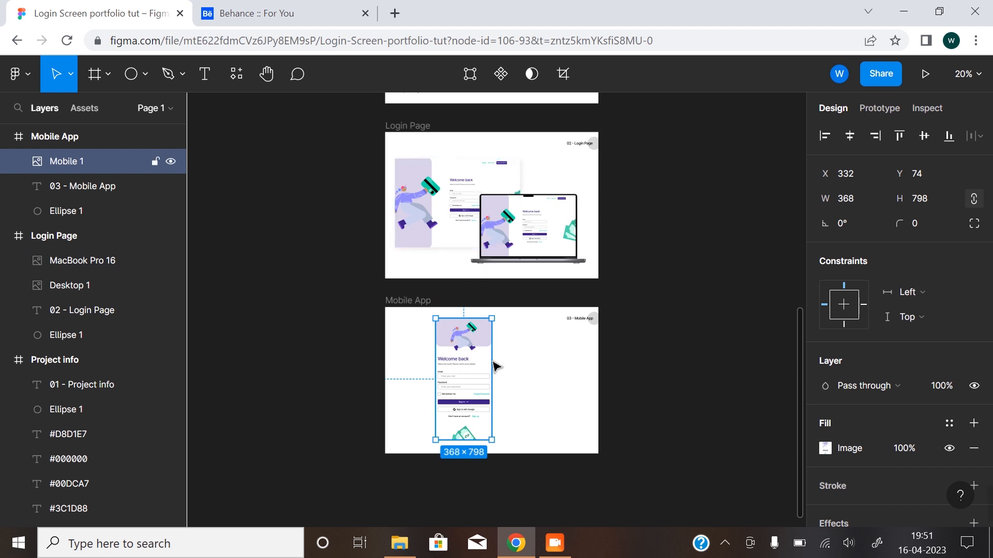
Open the Mockup plugin and choose the iPhone 12 Pro (Wooden Hands) device from its mockup library.
right_click(313, 409)
mouse_move(426, 483)
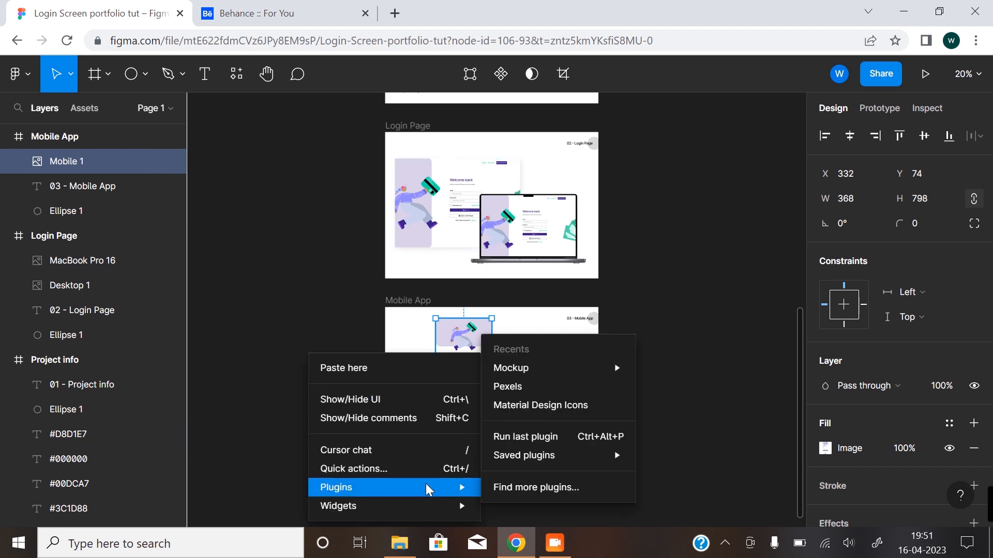
mouse_move(584, 368)
click(703, 373)
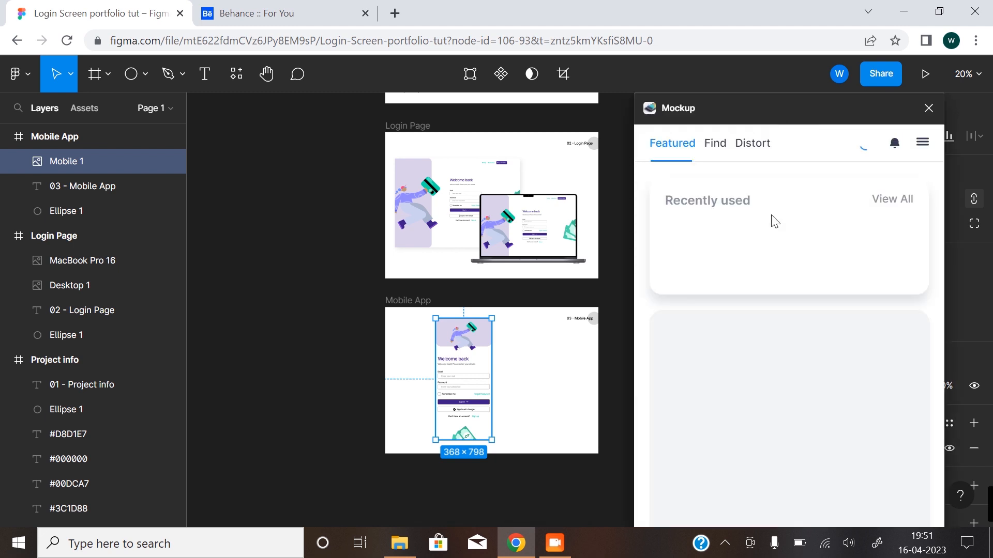
click(717, 146)
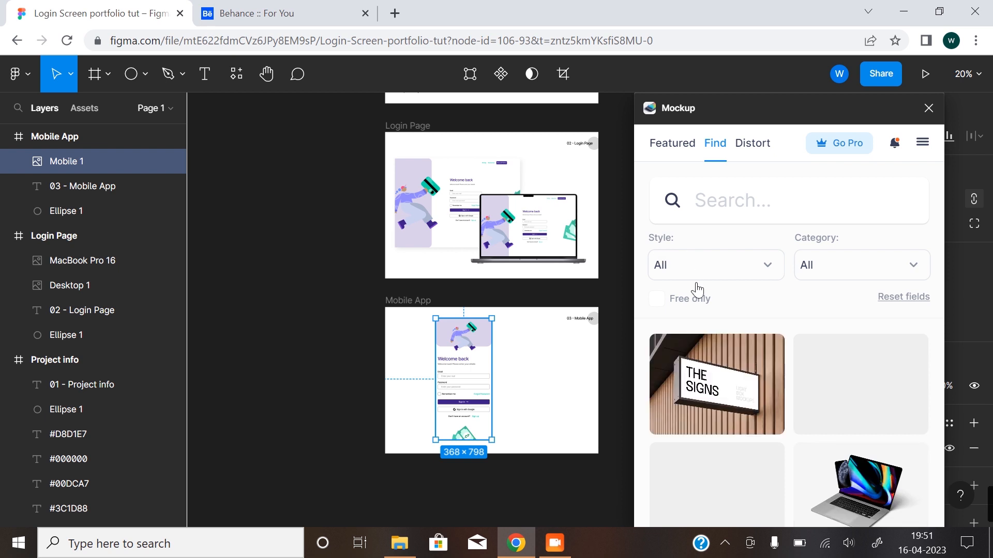
scroll(776, 342, down, 10)
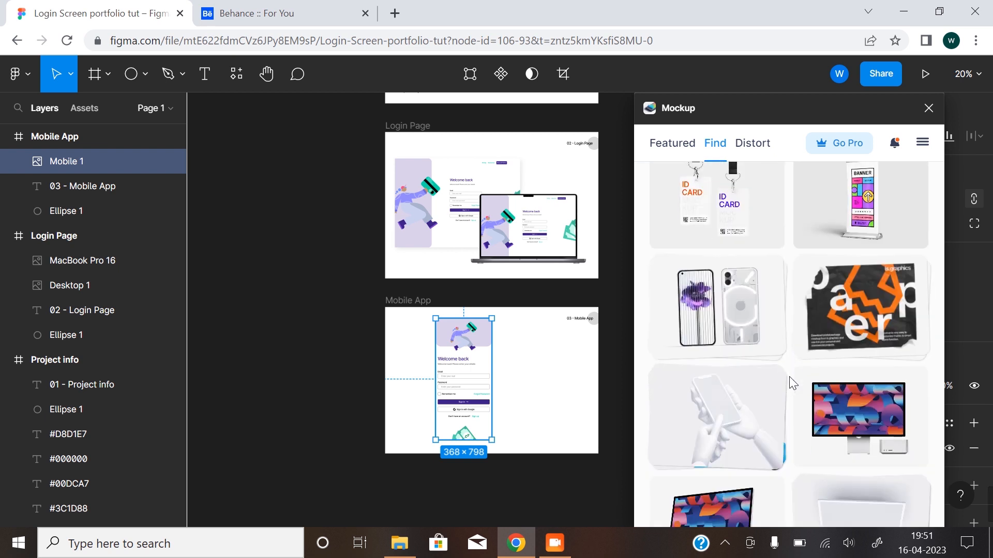
scroll(791, 383, down, 5)
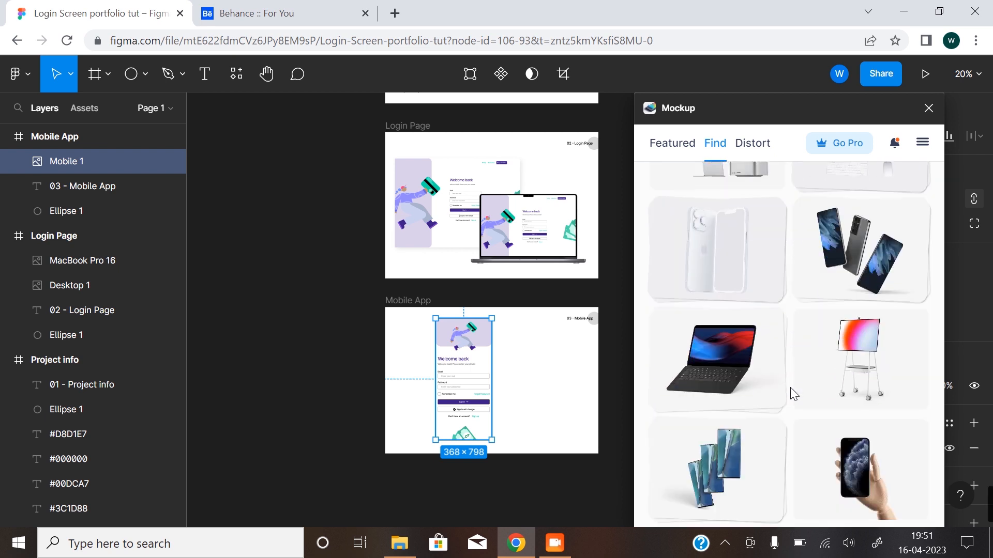
click(863, 479)
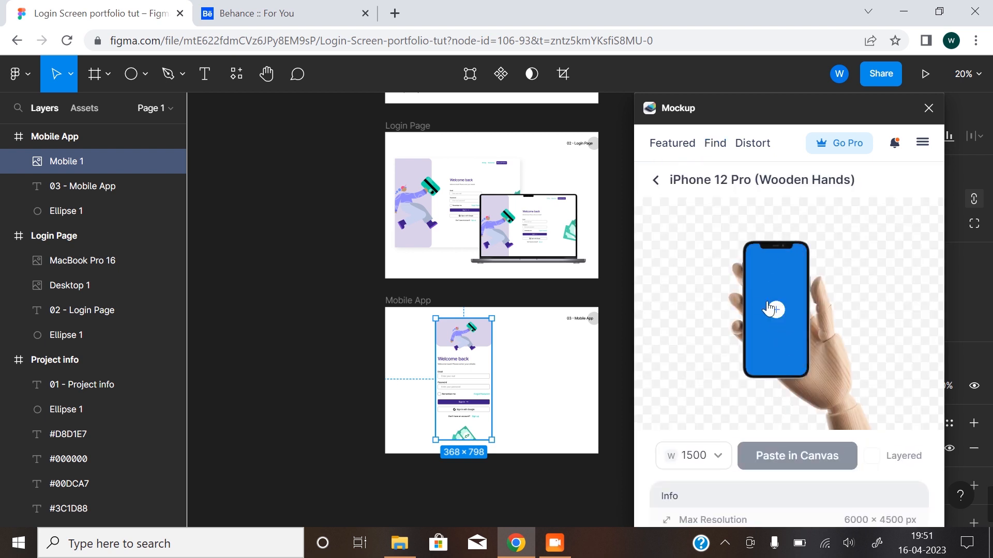
Fill the mockup's phone screen with the cropped Mobile frame and paste the mockup onto the canvas at 1500 width.
click(775, 310)
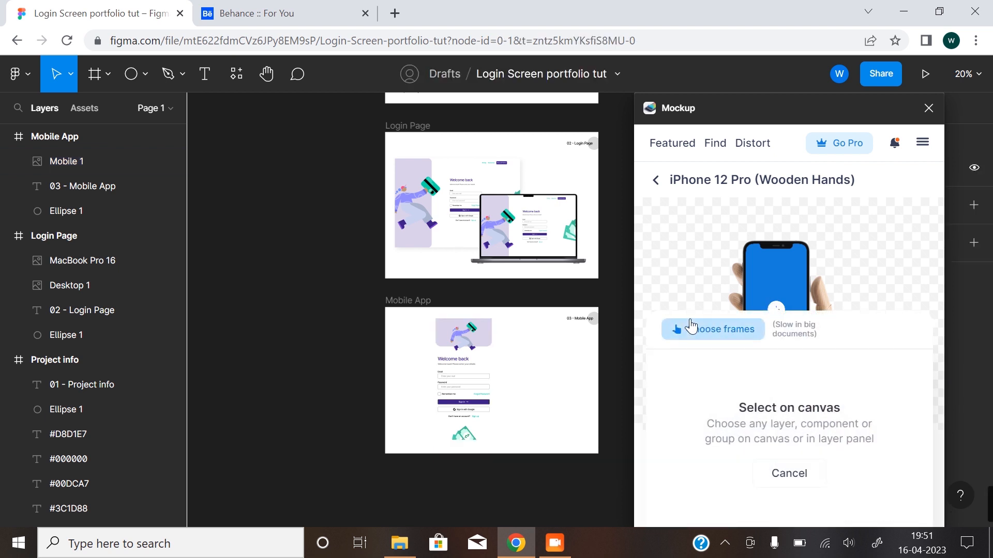
click(702, 337)
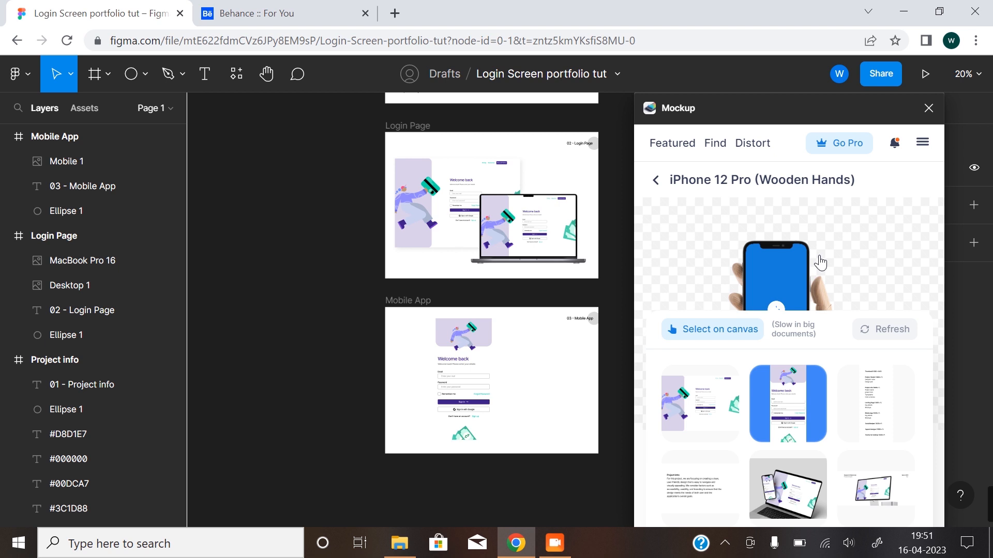
click(789, 393)
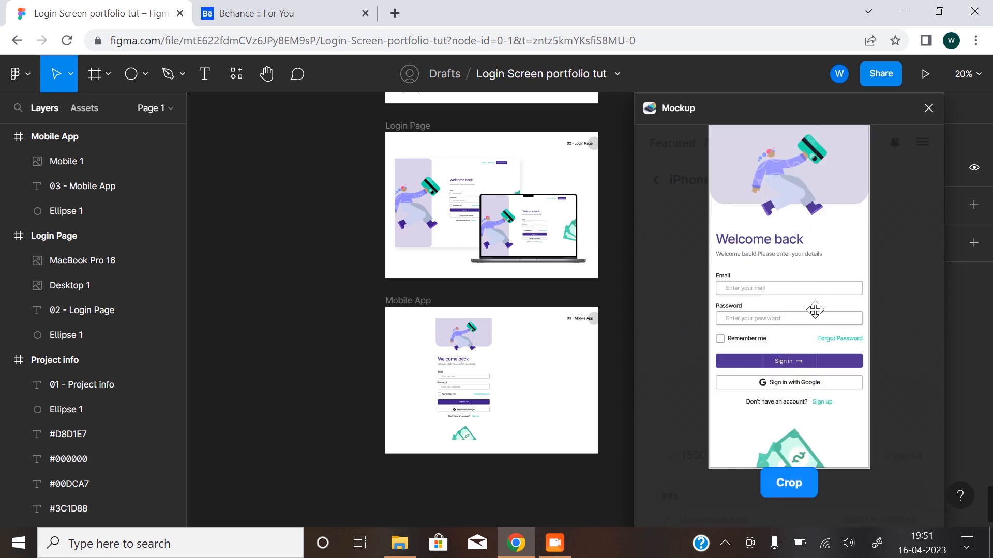
click(790, 492)
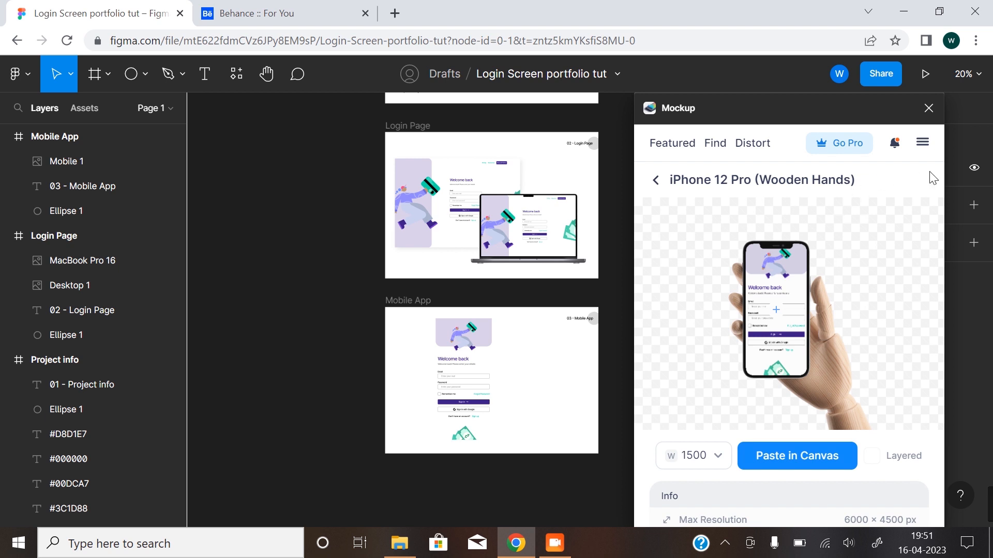
click(822, 453)
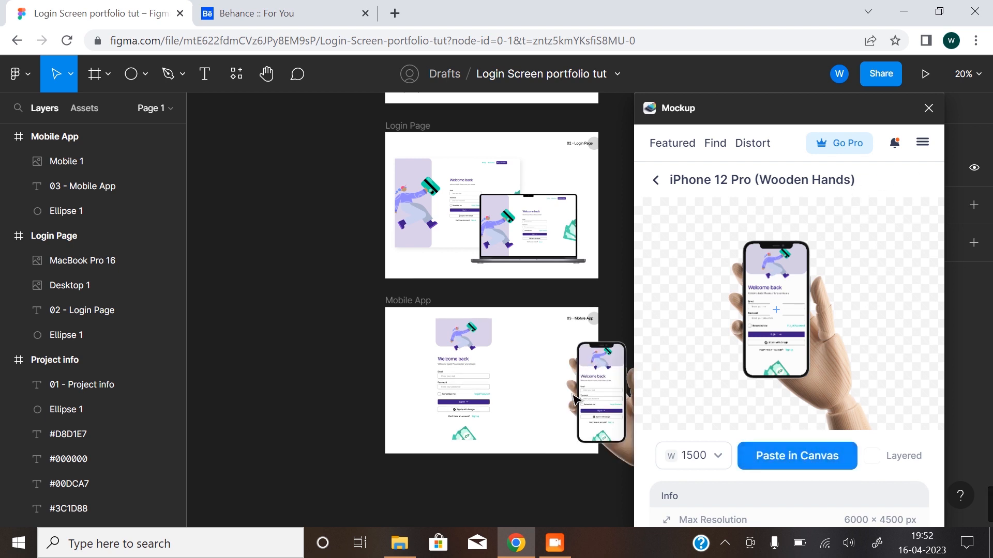
click(929, 107)
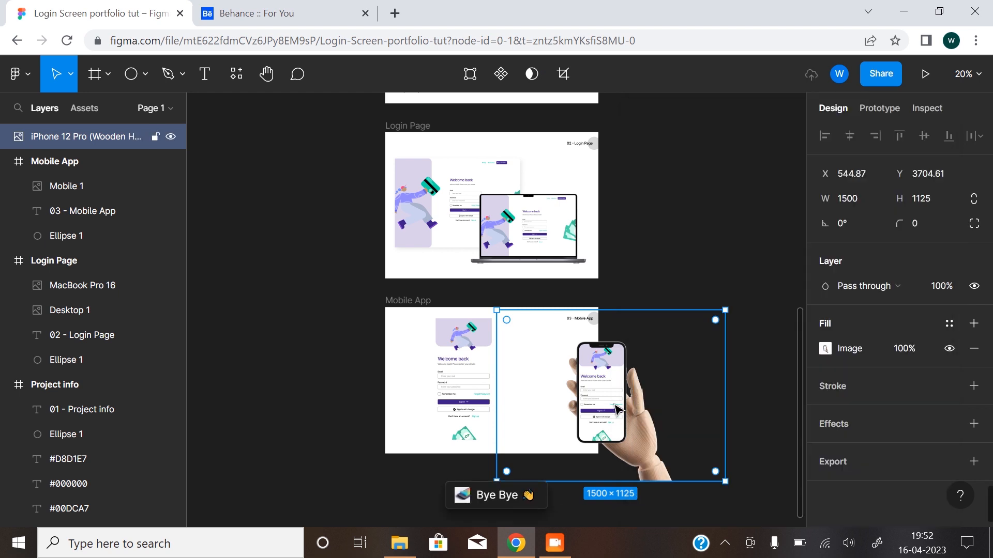
Scale the iPhone hand mockup to 1237 × 927 and nest it in the Mobile App frame at X -194, Y 35.
drag(724, 481, 684, 446)
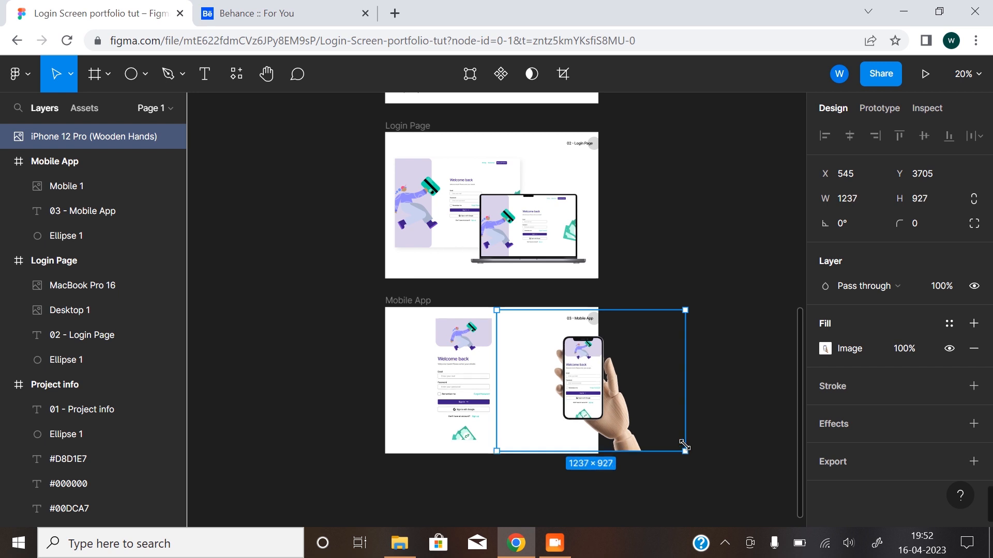
drag(578, 400, 512, 399)
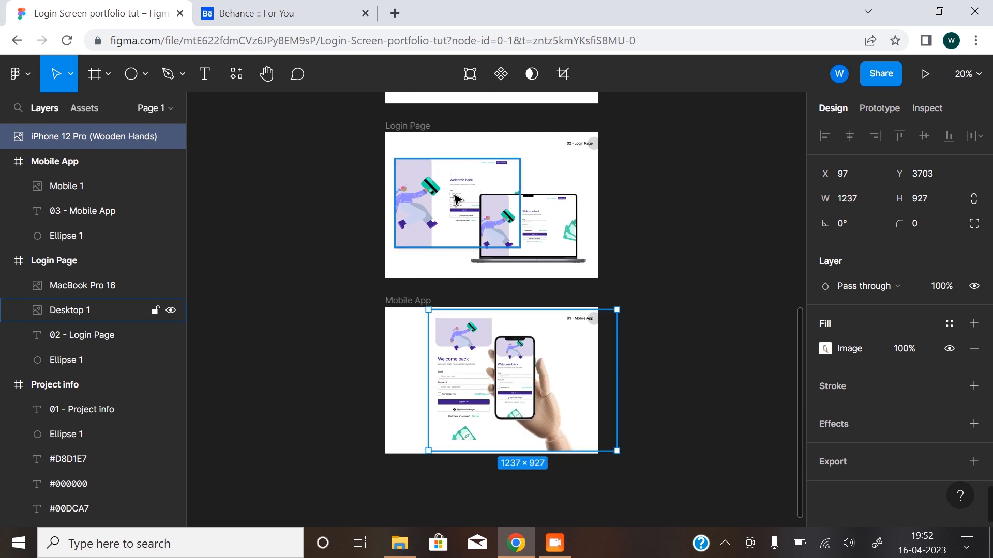
drag(515, 399, 440, 402)
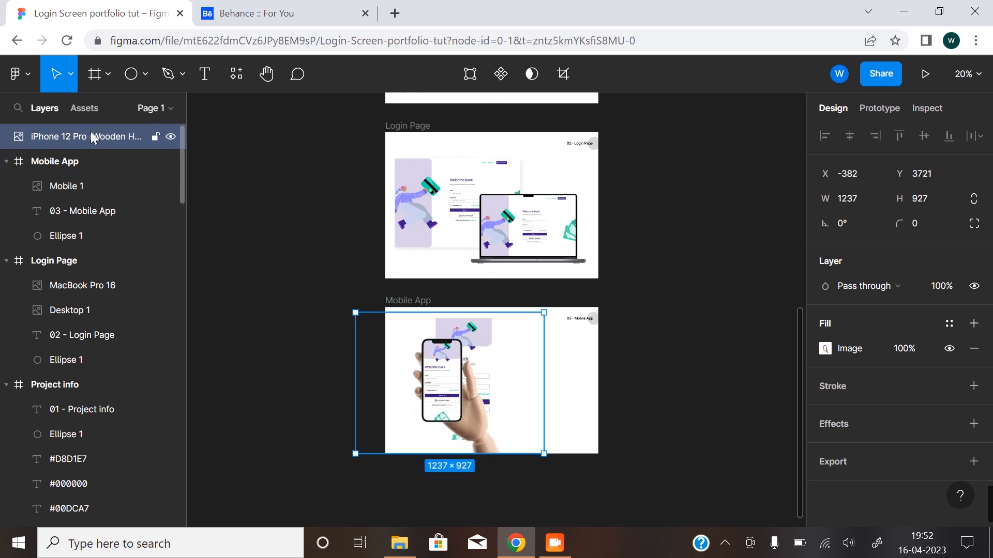
drag(91, 172, 90, 182)
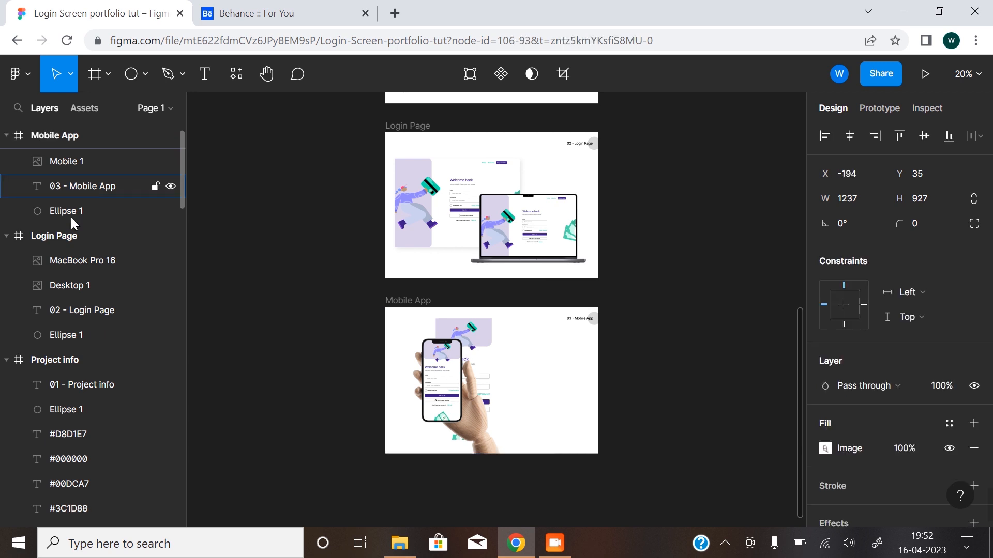
Move the Mobile image out from behind the hand mockup to its right side within the Mobile App frame.
click(81, 162)
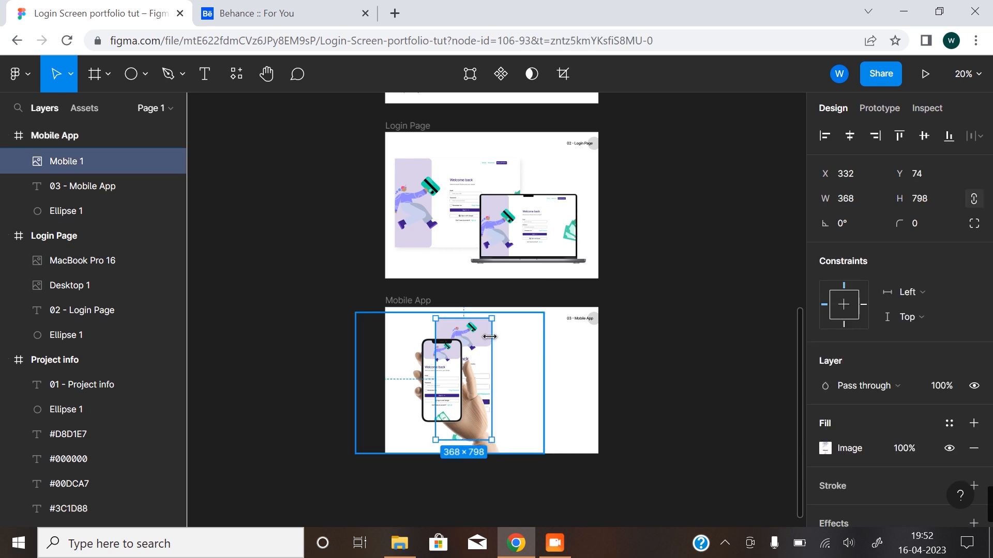
drag(482, 335, 523, 336)
click(647, 399)
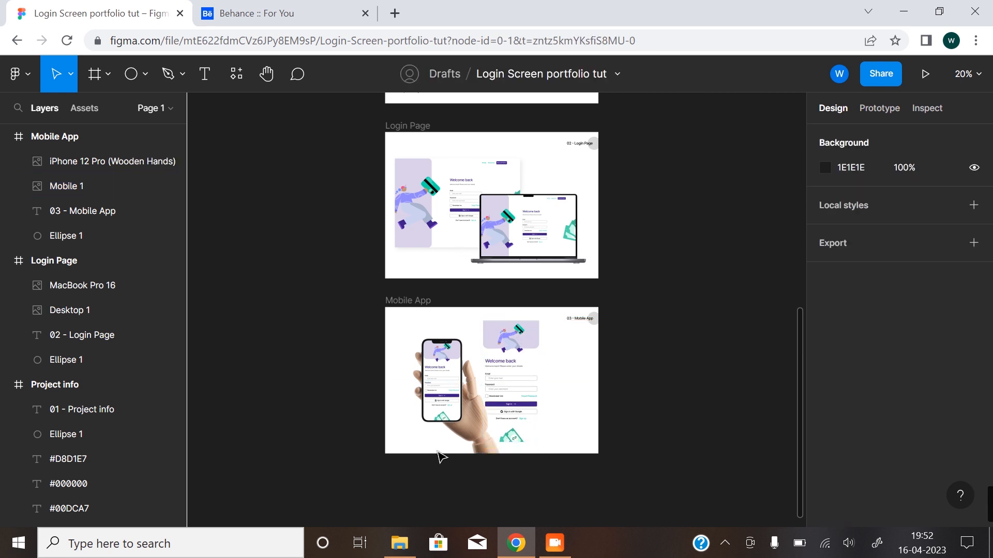
Shift the Mobile image slightly right and down, and the hand mockup slightly right, to balance the Mobile App frame.
scroll(482, 406, up, 3)
drag(514, 417, 480, 434)
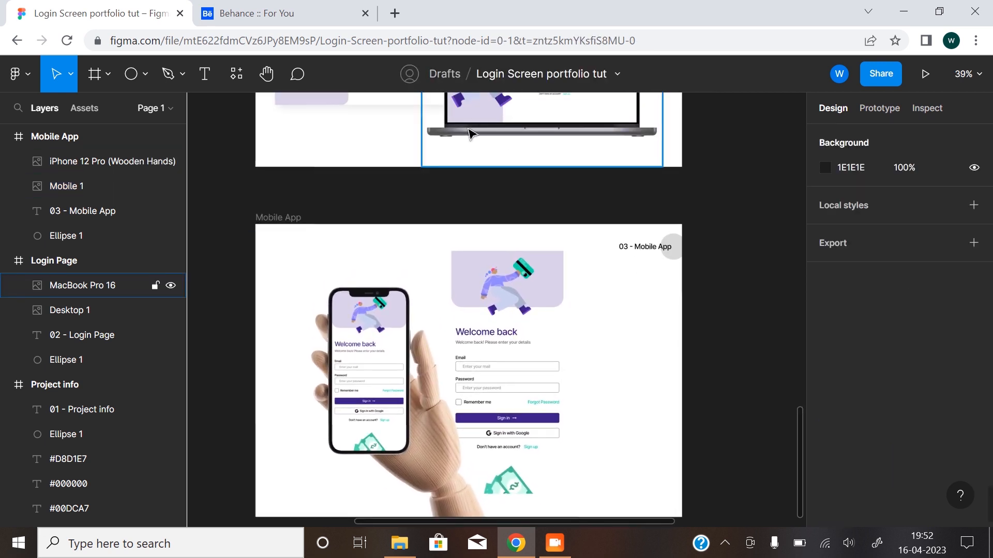
click(376, 404)
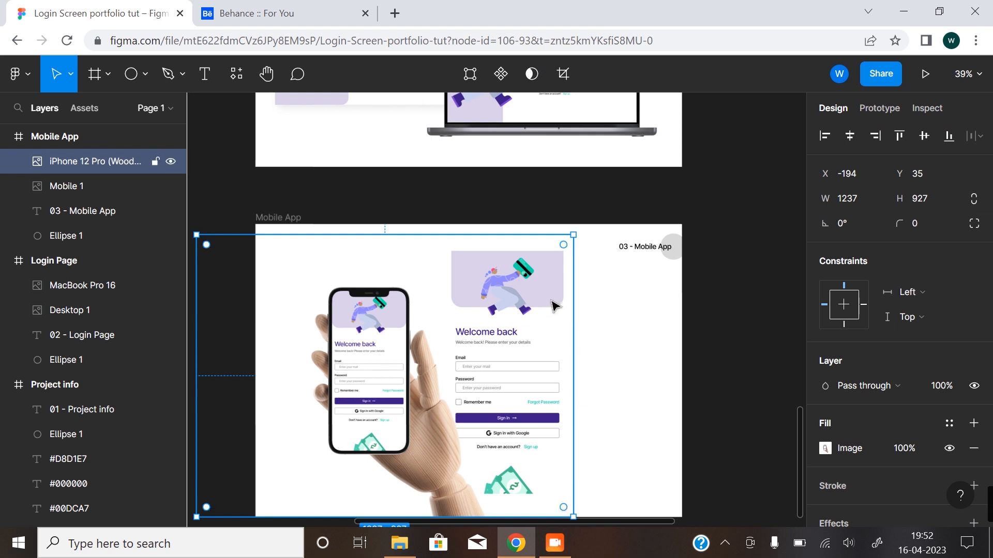
click(119, 189)
drag(520, 294, 552, 304)
click(380, 370)
drag(380, 377, 410, 377)
click(707, 388)
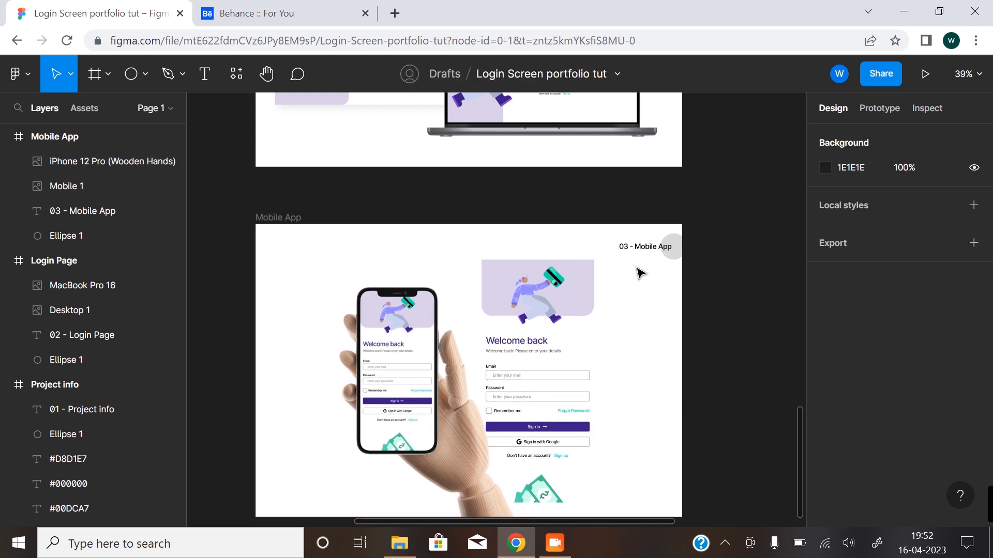
Review the finished portfolio frames and check the Moon board outline for the sections that follow Mobile App.
drag(513, 424, 500, 320)
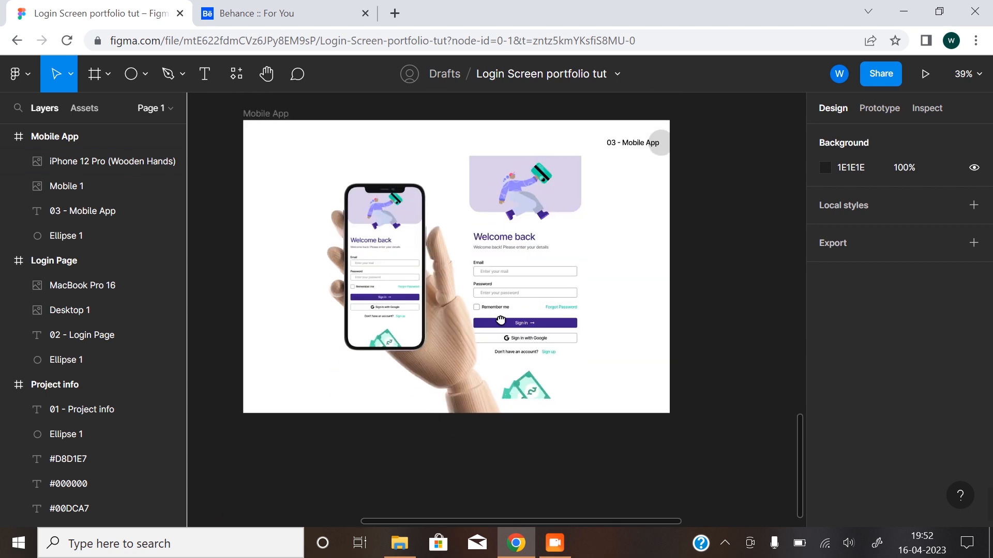
ctrl+scroll(462, 364, down, 5)
scroll(475, 251, up, 2)
drag(464, 232, 469, 347)
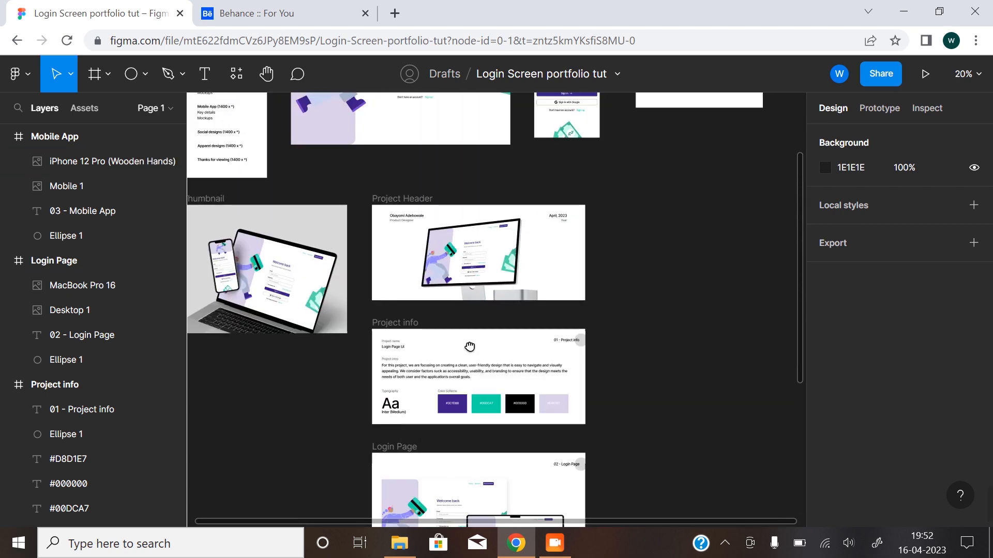
drag(492, 452, 466, 246)
drag(453, 386, 436, 332)
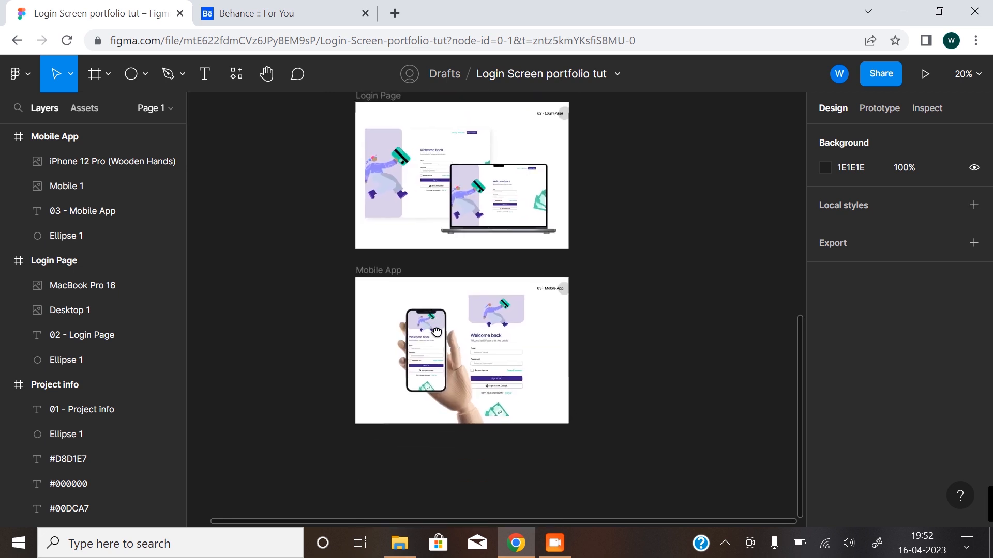
drag(302, 278, 470, 364)
drag(339, 195, 481, 390)
drag(415, 173, 459, 336)
drag(443, 281, 395, 304)
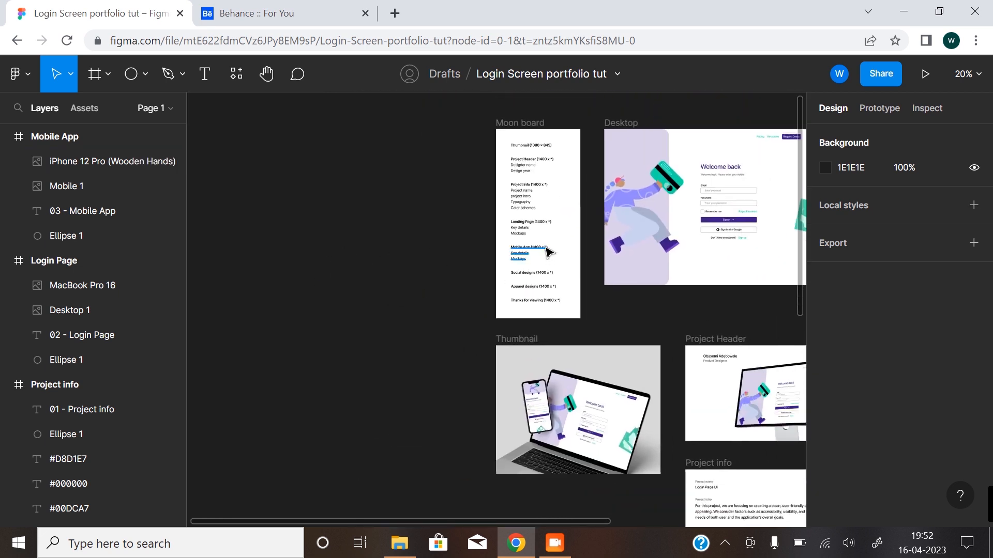
scroll(549, 255, up, 8)
drag(567, 311, 518, 255)
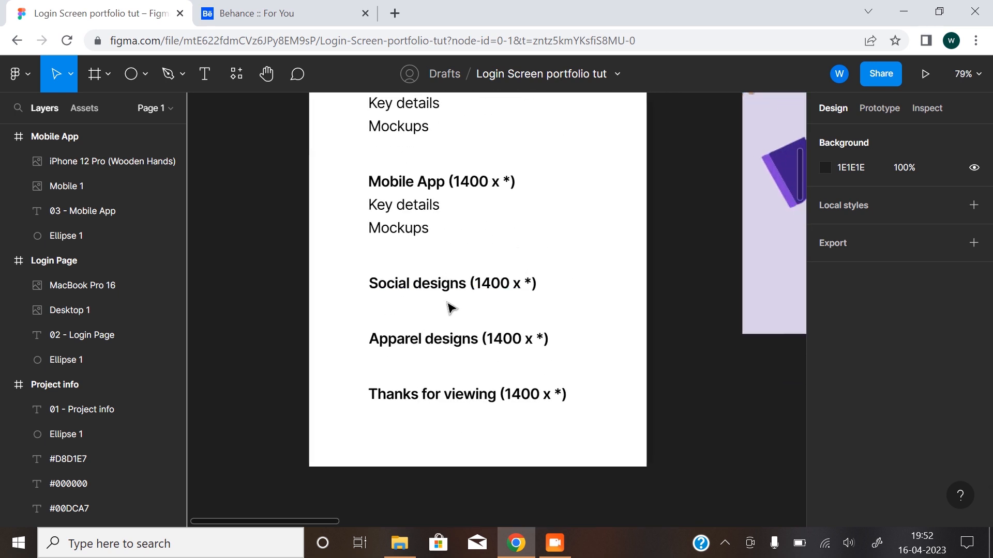
scroll(449, 308, down, 4)
drag(505, 290, 322, 401)
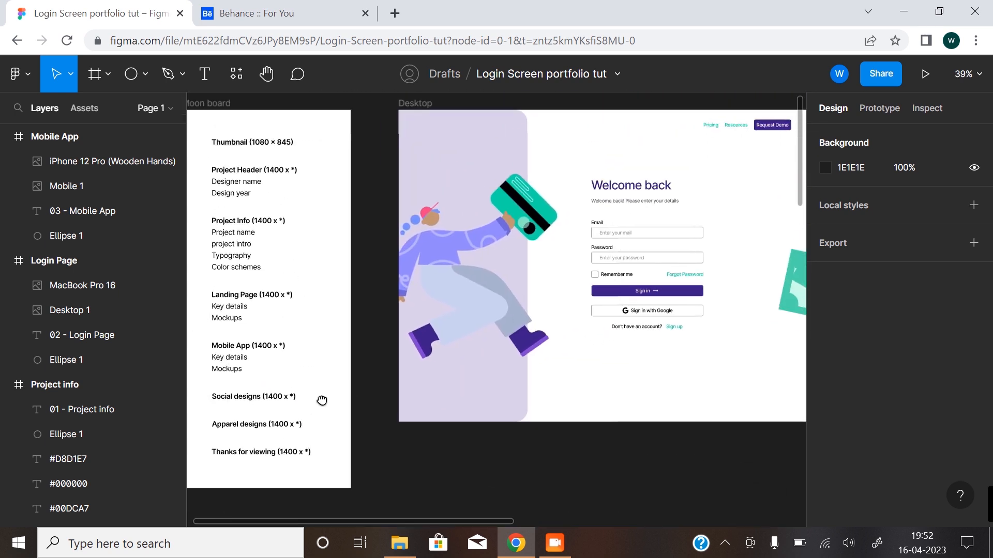
scroll(341, 400, down, 4)
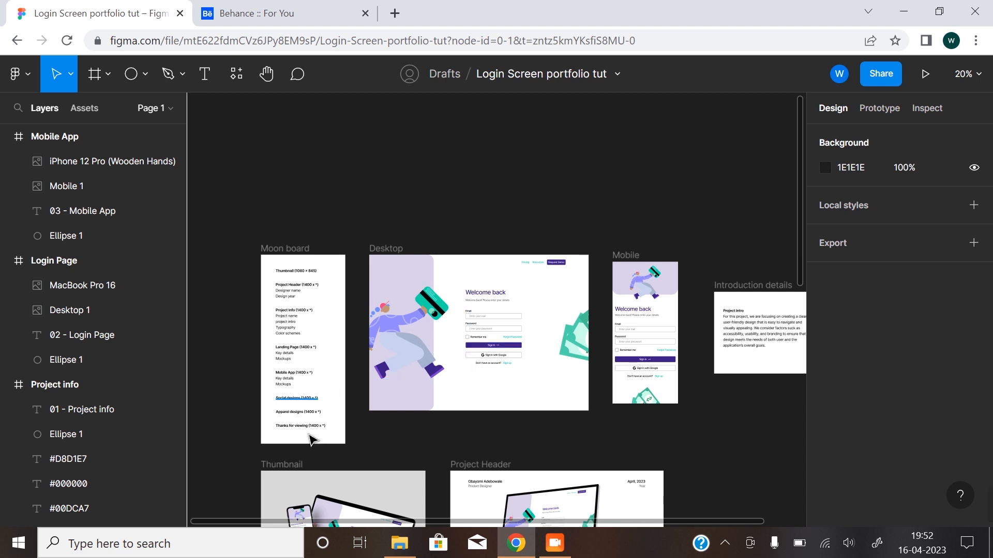
scroll(318, 431, up, 4)
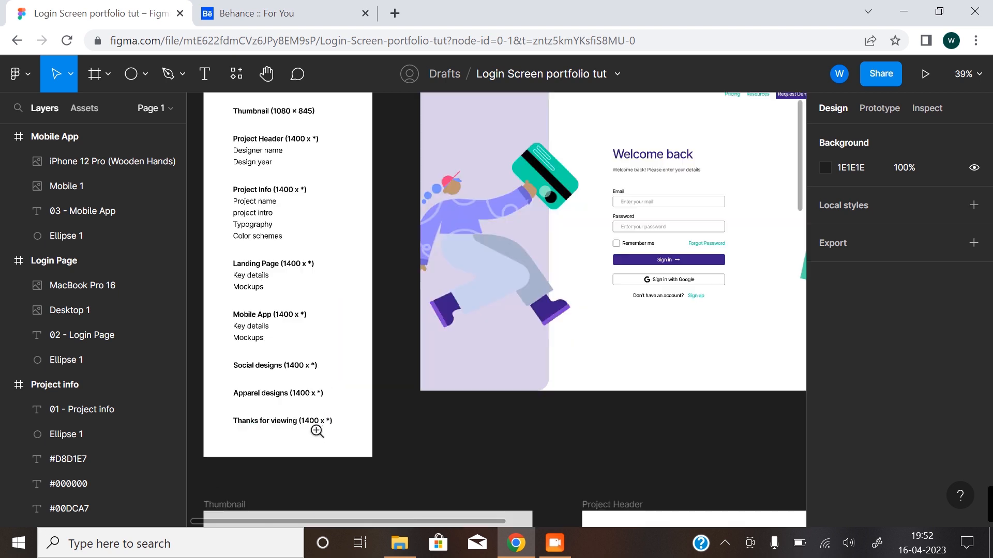
Duplicate the Mobile App frame directly below the original, at X -188, Y 4836.
alt+click(590, 343)
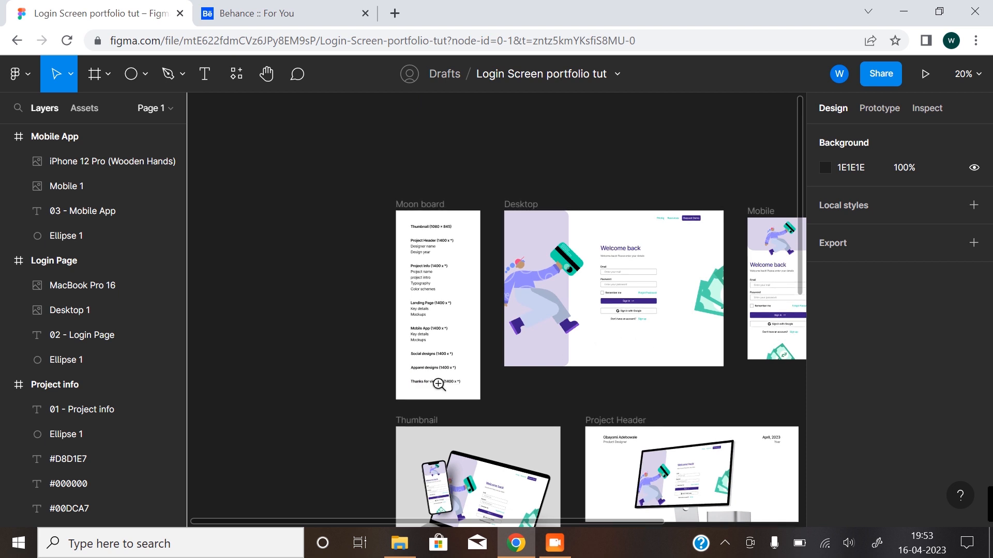
click(439, 385)
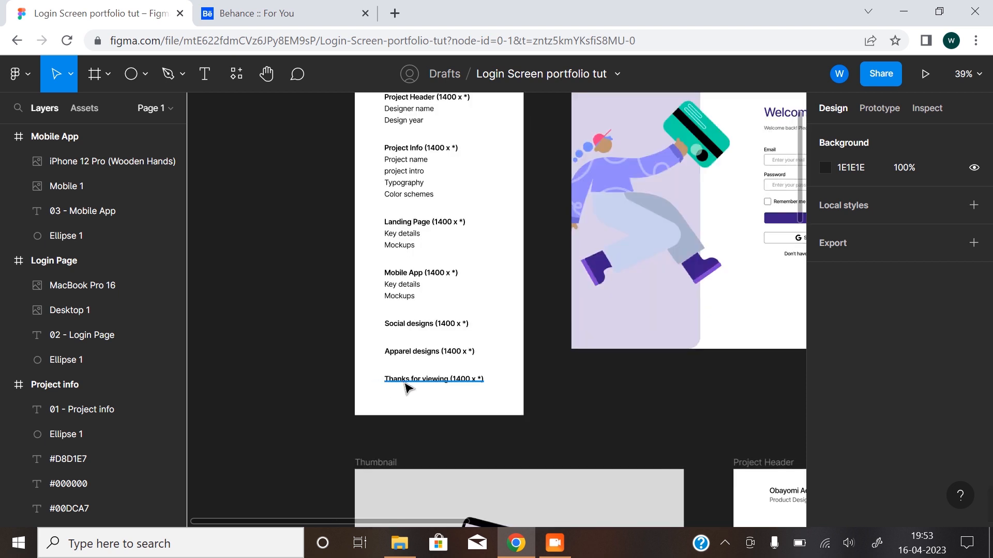
alt+click(465, 391)
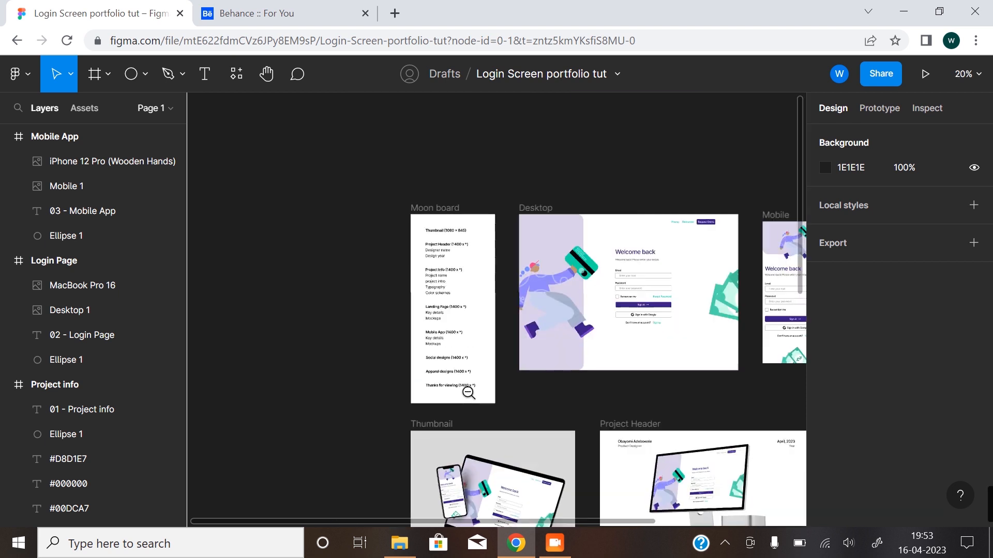
alt+click(466, 391)
scroll(603, 436, down, 8)
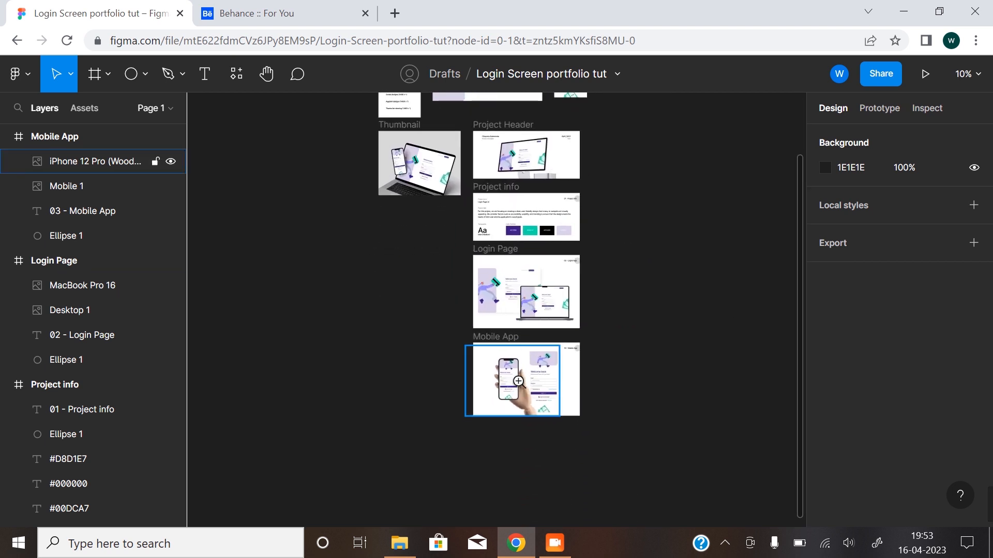
click(510, 398)
scroll(531, 417, down, 2)
click(450, 235)
drag(454, 239, 454, 411)
scroll(547, 321, down, 5)
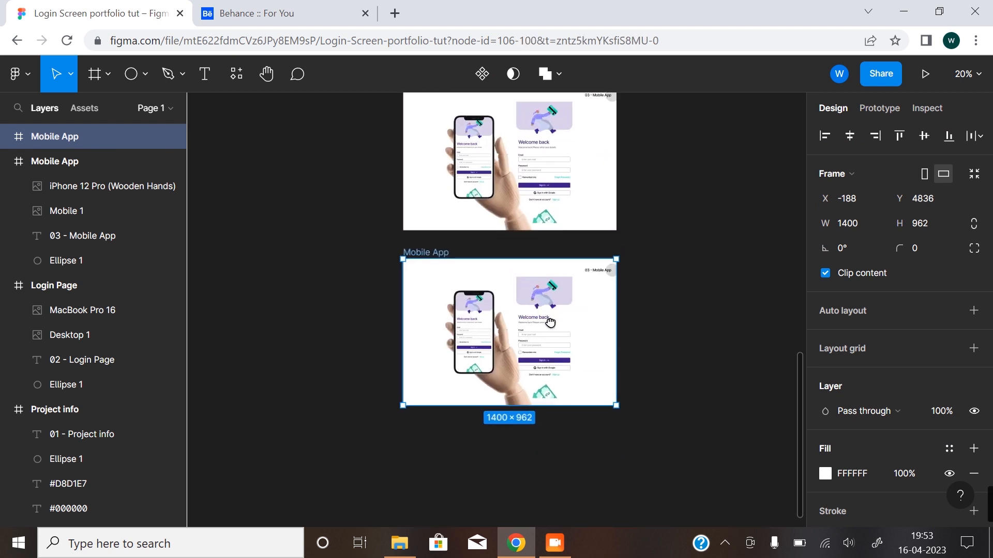
Delete the hand mockup, mobile image, section label and ellipse from the duplicated frame and reduce its height to 292.
click(474, 337)
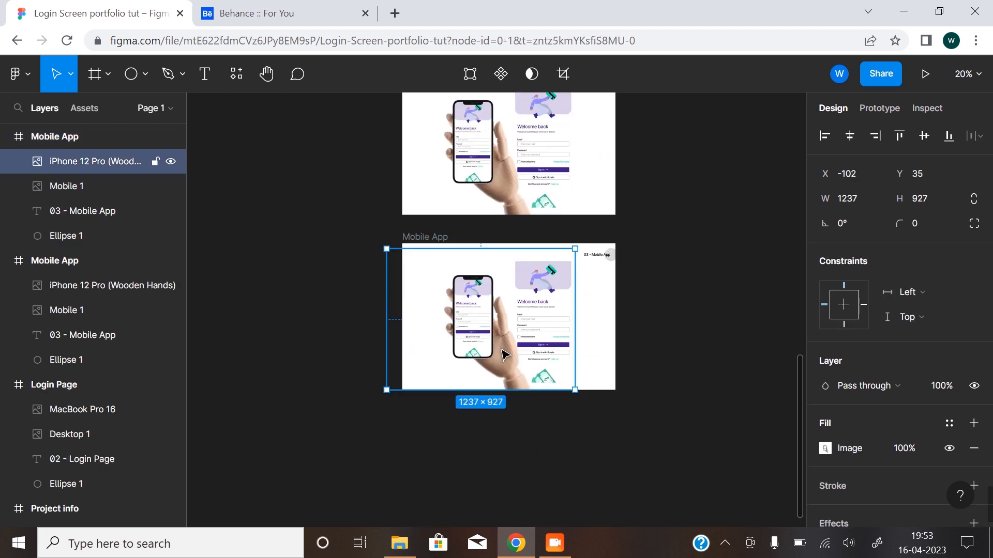
key(Delete)
click(538, 332)
key(Delete)
scroll(571, 280, up, 3)
click(622, 231)
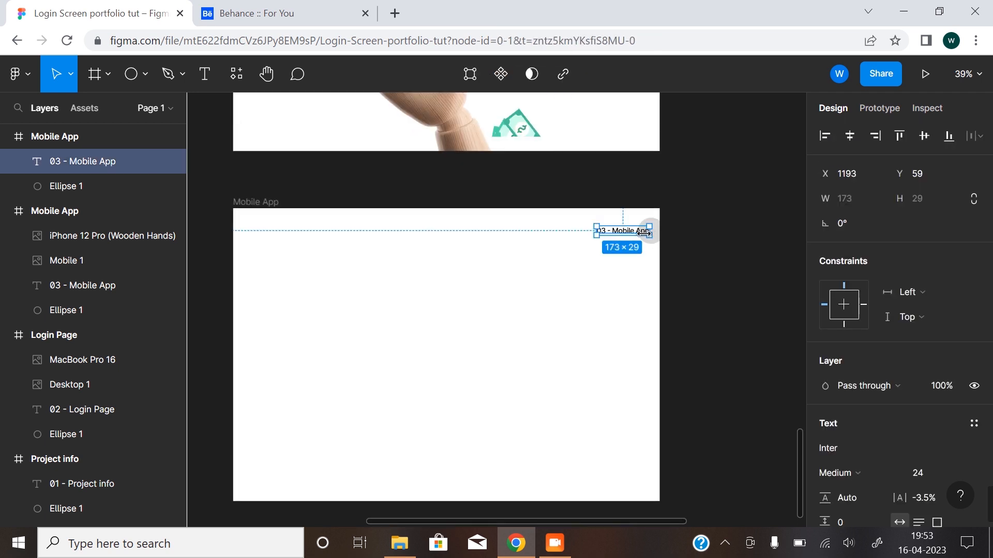
key(Delete)
click(647, 230)
key(Delete)
click(256, 203)
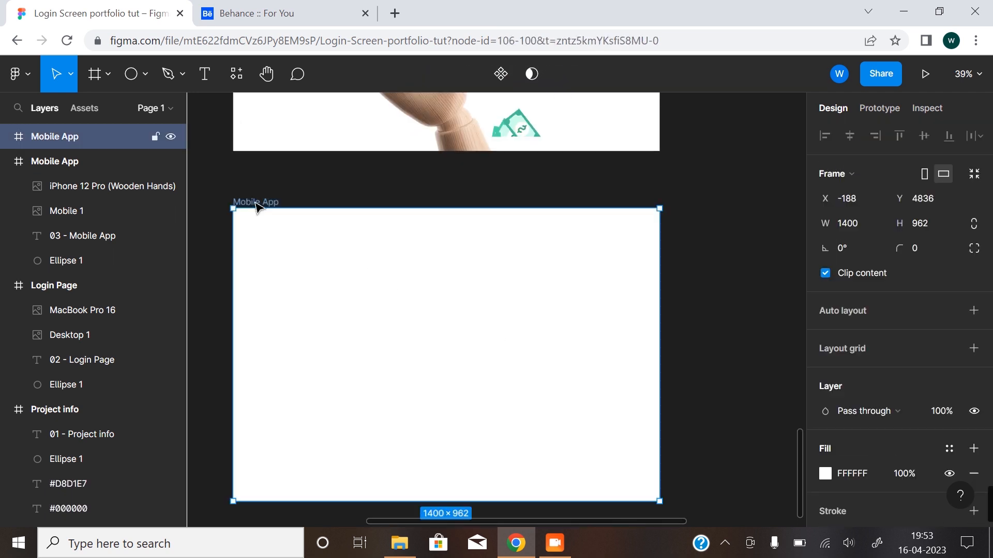
drag(447, 501, 438, 297)
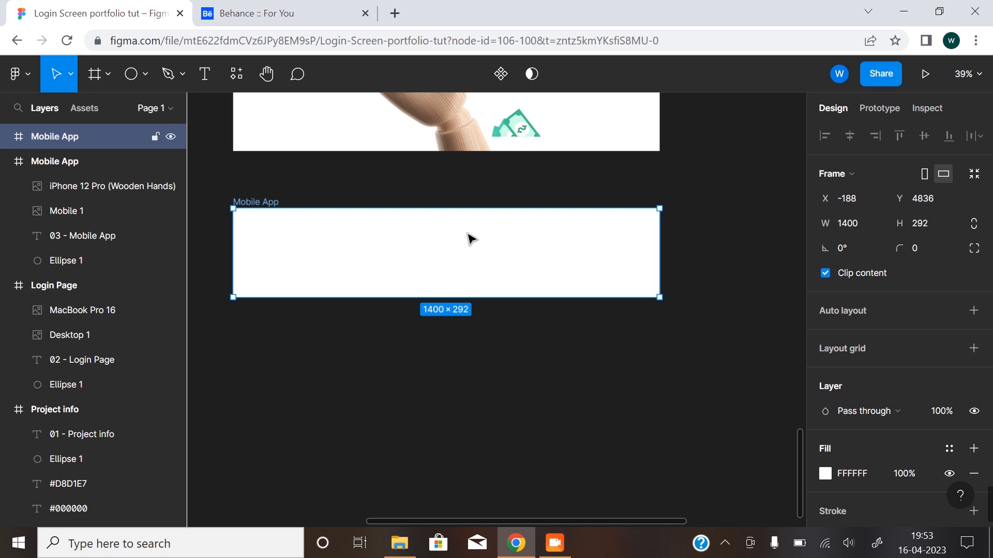
Add the text "Thanks for Viewing!" to the shortened frame and centre it horizontally.
click(217, 67)
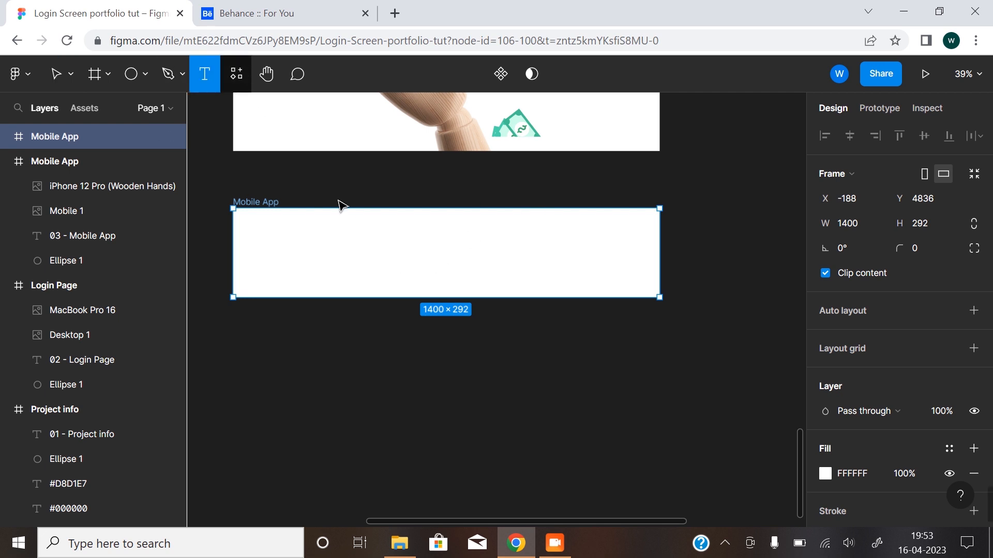
click(422, 244)
text(Than)
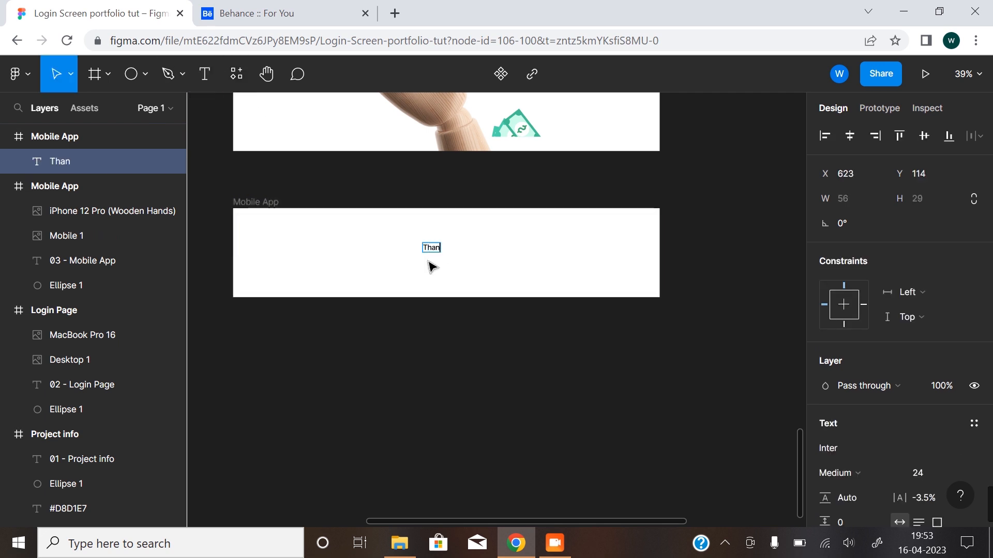
text(ks for Viewing!)
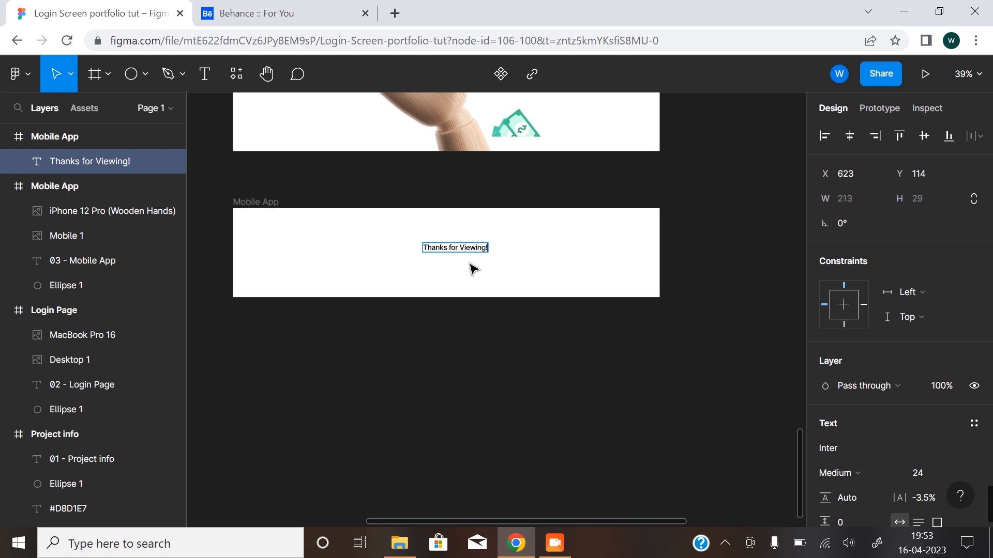
key(Escape)
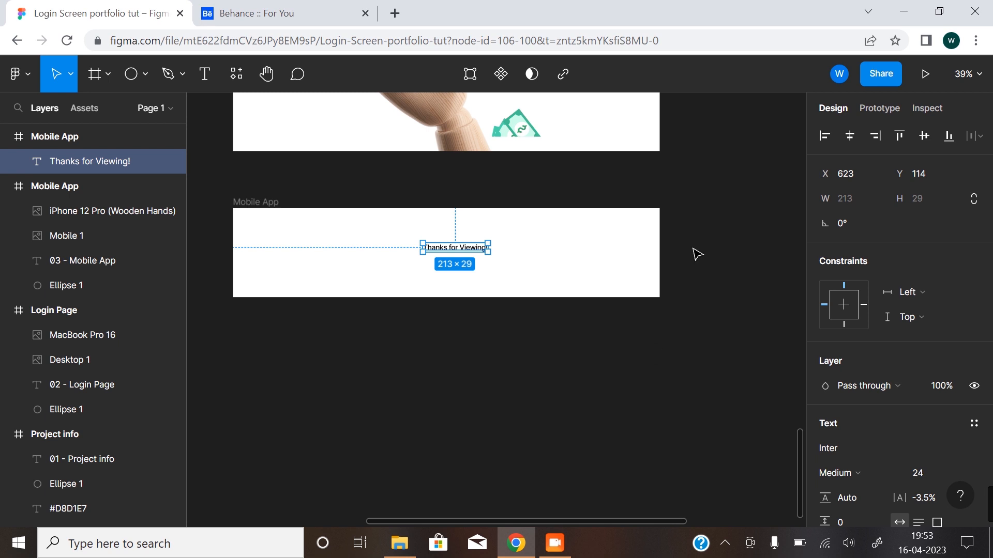
click(851, 132)
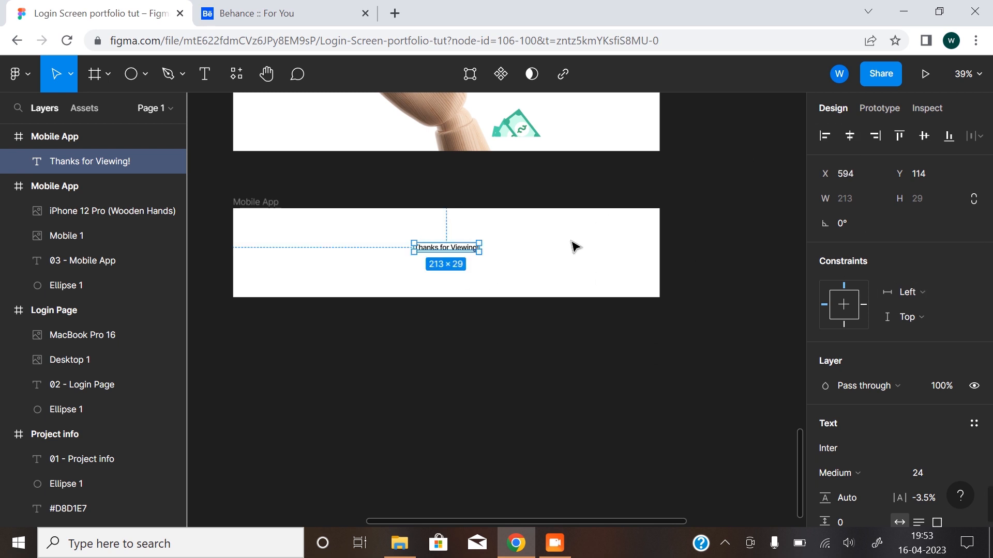
click(482, 384)
Search the Material Design Icons plugin for "good" and insert the black filled 96×96 Thumbs Up icon.
scroll(466, 305, up, 2)
scroll(498, 363, up, 3)
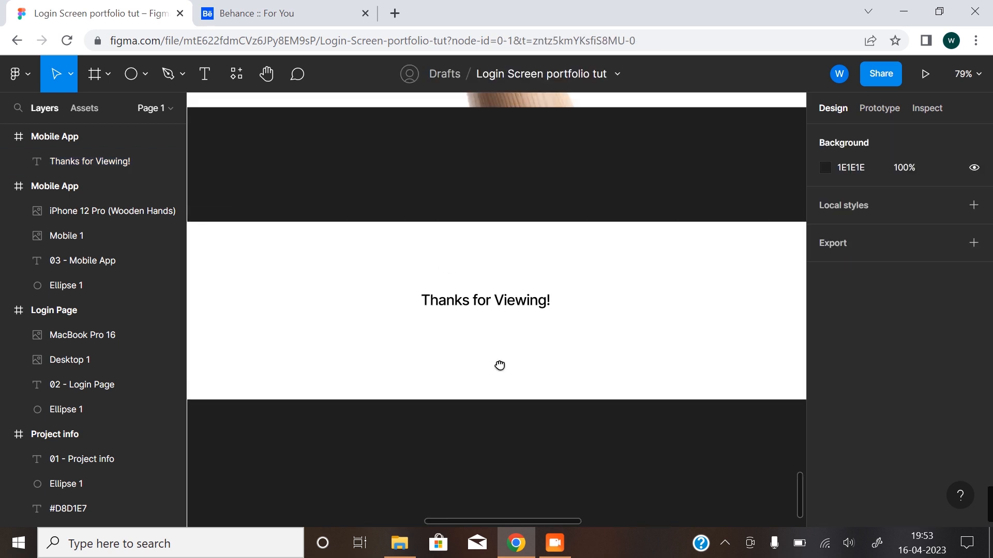
scroll(499, 364, down, 2)
drag(491, 350, 496, 408)
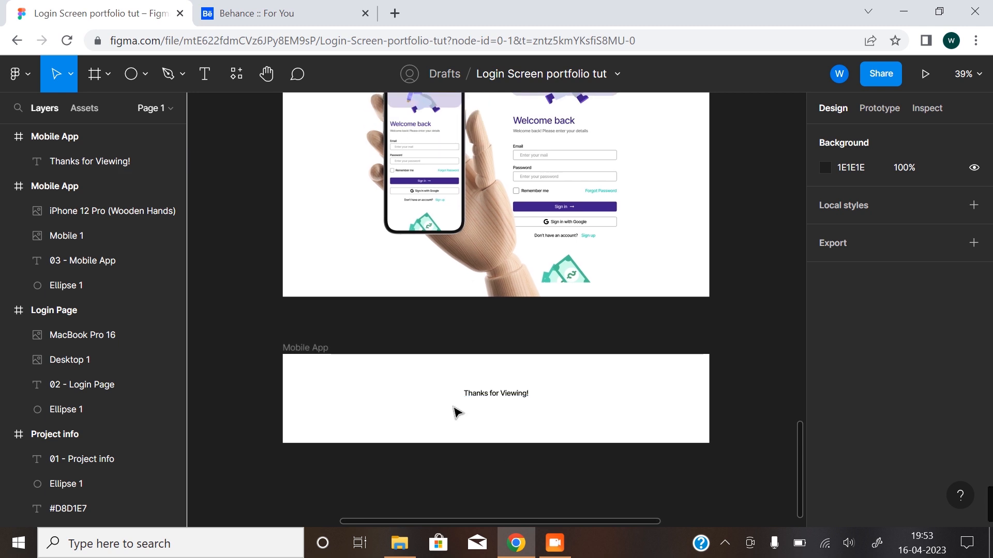
right_click(255, 355)
mouse_move(365, 487)
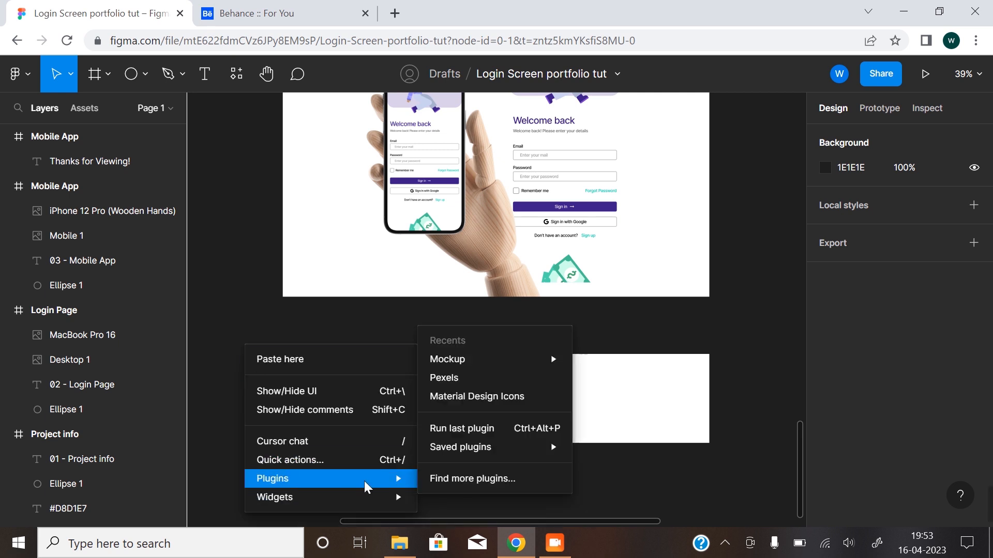
click(498, 394)
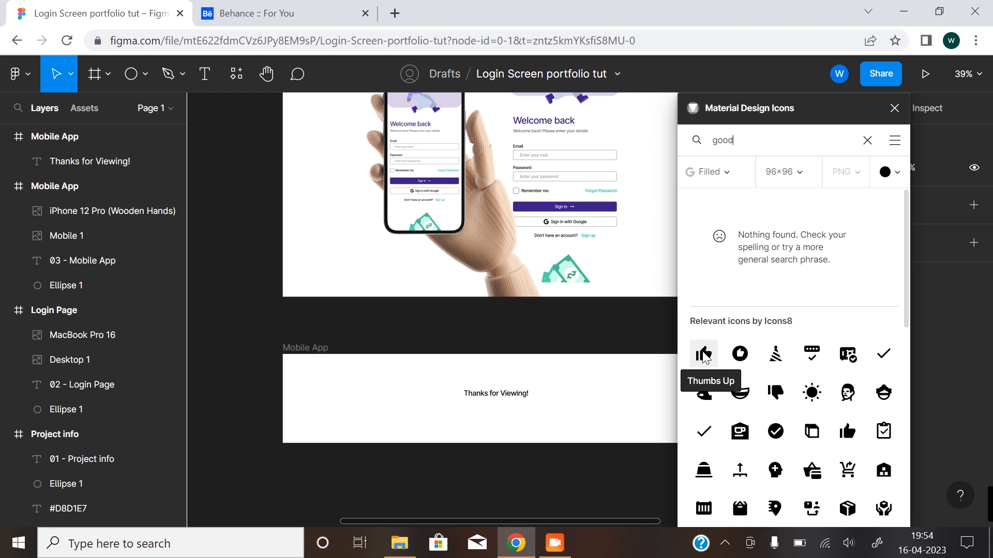
click(704, 355)
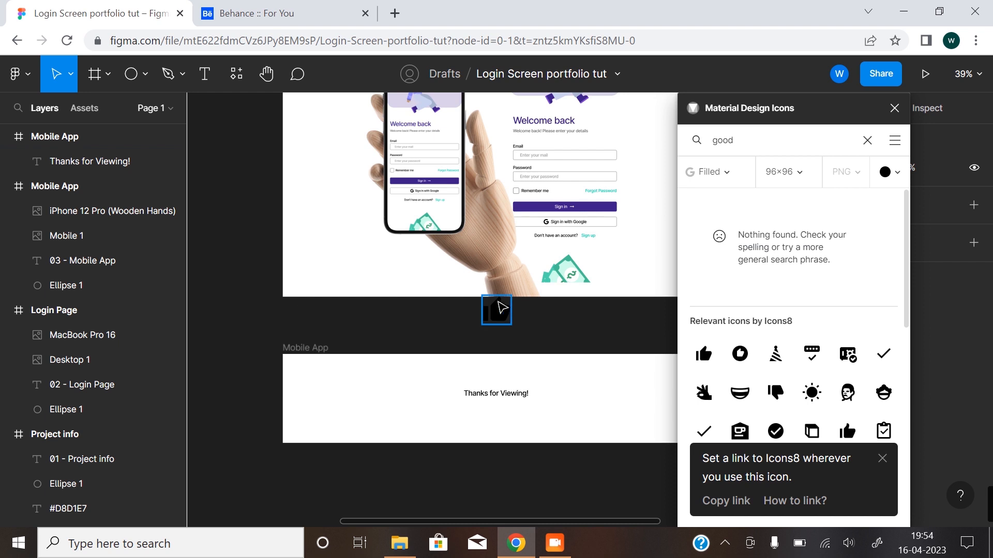
click(495, 316)
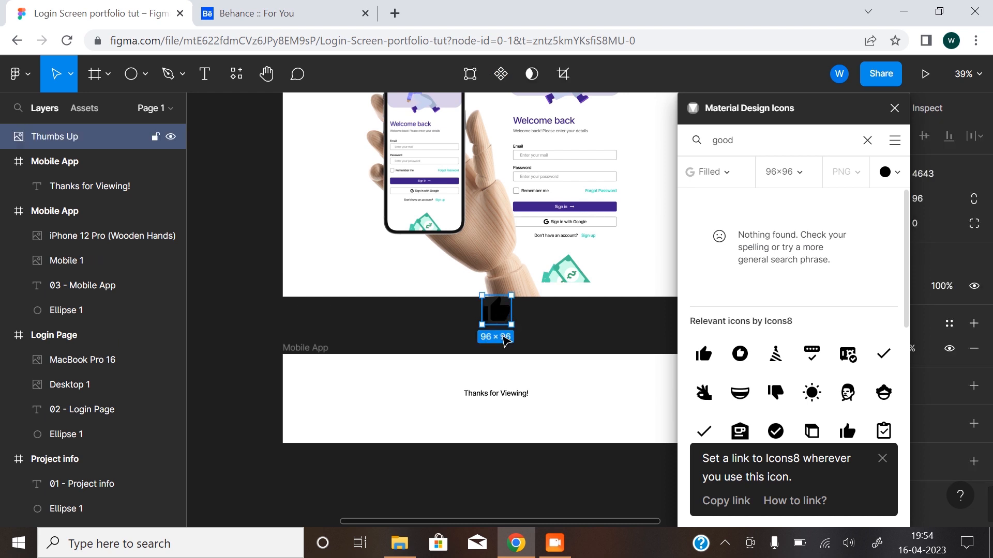
Move the Thumbs Up icon into the closing frame, level with the "Thanks for Viewing!" text and to its left.
drag(504, 334, 504, 392)
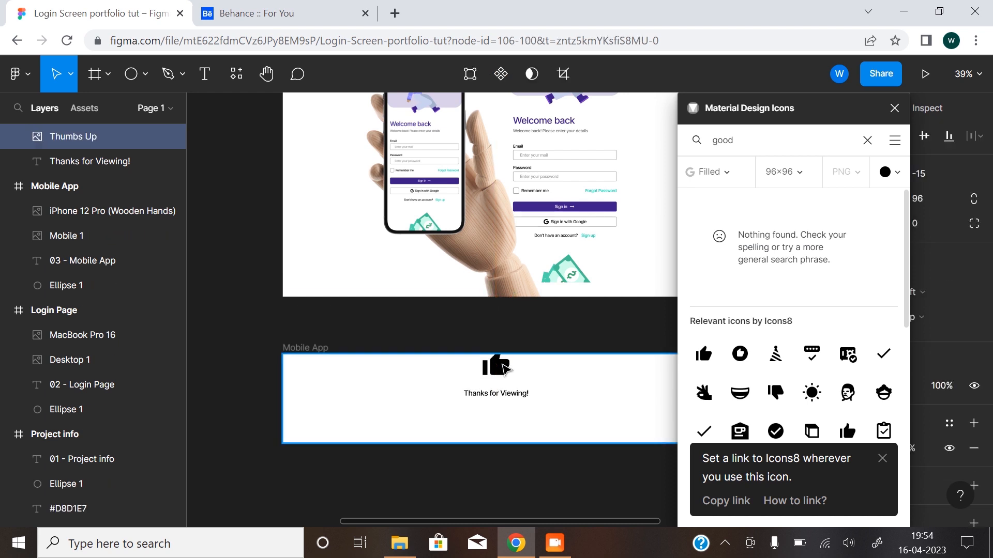
click(57, 163)
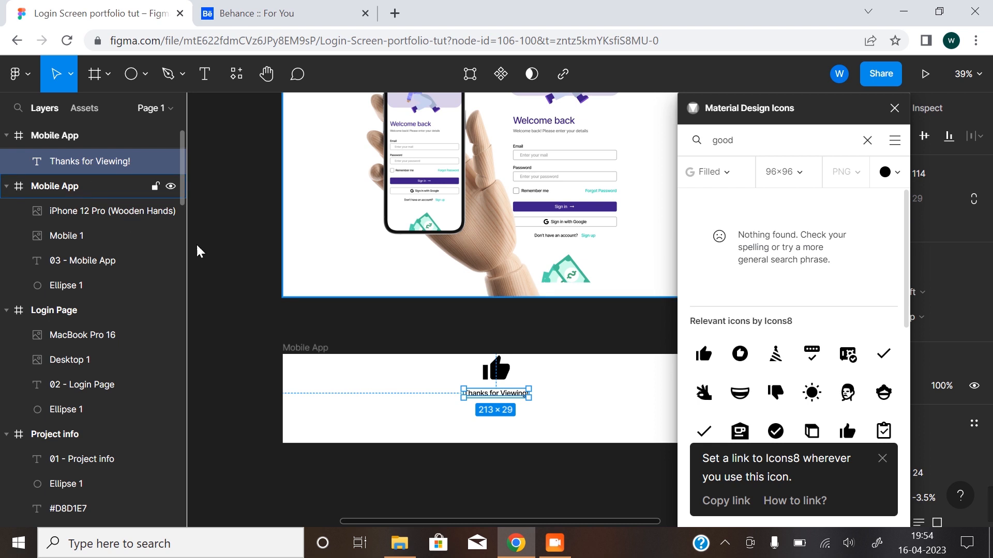
click(509, 378)
drag(481, 378, 362, 402)
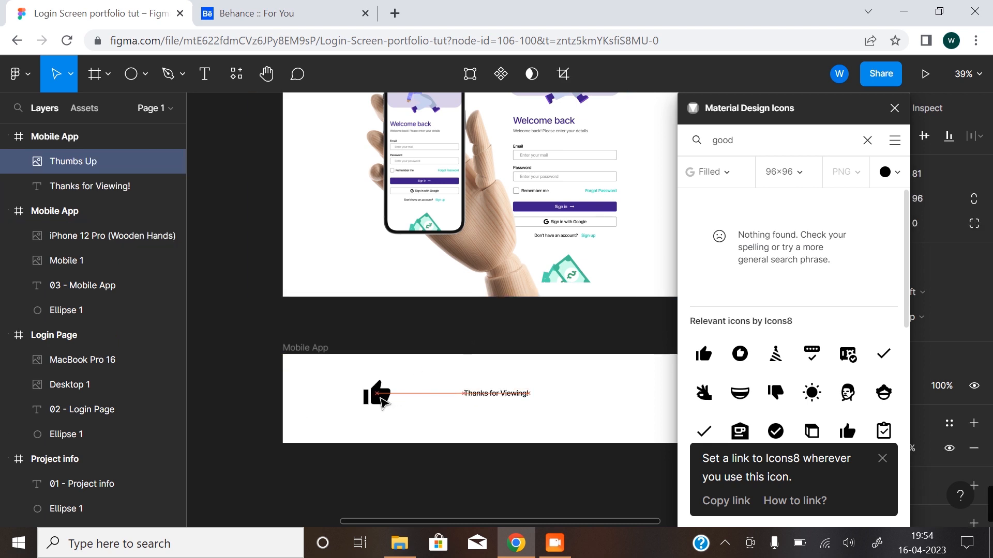
click(80, 189)
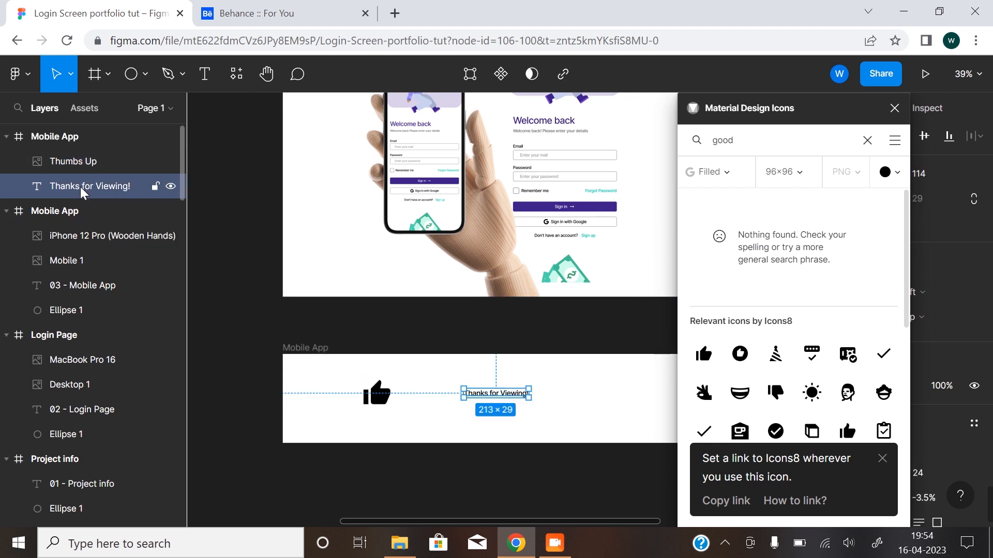
Rename the closing frame "Thanks for viewing".
double_click(304, 347)
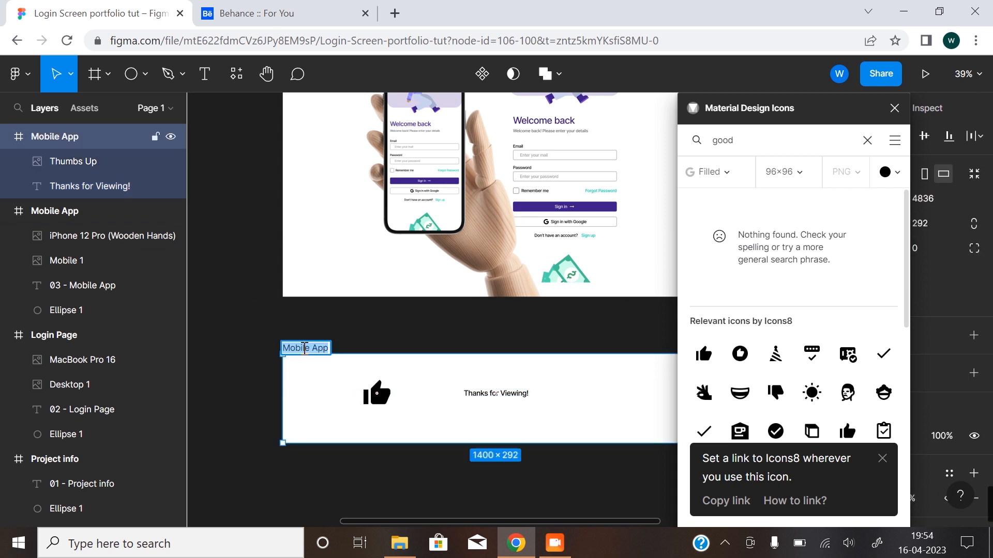
text(Thanks for wview)
key(BackSpace)
text(viewing)
key(Return)
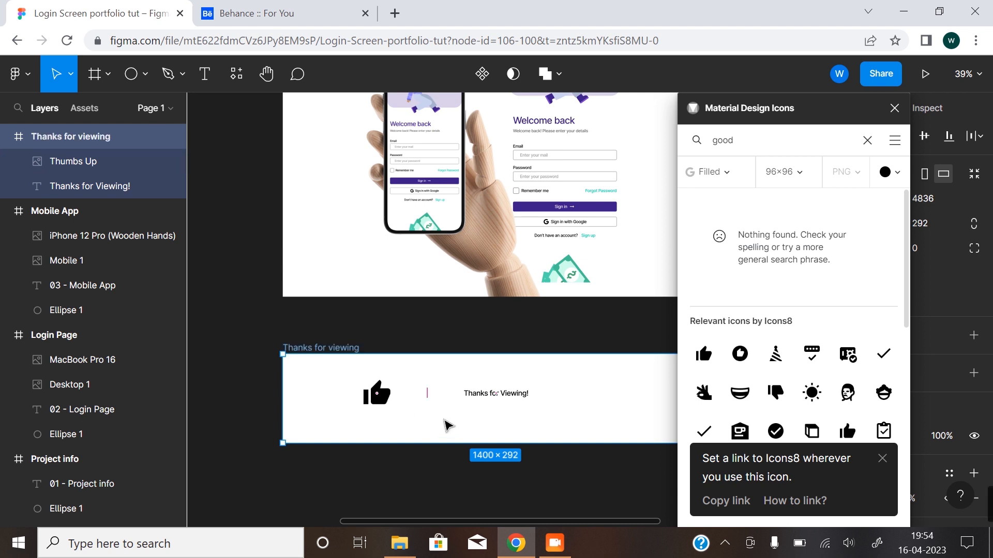
Shift the "Thanks for Viewing!" text down slightly and centre the Thumbs Up icon directly above it.
drag(387, 393, 592, 365)
key(ctrl+z)
click(378, 394)
drag(387, 398, 474, 420)
click(474, 396)
click(501, 382)
drag(500, 386, 495, 386)
click(427, 443)
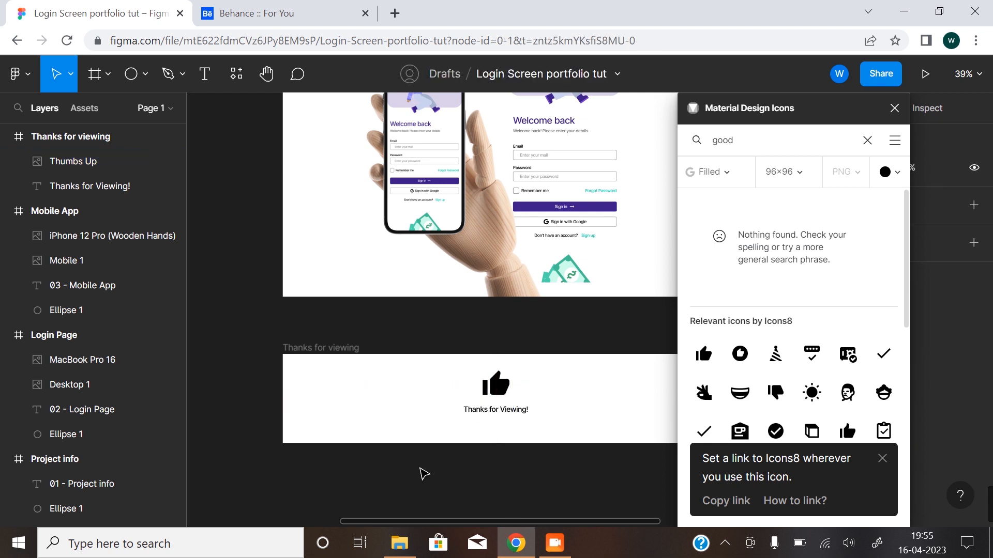
Move the icon and text together slightly down to the frame's vertical middle, and close the icon plugin.
drag(442, 368, 512, 435)
drag(496, 399, 498, 407)
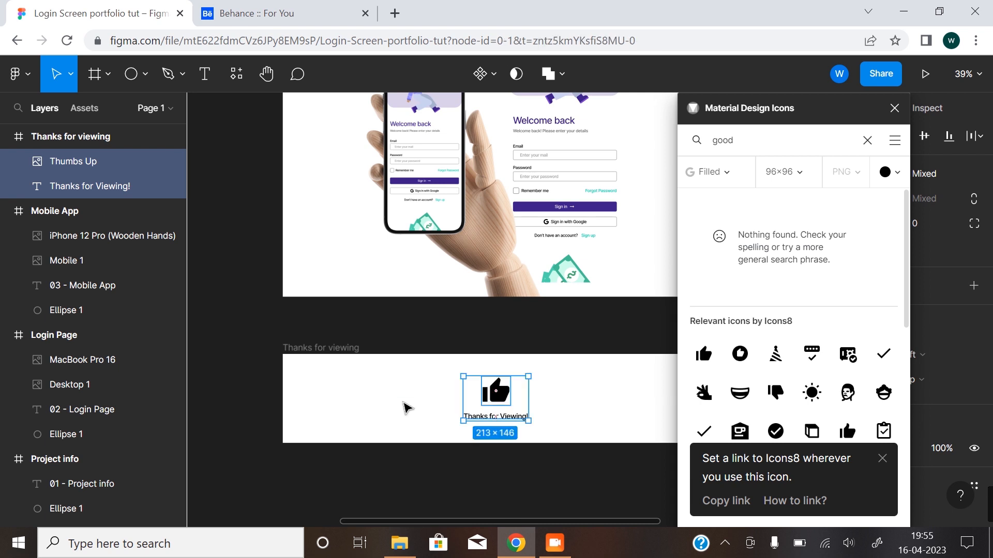
click(509, 435)
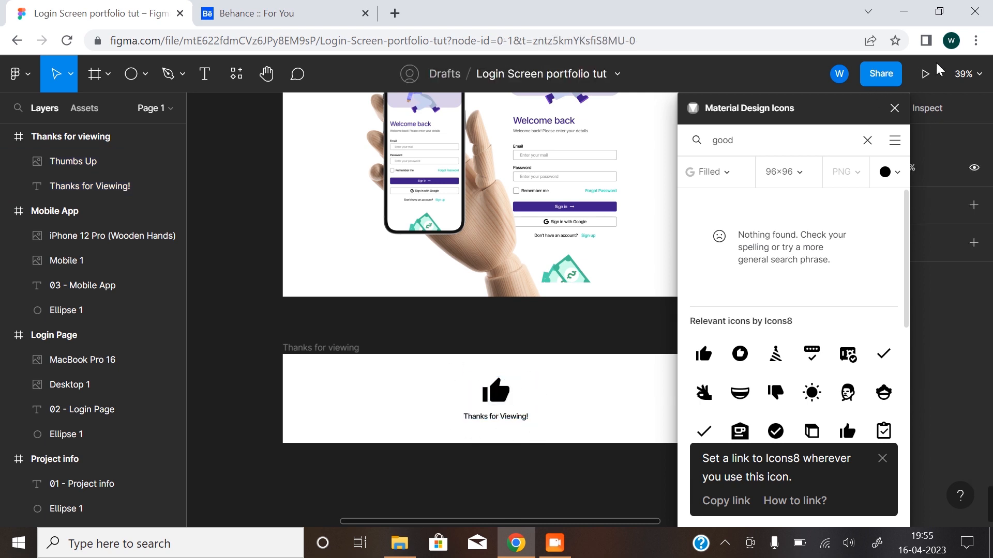
click(894, 108)
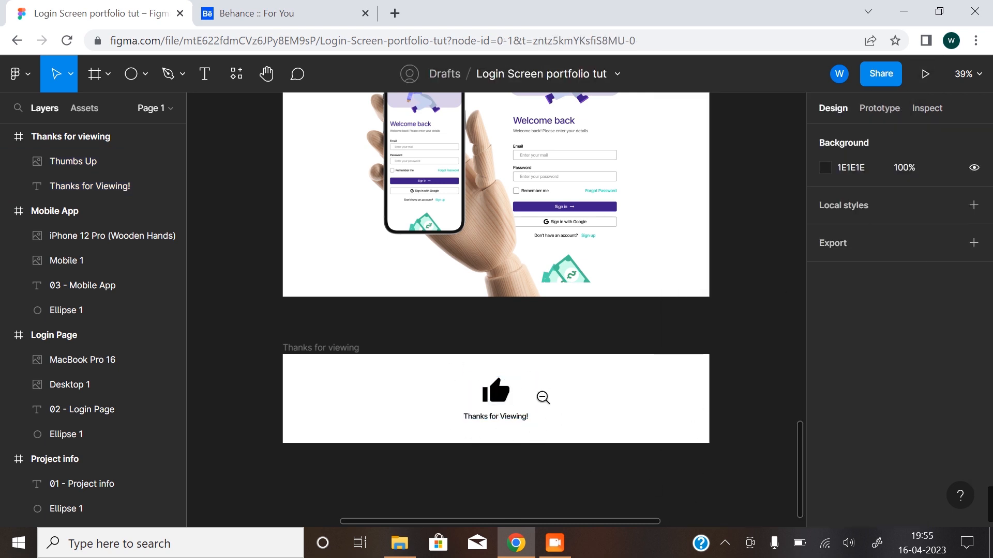
Add a 2x PNG export setting to the Thumbnail frame.
scroll(541, 397, down, 5)
drag(506, 365, 409, 471)
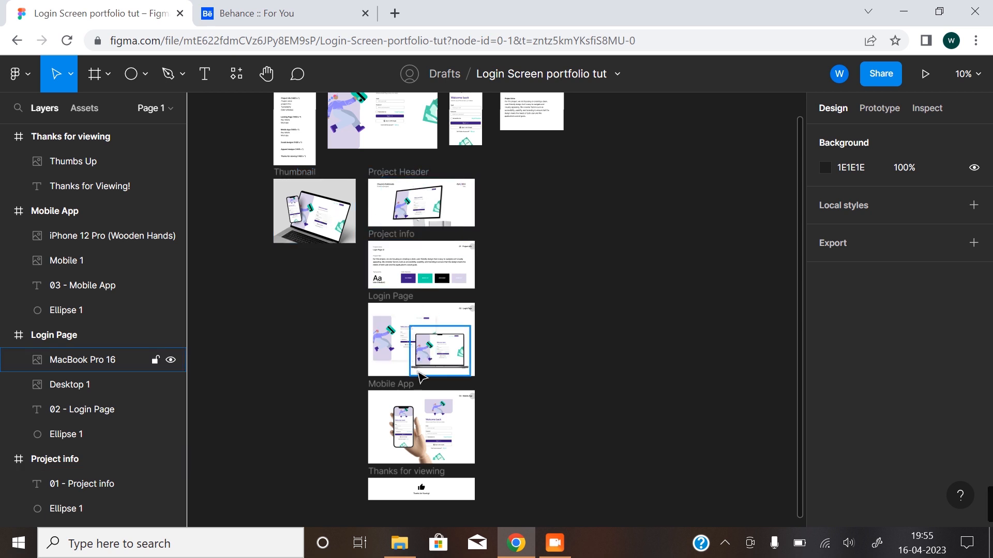
click(297, 178)
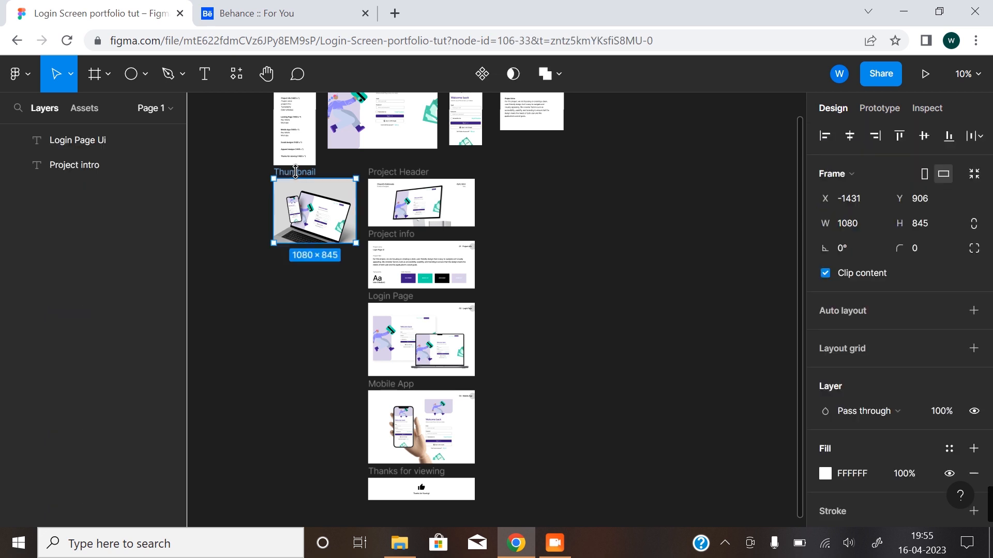
scroll(903, 383, down, 3)
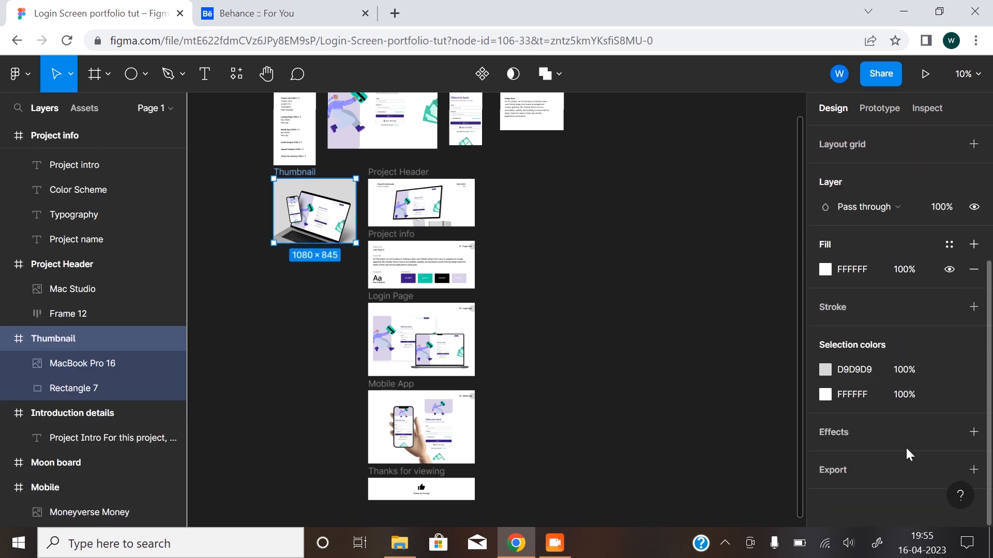
click(973, 469)
click(849, 411)
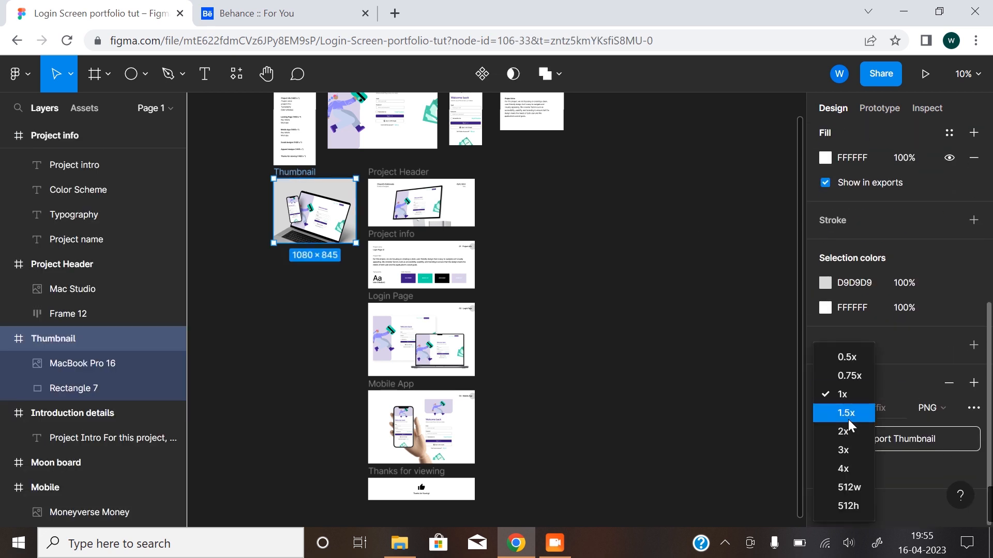
click(850, 433)
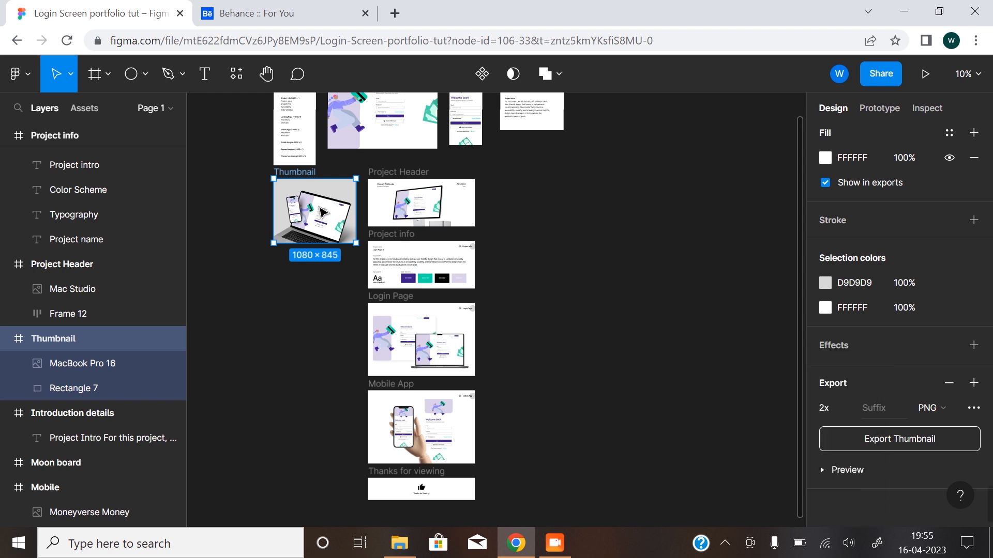
Change the Thumbnail frame's export format to JPG and export it.
click(943, 410)
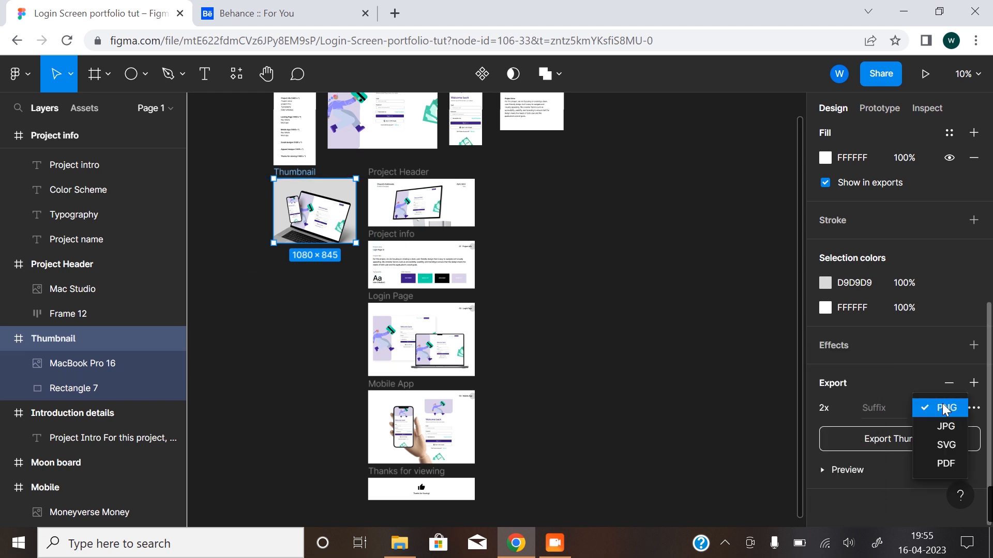
click(948, 422)
click(914, 438)
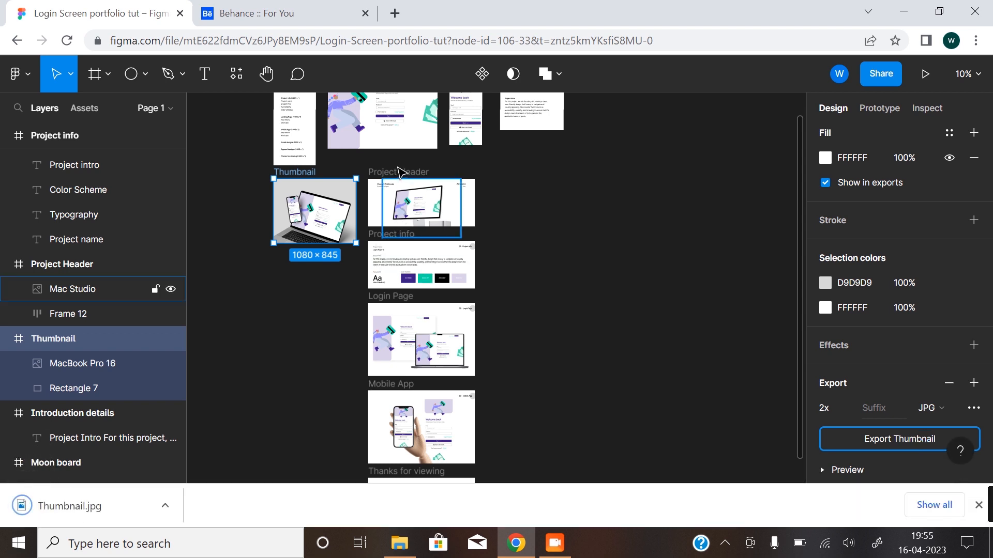
Add a 2x JPG export setting to the Project Header frame and export it.
click(150, 264)
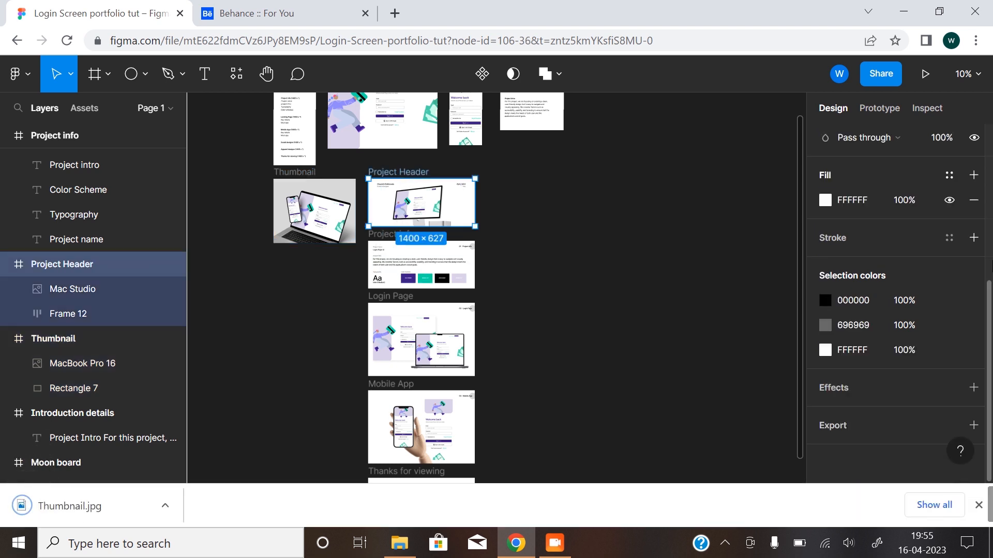
click(973, 425)
scroll(888, 396, down, 3)
click(850, 365)
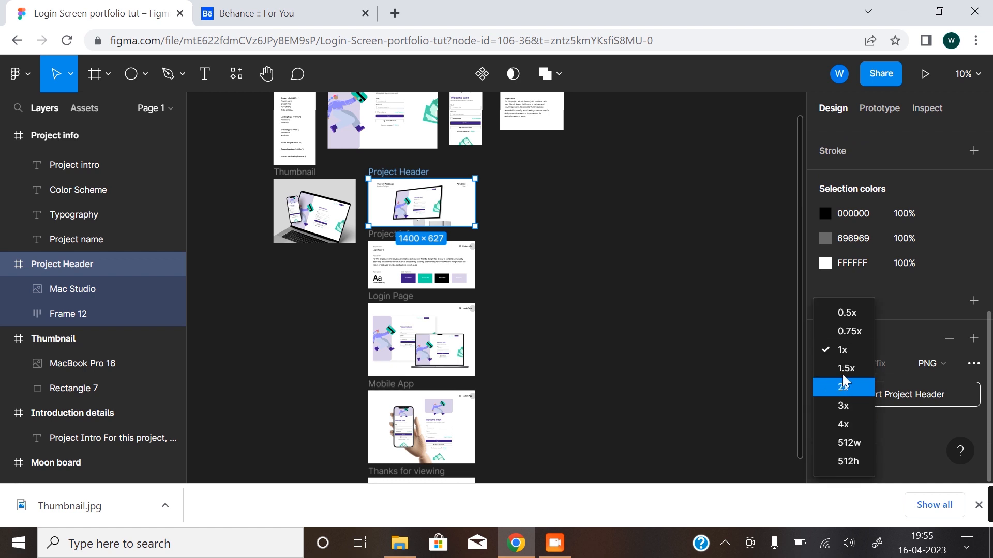
click(844, 387)
click(925, 366)
click(941, 387)
click(876, 401)
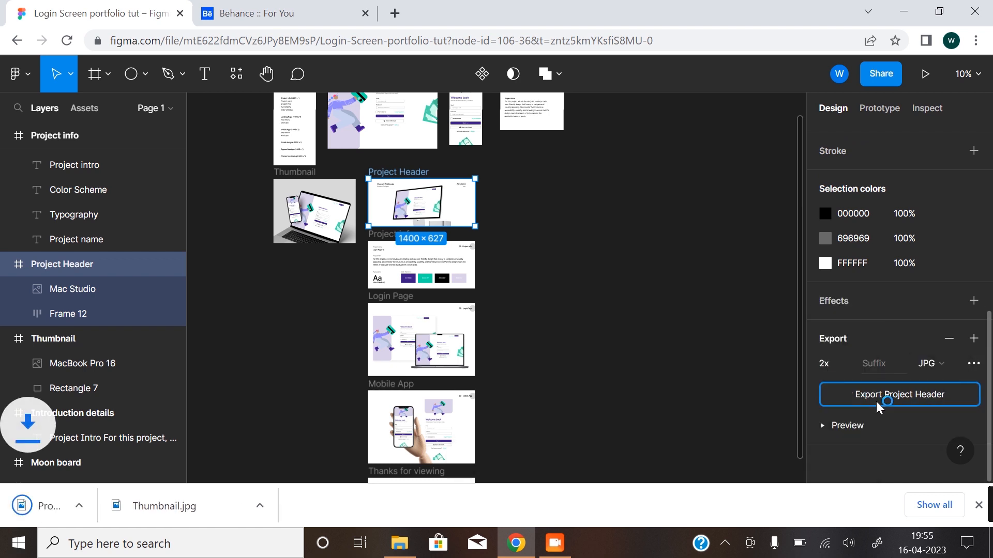
Add a 2x JPG export setting to the Project info frame and export it.
click(384, 235)
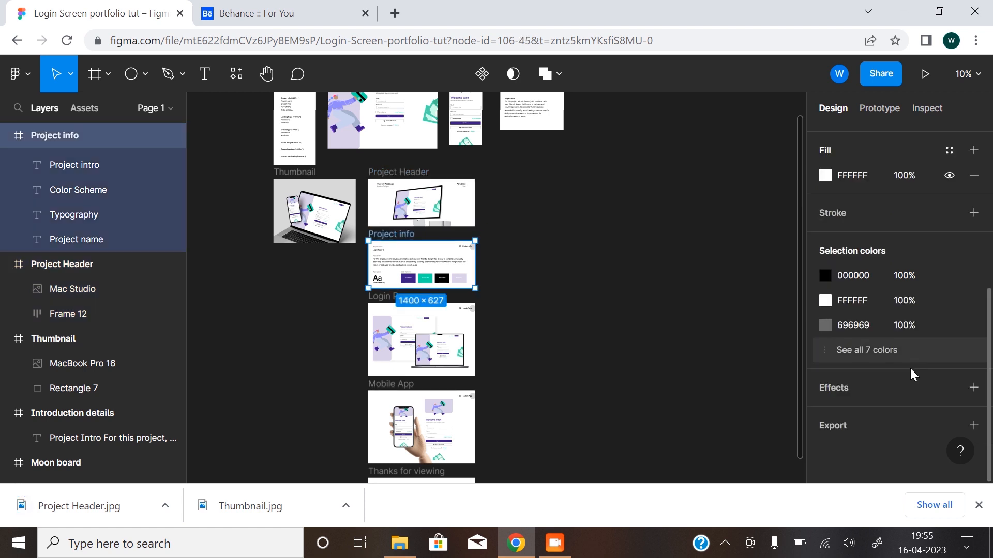
click(973, 425)
scroll(879, 429, down, 3)
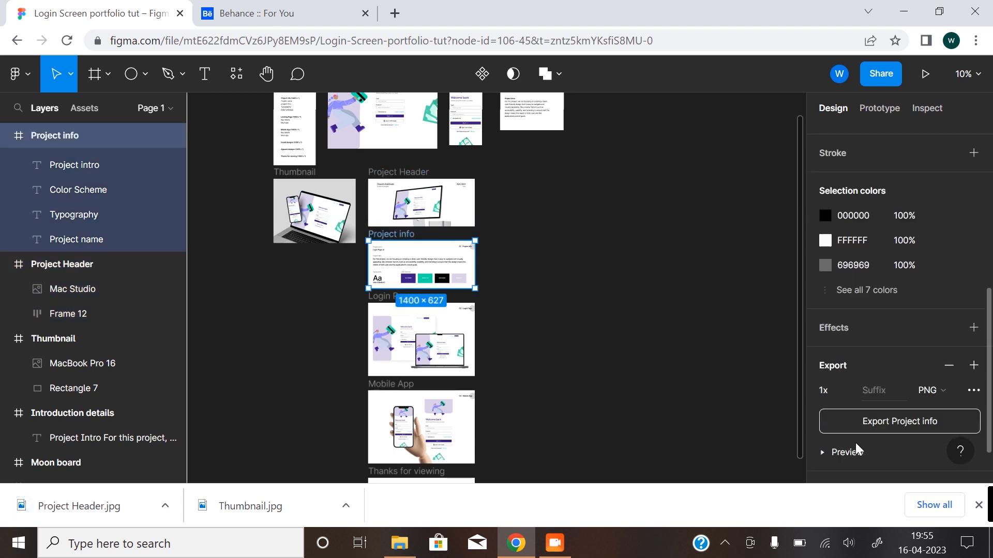
click(848, 365)
click(846, 392)
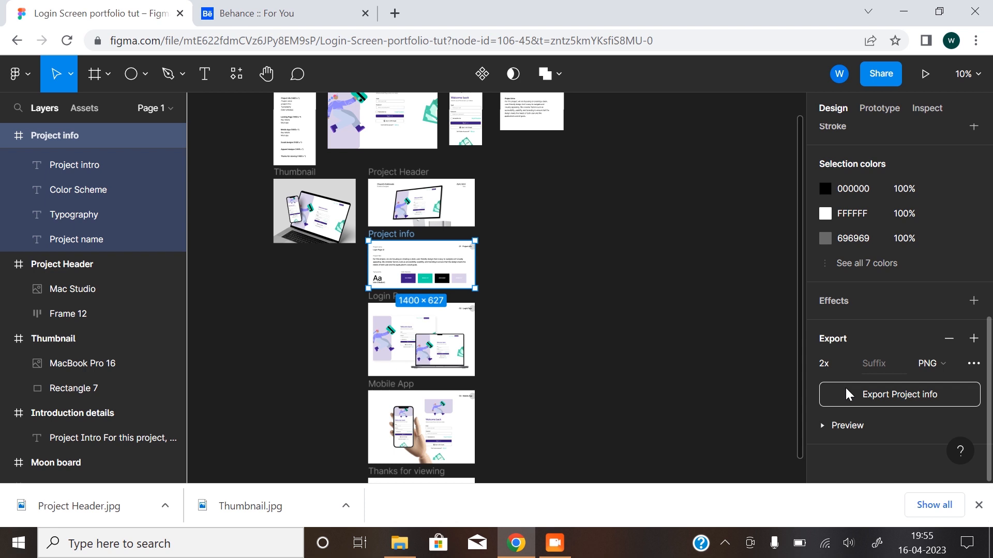
click(940, 364)
click(946, 383)
click(865, 394)
Add a 2x JPG export setting to the Login Page frame and export it.
click(393, 331)
scroll(887, 409, down, 3)
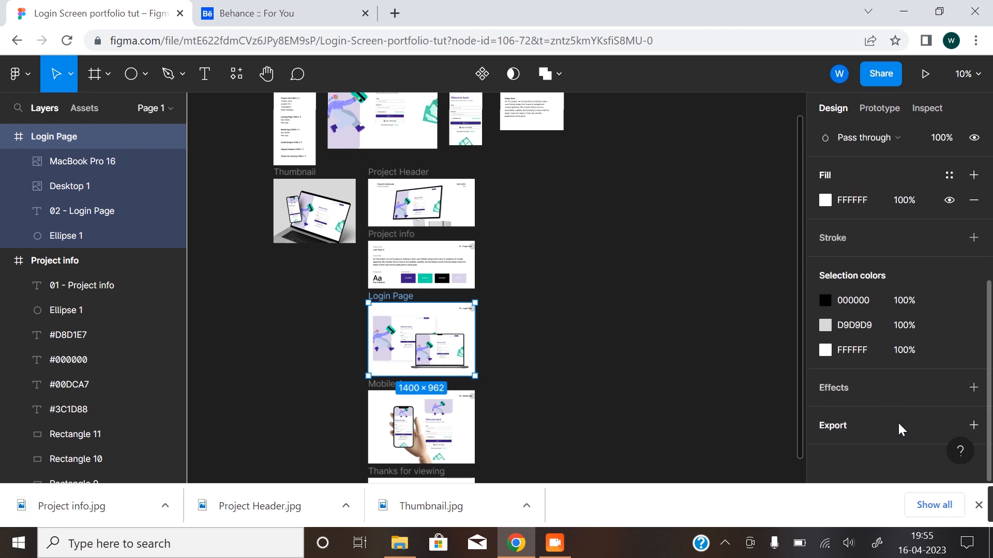
click(972, 422)
scroll(879, 414, down, 2)
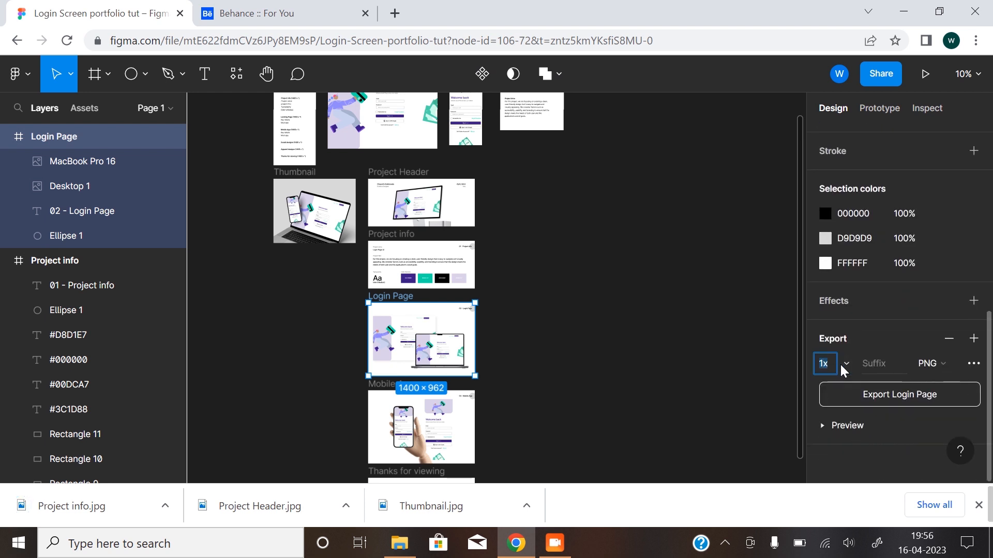
click(844, 366)
click(860, 388)
click(934, 365)
click(939, 383)
click(867, 396)
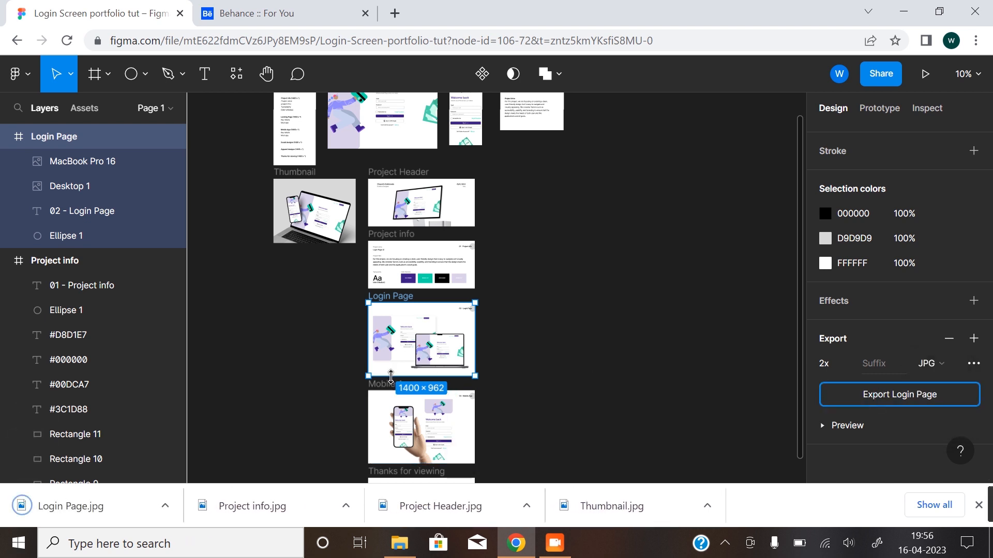
Add a 2x JPG export setting to the Mobile App frame, export it and clear the selection.
click(399, 408)
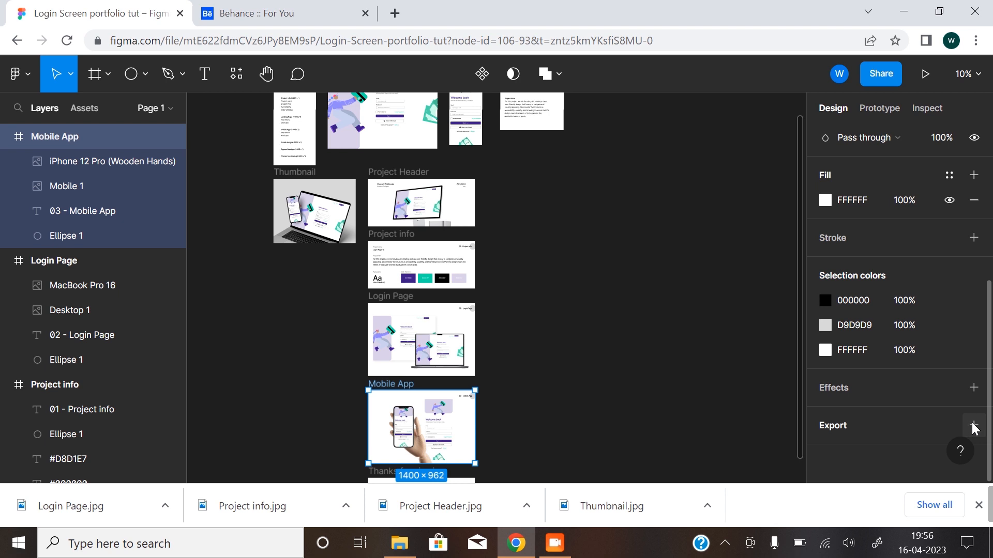
click(974, 428)
click(850, 366)
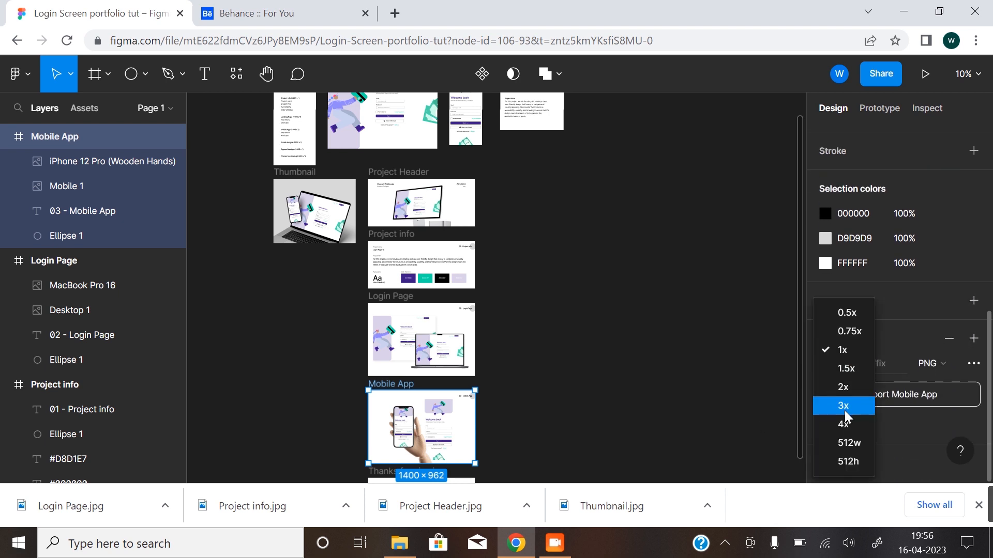
click(844, 387)
click(928, 363)
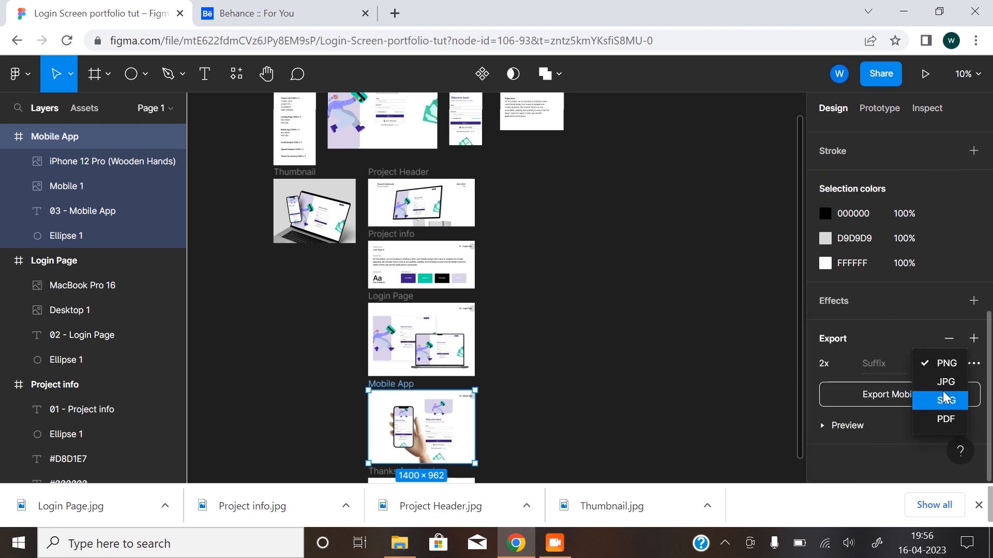
click(942, 387)
click(888, 392)
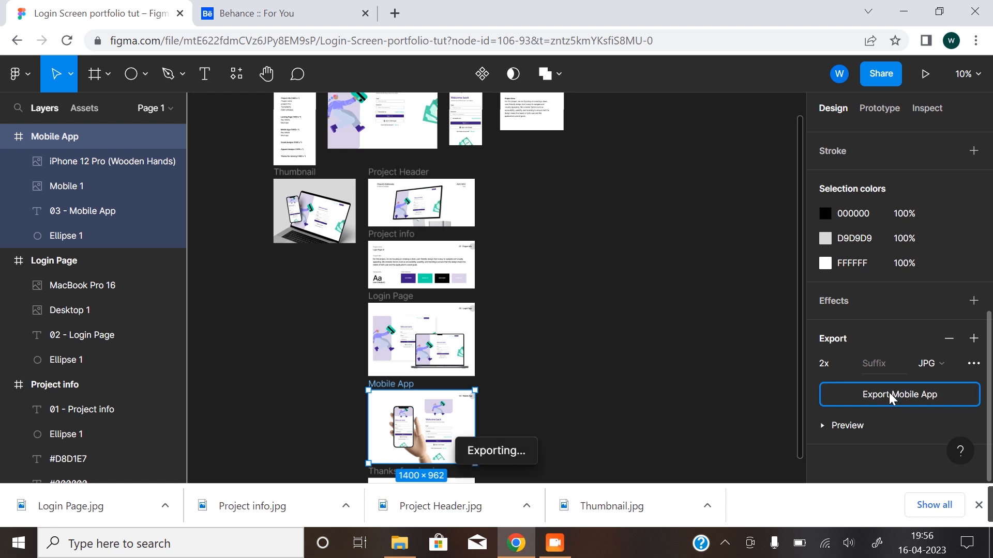
click(510, 366)
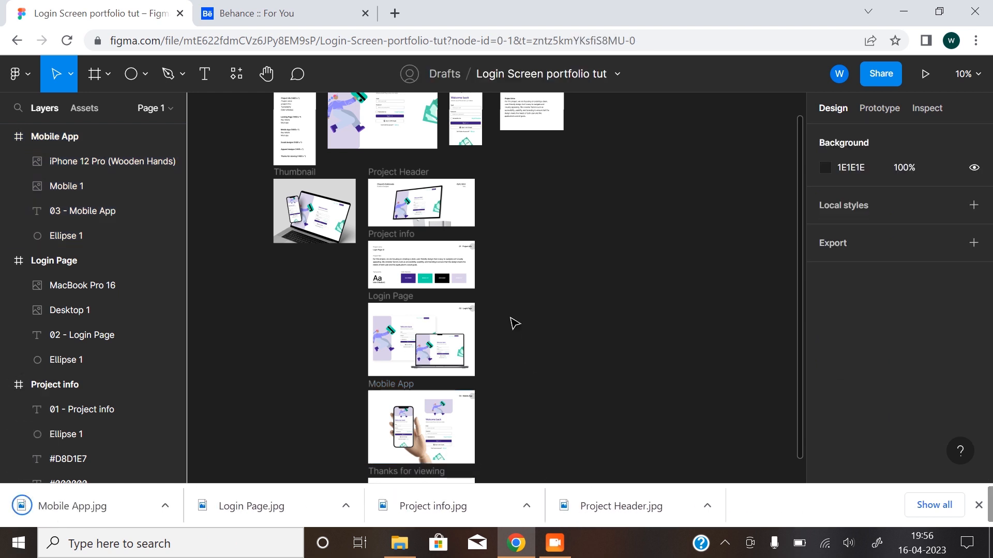
Export the Thanks for viewing frame as a 2x JPG and deselect it.
drag(522, 393, 519, 281)
click(414, 376)
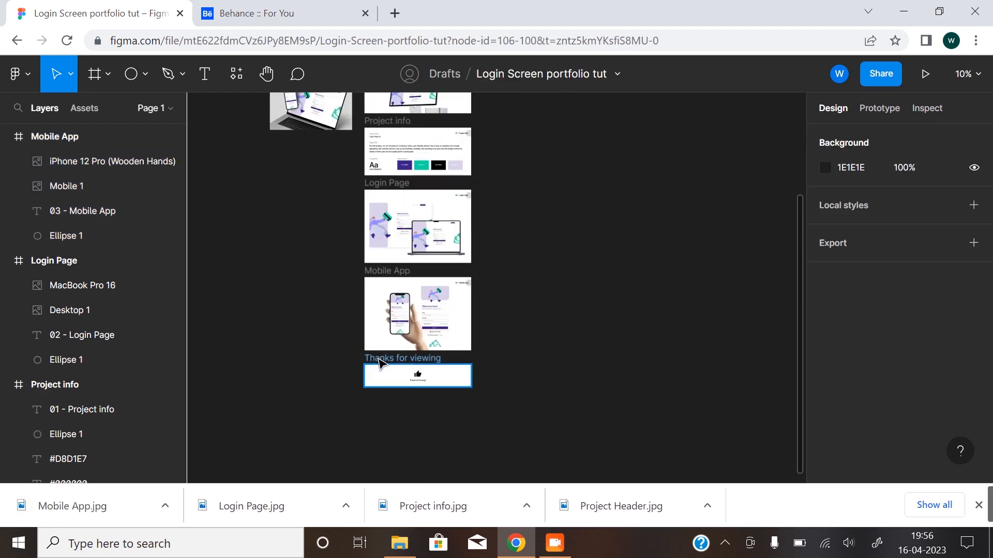
scroll(911, 420, down, 5)
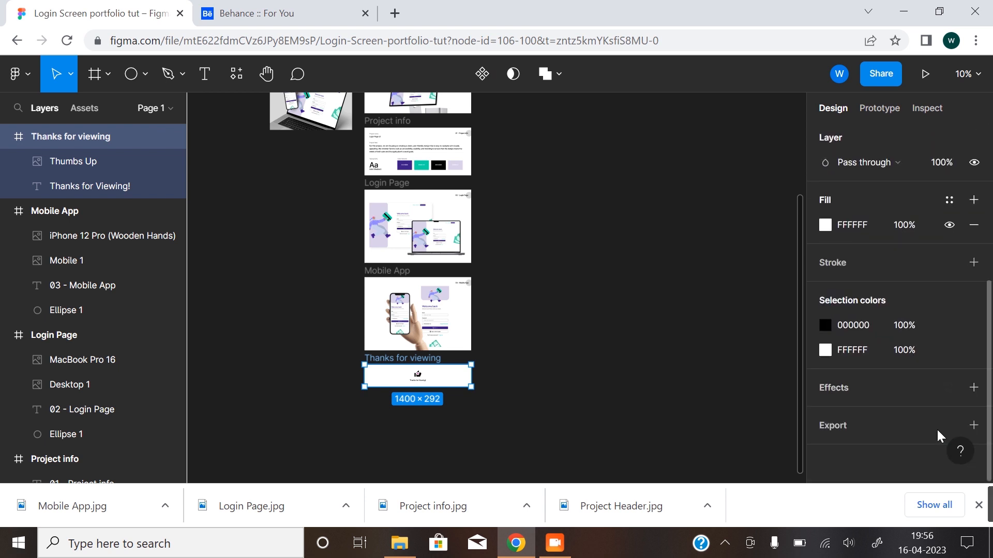
click(972, 424)
scroll(877, 453, down, 3)
click(851, 366)
click(845, 386)
click(942, 365)
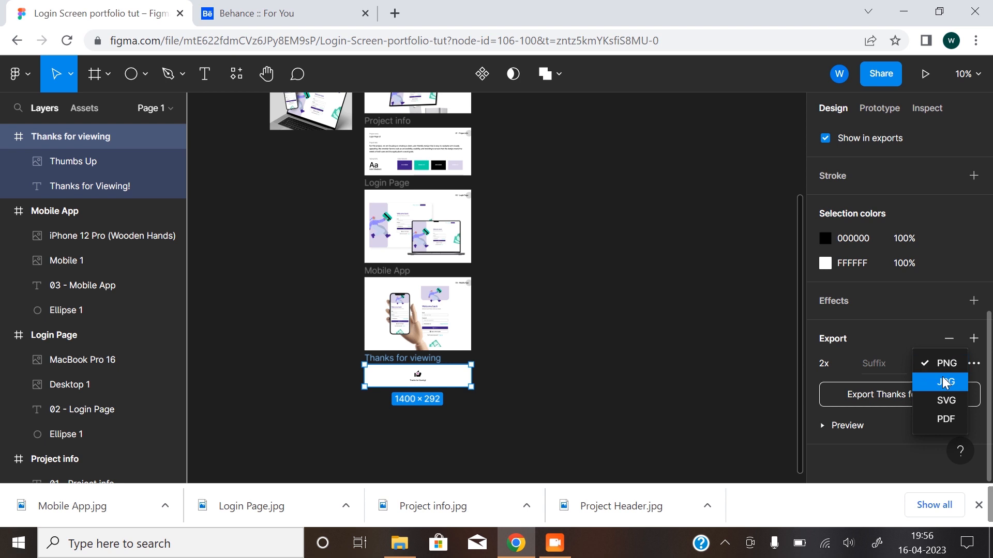
click(942, 383)
click(864, 395)
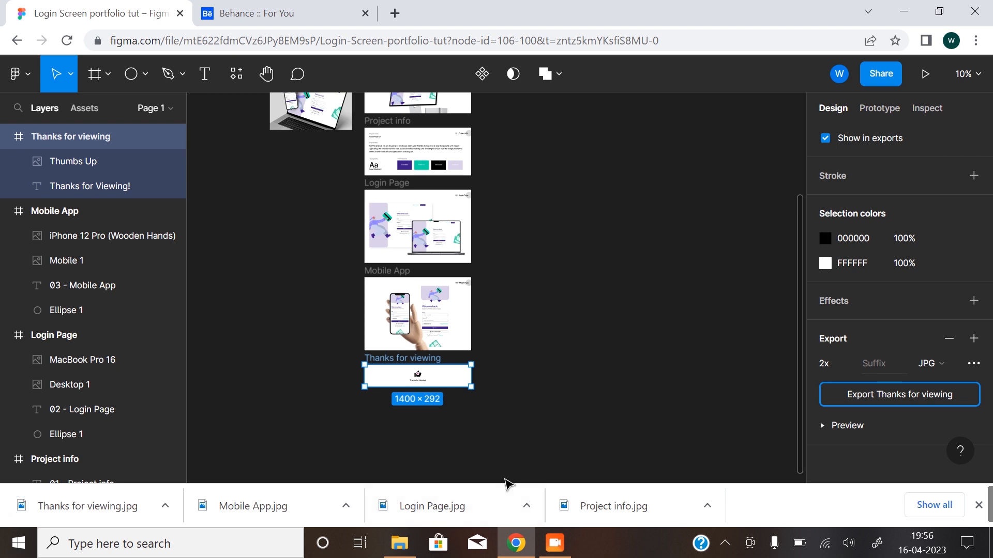
click(552, 310)
Switch to Behance and start creating a new project to share the work.
drag(521, 231, 529, 295)
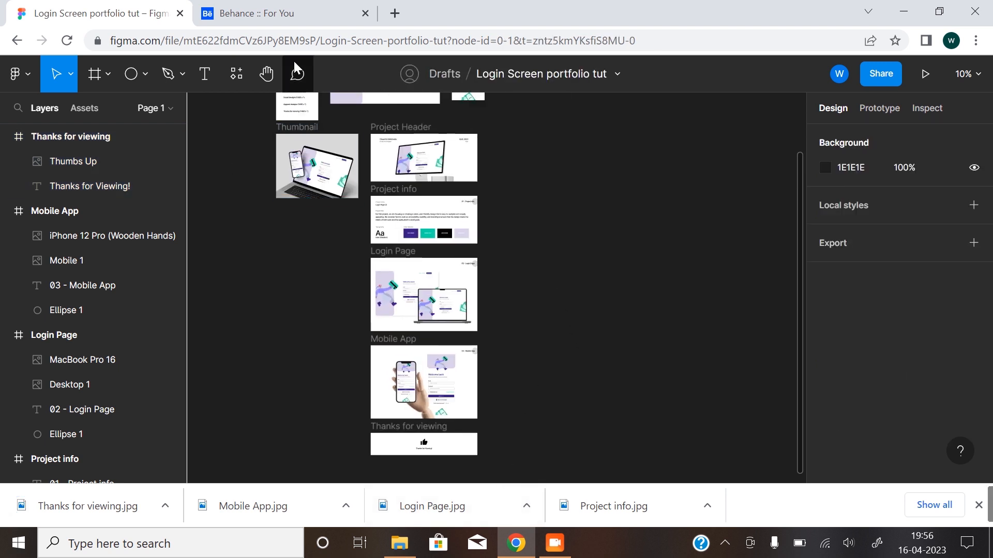
click(295, 19)
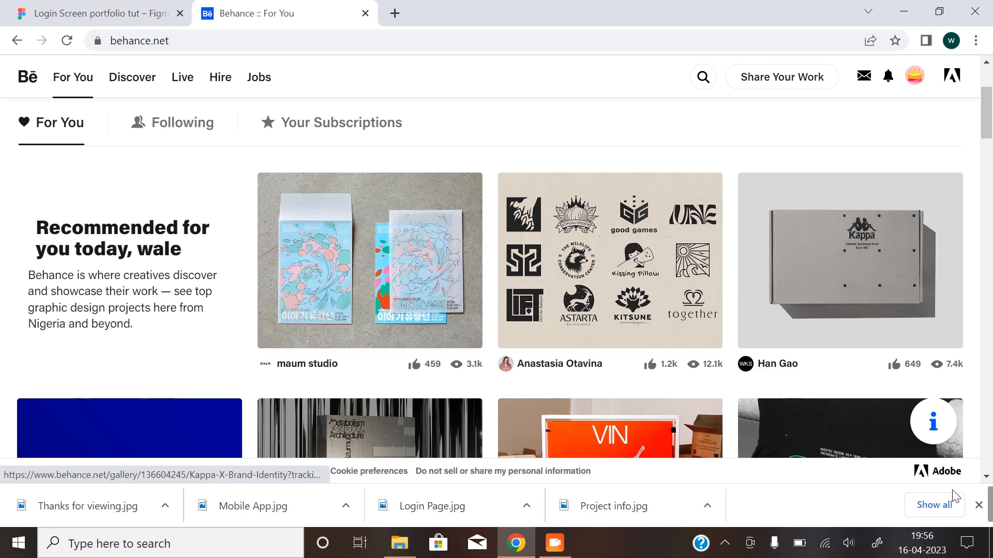
click(978, 505)
mouse_move(786, 83)
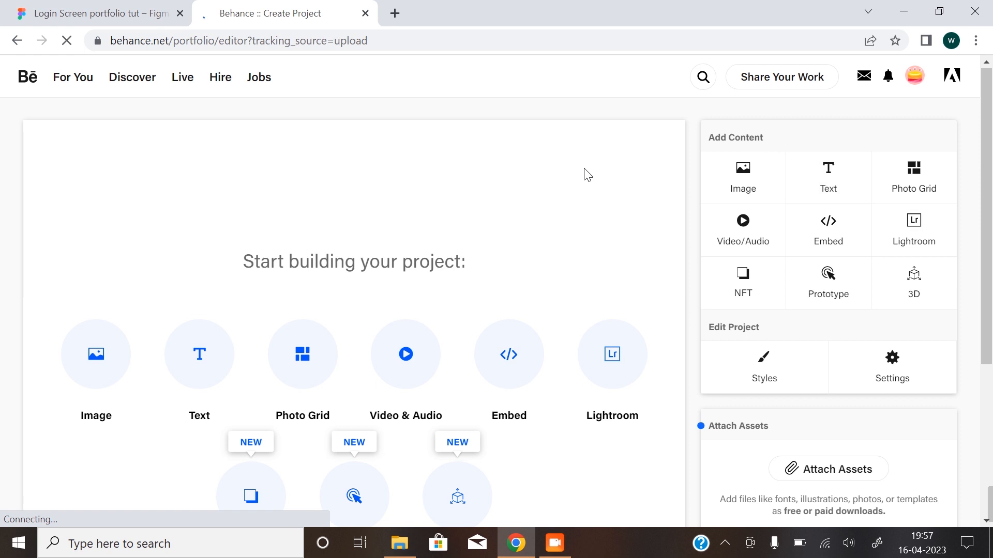
Add the Project Header image from the Downloads folder as the project's first content.
scroll(608, 189, down, 3)
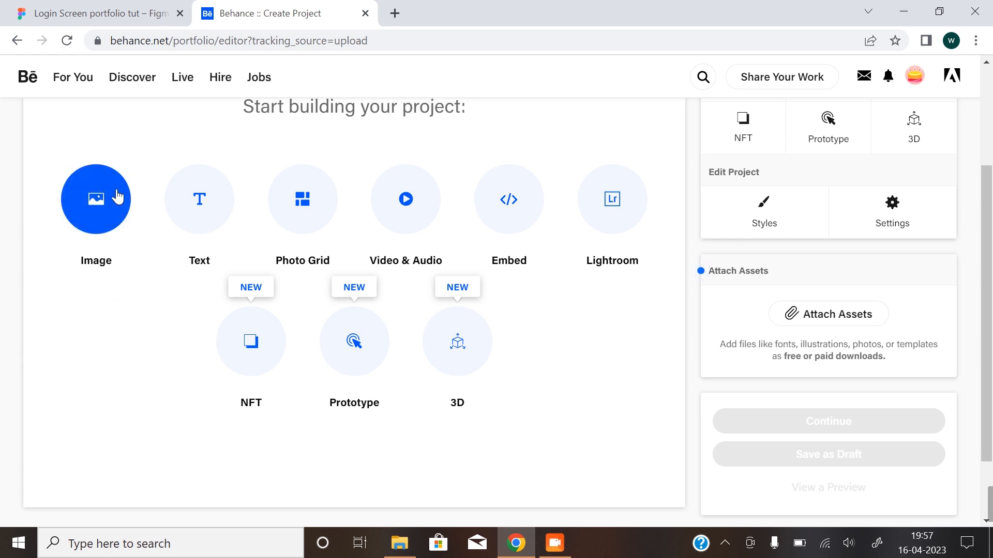
click(98, 200)
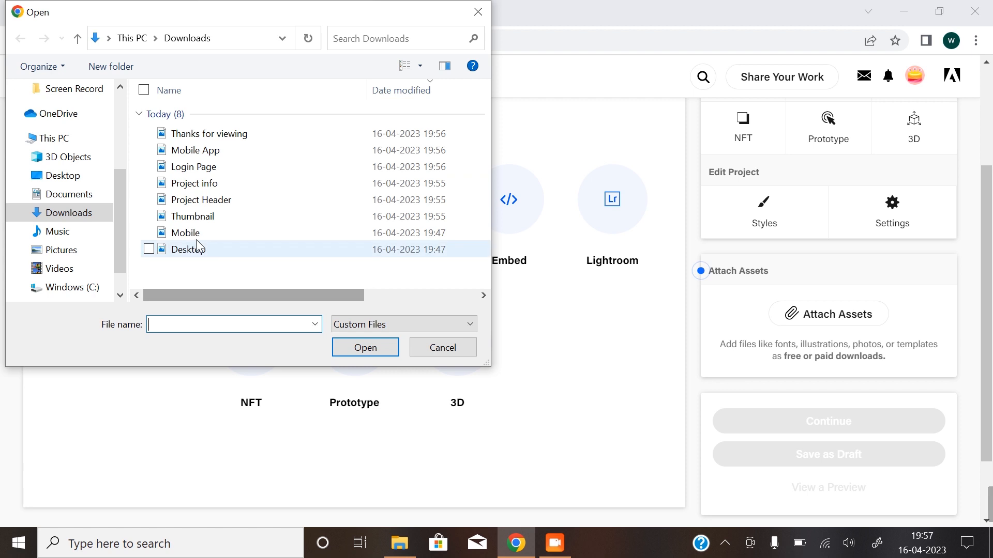
click(215, 207)
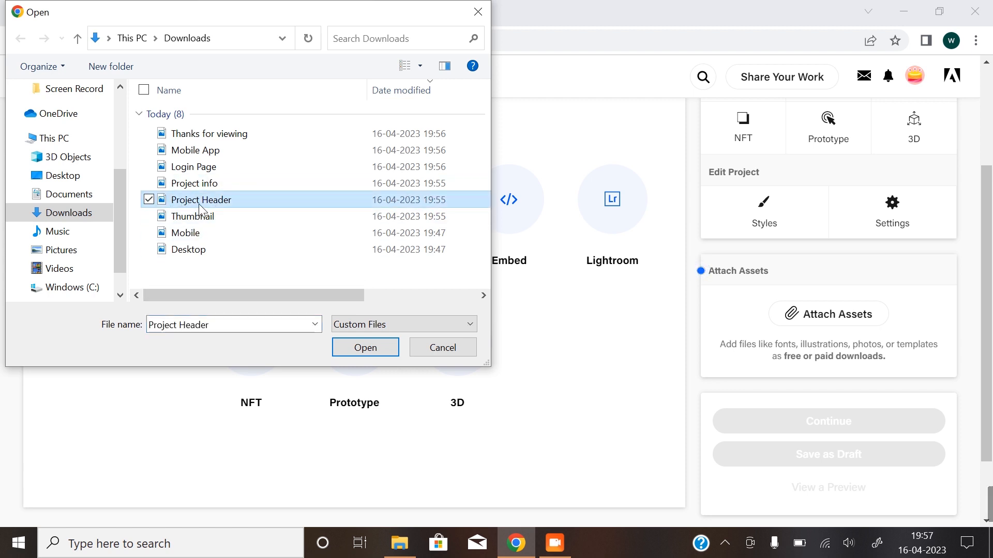
click(367, 350)
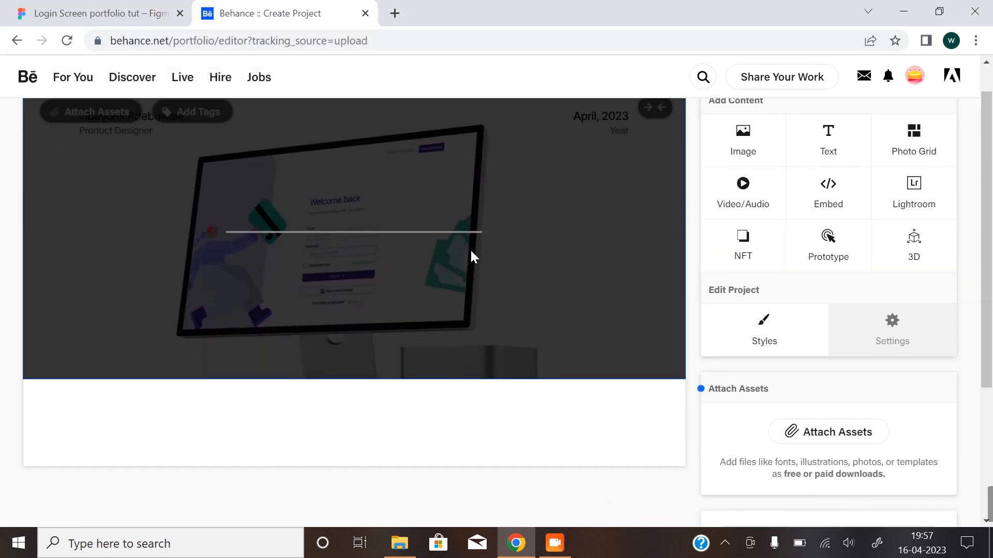
Insert the Project info image from the Downloads folder directly below the header image.
scroll(470, 249, down, 1)
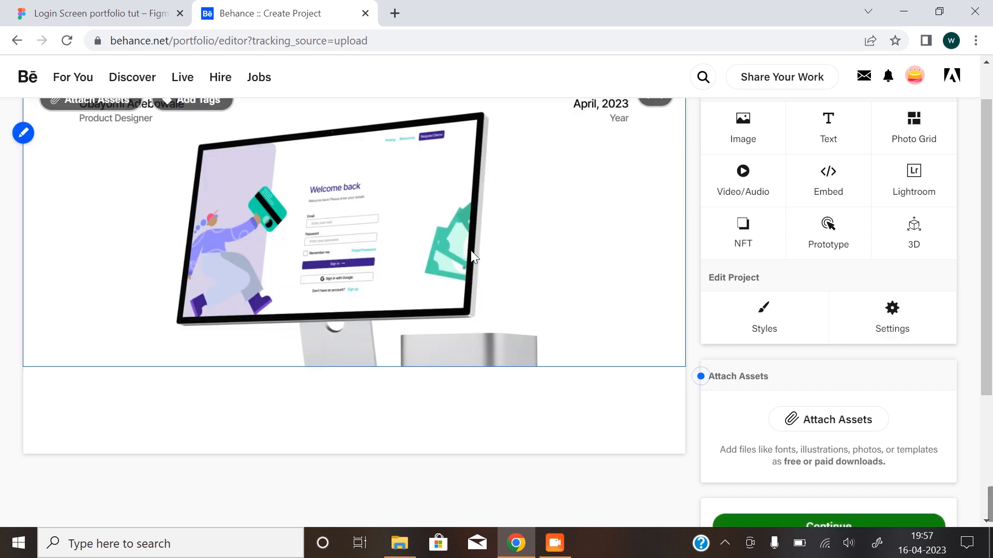
scroll(427, 319, down, 4)
scroll(414, 282, up, 3)
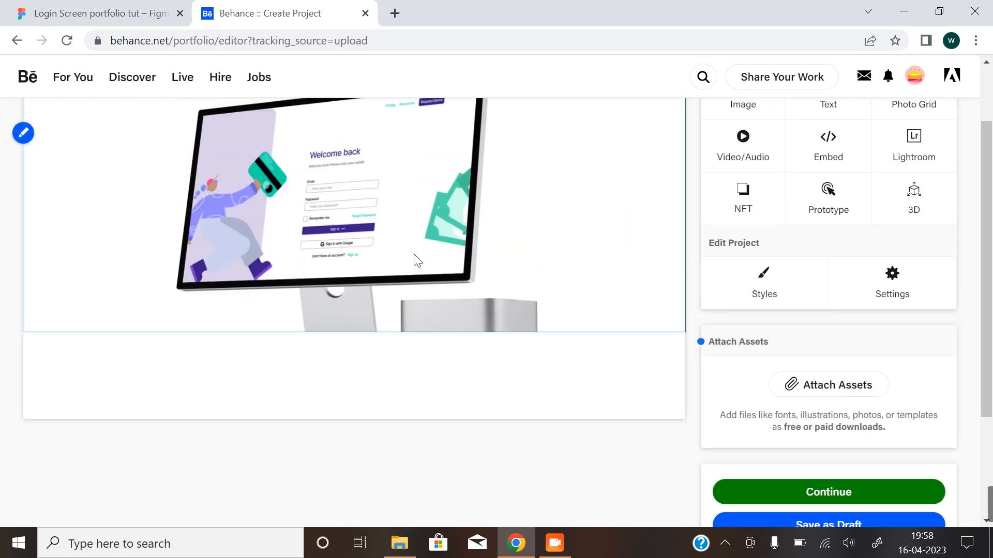
mouse_move(301, 365)
click(266, 362)
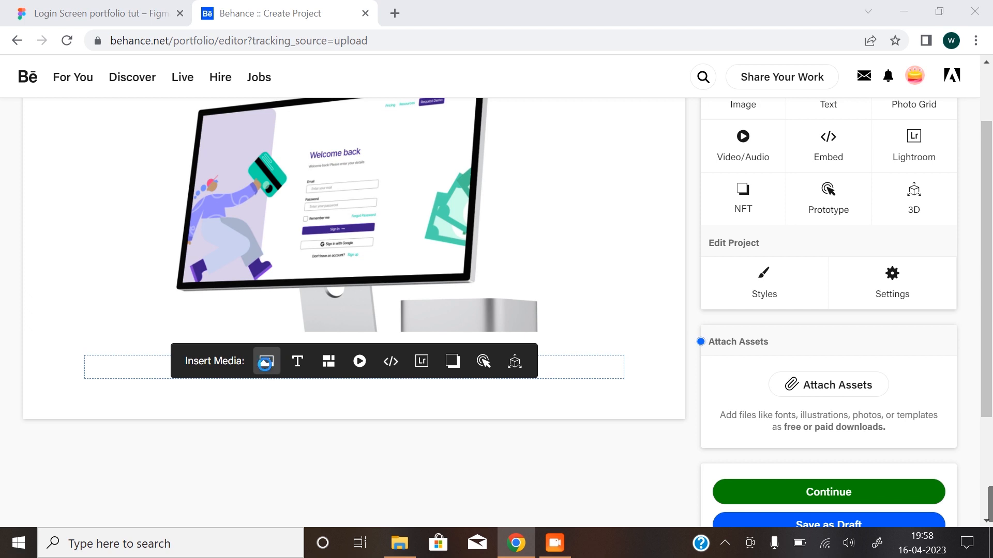
click(208, 184)
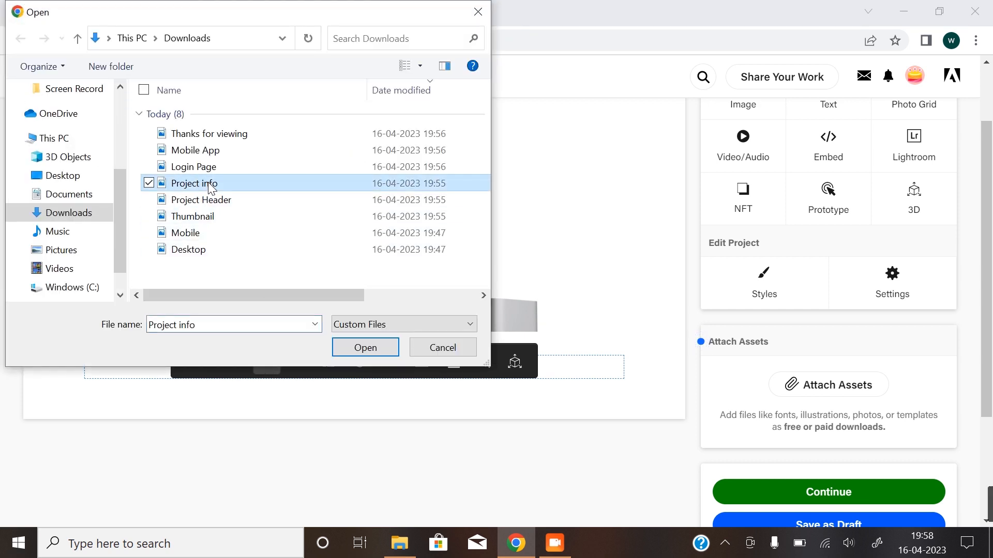
click(365, 348)
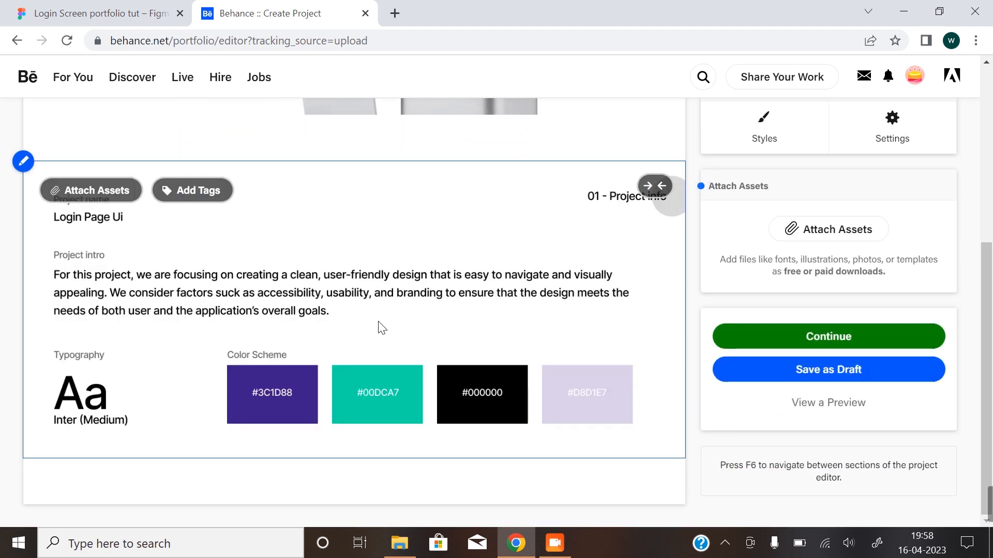
Insert the Login Page image from the Downloads folder below the Project info image.
click(267, 486)
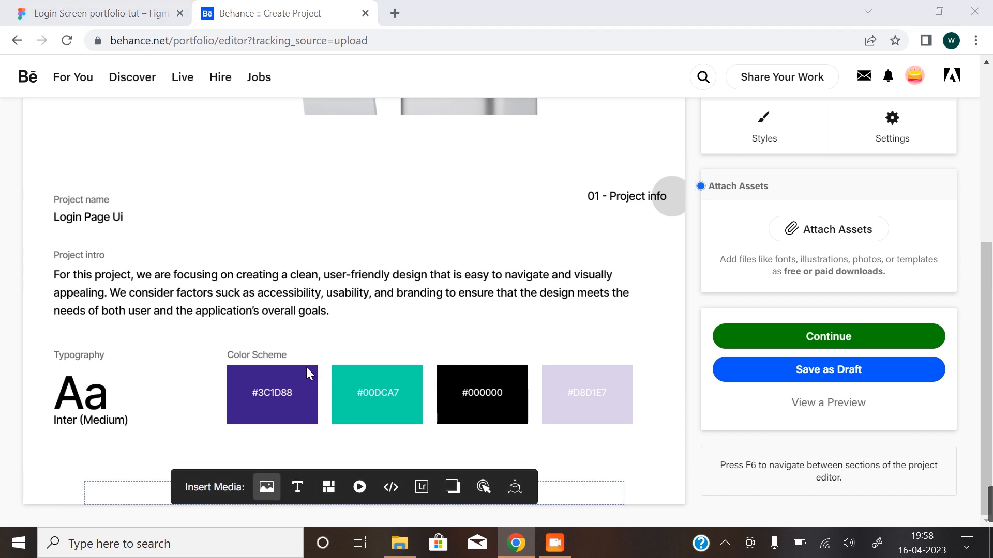
click(197, 166)
click(357, 348)
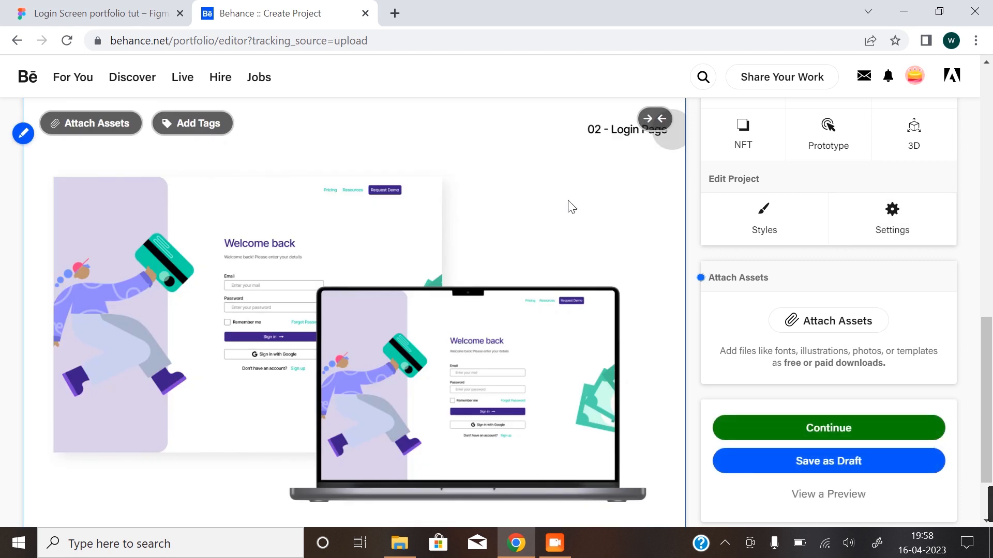
Insert the Mobile App image from the Downloads folder directly below the Login Page image.
scroll(570, 207, down, 2)
click(265, 489)
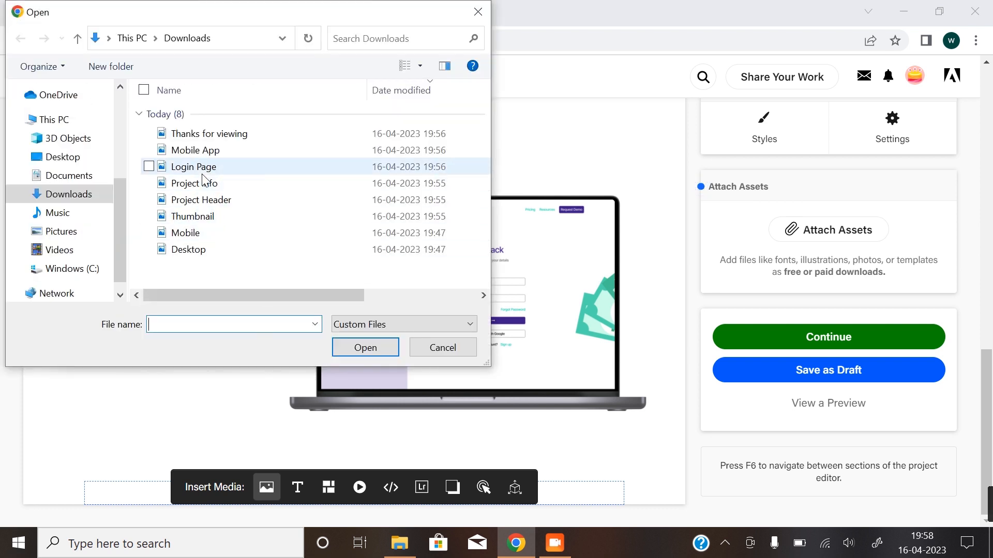
click(217, 134)
click(218, 150)
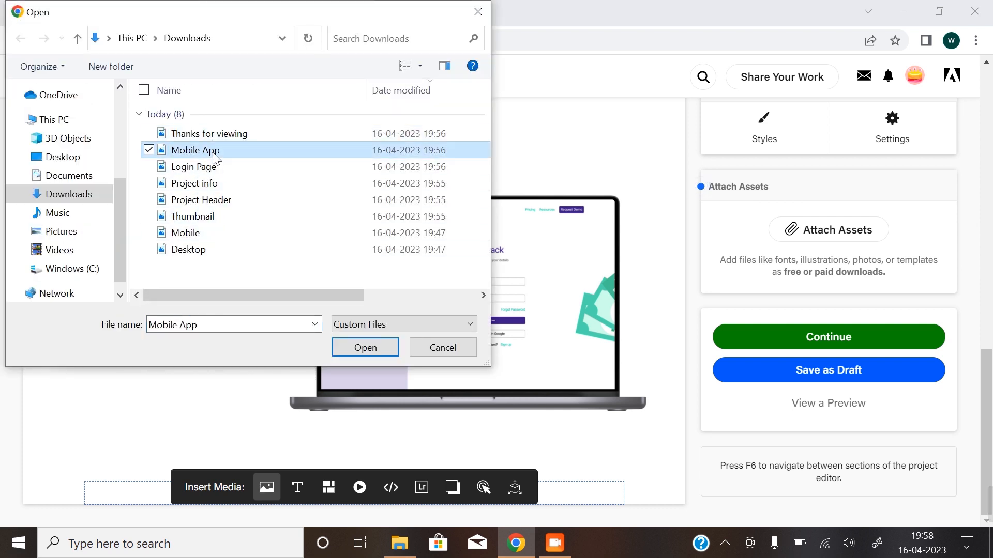
click(367, 348)
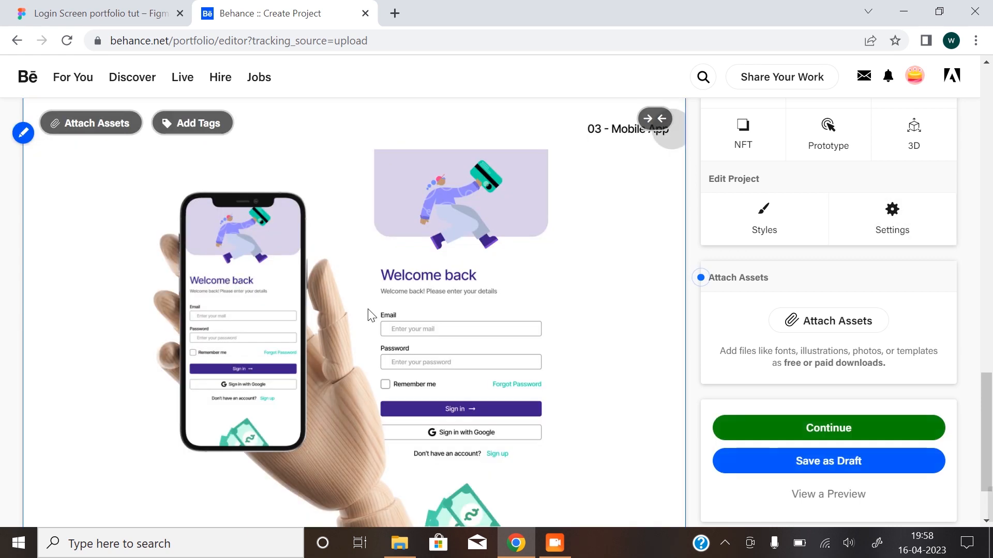
Insert the Thanks for viewing image from the Downloads folder as the project's closing image.
scroll(349, 439, down, 2)
mouse_move(277, 482)
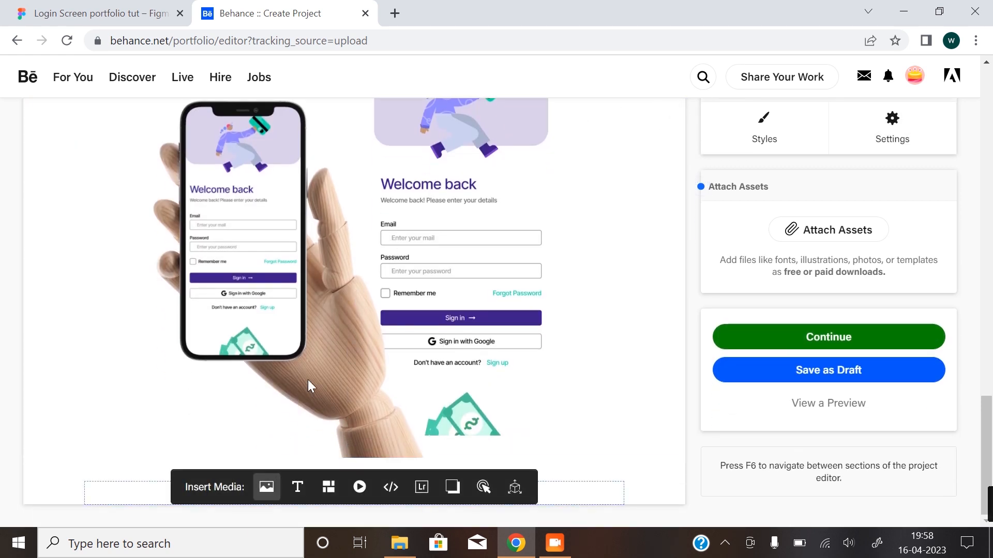
click(220, 135)
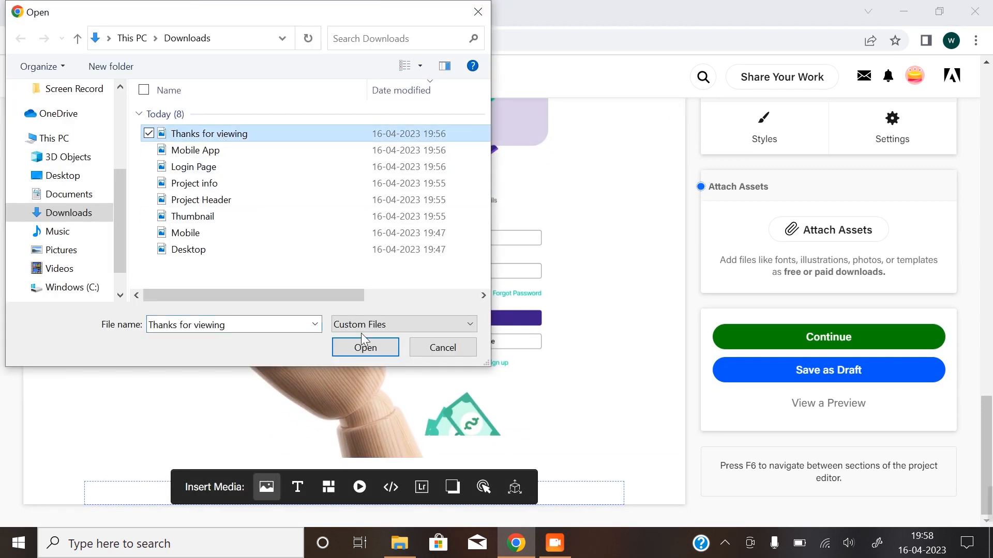
click(364, 354)
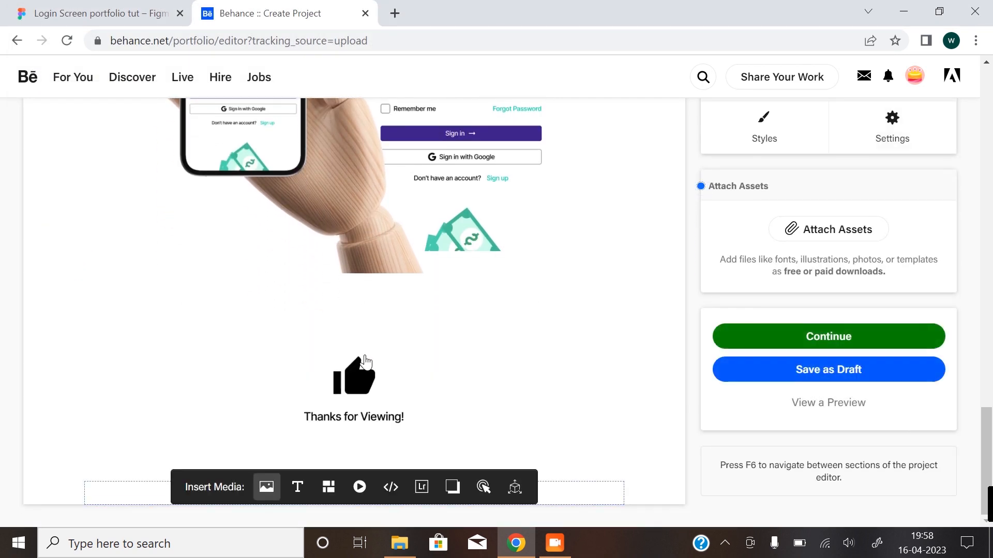
Set the content spacing in the project styles to 0 px and save the styles.
scroll(369, 383, up, 2)
scroll(374, 396, up, 2)
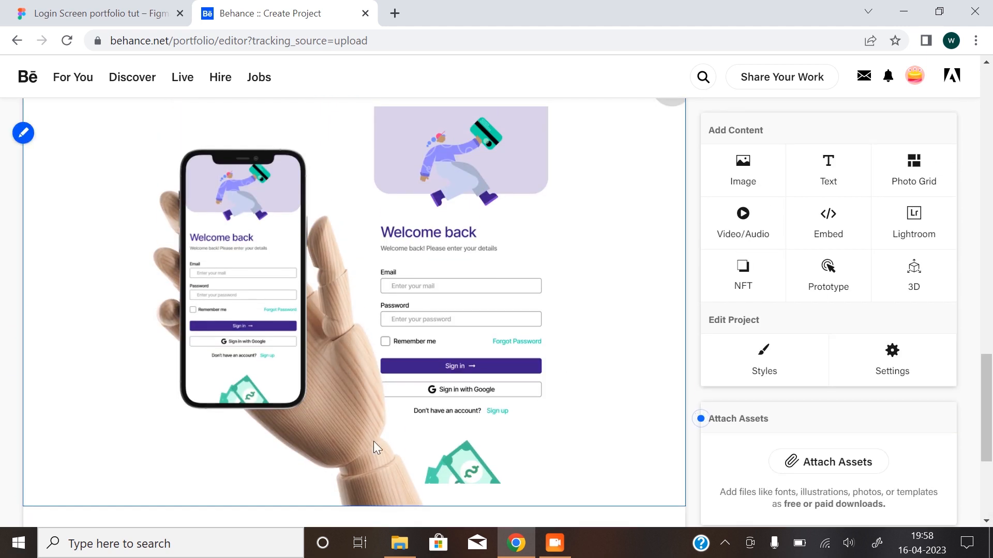
scroll(302, 435, down, 3)
scroll(303, 438, up, 2)
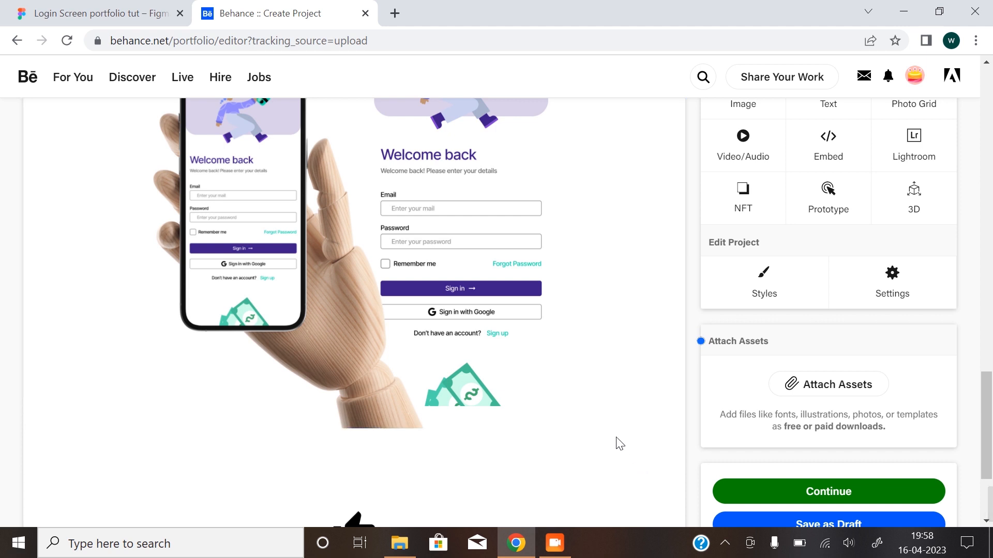
click(765, 297)
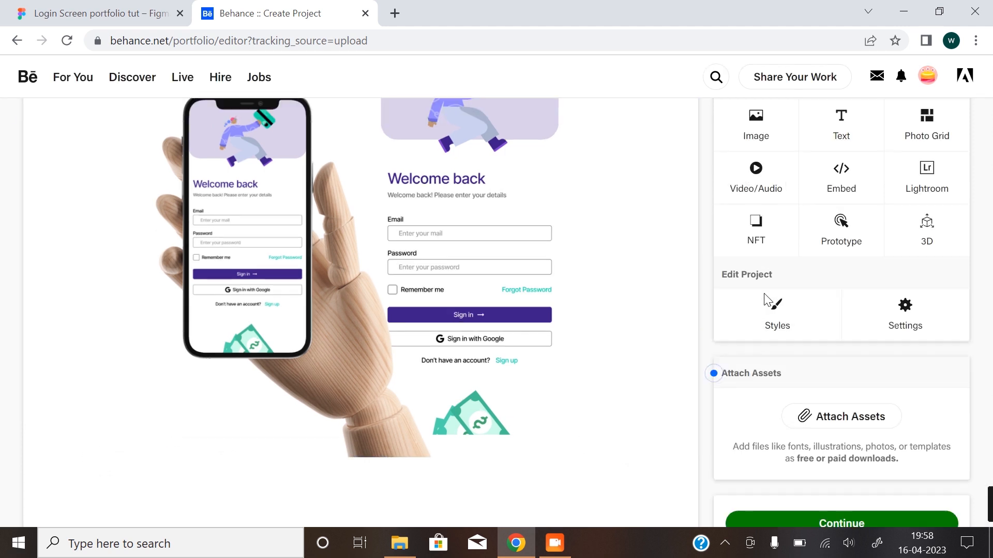
drag(547, 313, 474, 319)
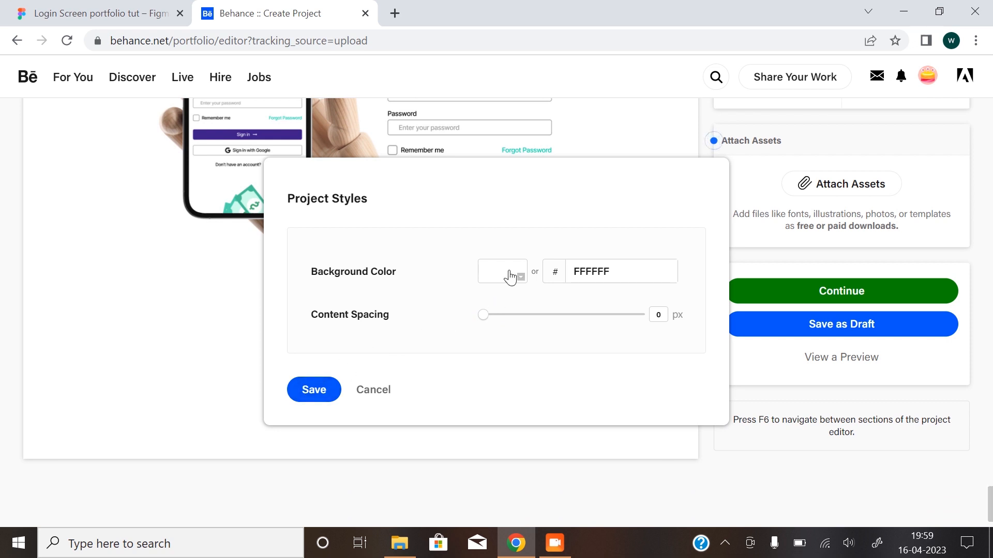
click(316, 388)
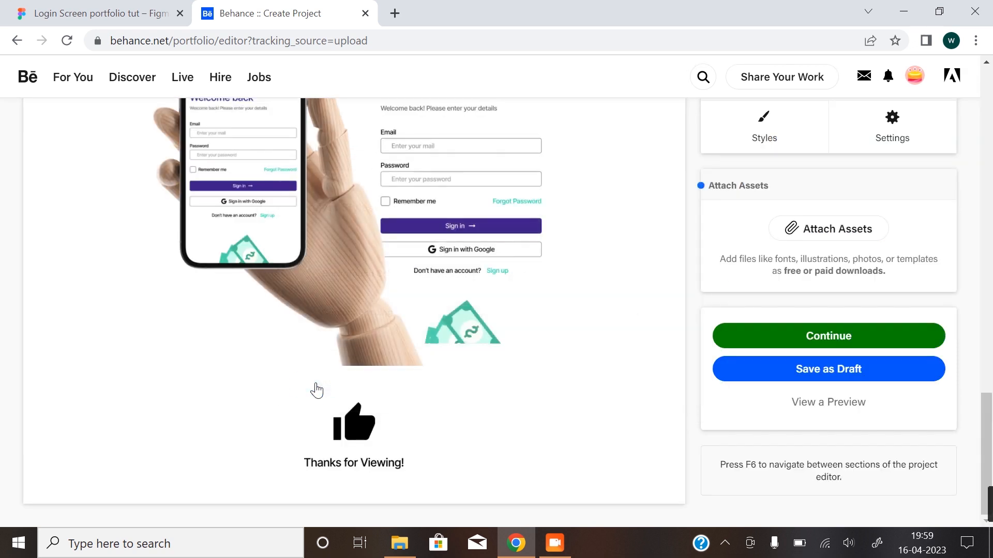
Replace the project cover with the Thumbnail image from the Downloads folder and accept its default crop.
scroll(519, 434, up, 15)
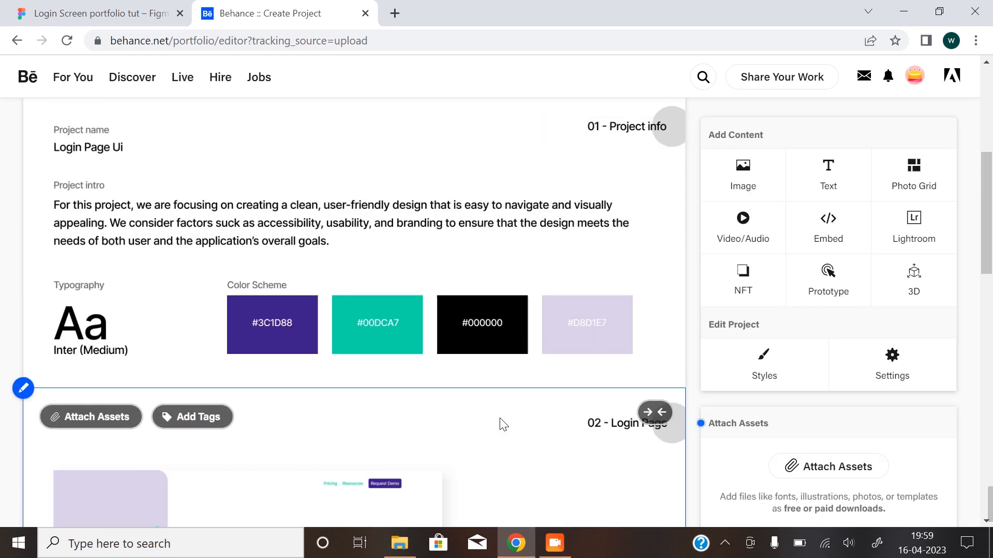
scroll(415, 274, up, 5)
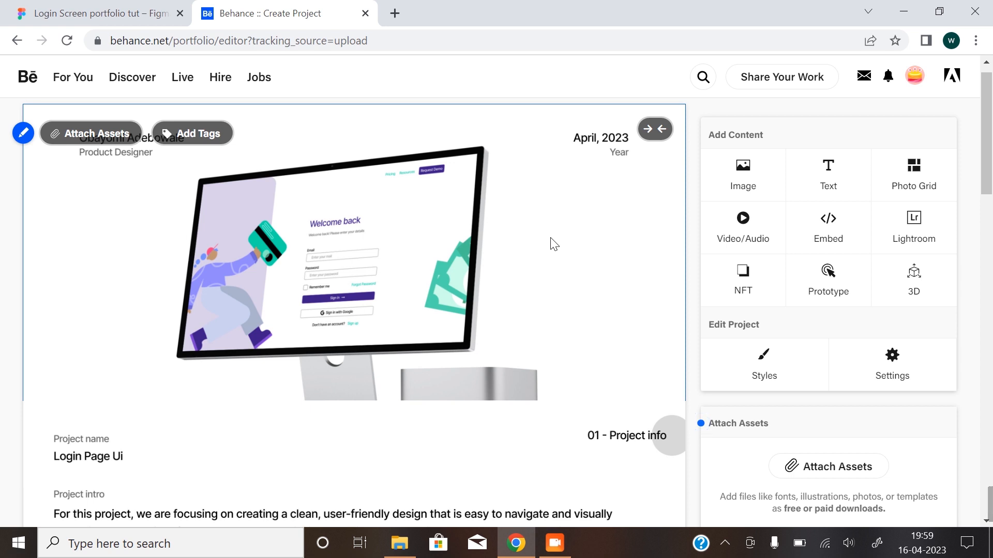
scroll(418, 383, down, 2)
scroll(418, 386, down, 4)
scroll(492, 354, up, 6)
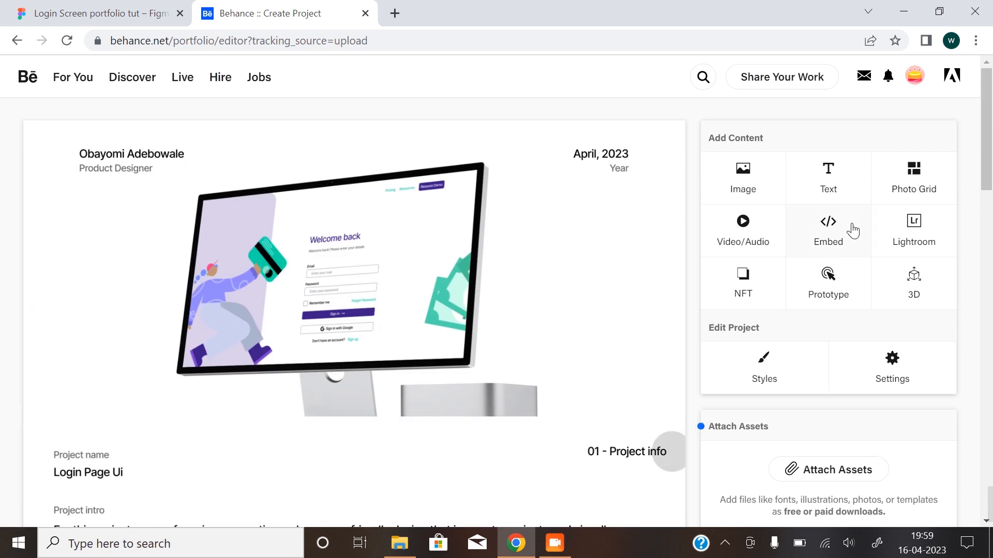
click(911, 383)
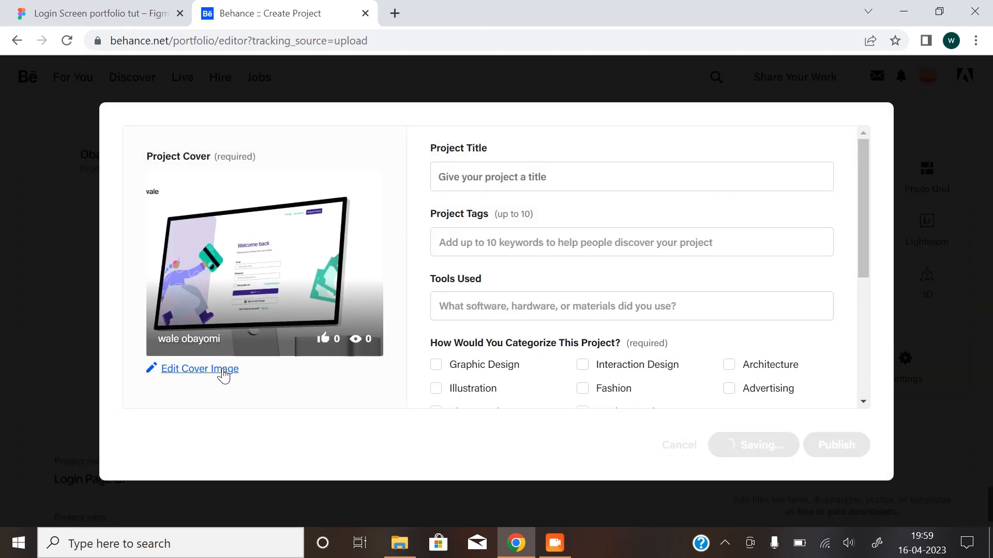
click(226, 369)
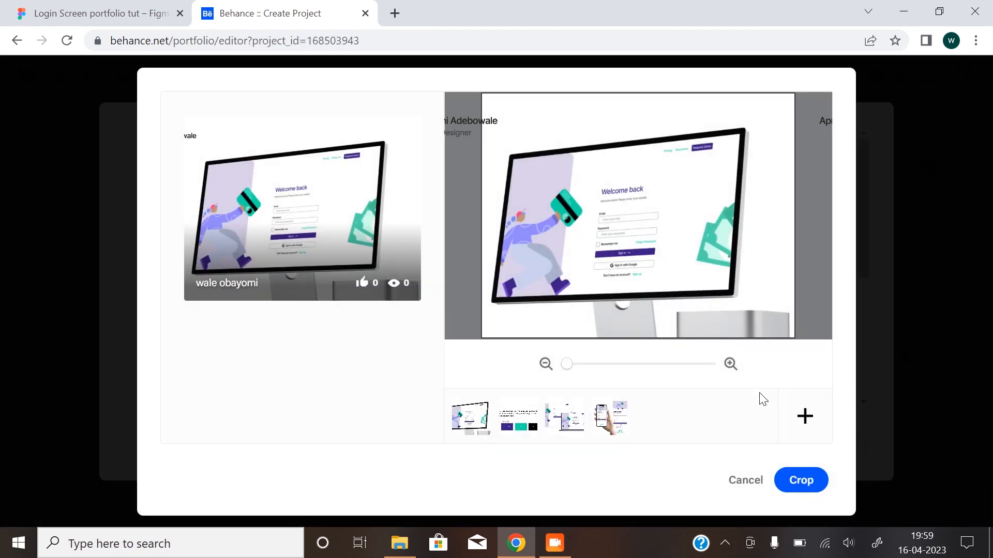
click(804, 416)
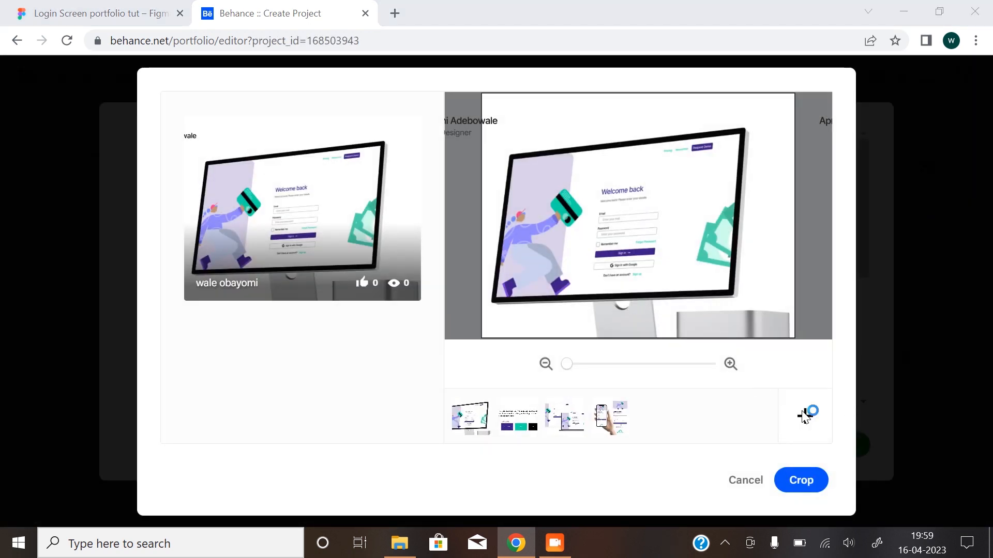
click(219, 217)
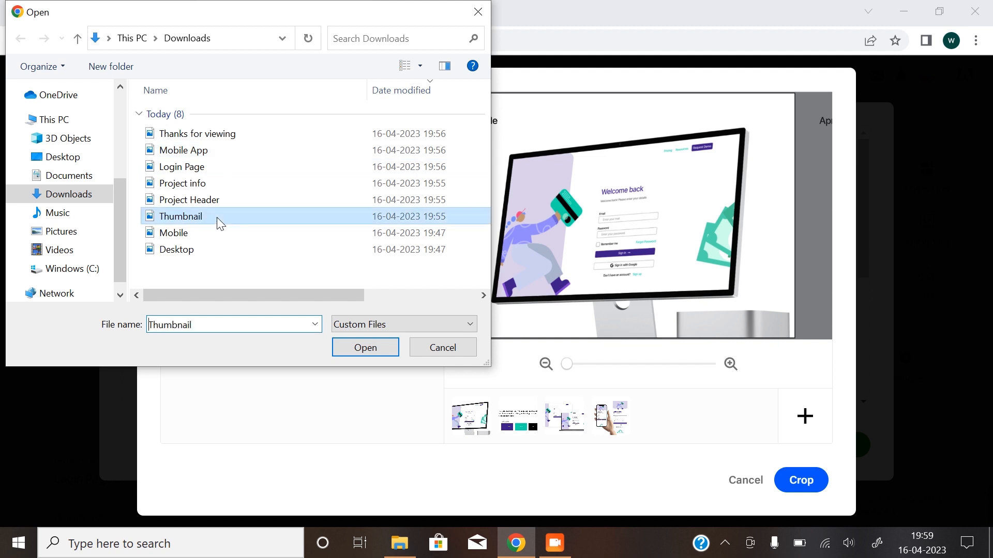
click(344, 354)
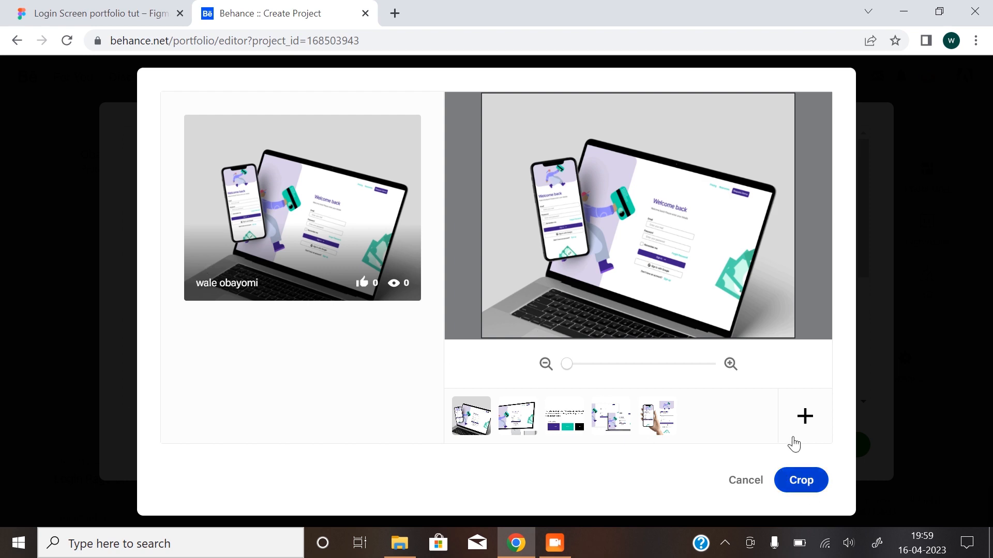
click(801, 480)
Title the project "Login Page Ui design".
click(535, 181)
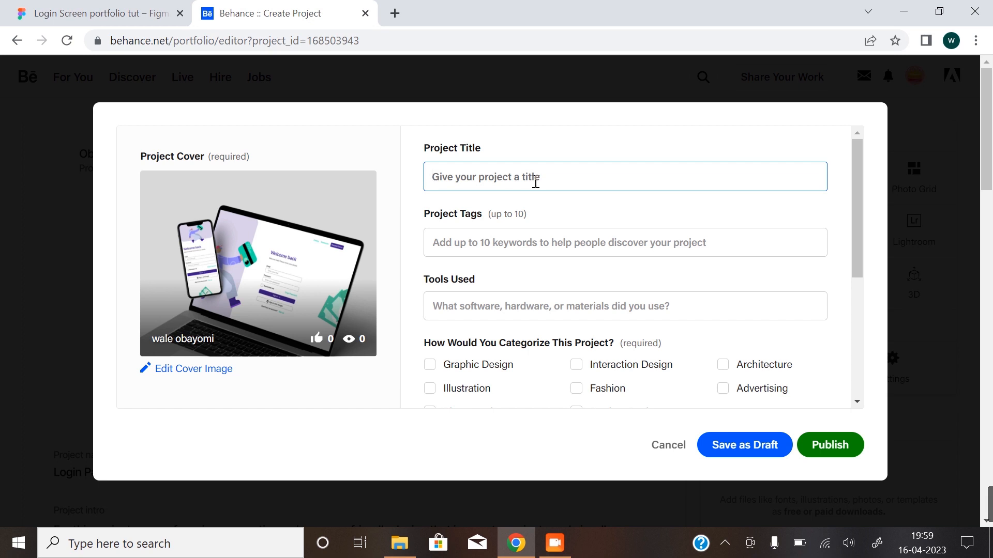
text(La)
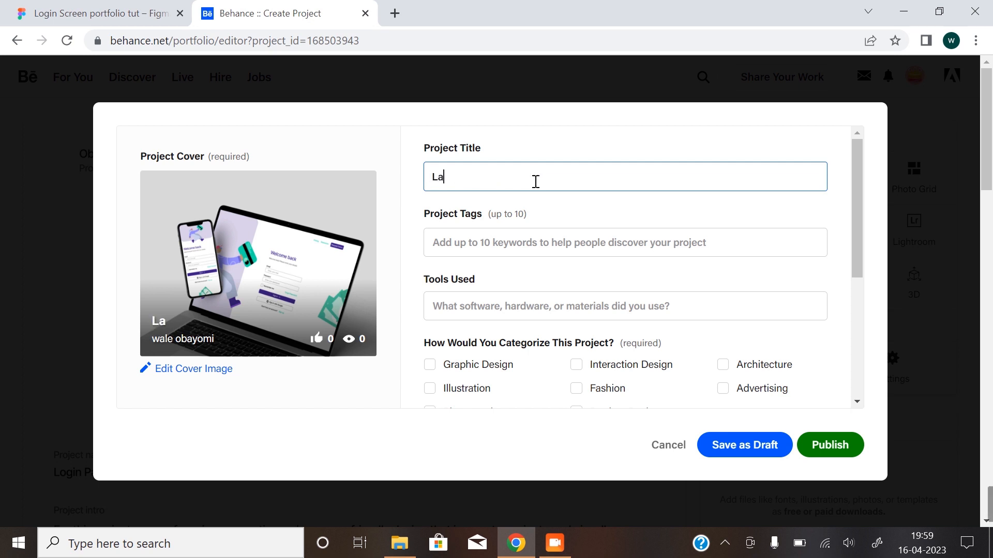
text(nding)
text(ogin Pag)
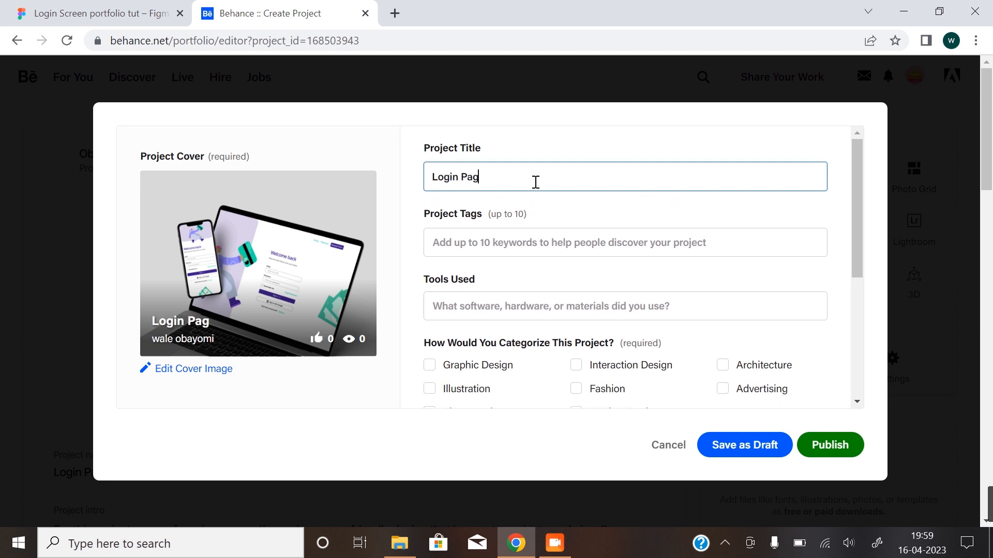
text(e Ui design)
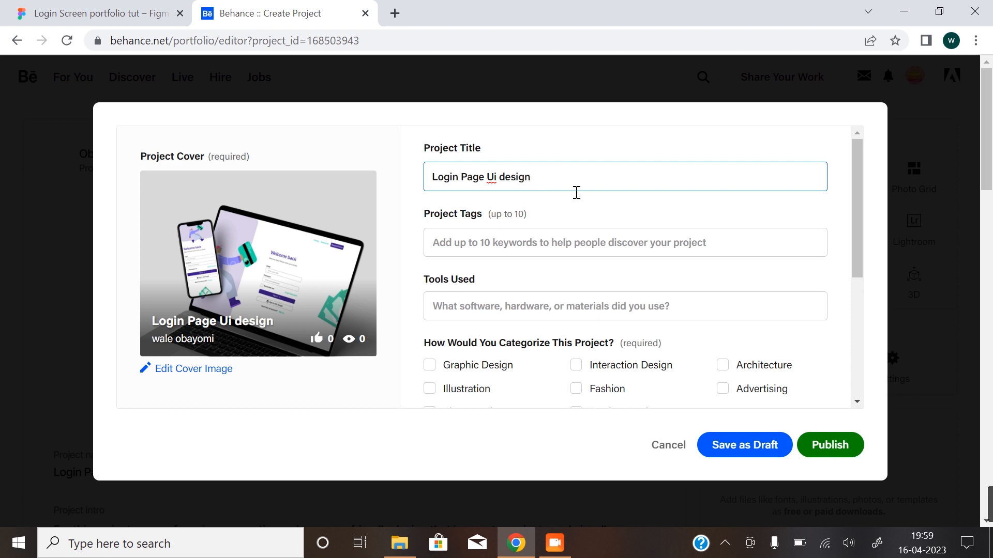
Add the project tags UI/UX, UI Design and Product Design.
click(519, 242)
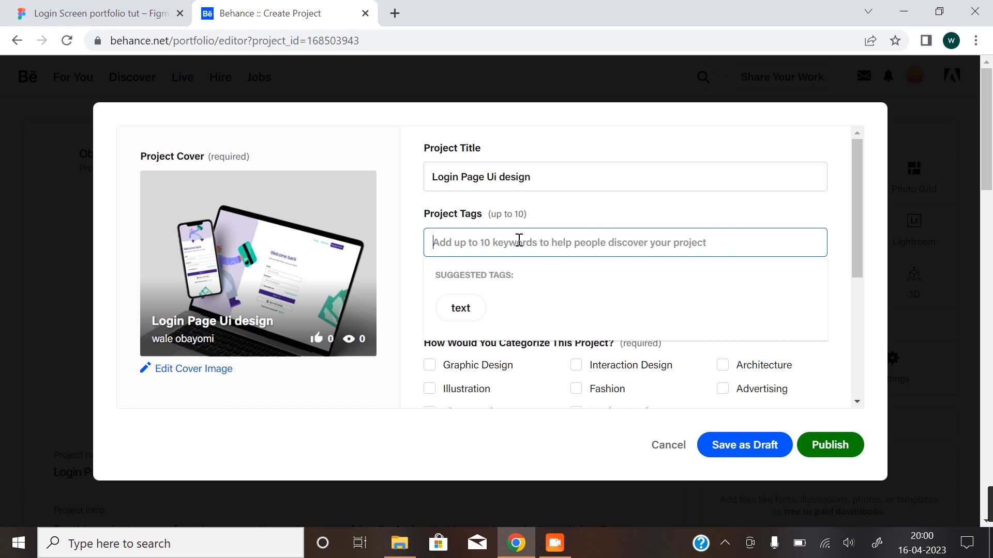
text(ui)
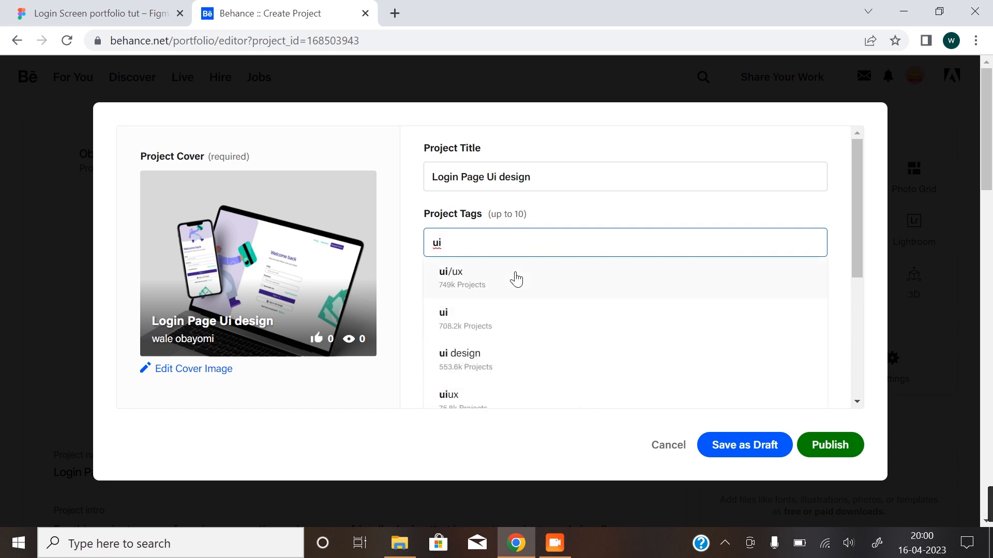
click(516, 280)
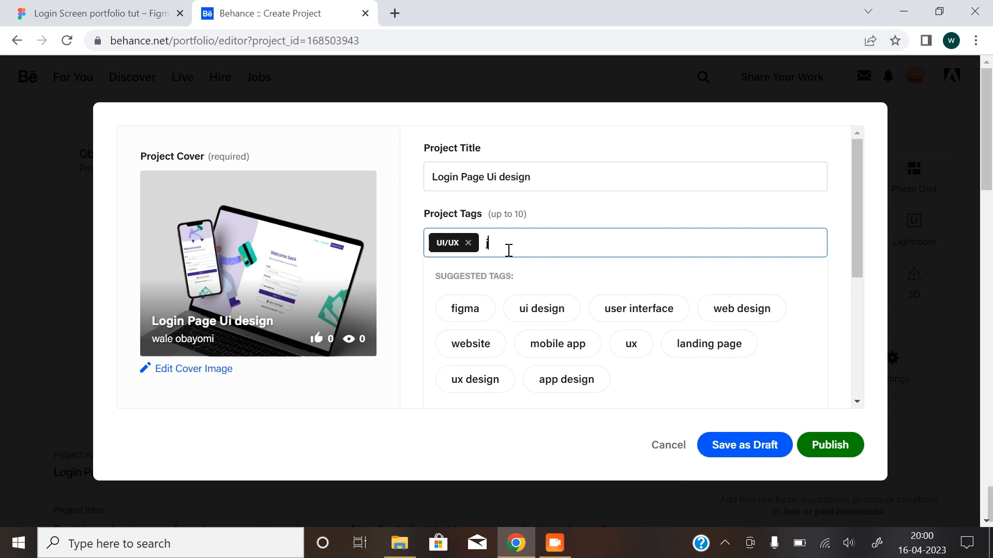
text(ui)
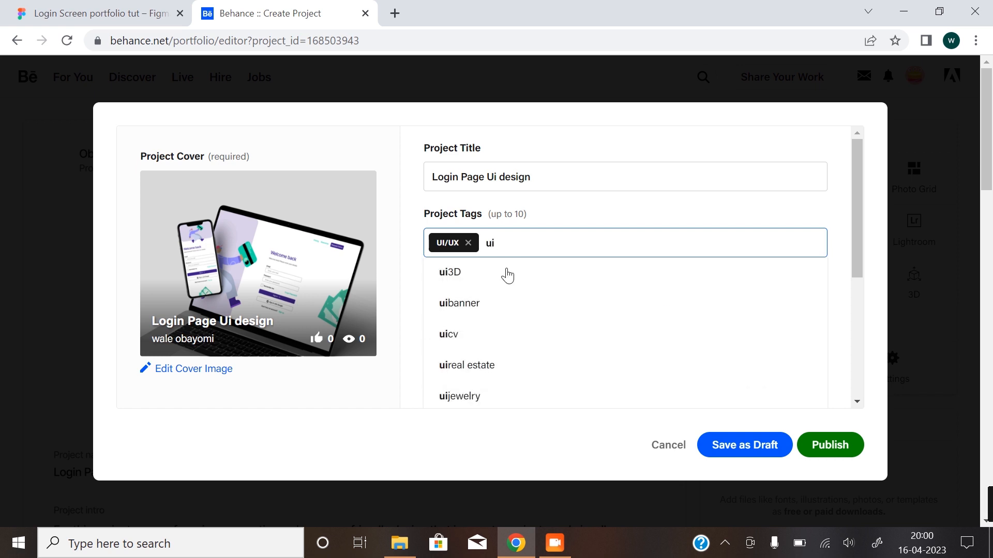
click(495, 332)
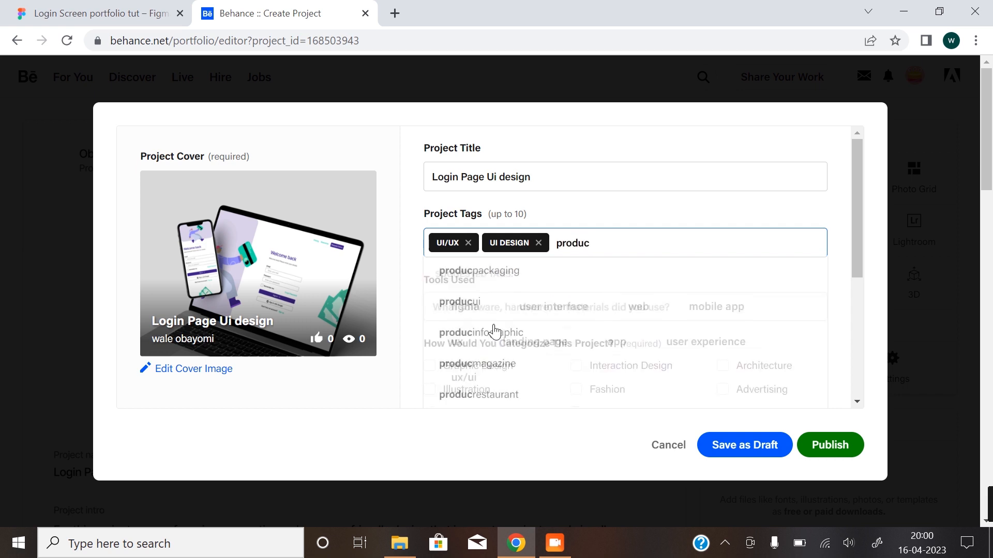
click(513, 281)
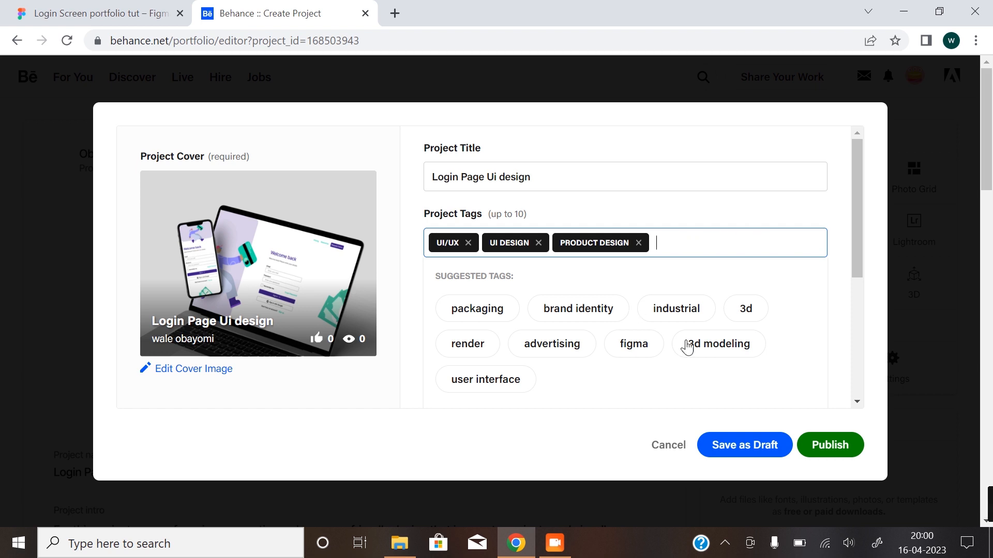
Categorize the project under Product Design.
scroll(778, 305, down, 3)
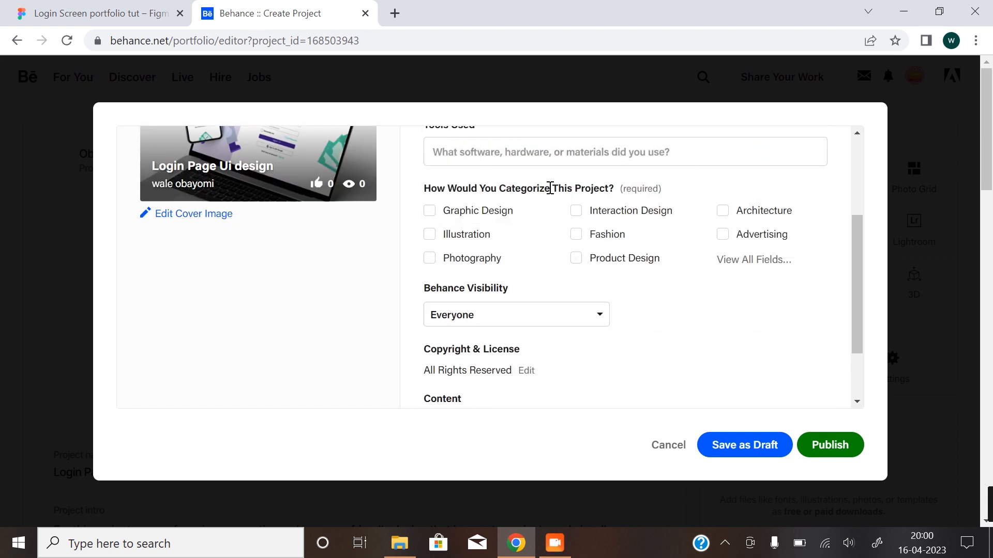
click(579, 260)
click(429, 212)
Keep the project's Behance visibility set to Everyone and publish the project.
scroll(517, 295, down, 2)
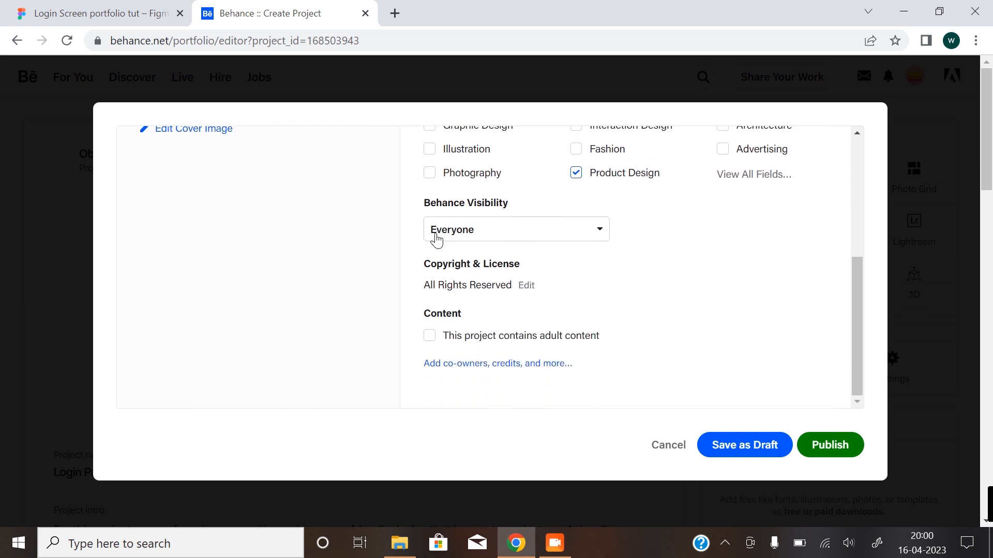
click(544, 233)
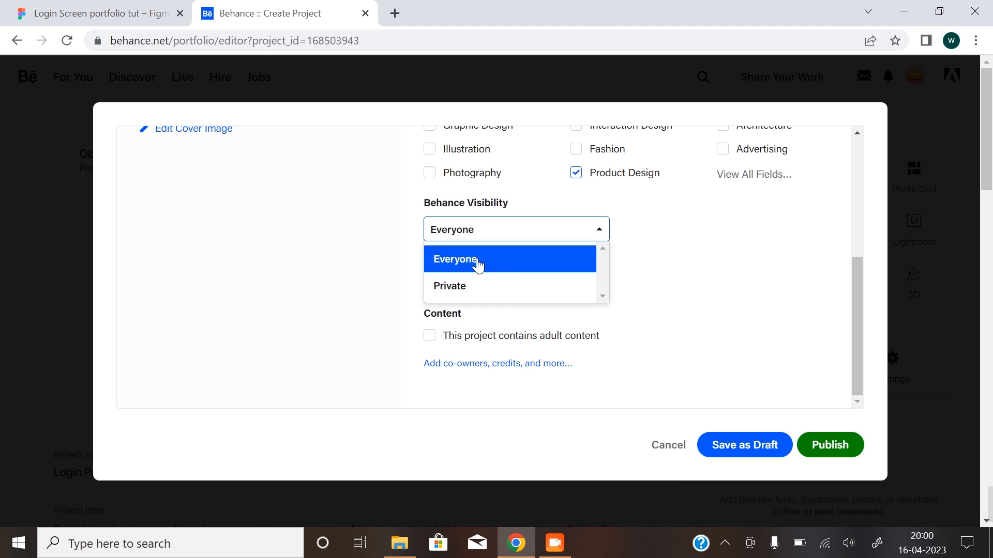
click(677, 257)
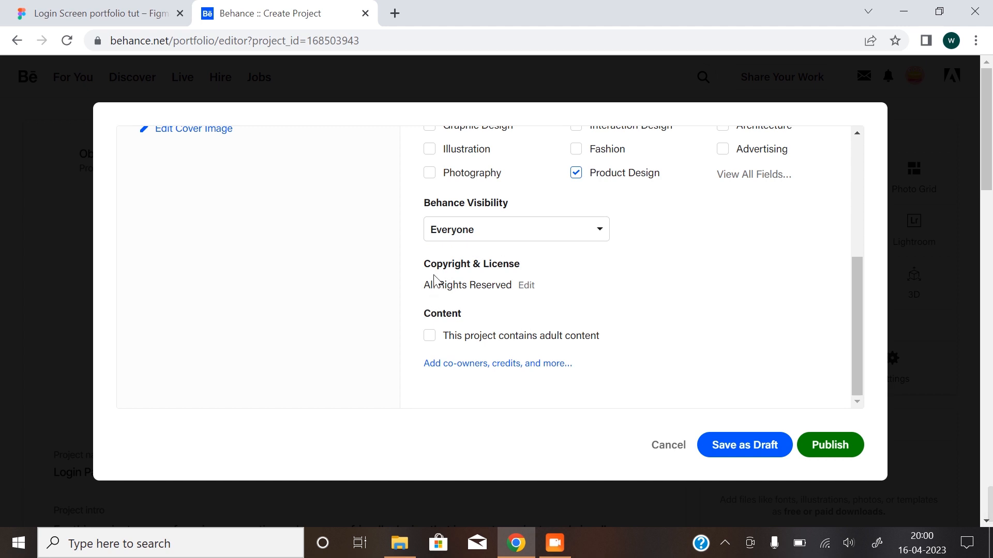
click(842, 445)
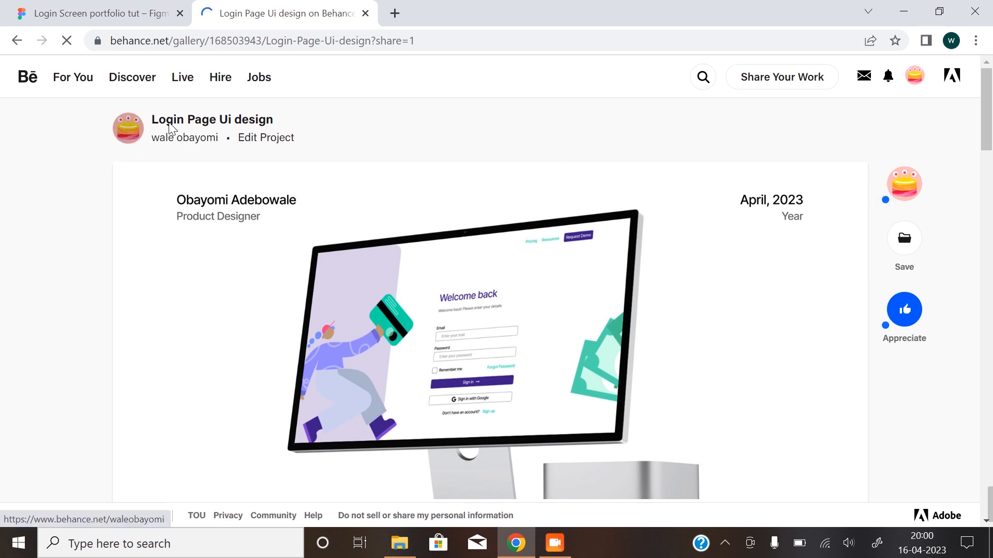
scroll(414, 160, down, 2)
scroll(645, 204, down, 4)
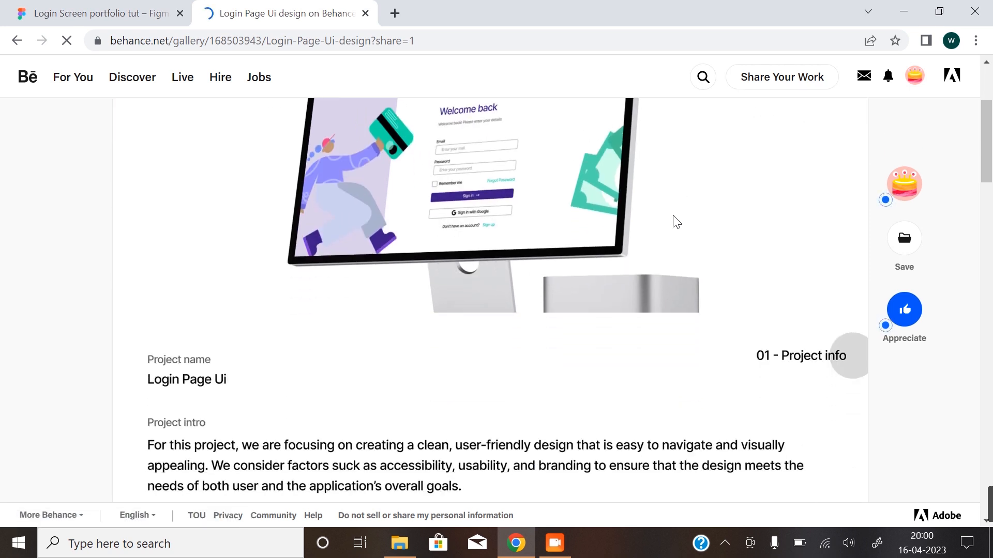
Dismiss the custom Portfolio website offer and the Promote Your Work dialog covering the published project page.
scroll(643, 226, down, 7)
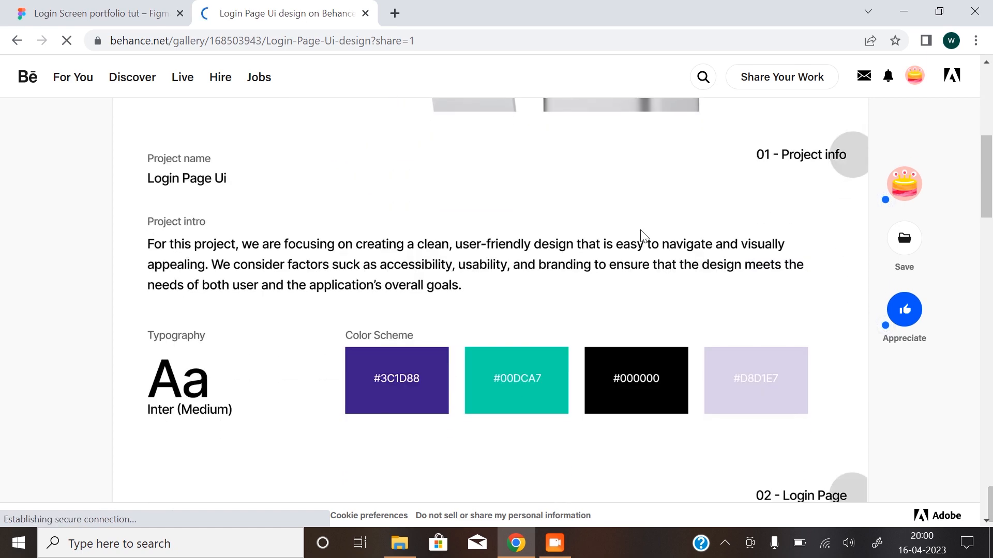
scroll(641, 242, down, 4)
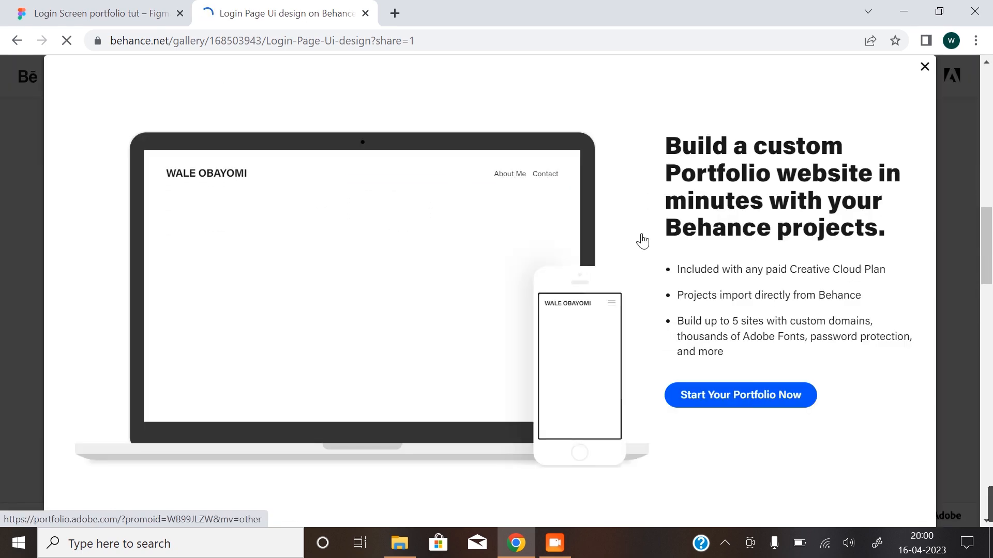
click(925, 68)
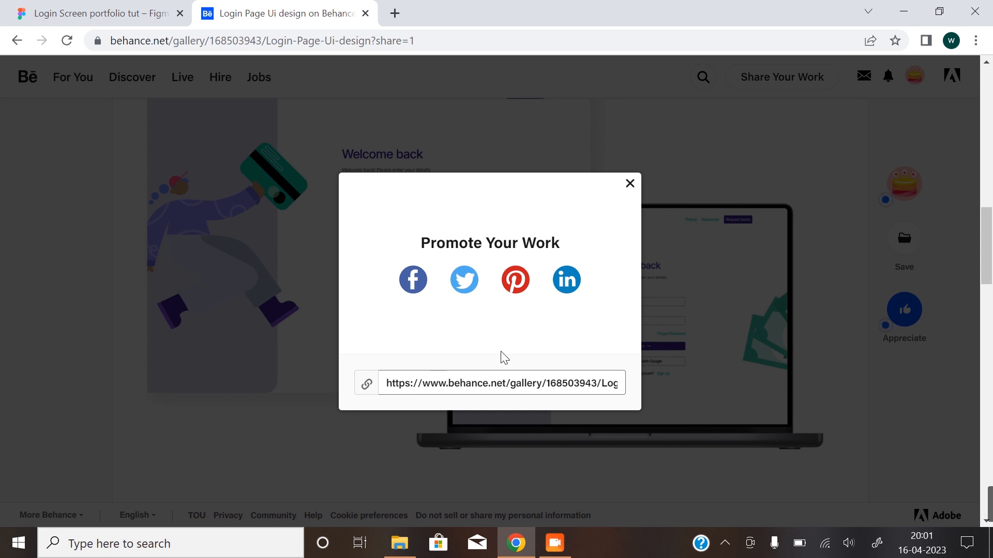
click(629, 184)
Review the published Login Page Ui design project through its mobile app section and closing thanks, returning to the project info.
scroll(569, 266, down, 7)
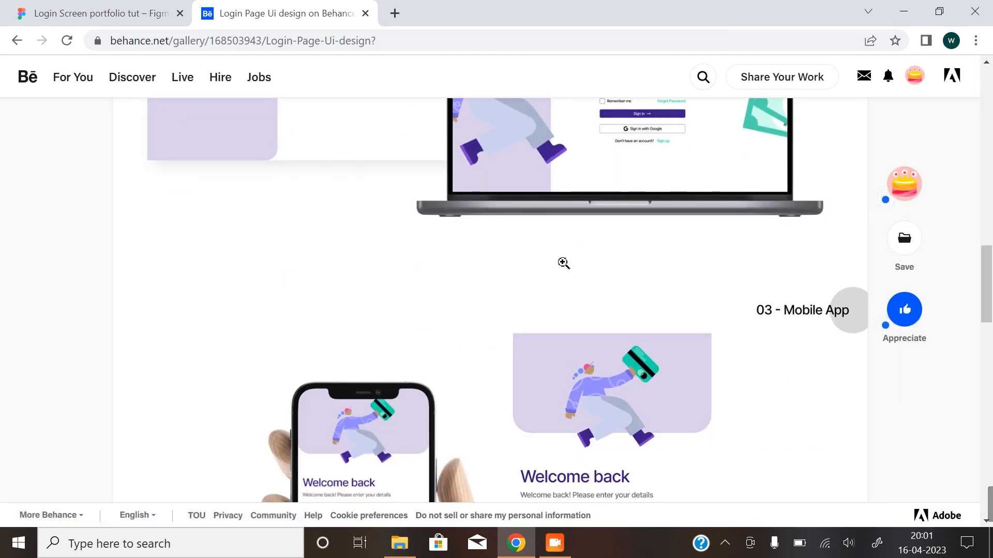
scroll(591, 276, down, 12)
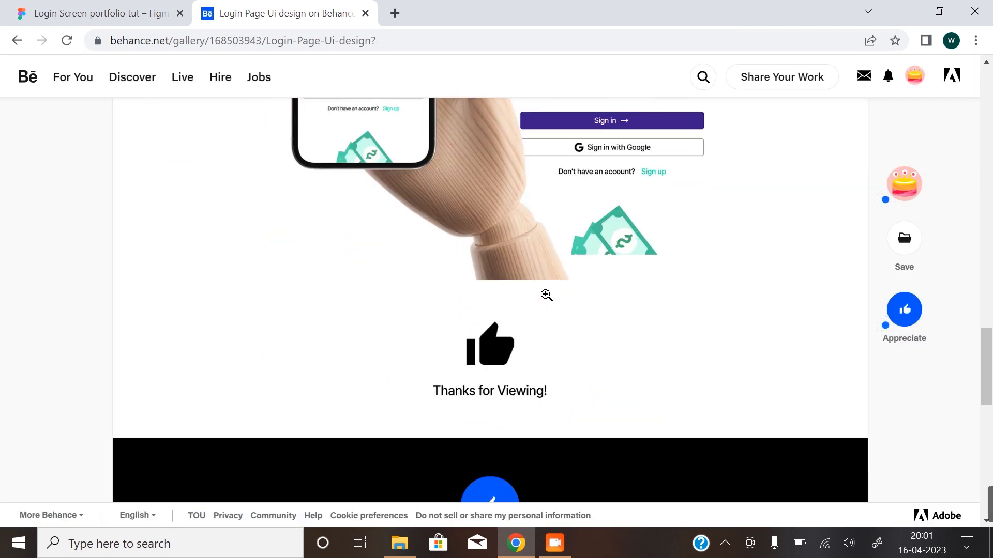
scroll(576, 375, up, 15)
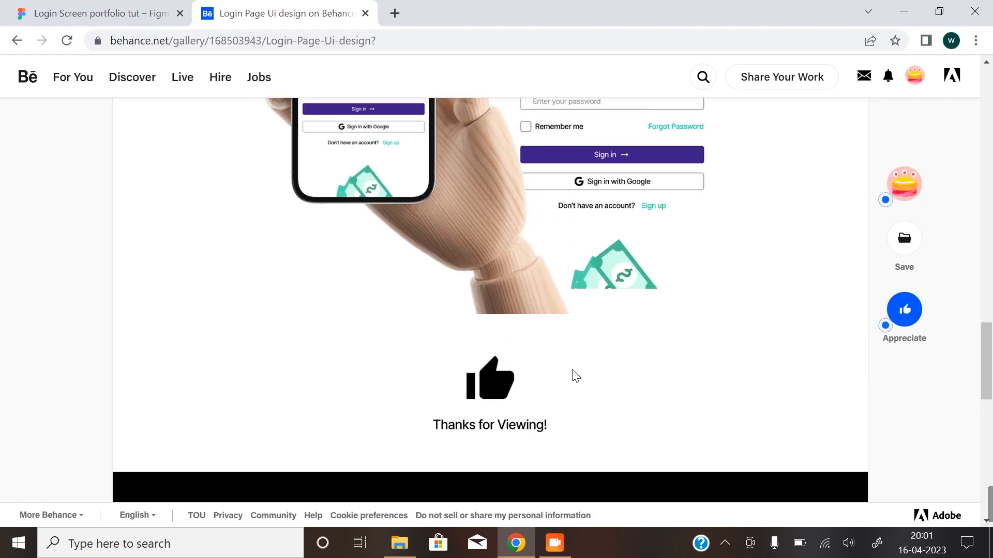
scroll(567, 316, up, 6)
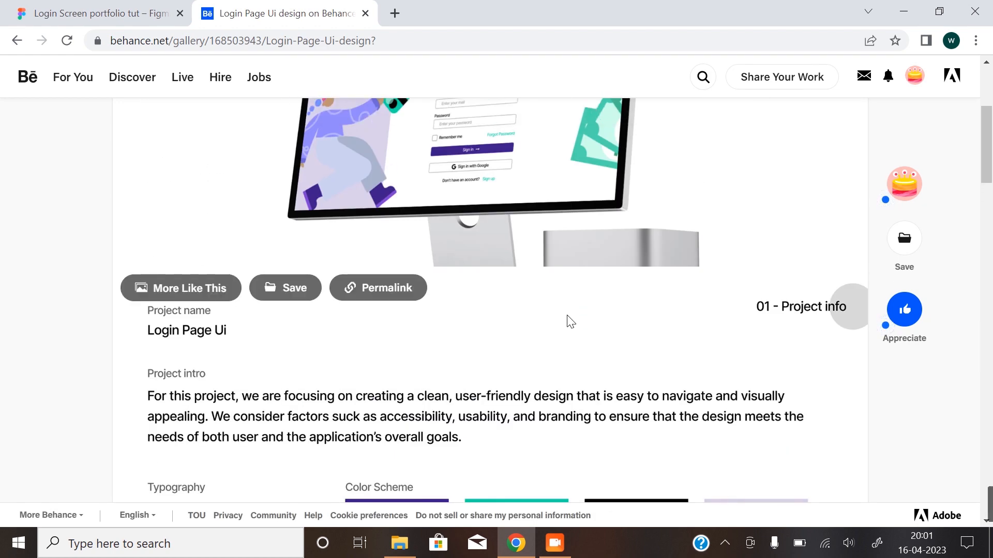